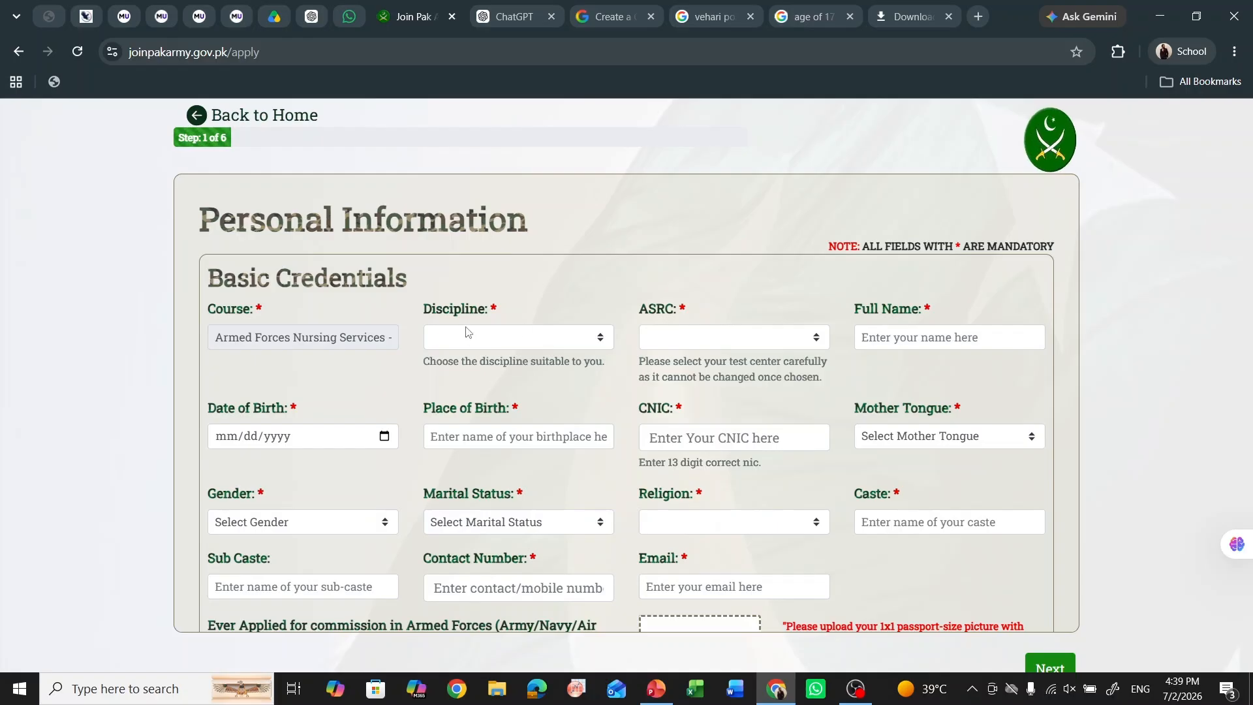
- Choose AFNS - BSc Nursing (Female) as the discipline and ASRC Multan as the test centre
click(502, 337)
click(528, 362)
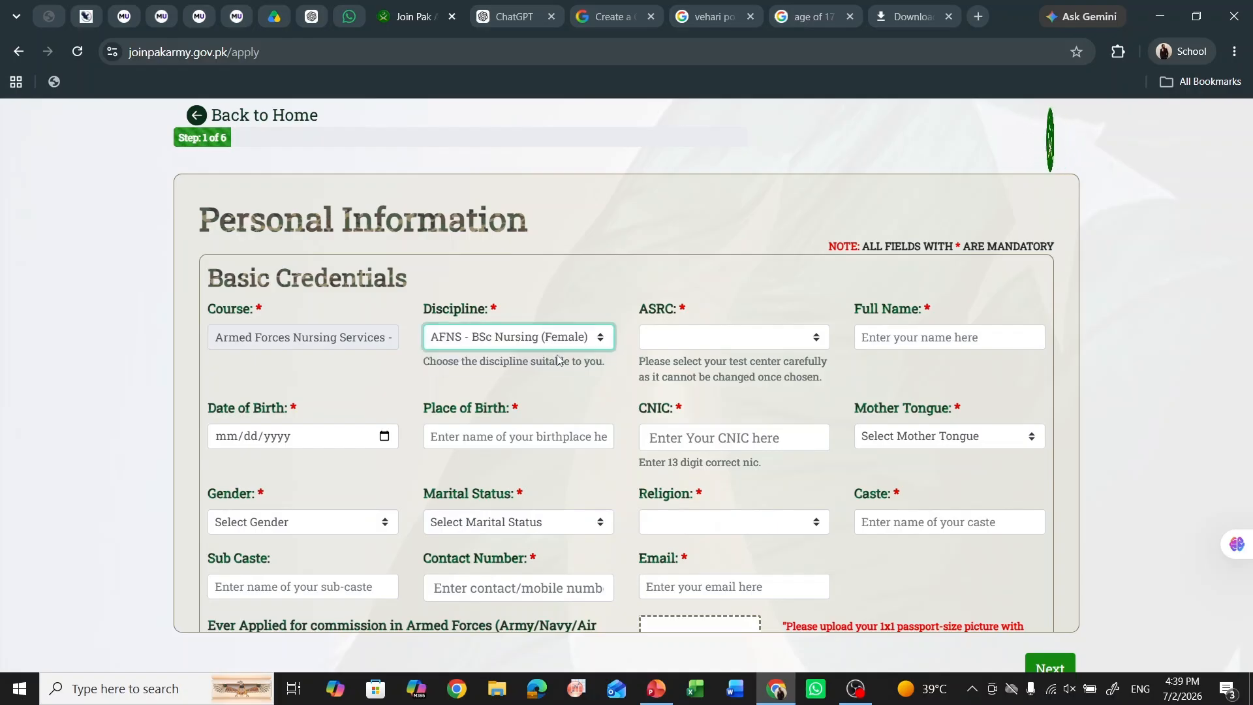
click(704, 336)
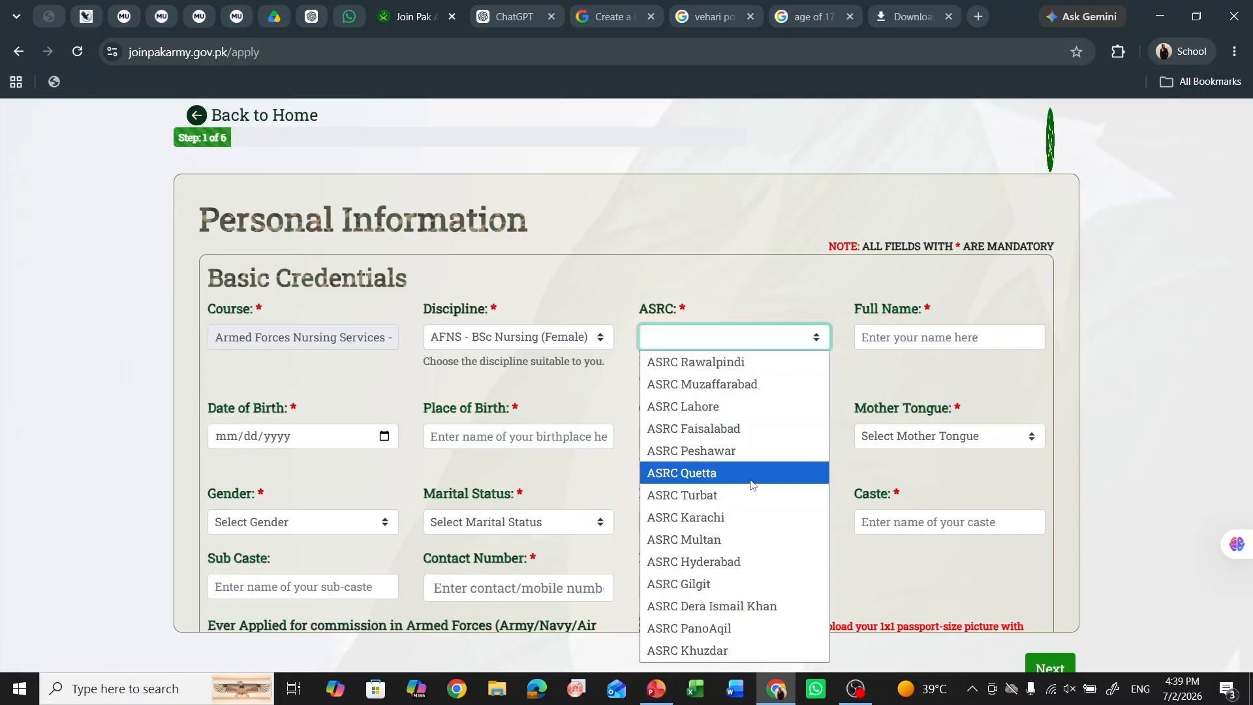
click(756, 539)
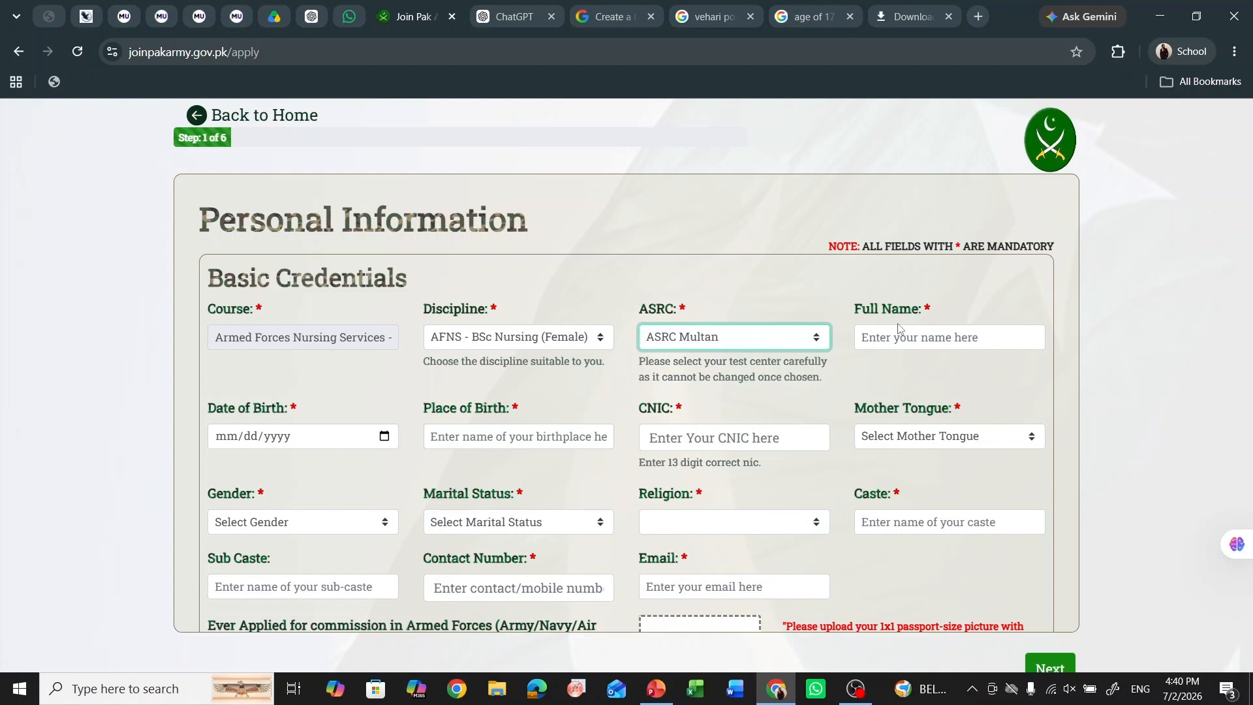
click(906, 337)
text(SABEEH)
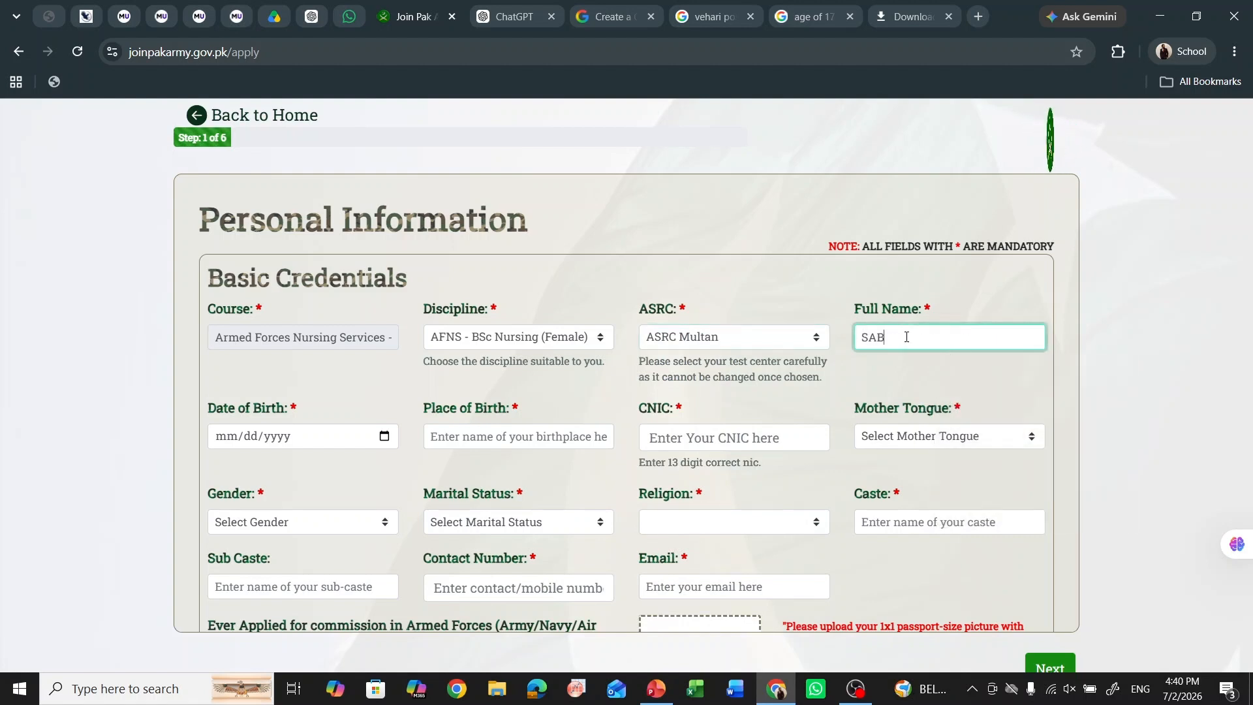
click(384, 435)
click(257, 214)
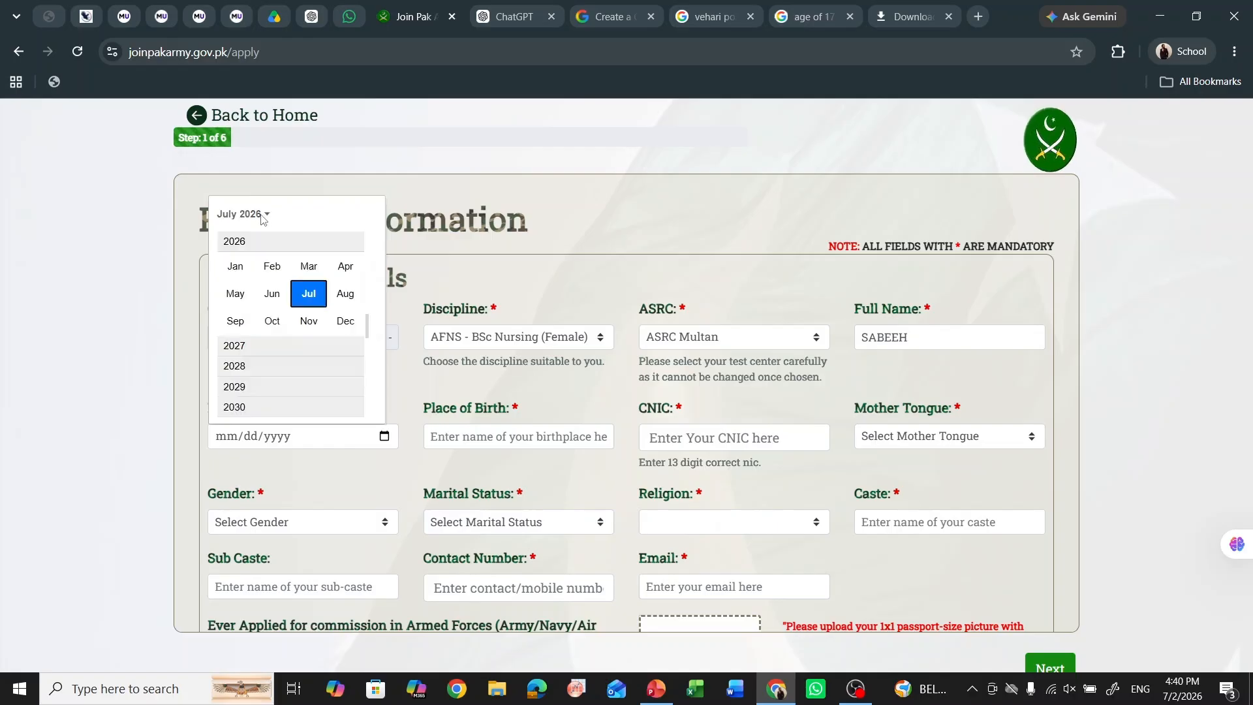
scroll(287, 310, up, 1)
scroll(288, 310, up, 8)
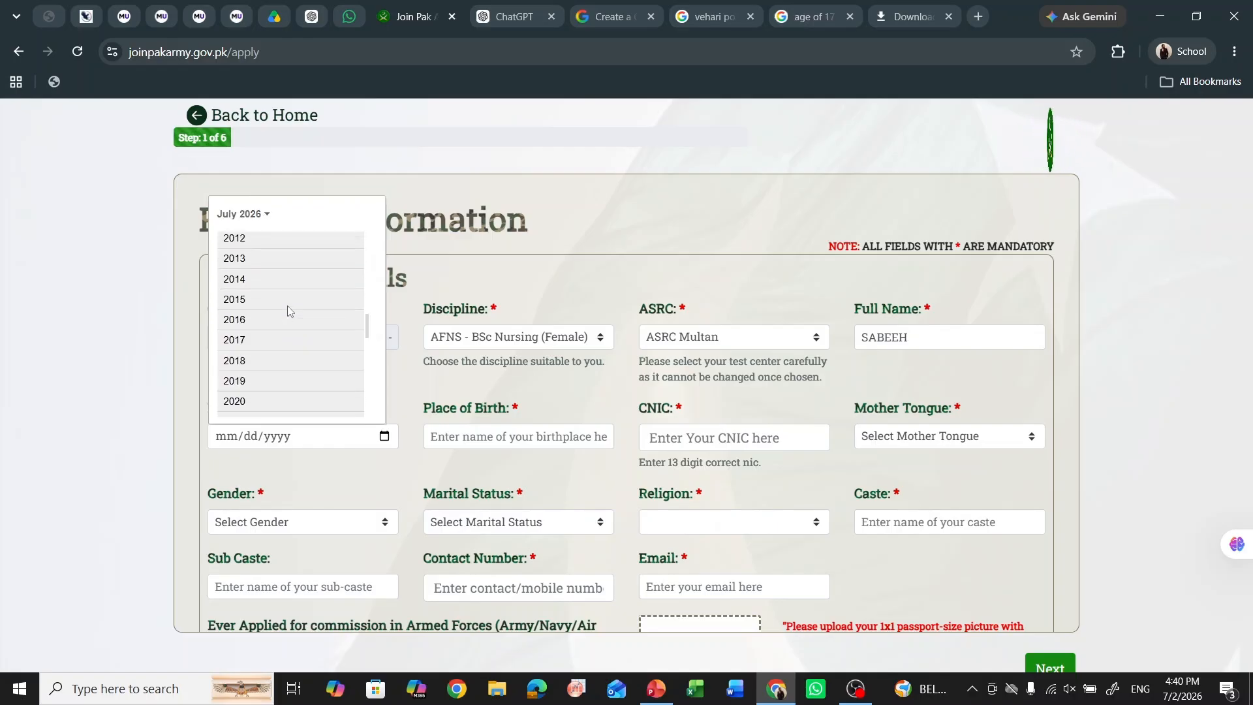
click(265, 296)
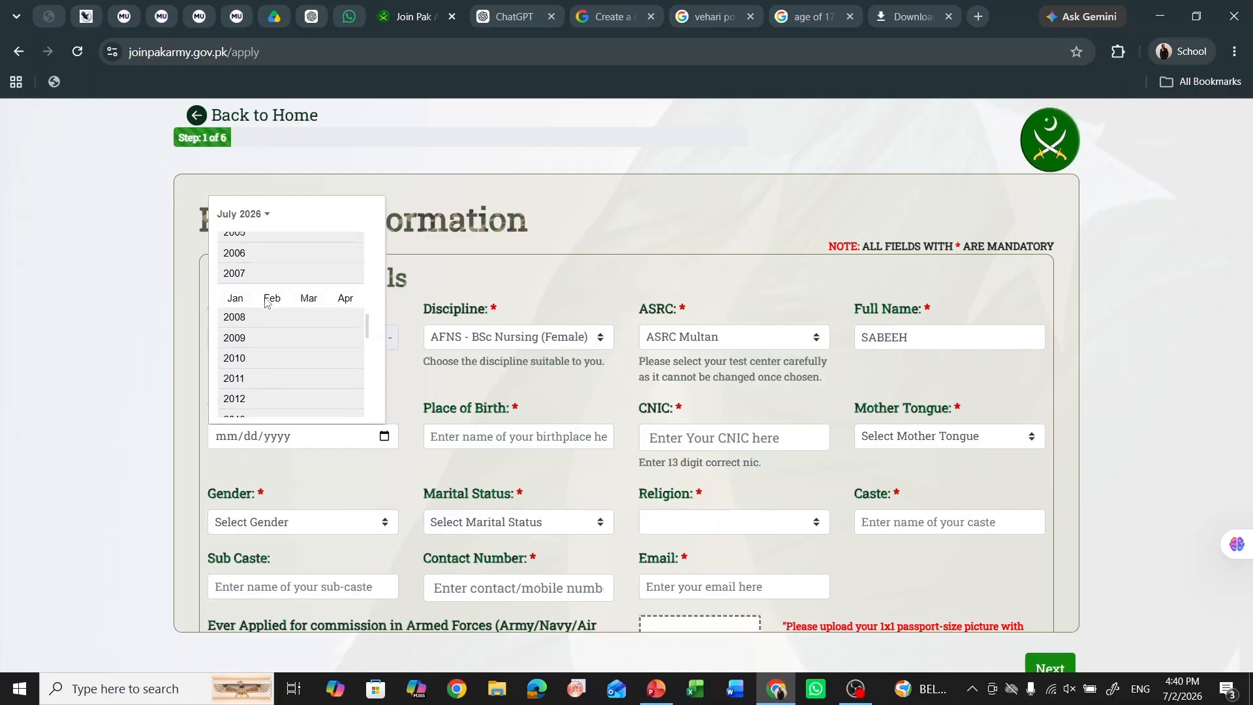
click(272, 291)
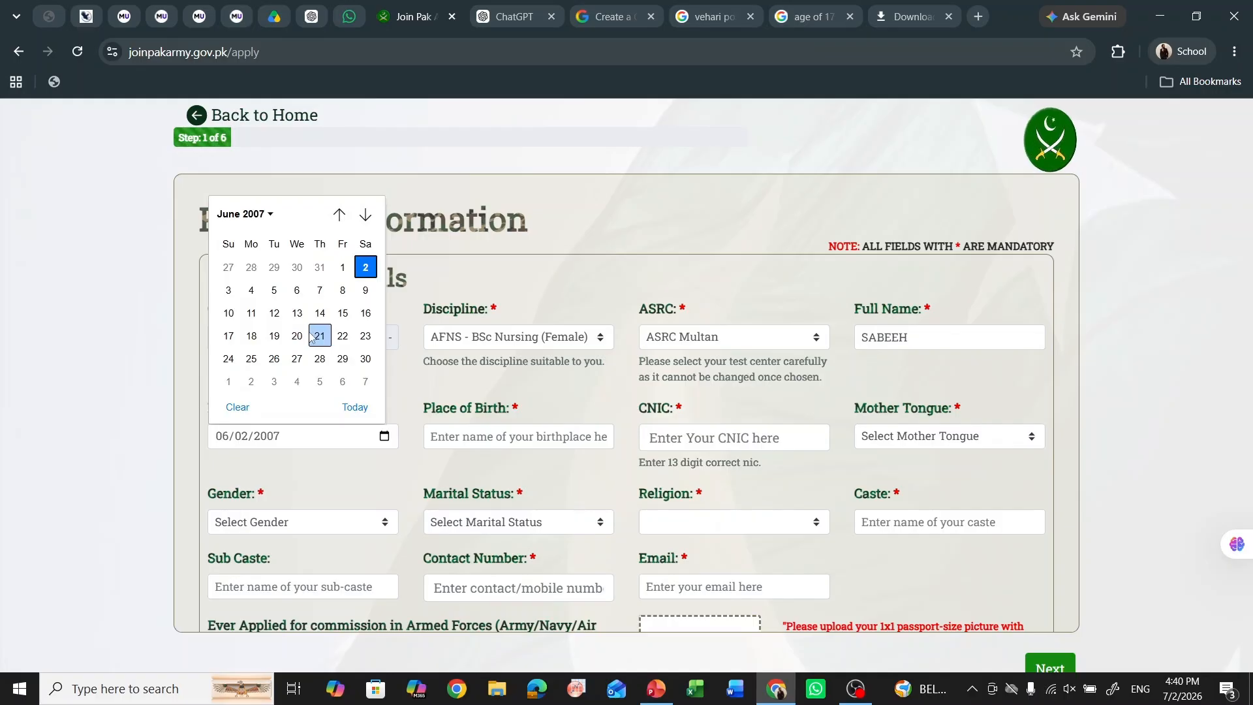
click(320, 336)
- Enter vehari as the place of birth
click(496, 446)
text(veahr)
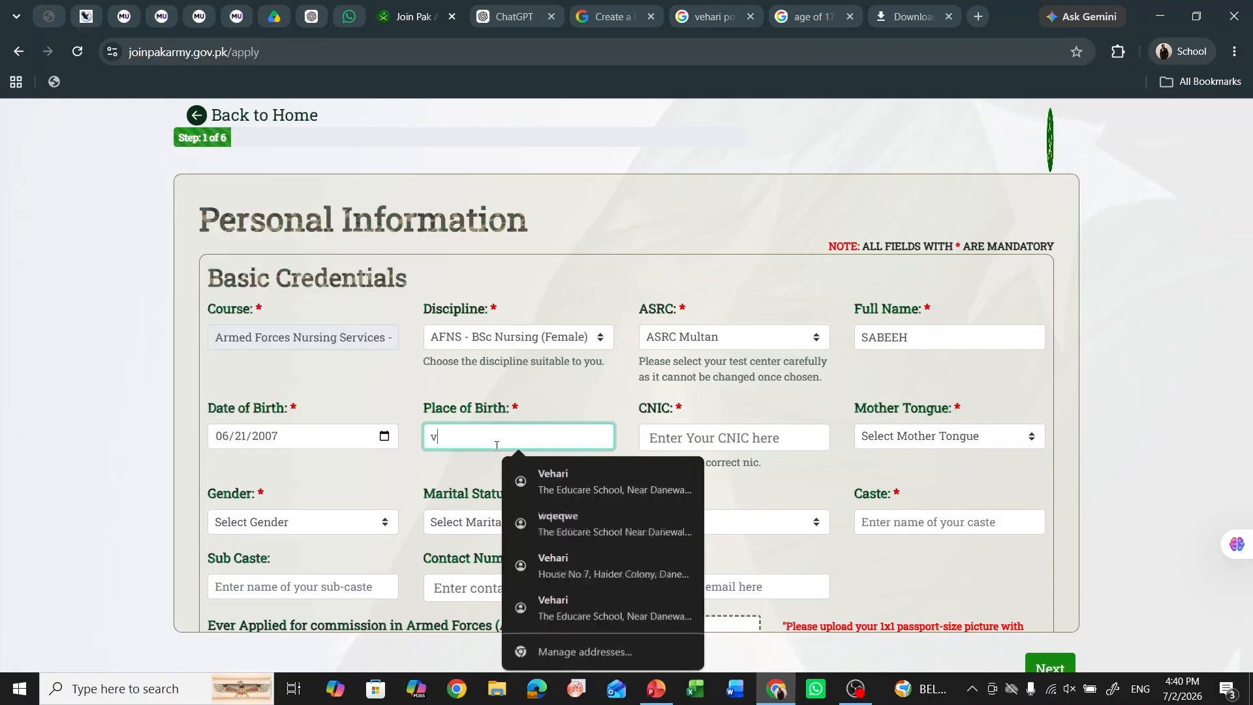
key(BackSpace)
key(BackSpace)
key(BackSpace)
text(hari)
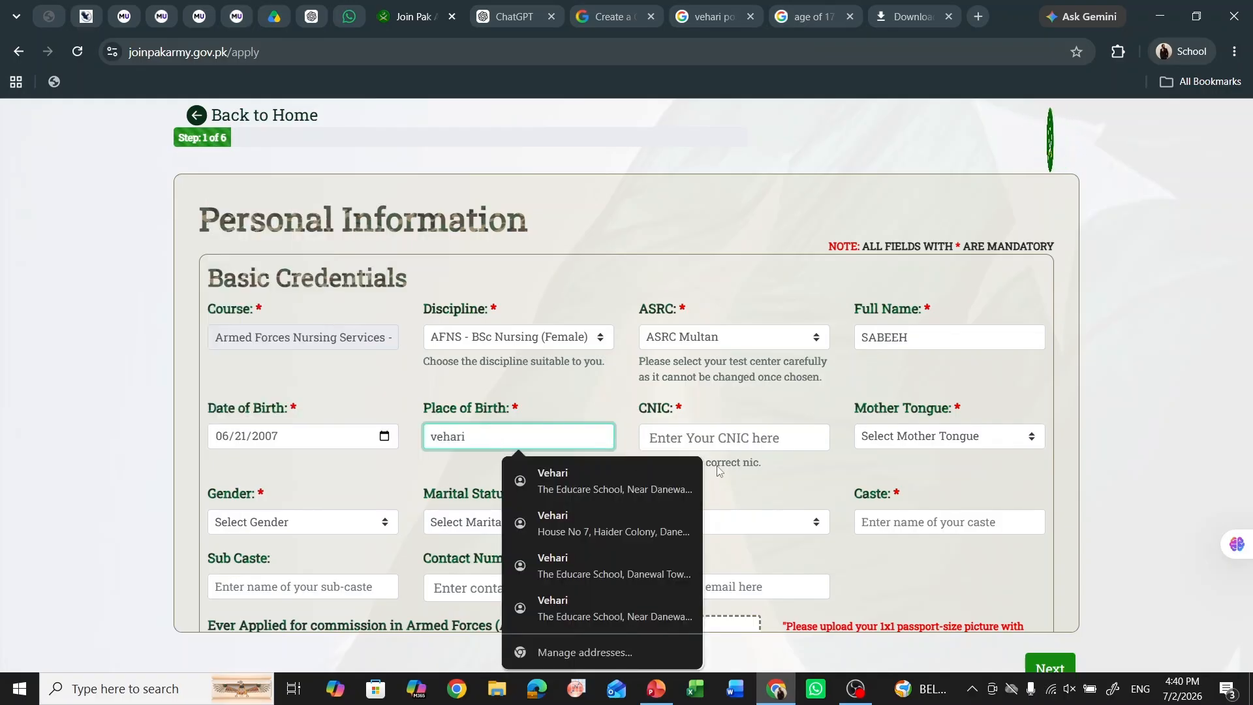
click(748, 444)
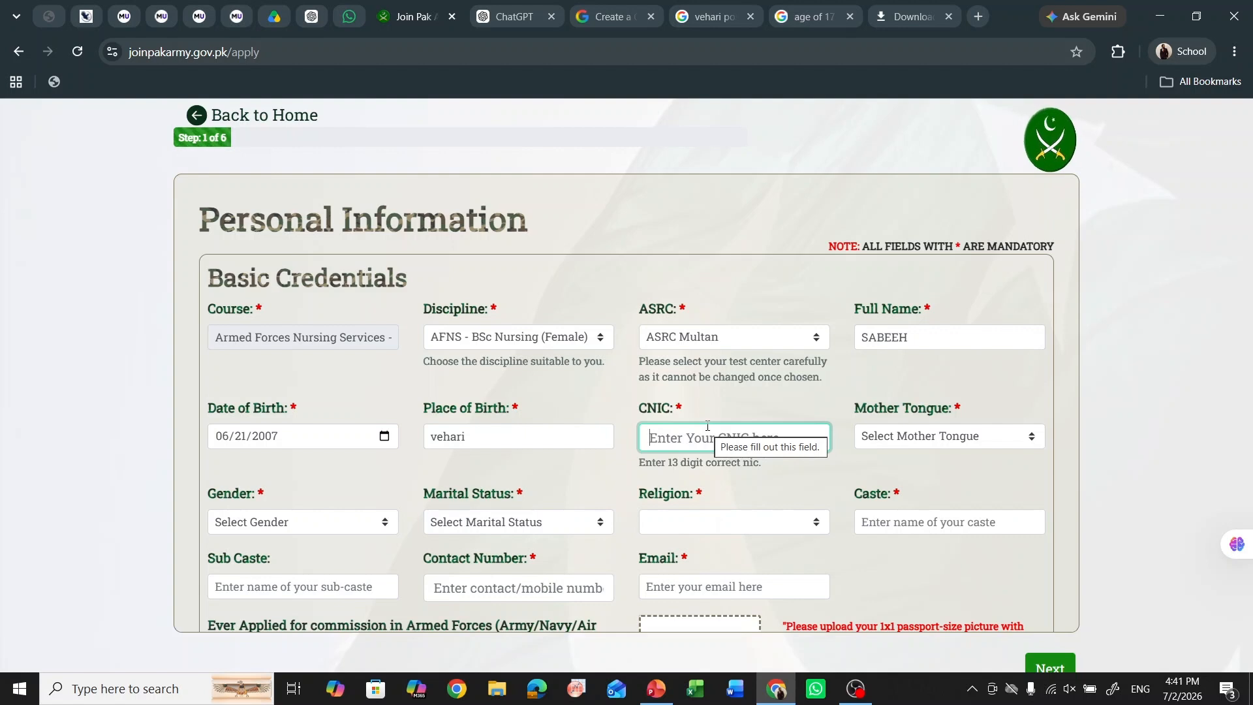
- Enter the CNIC and choose Urdu, Female, Unmarried/Single, Islam and Sunni
text(2222222222222-2)
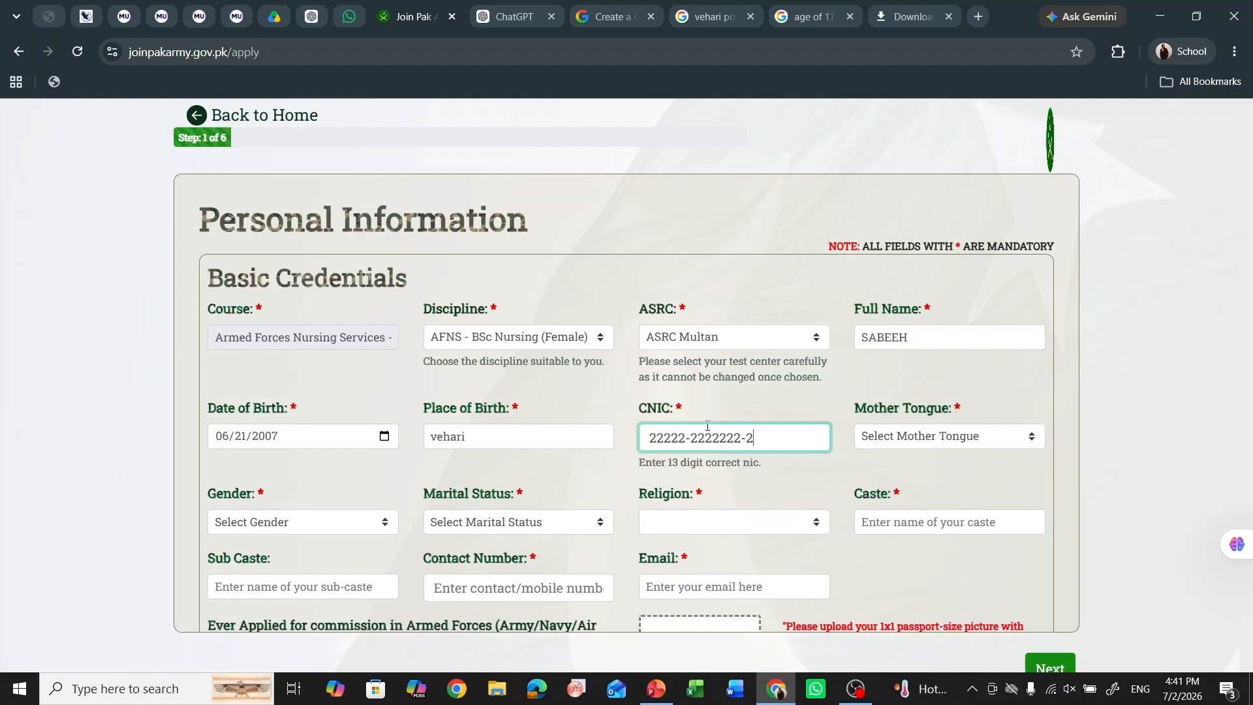
click(868, 438)
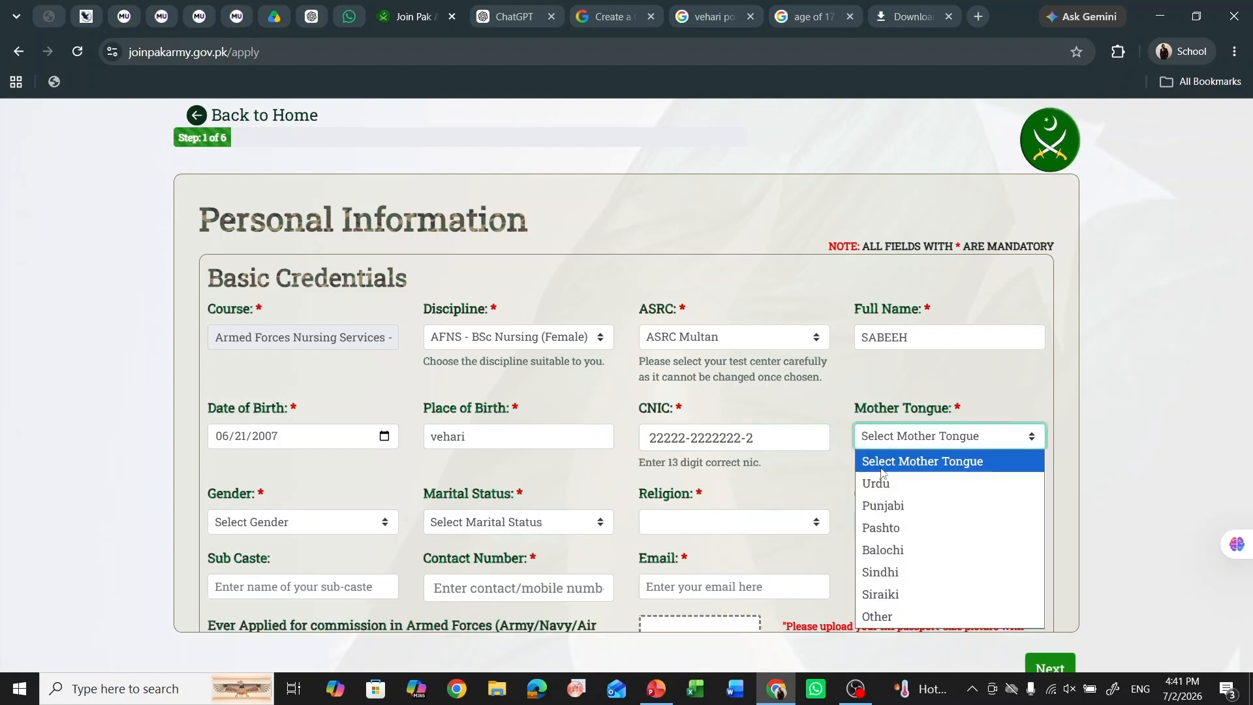
click(889, 481)
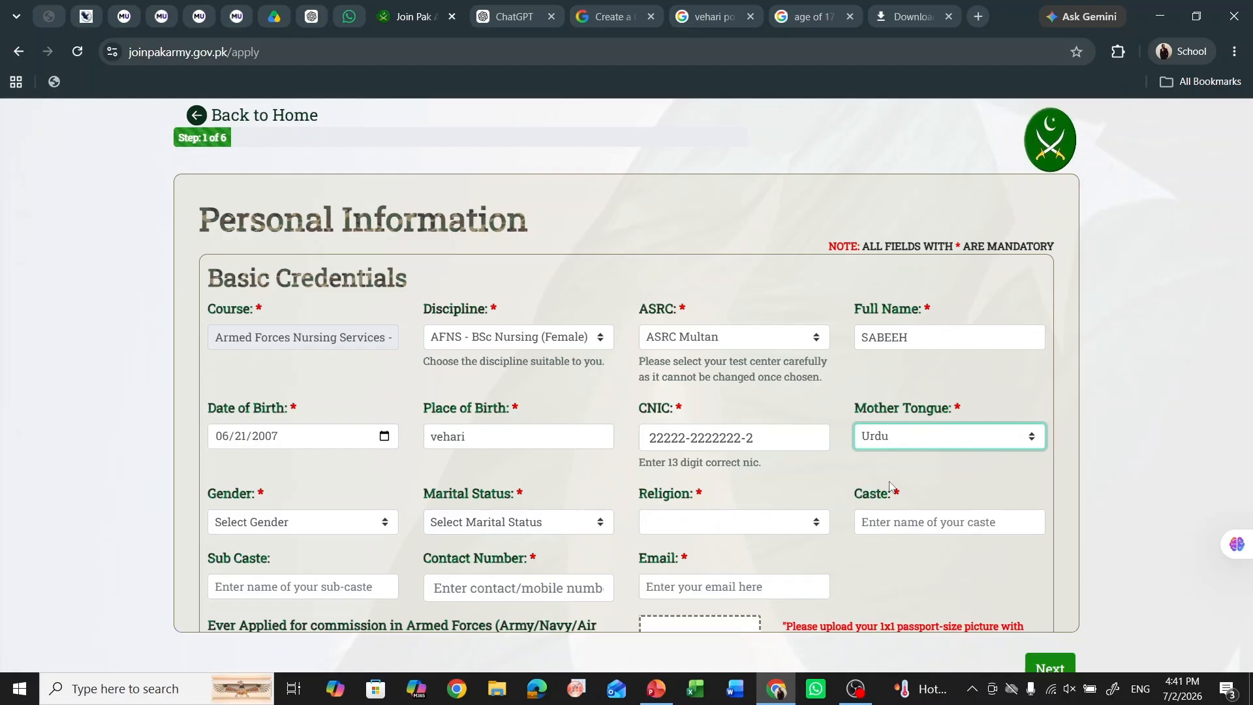
click(381, 522)
click(326, 565)
click(459, 530)
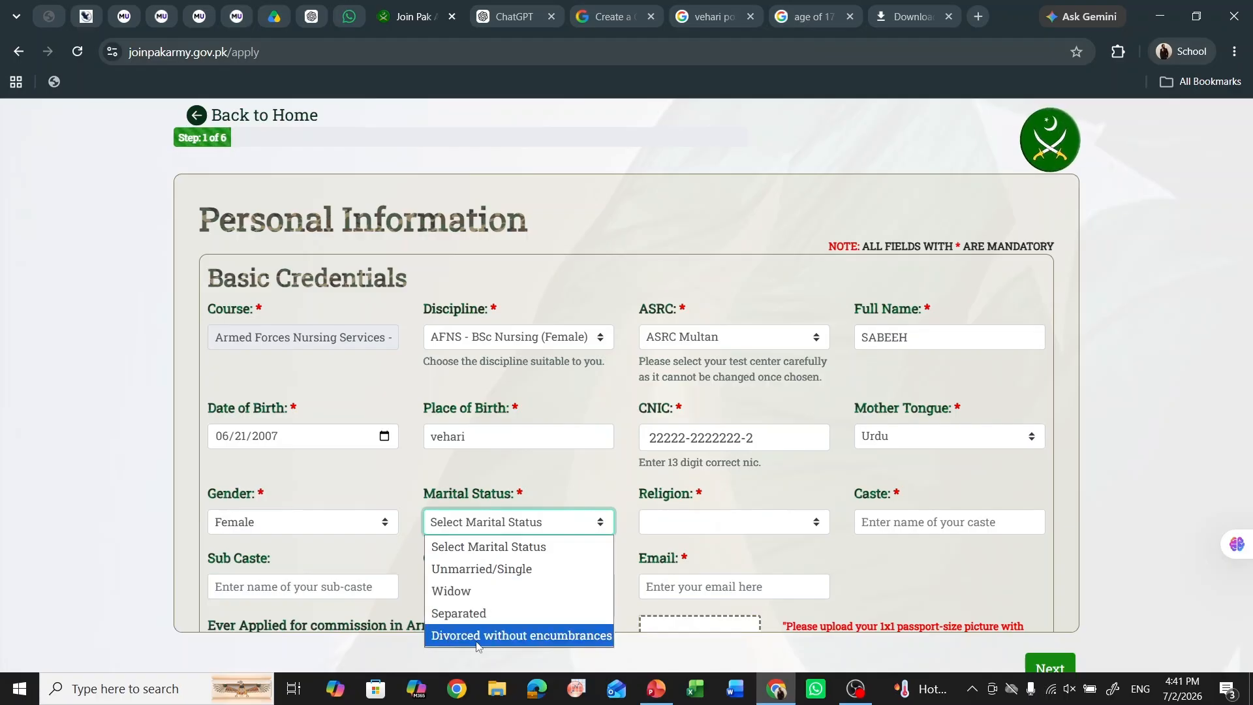
click(559, 569)
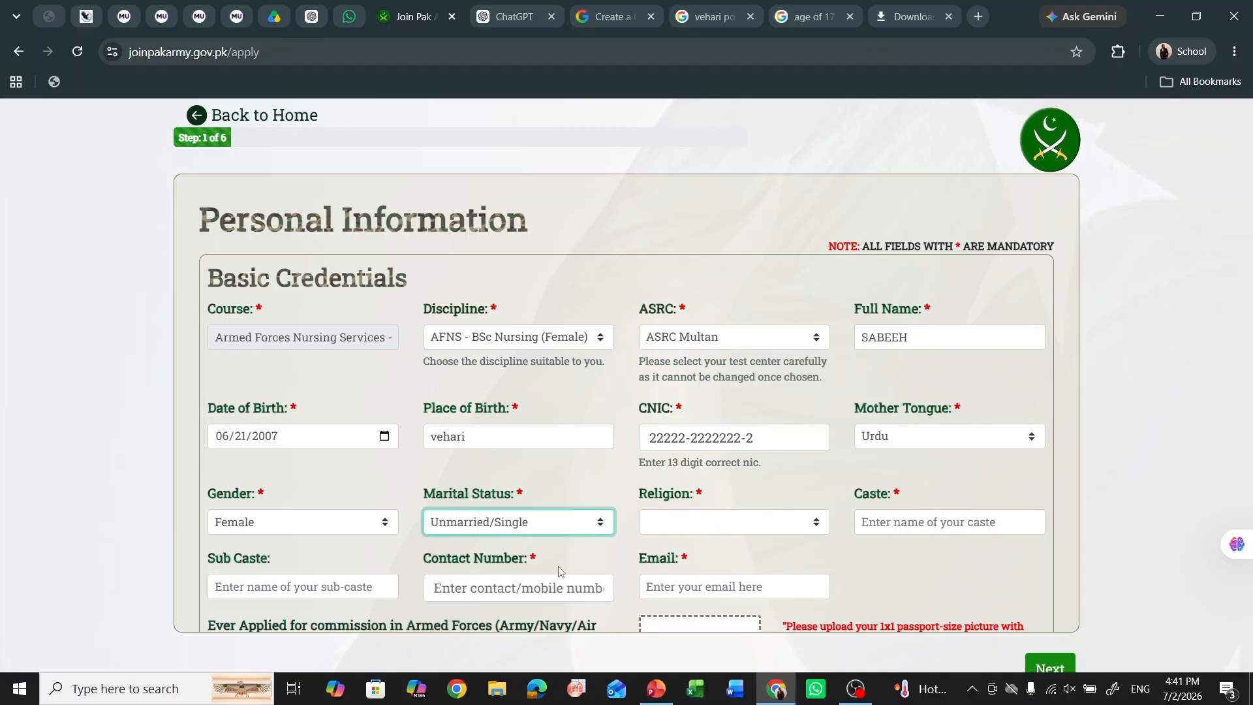
click(706, 527)
click(724, 364)
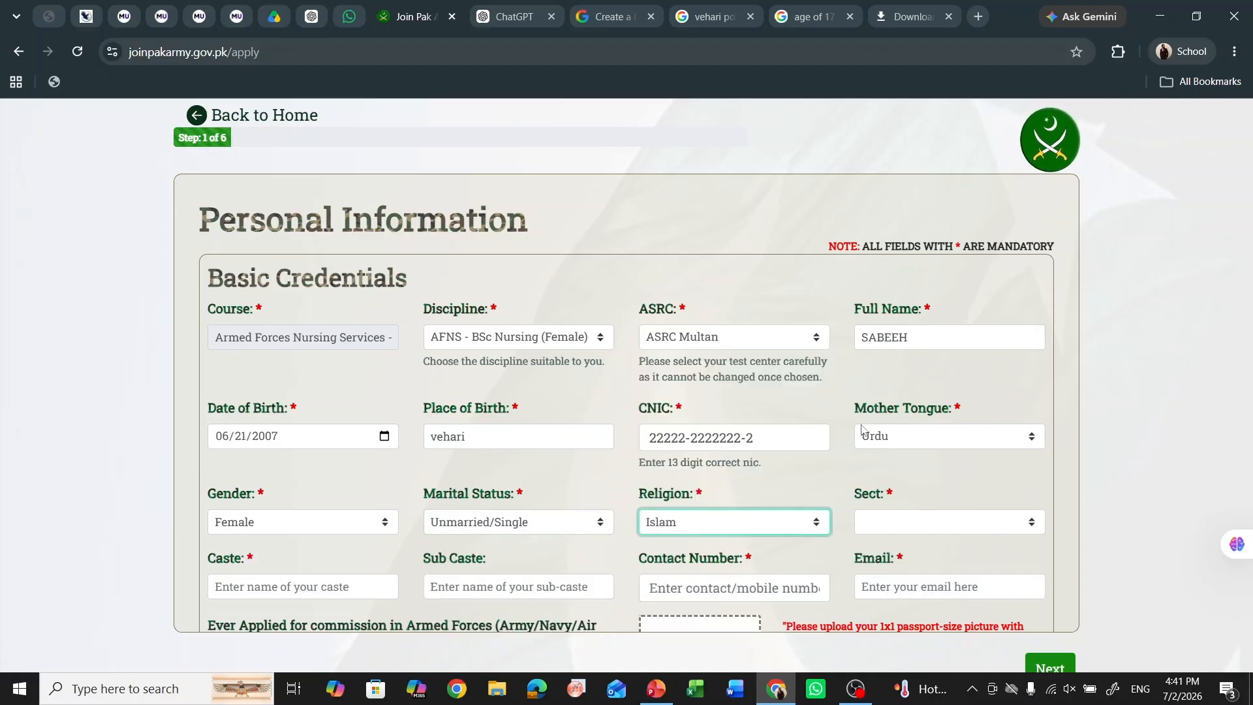
click(923, 524)
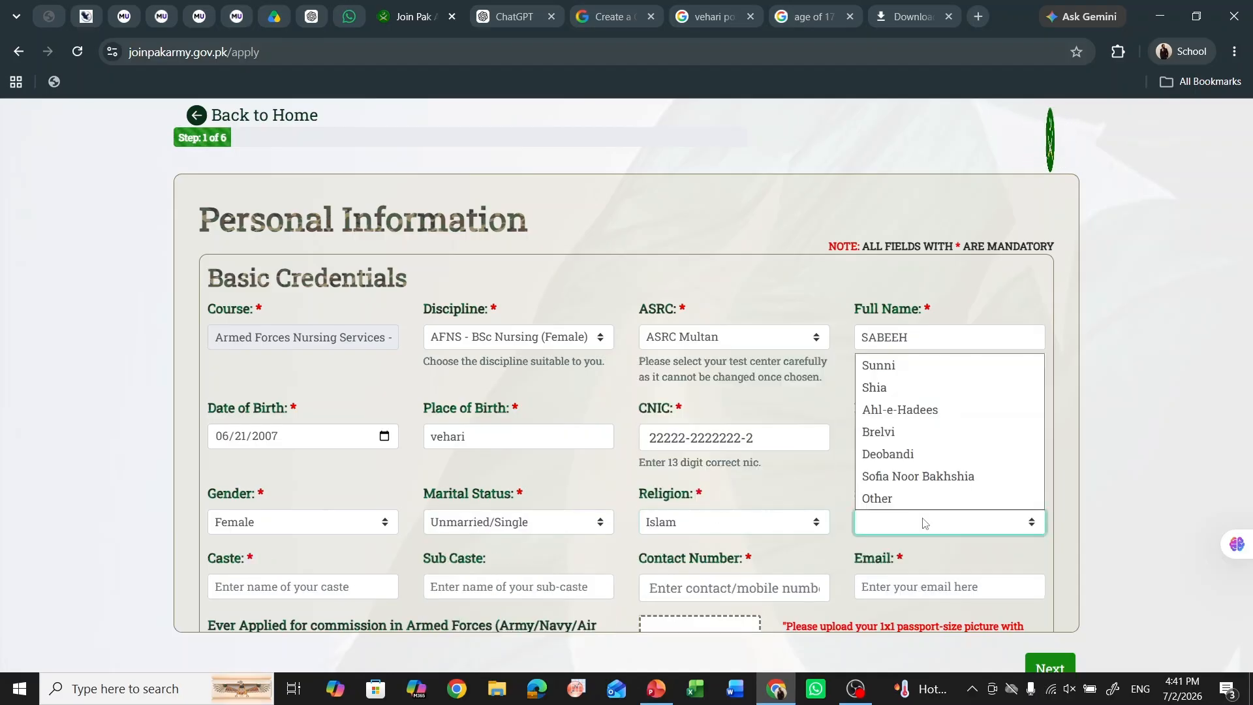
click(972, 364)
- Enter caste mughal and autofill the contact number and email from saved details
click(291, 579)
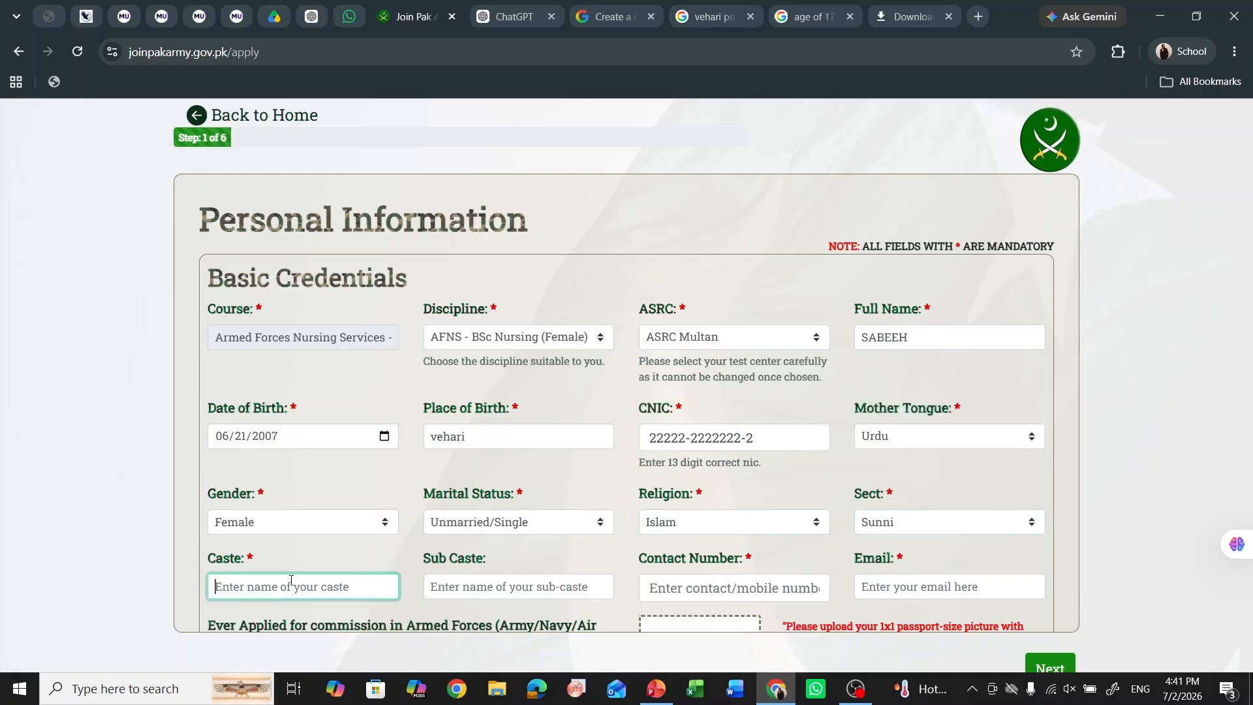
text(mughal)
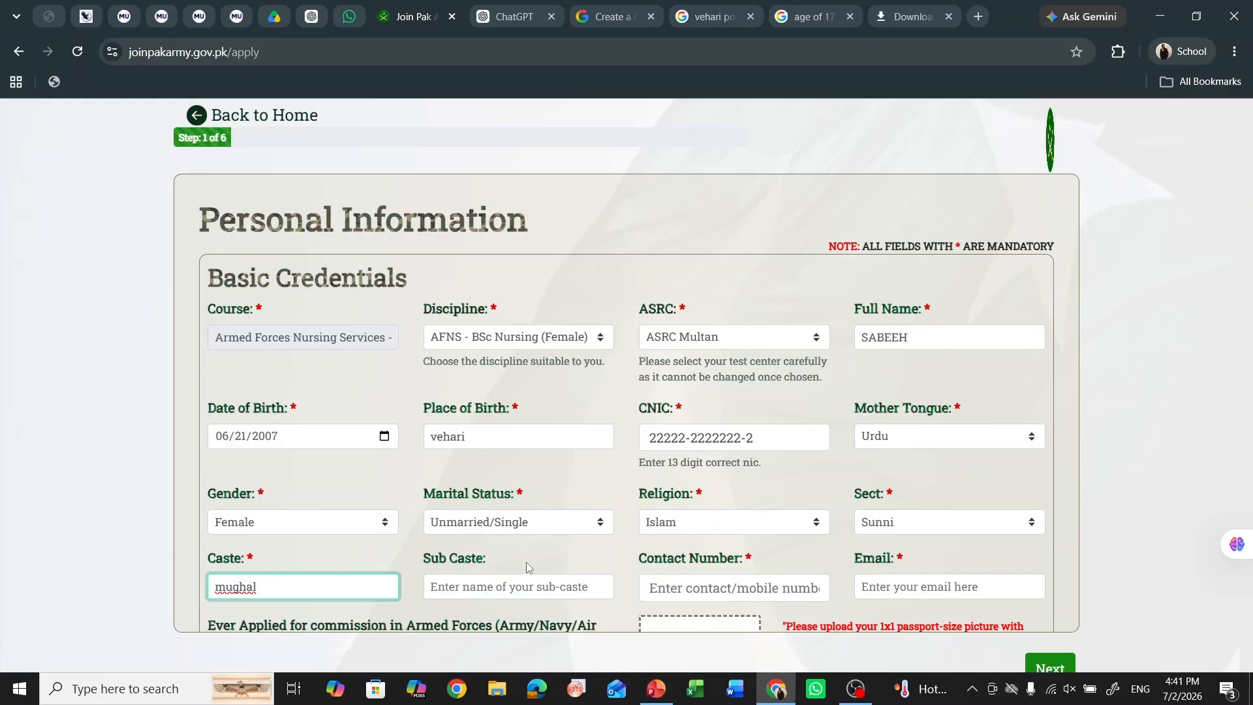
key(Tab)
click(728, 587)
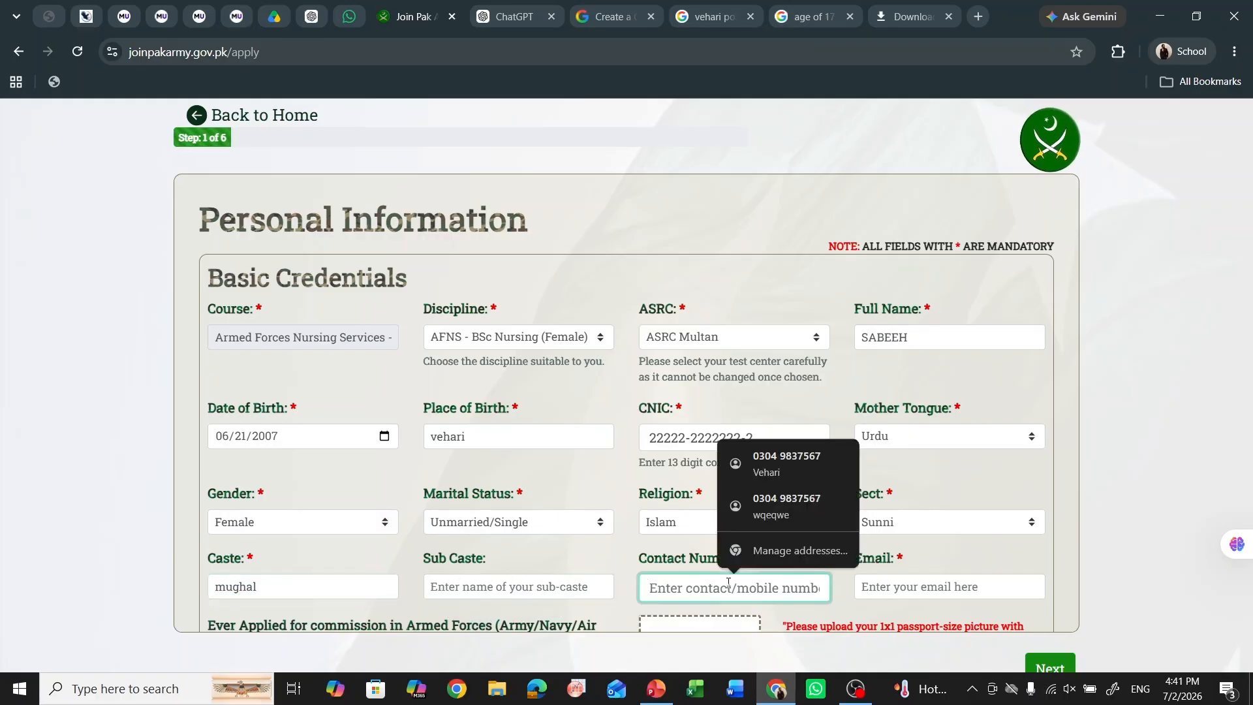
click(782, 458)
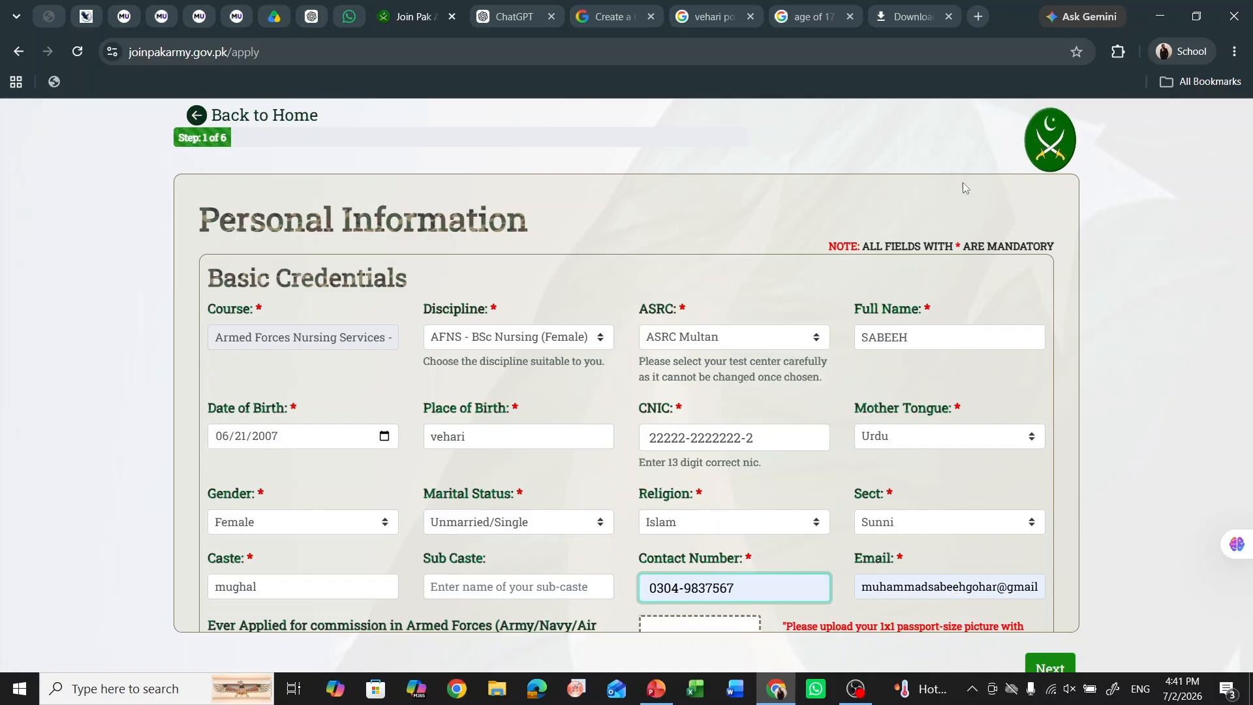
click(978, 16)
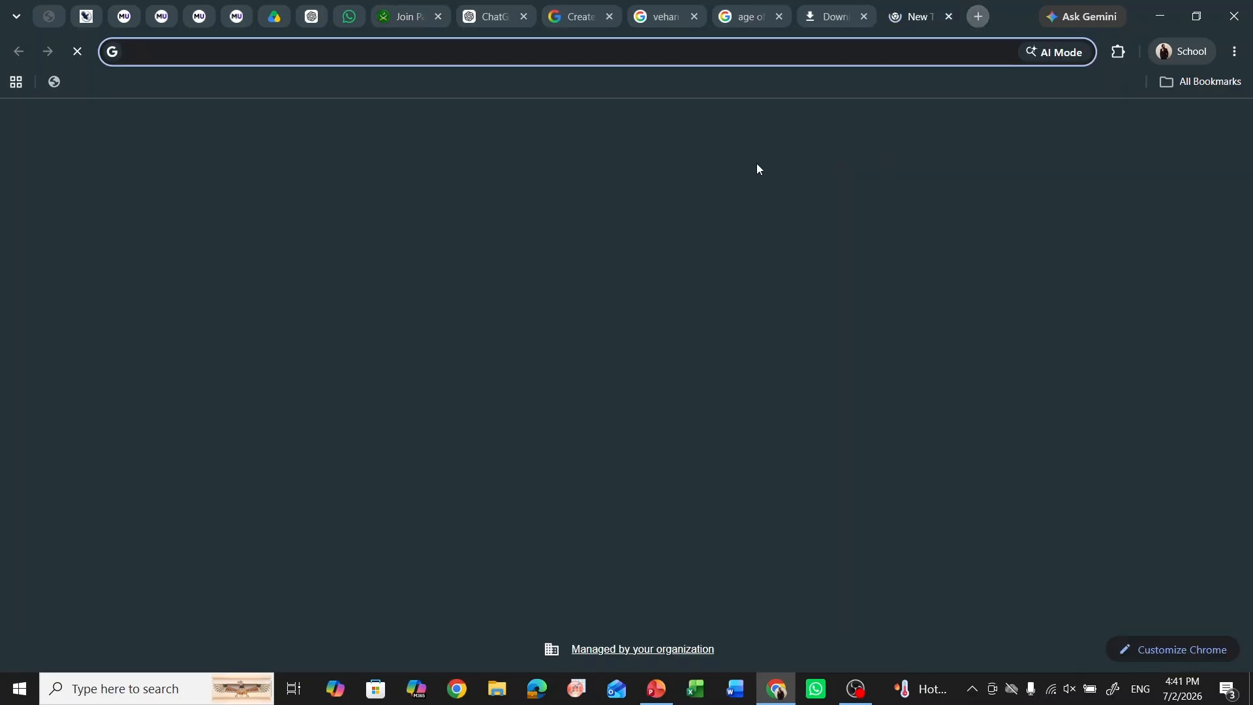
- Search 'create gmail account' and start a Google Account for personal use
text(create)
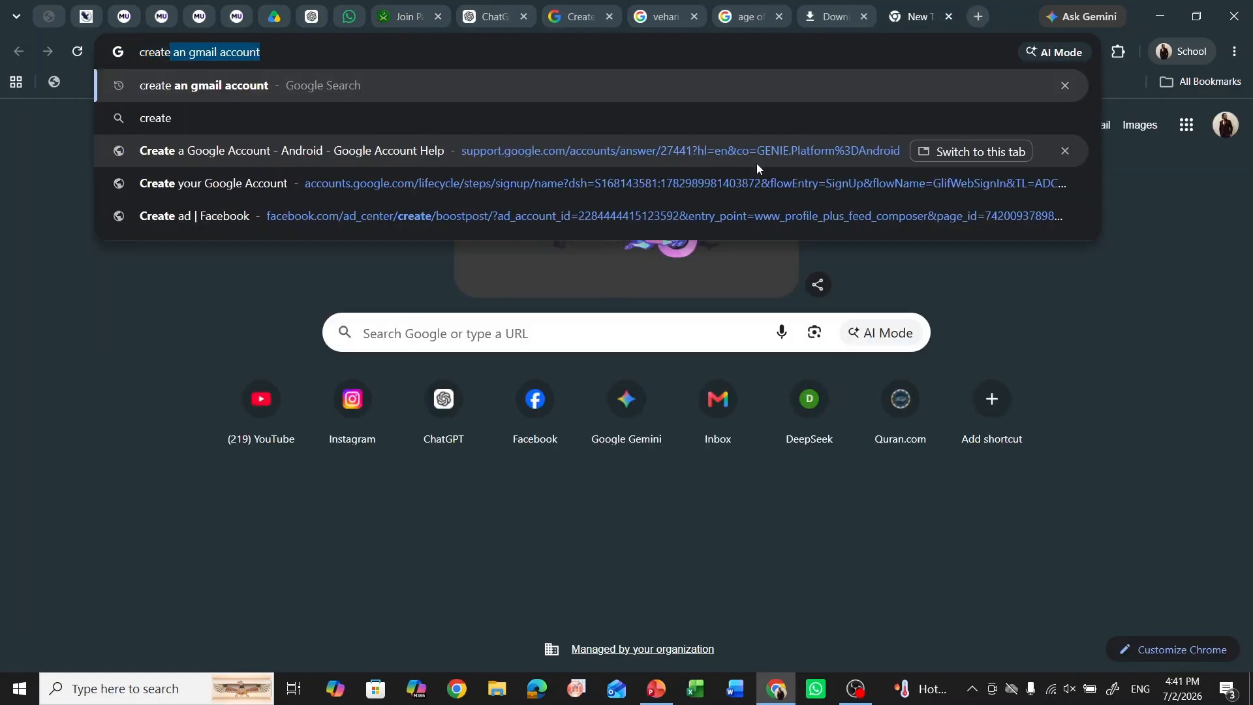
text( e)
key(BackSpace)
text(gmai)
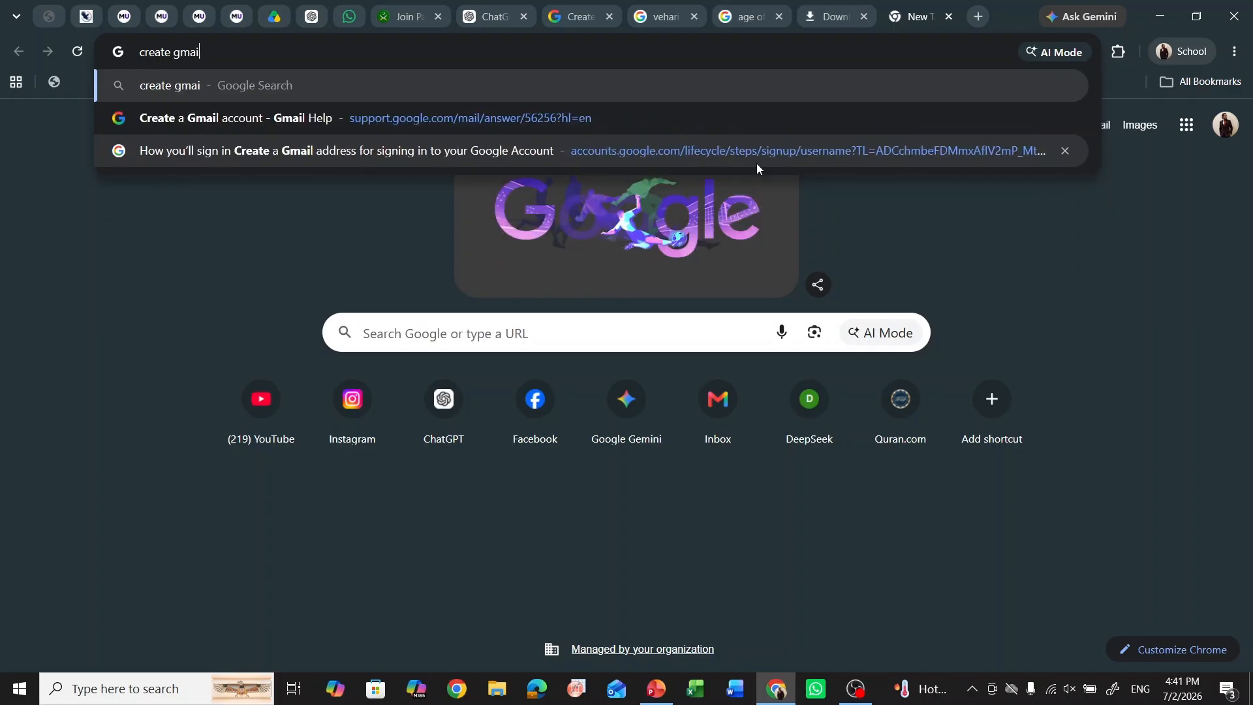
text(l ca)
key(BackSpace)
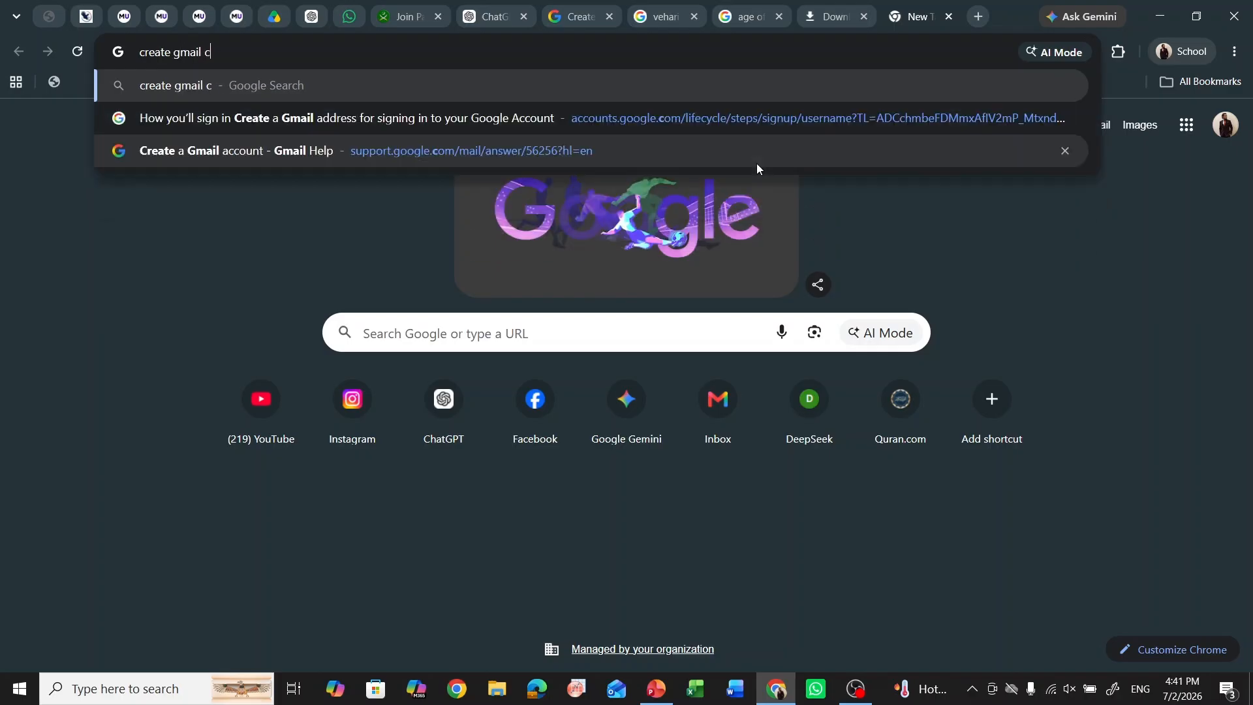
key(BackSpace)
text(account)
key(Return)
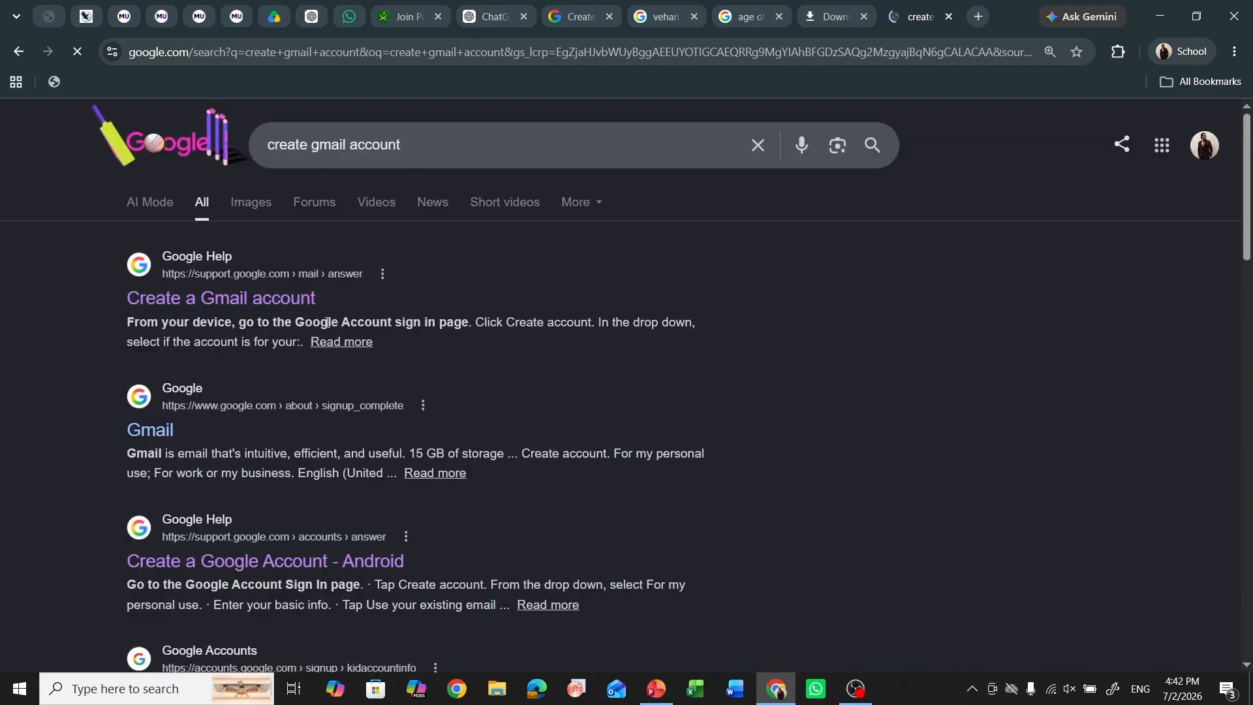
click(256, 565)
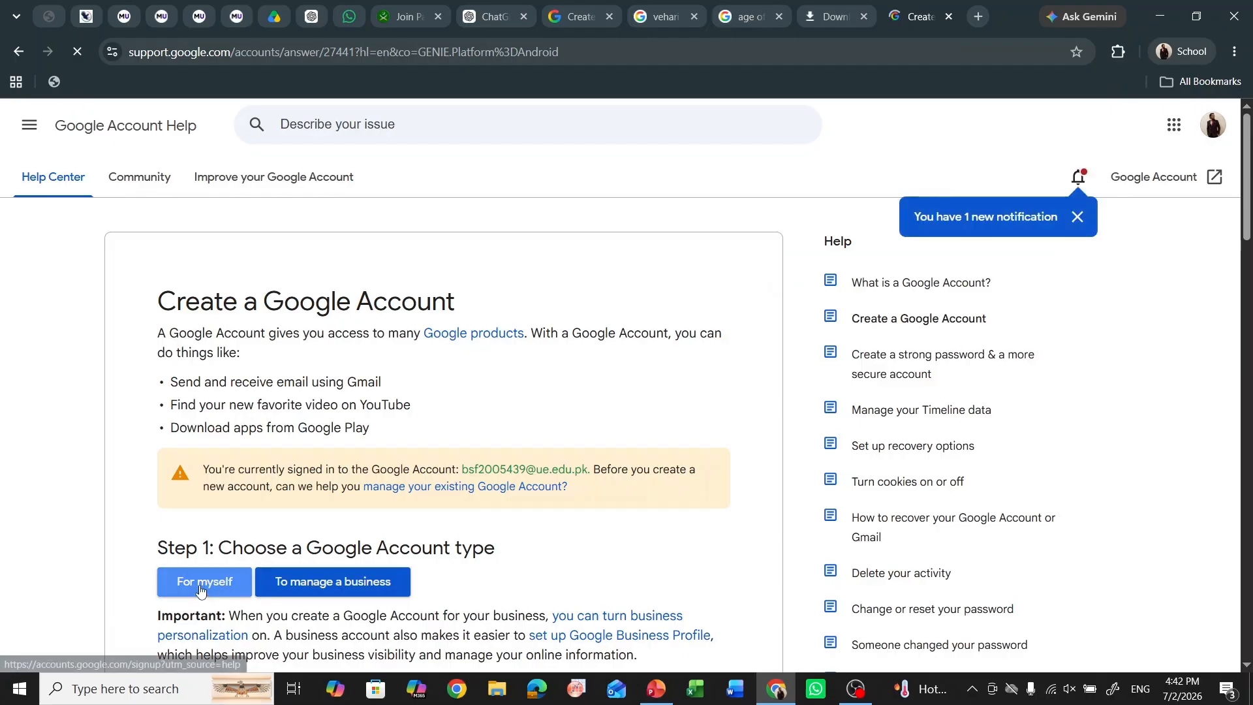
click(199, 584)
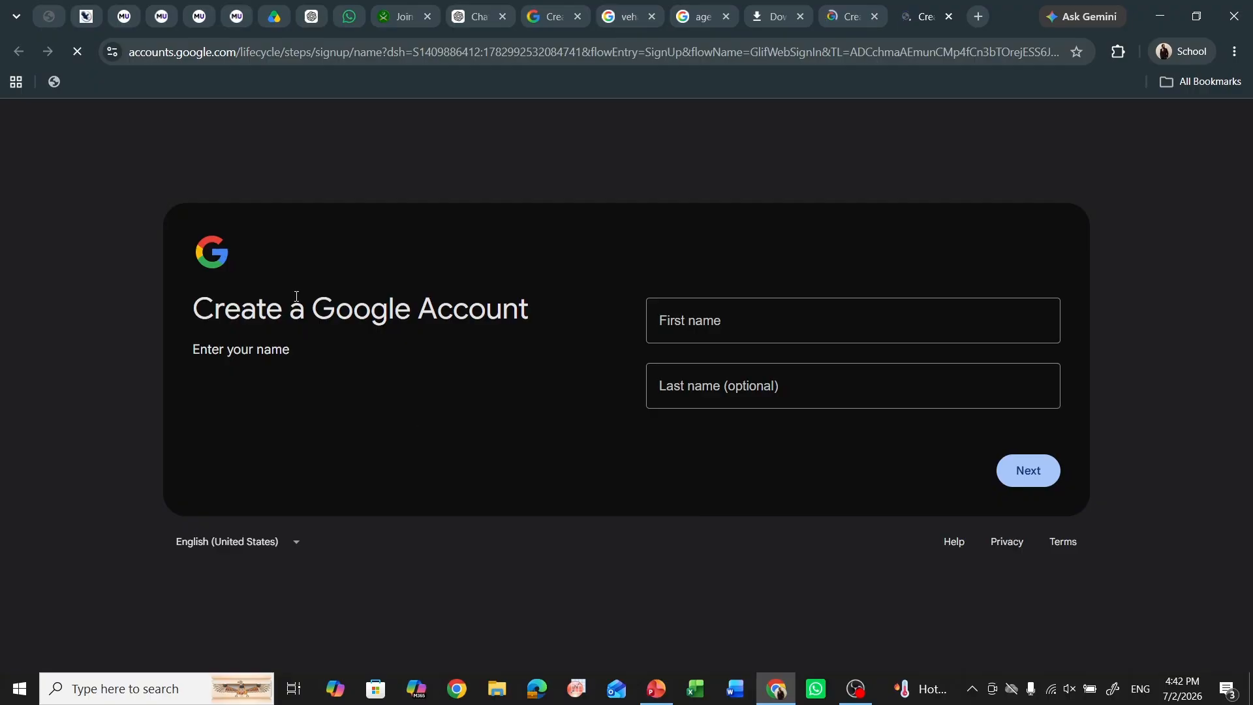
- Give the Google account a first name, birthday April 23, 2007 and Female gender
click(694, 305)
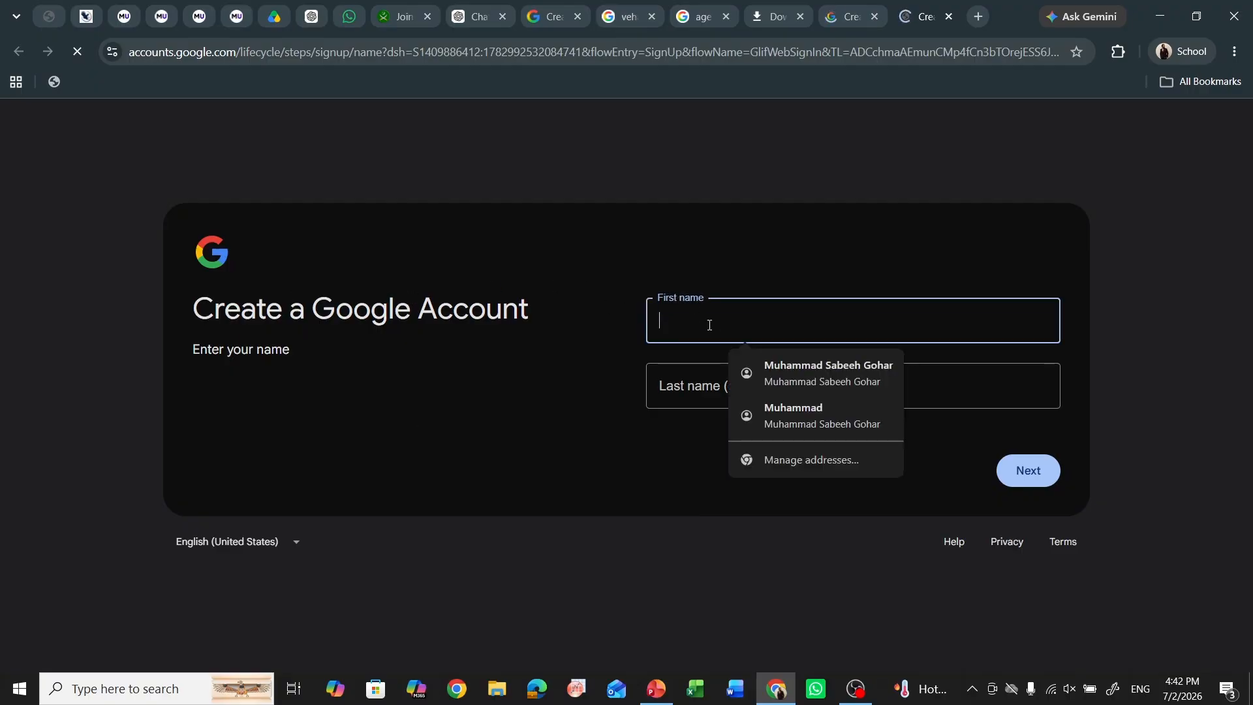
text(sadsad)
click(1016, 470)
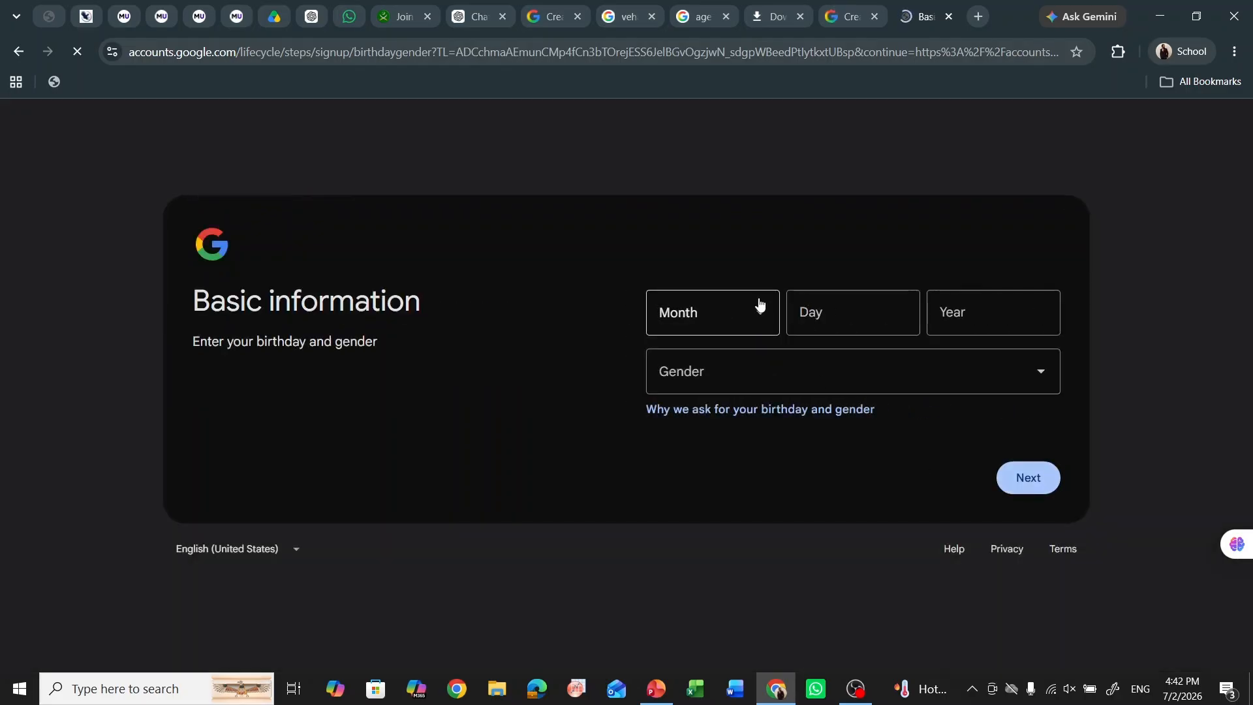
click(759, 304)
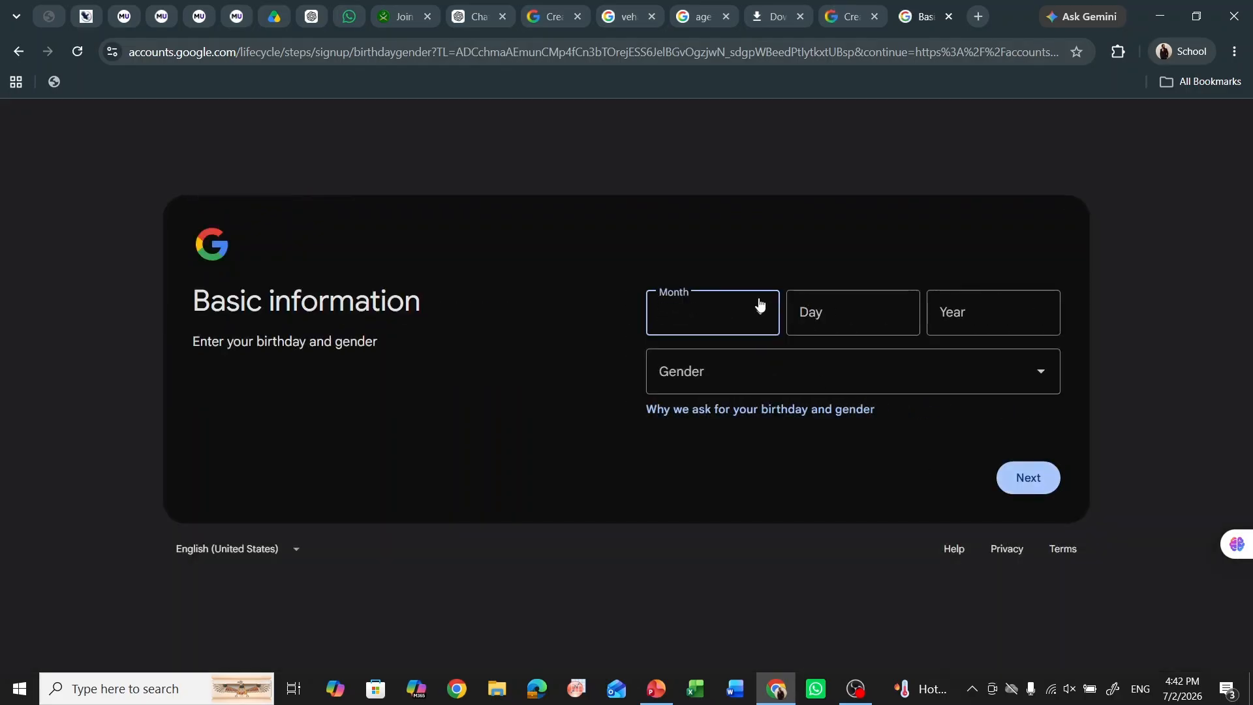
click(715, 477)
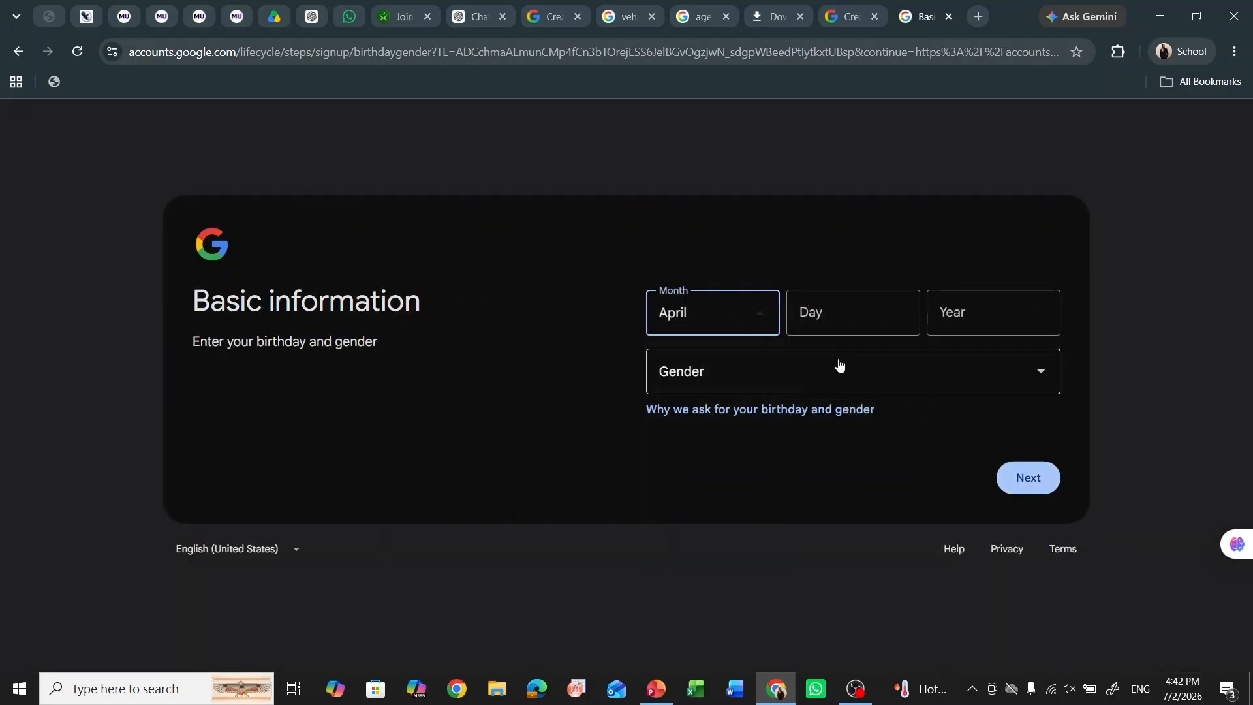
click(866, 320)
text(44)
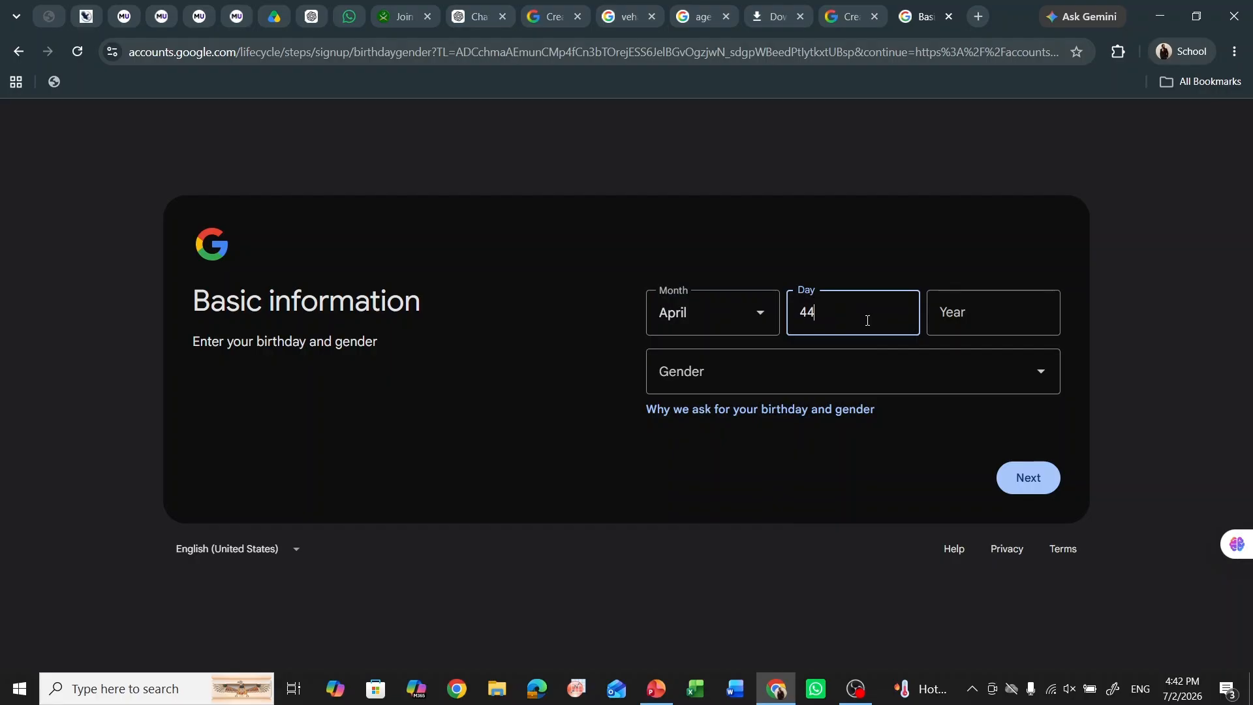
key(BackSpace)
key(BackSpace)
text(23)
click(996, 313)
text(200)
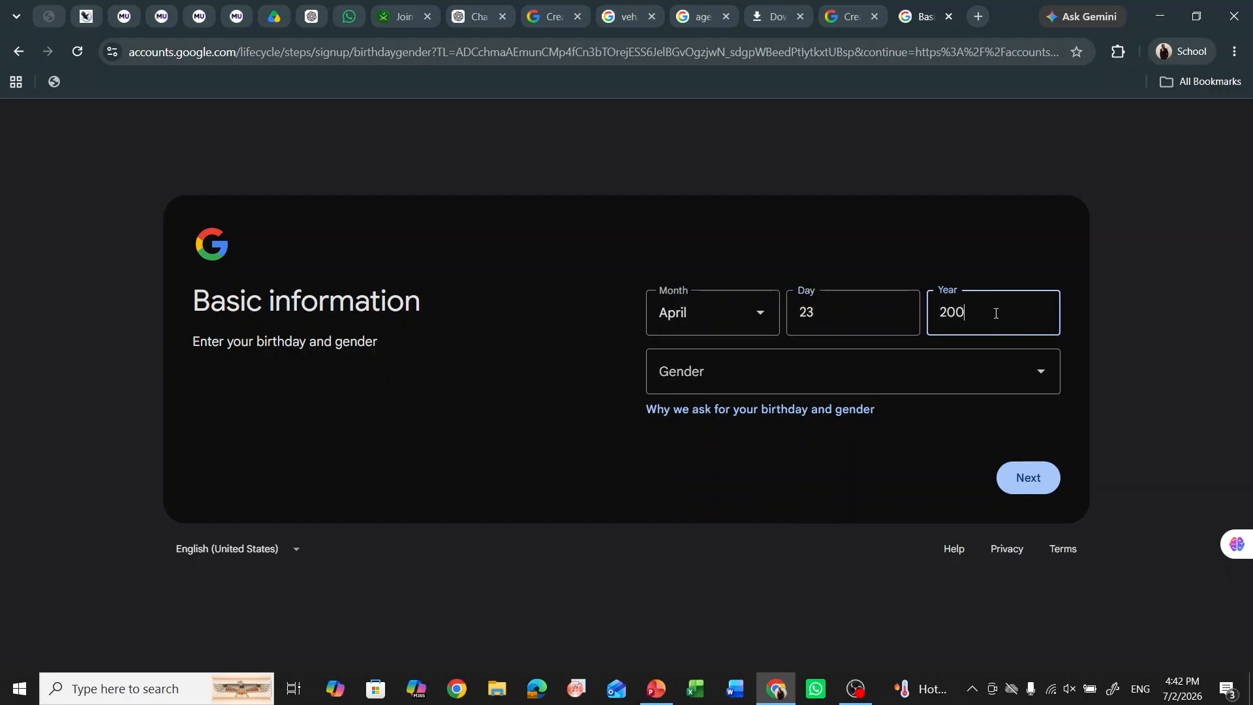
text(7)
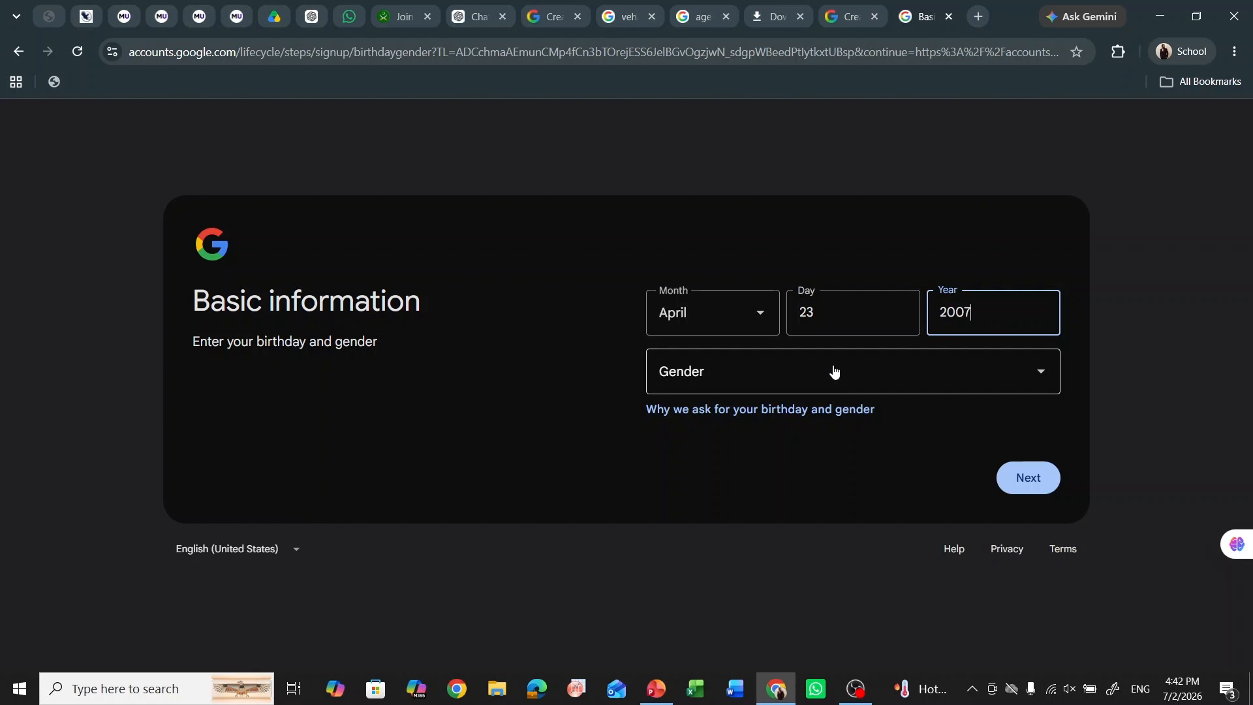
click(833, 372)
click(806, 422)
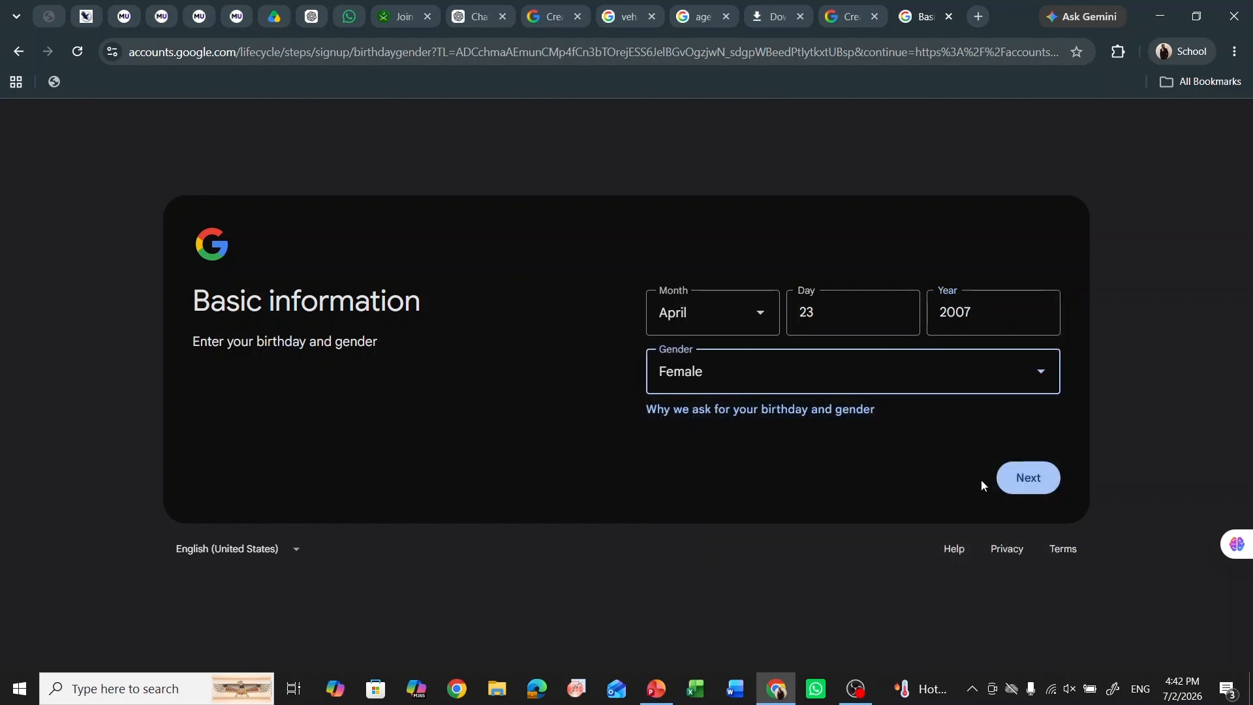
click(1009, 480)
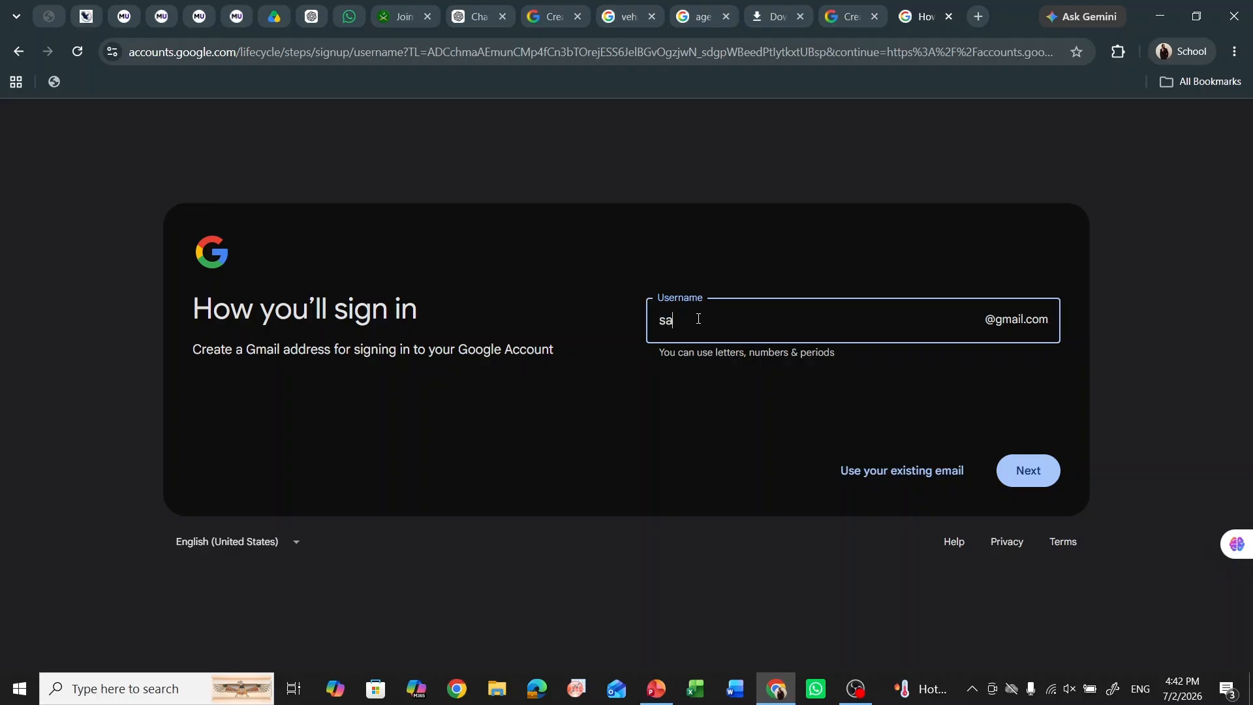
- Choose a Gmail username, then go back to the Join Pak Army form
click(1011, 468)
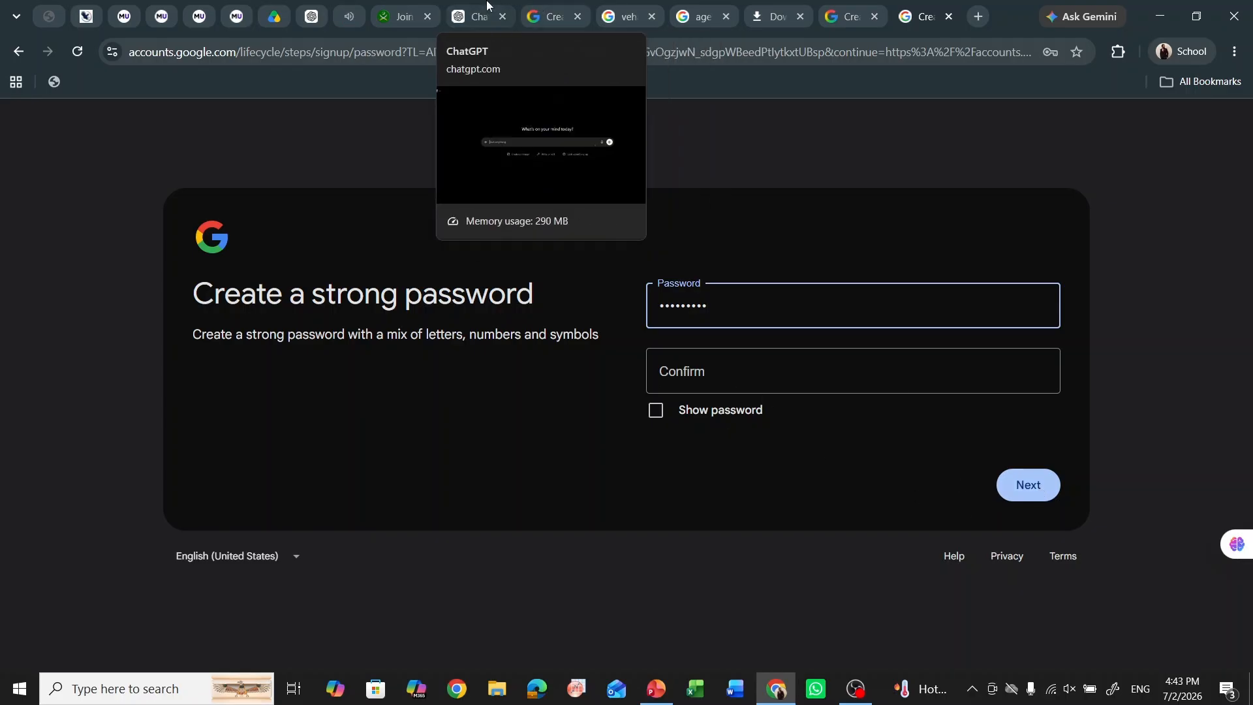
click(385, 8)
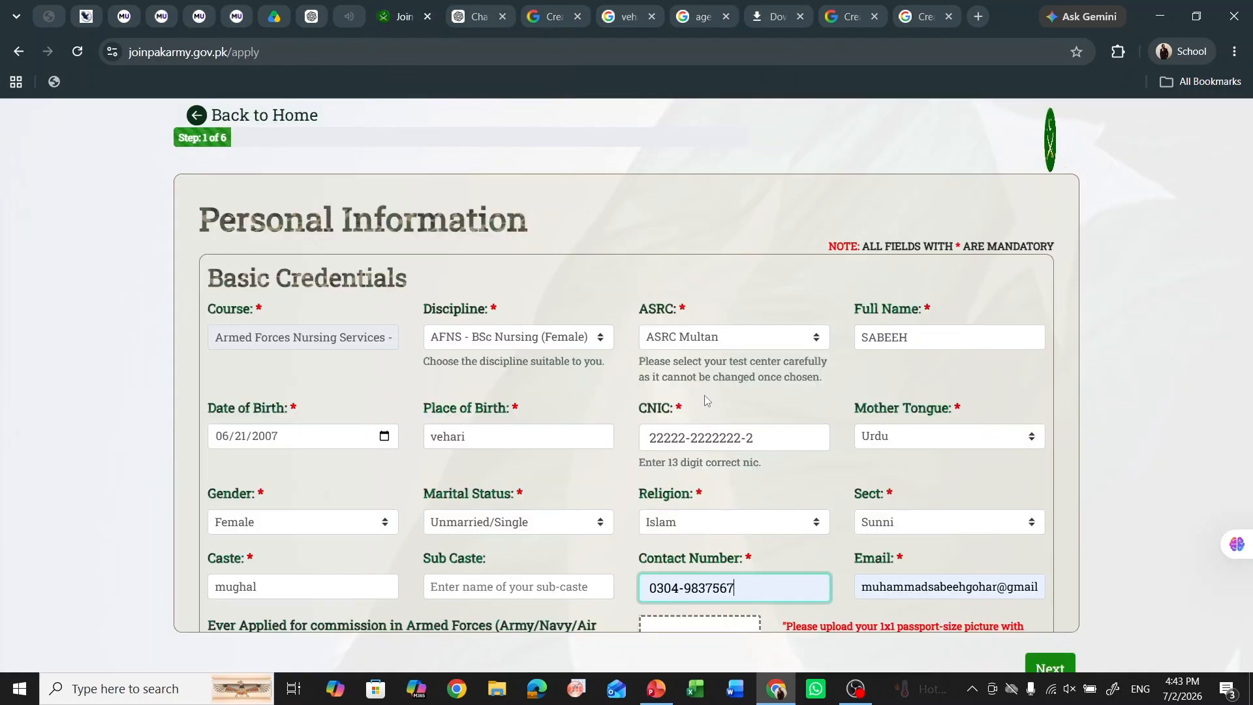
- Answer YES to 'Ever Applied for commission' in the Armed Forces
click(629, 417)
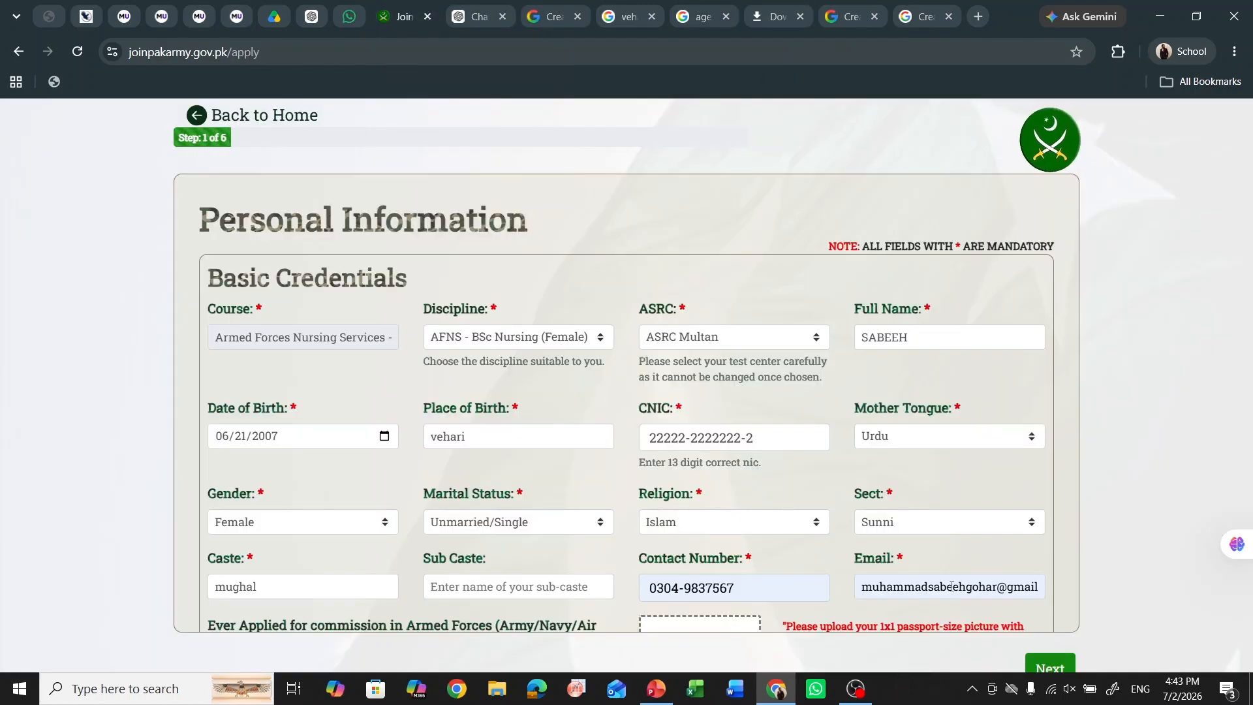
scroll(850, 506, down, 3)
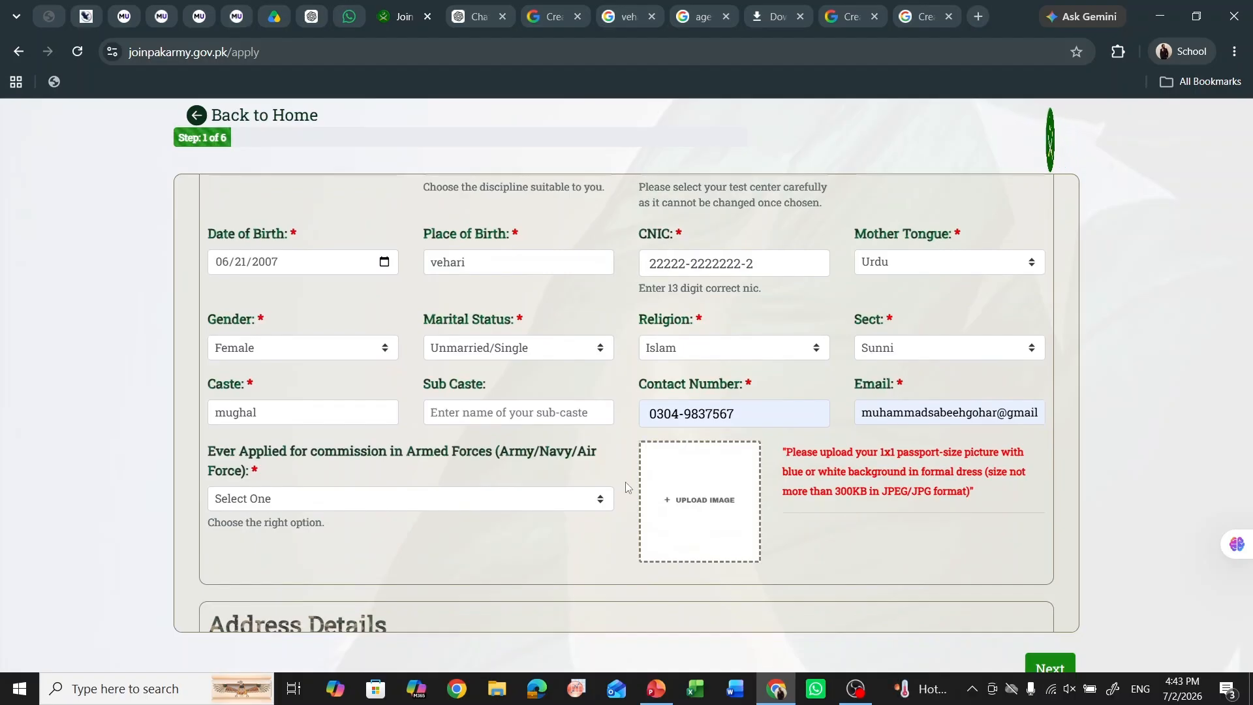
click(544, 506)
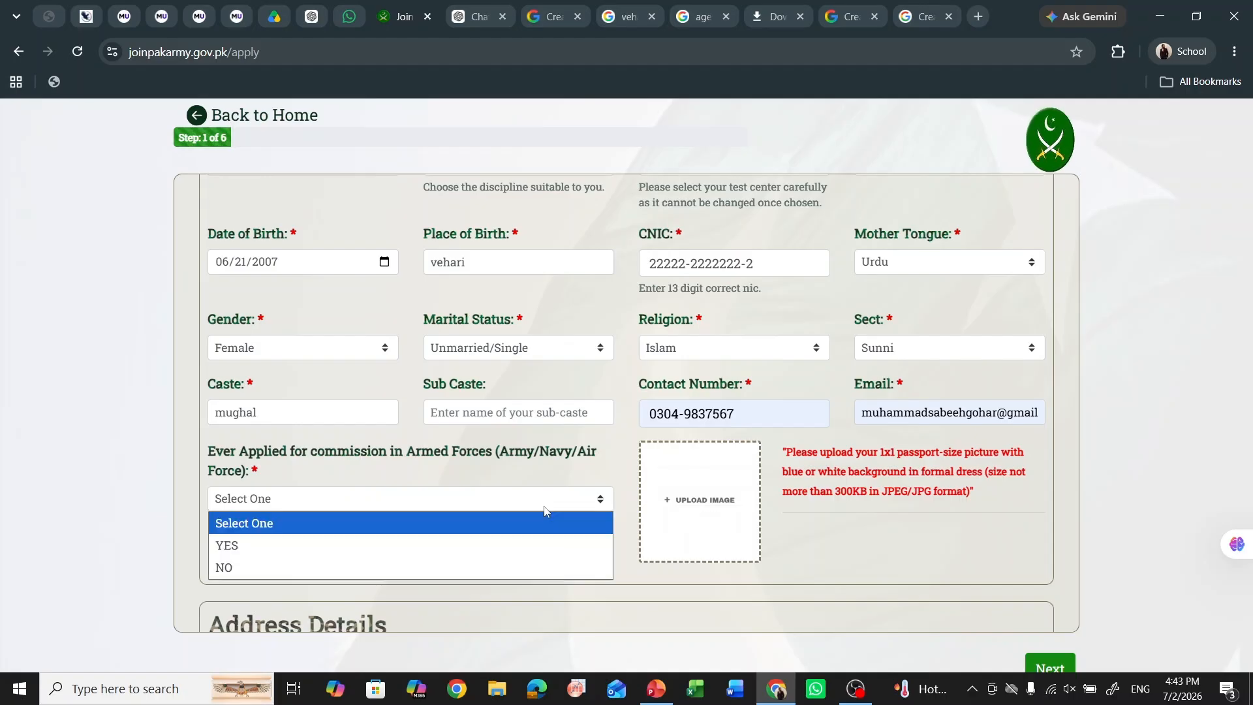
click(510, 546)
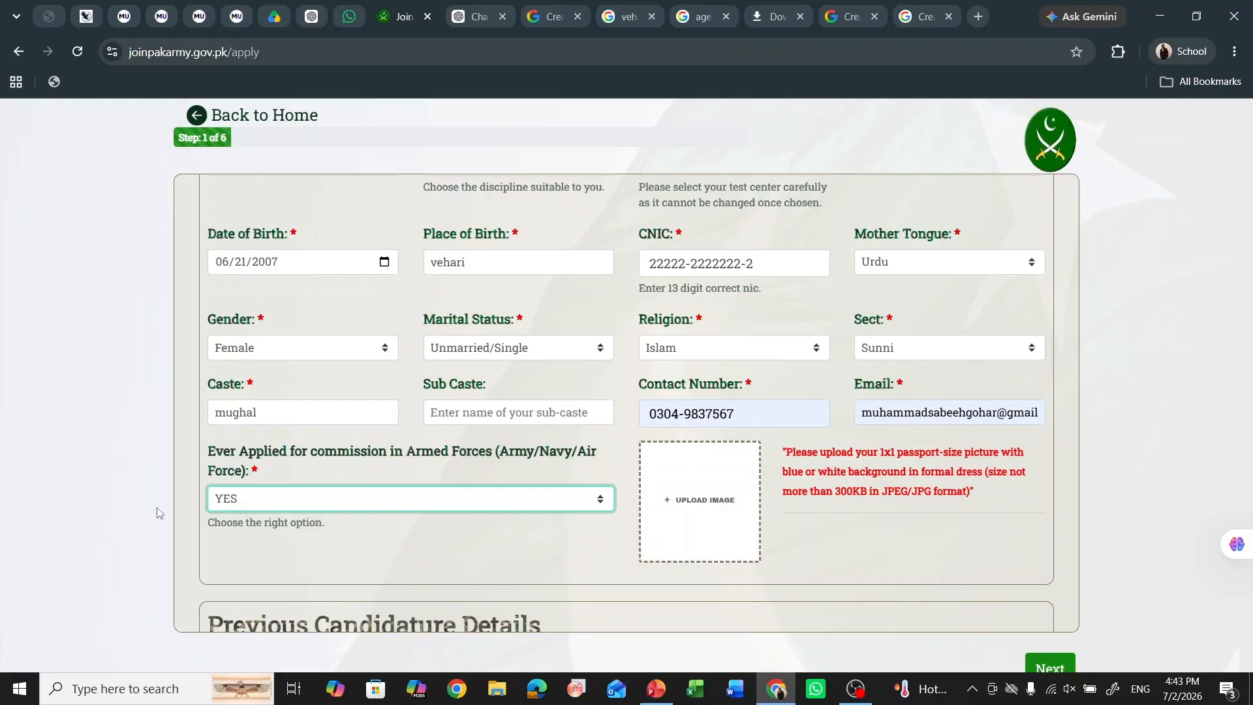
scroll(209, 516, down, 1)
scroll(365, 506, down, 4)
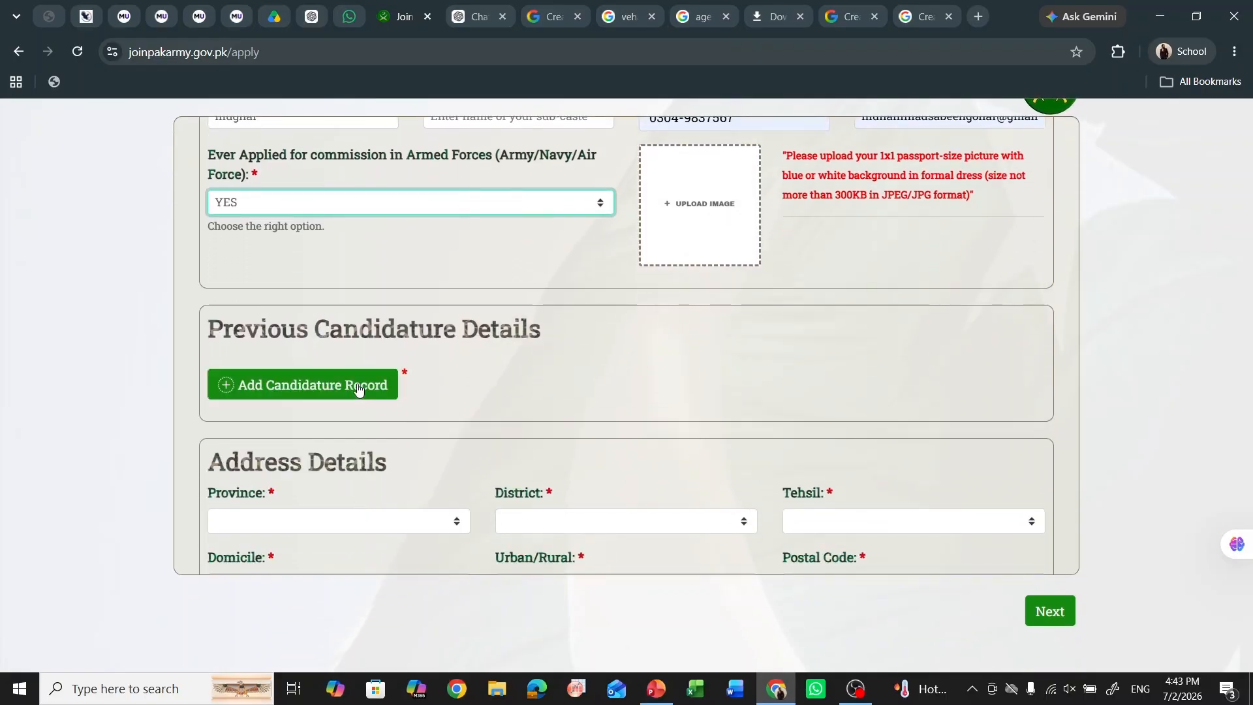
click(358, 390)
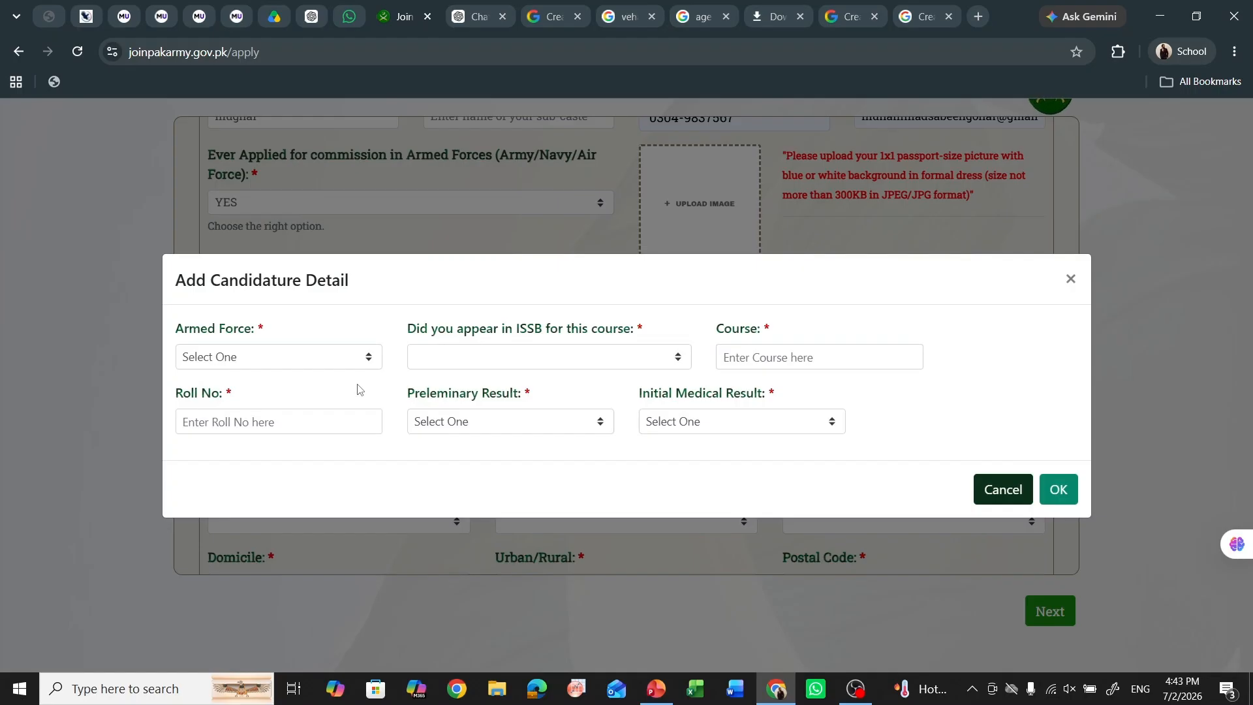
click(324, 357)
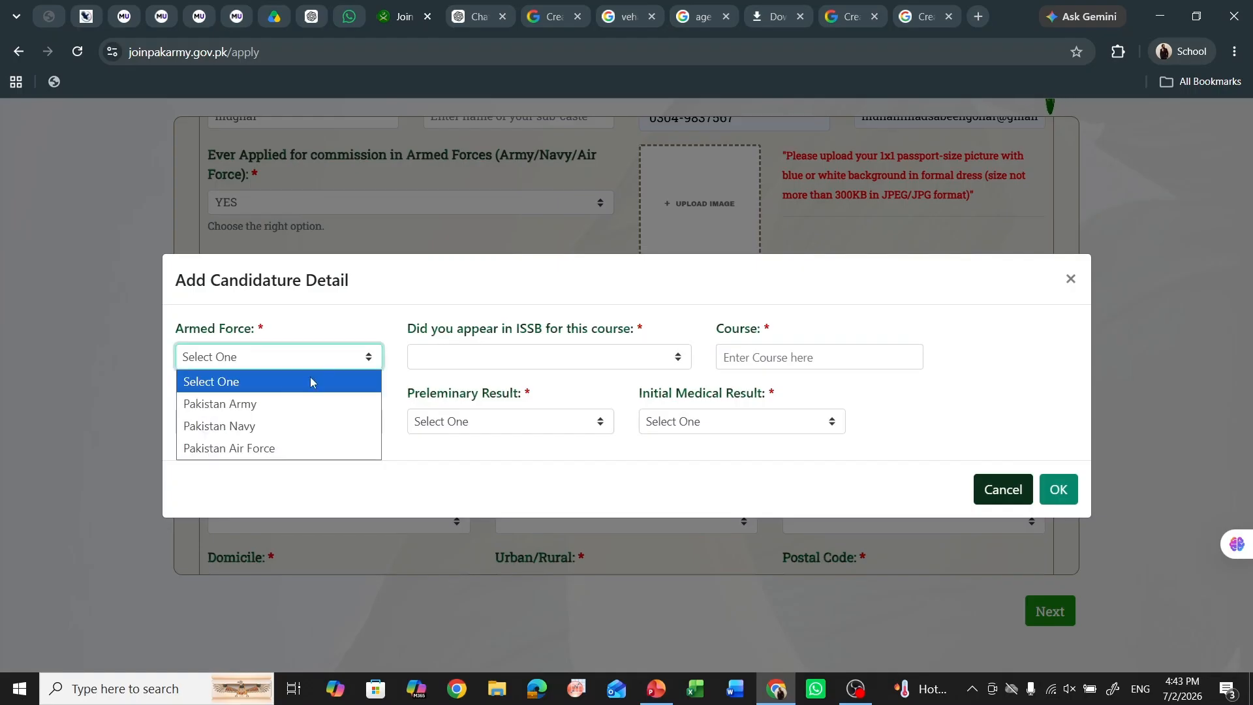
click(291, 404)
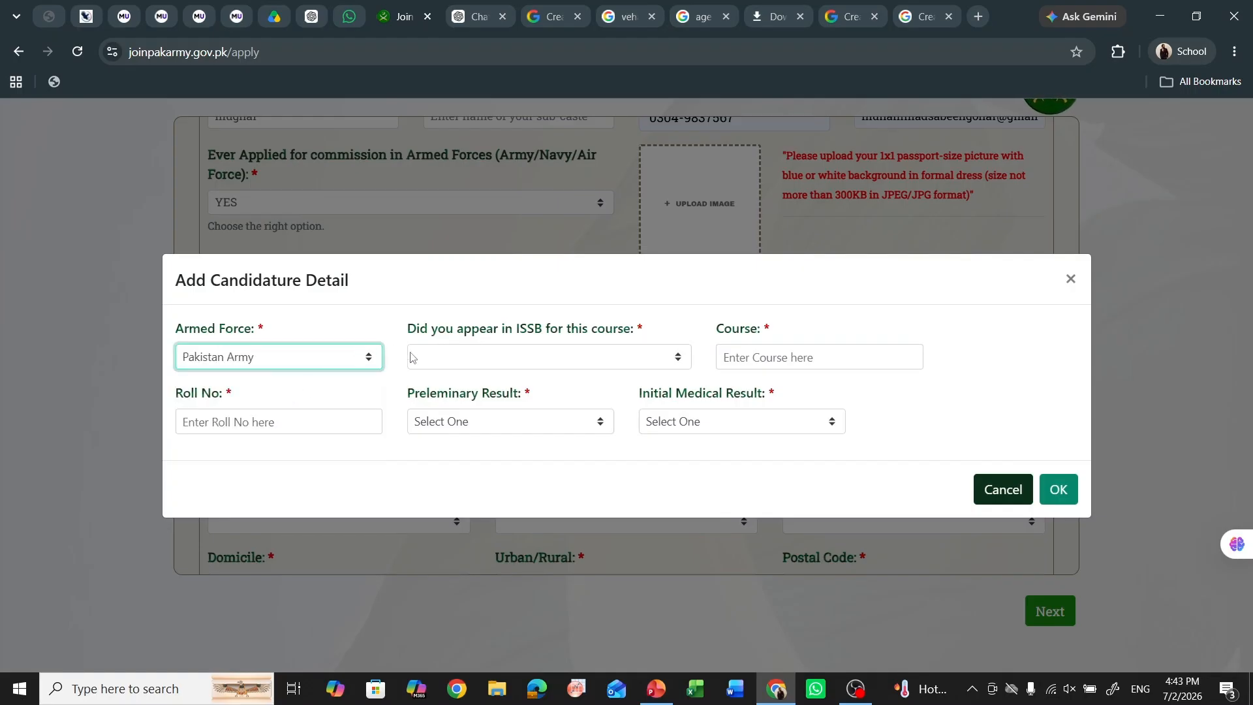
click(503, 358)
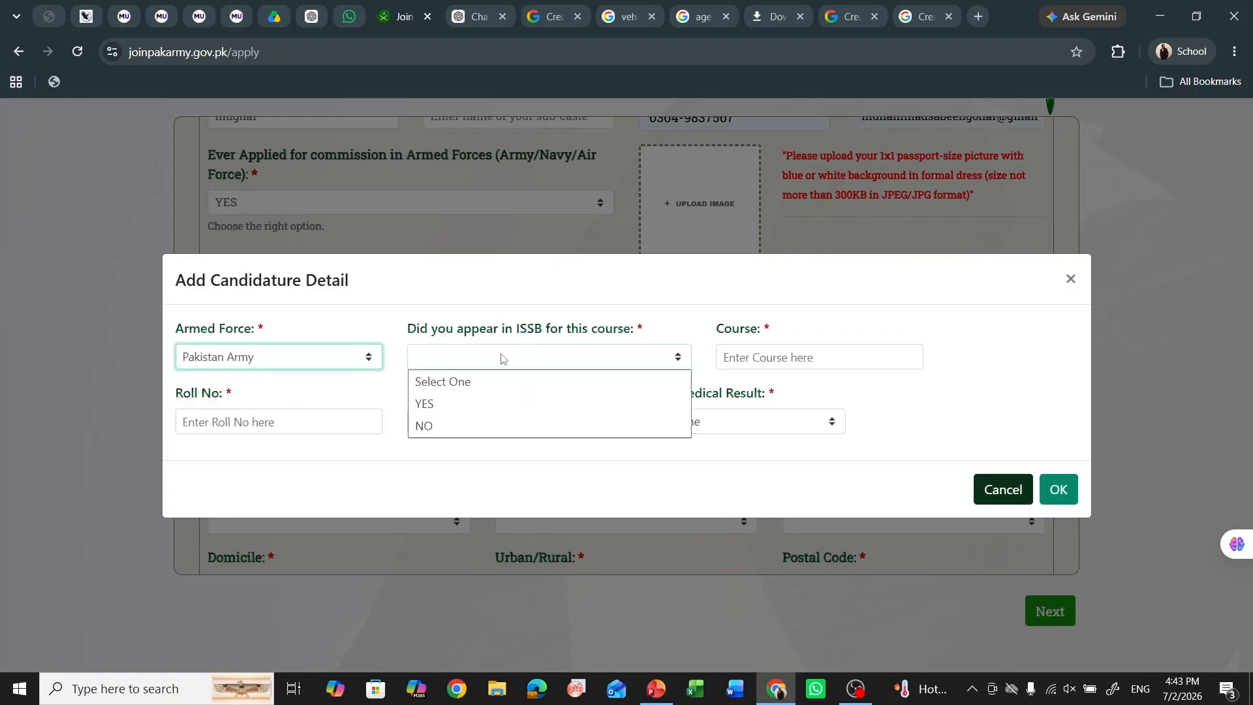
click(523, 408)
click(739, 299)
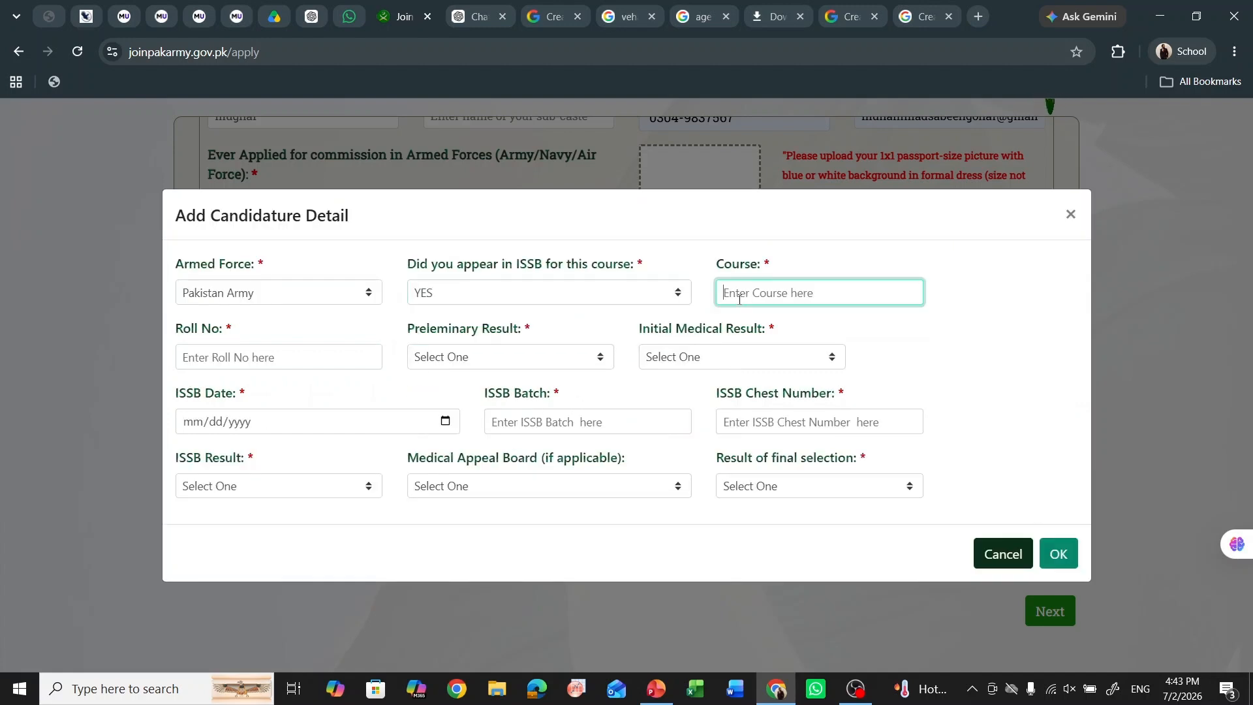
click(648, 298)
click(584, 353)
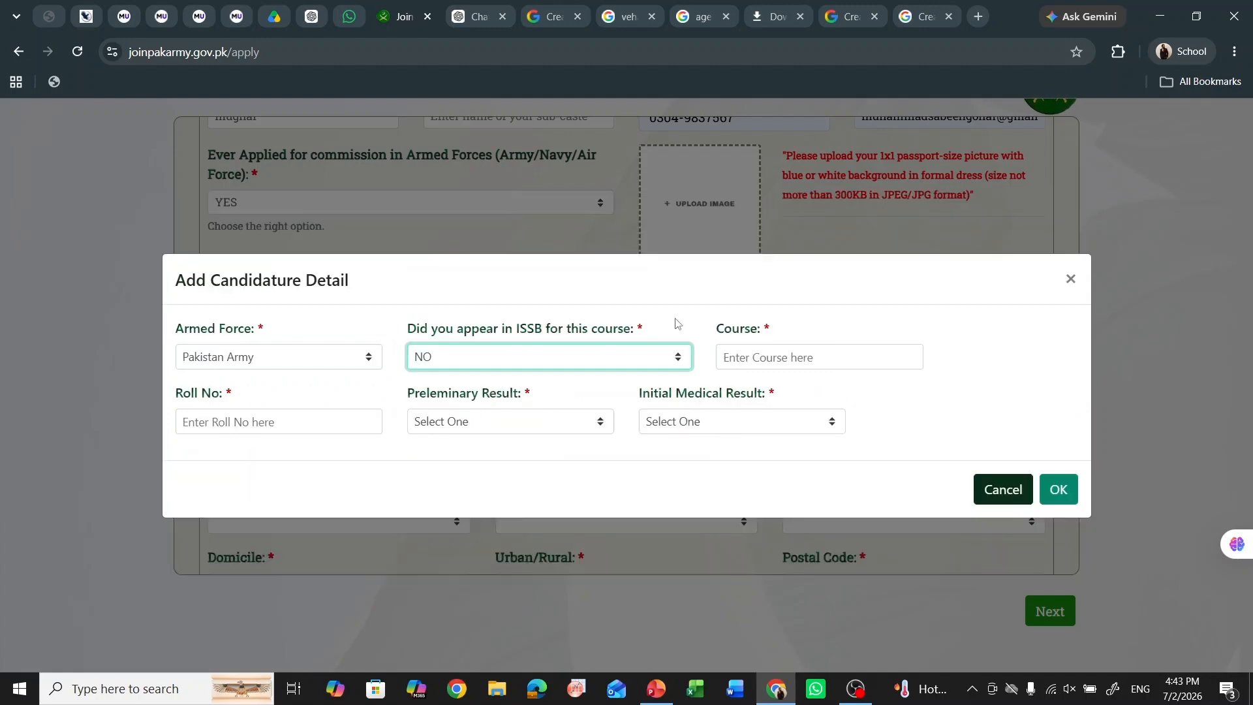
click(744, 354)
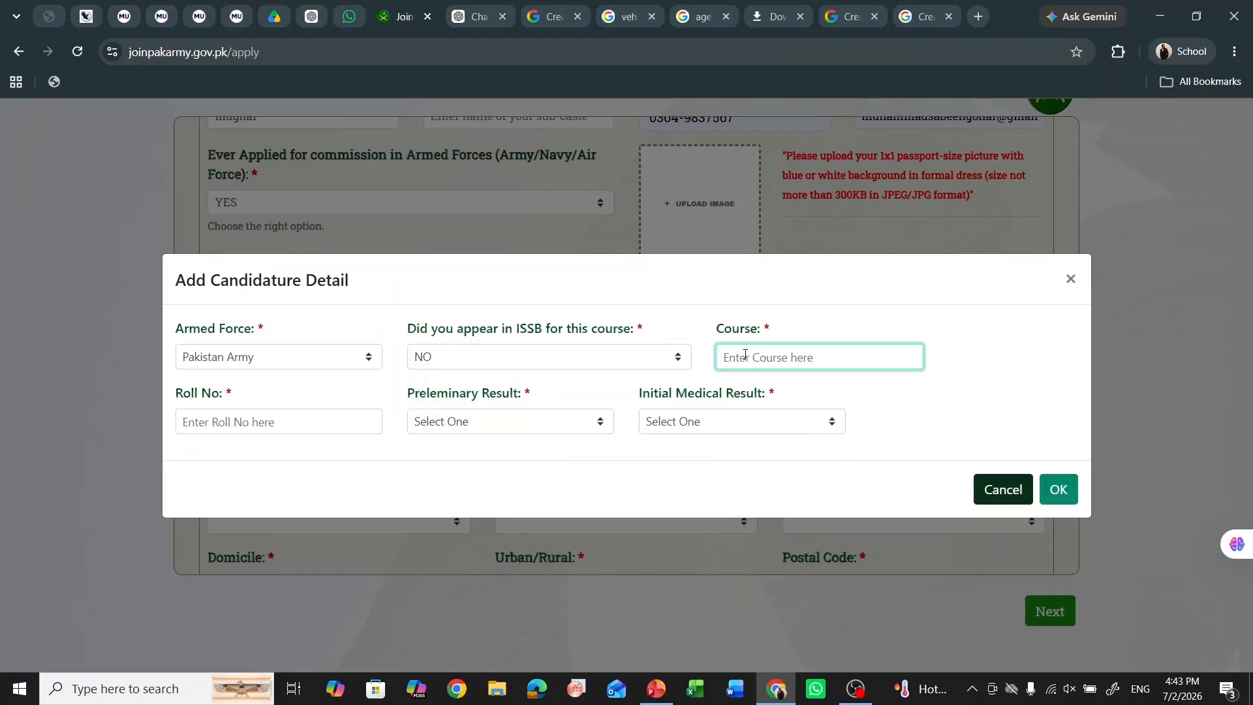
text(afns)
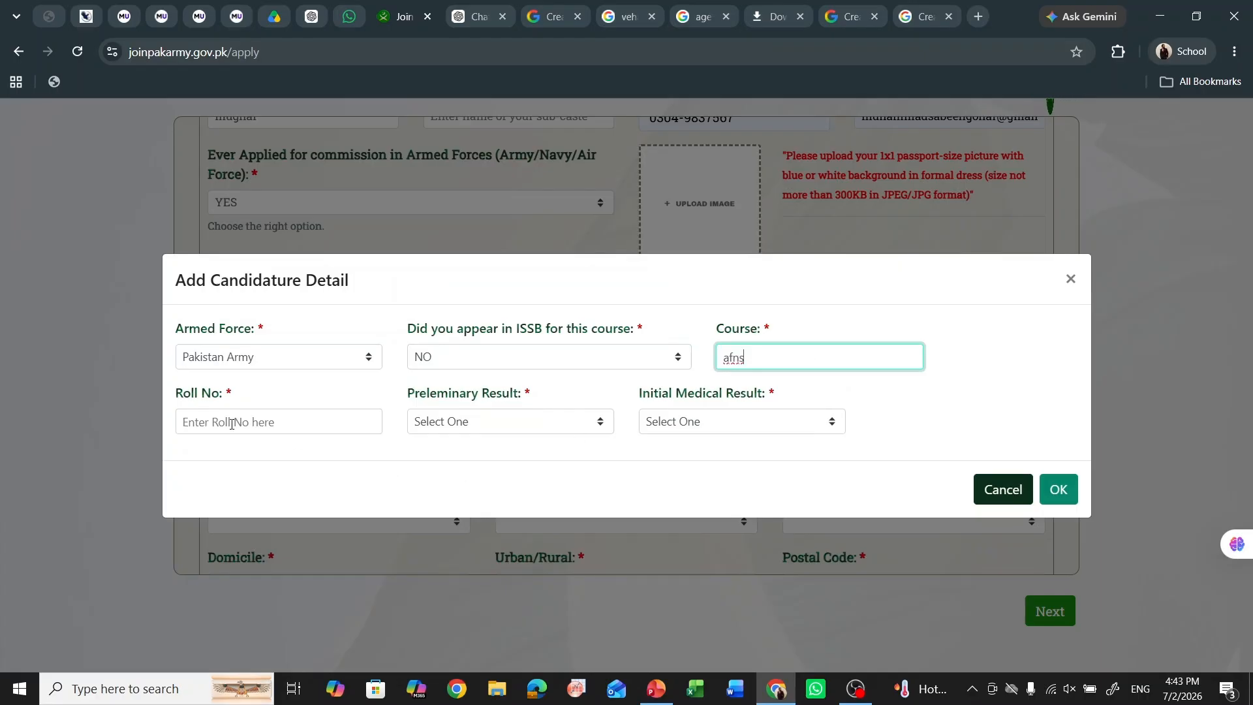
click(287, 412)
click(417, 430)
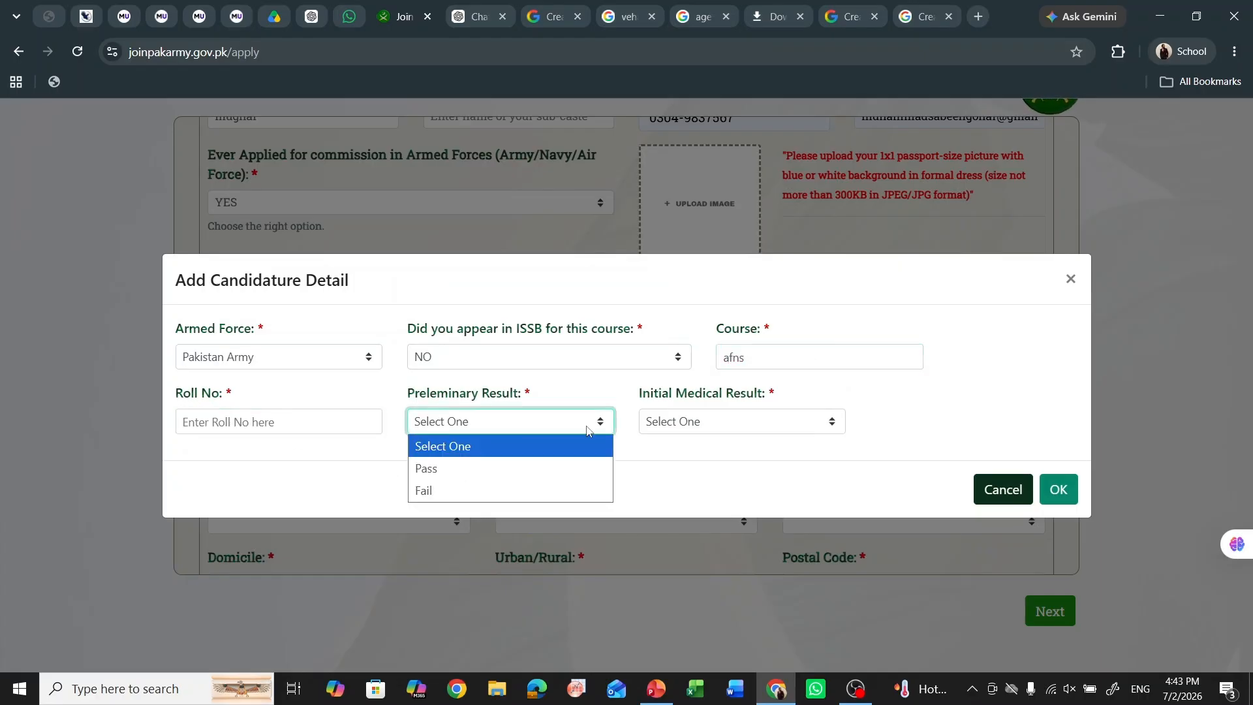
click(516, 463)
click(681, 427)
click(706, 468)
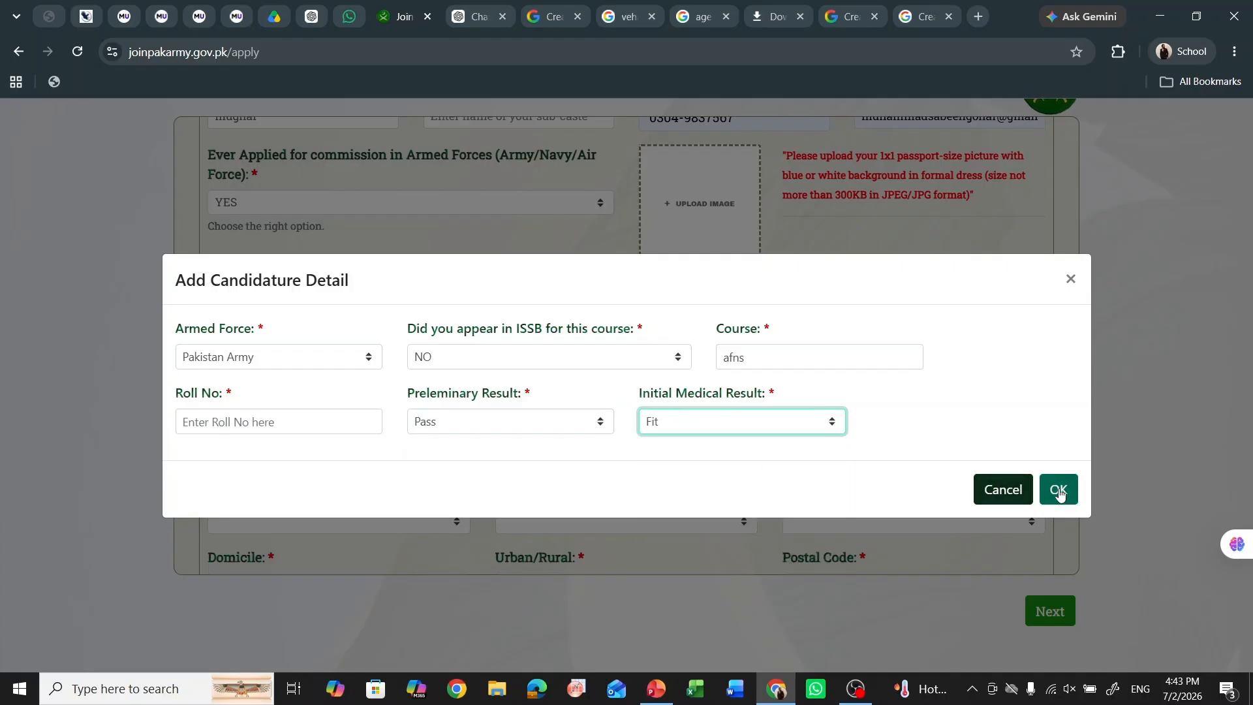
click(1001, 492)
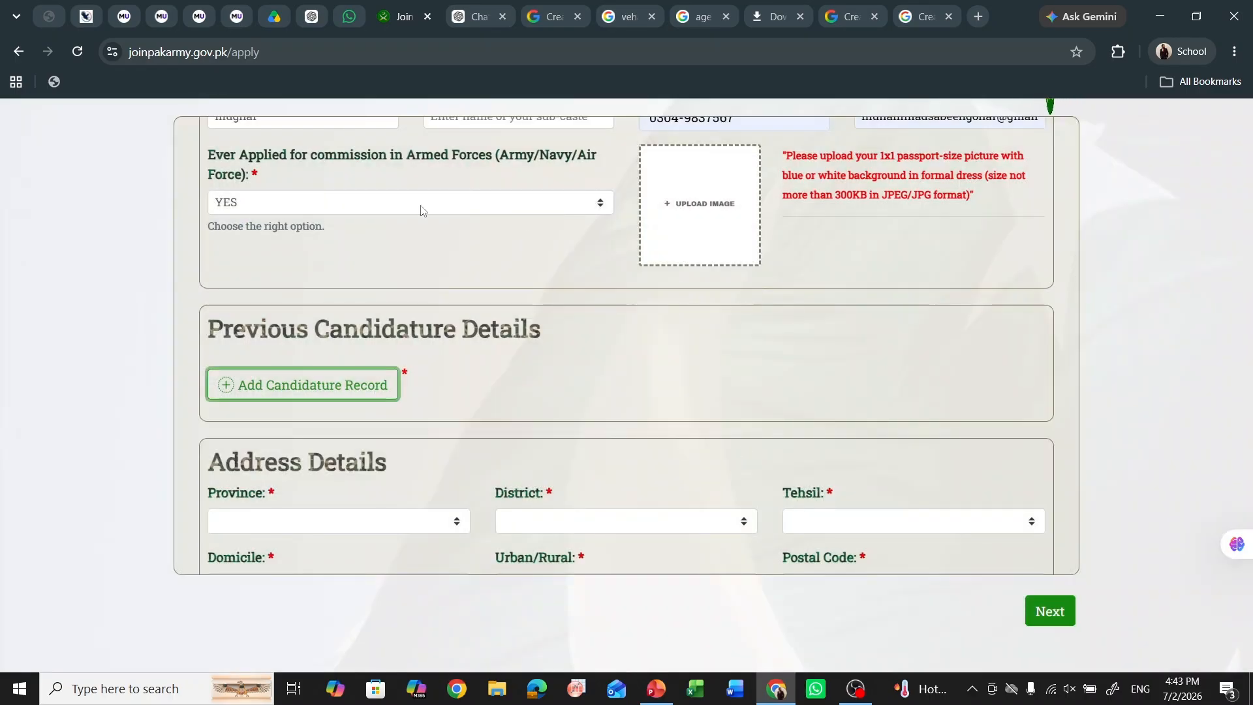
click(454, 202)
- Change 'Ever Applied' to NO and upload the downloaded WhatsApp image as passport picture
click(448, 278)
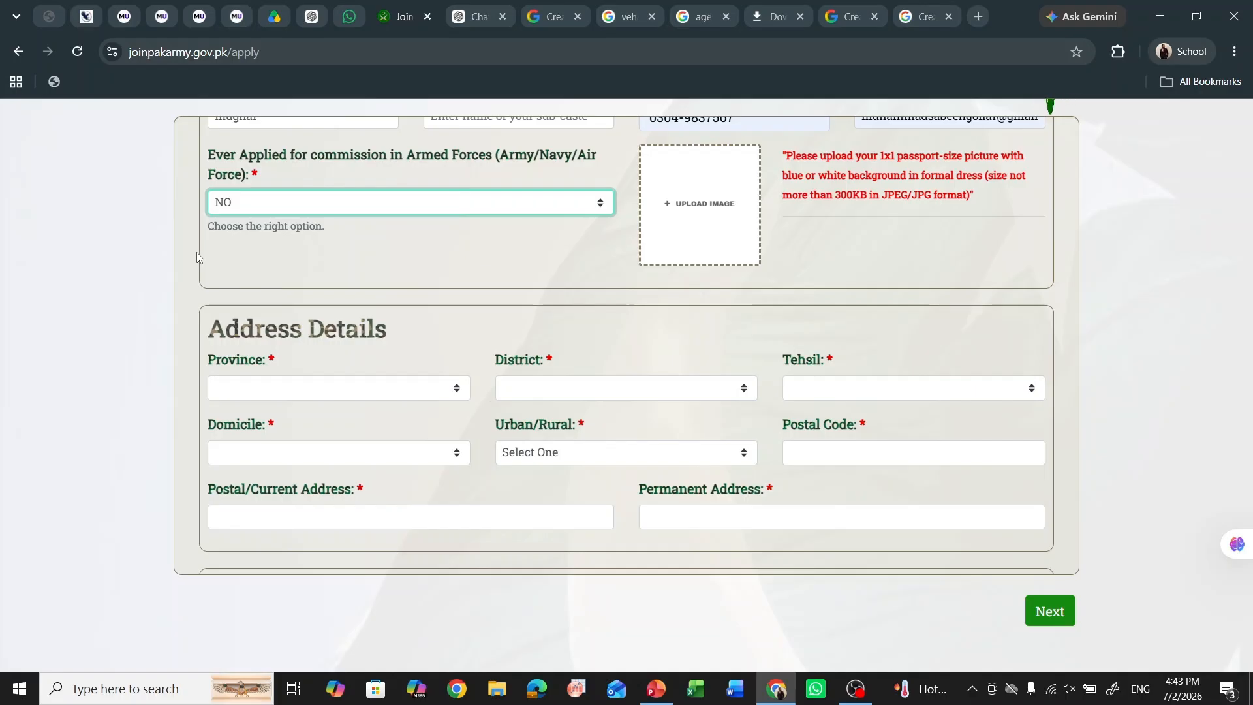
scroll(173, 234, up, 1)
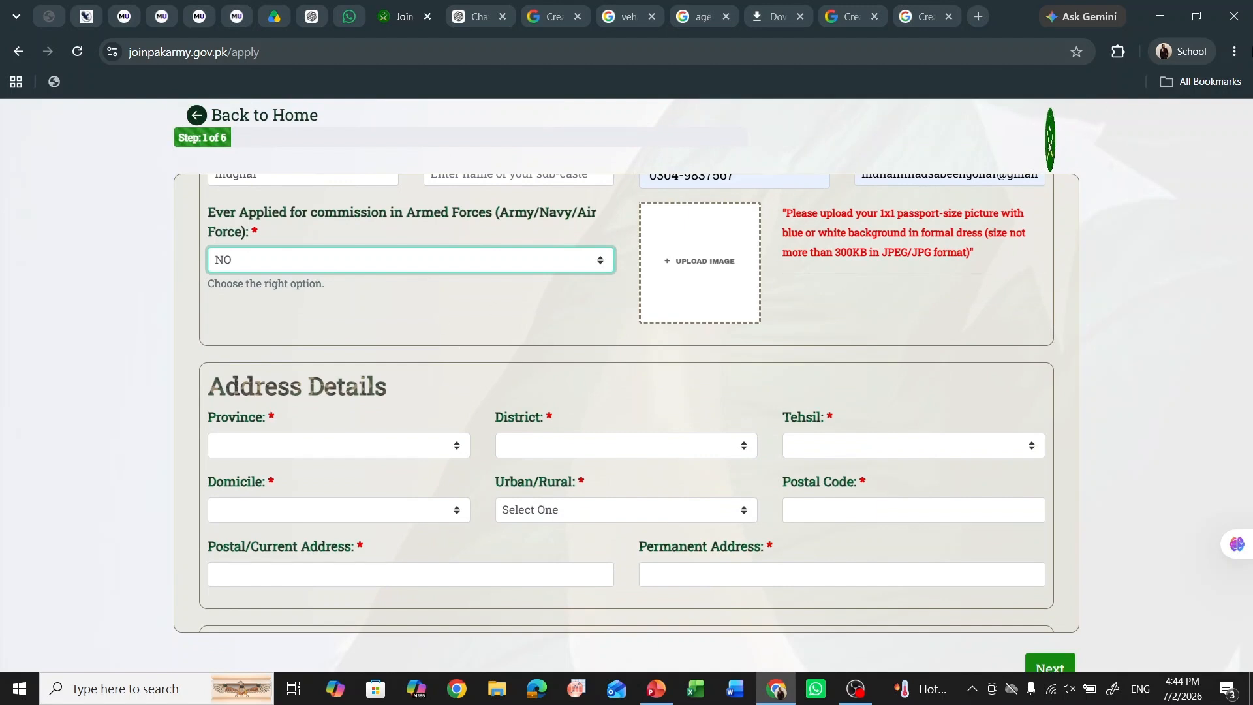
click(1233, 52)
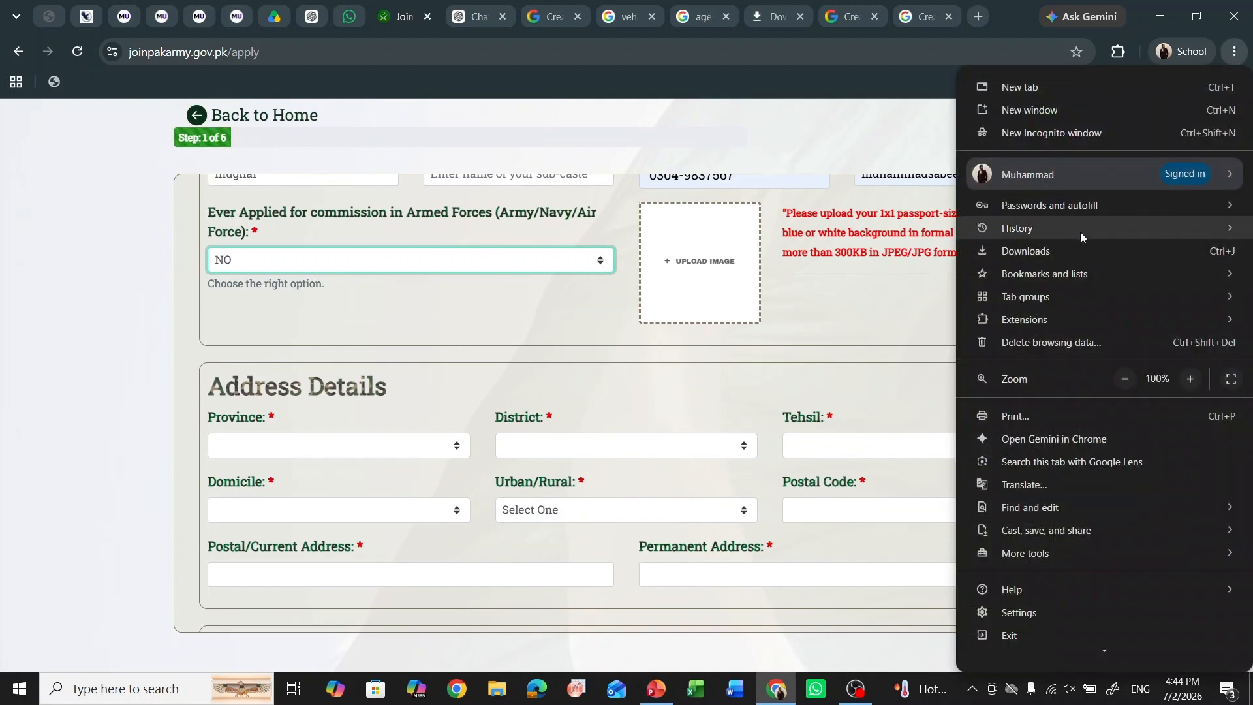
click(1075, 247)
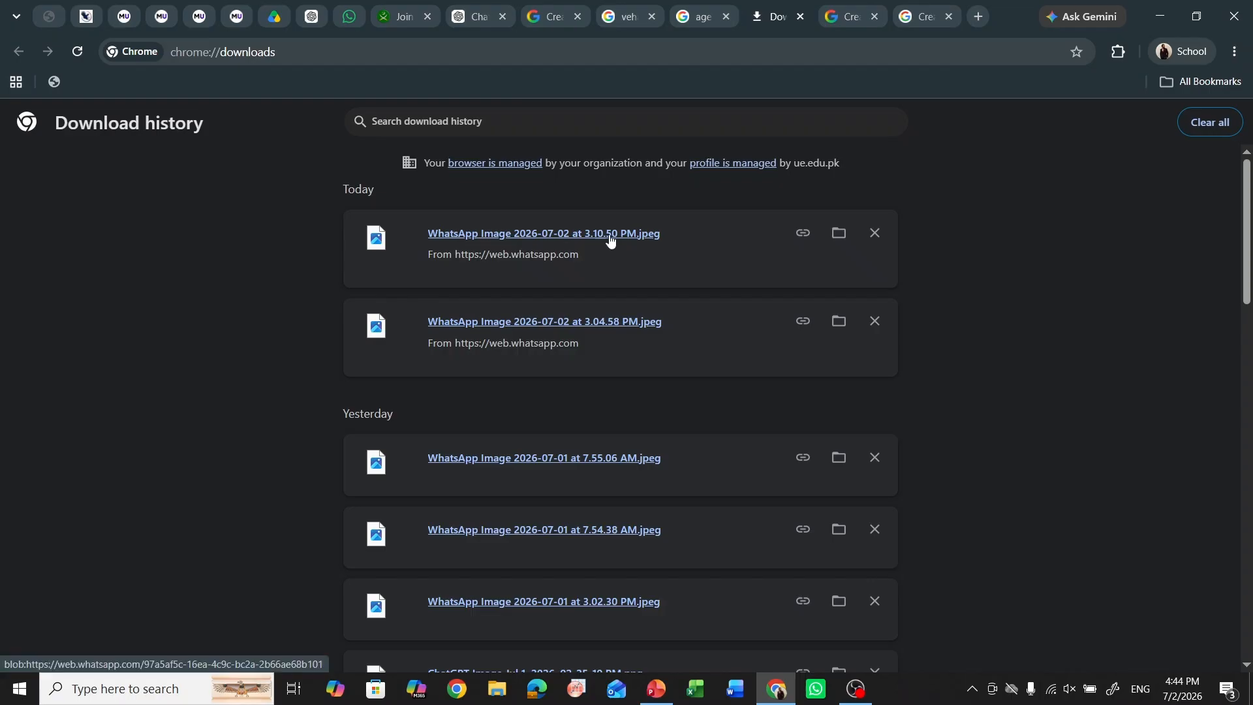
drag(610, 236, 670, 260)
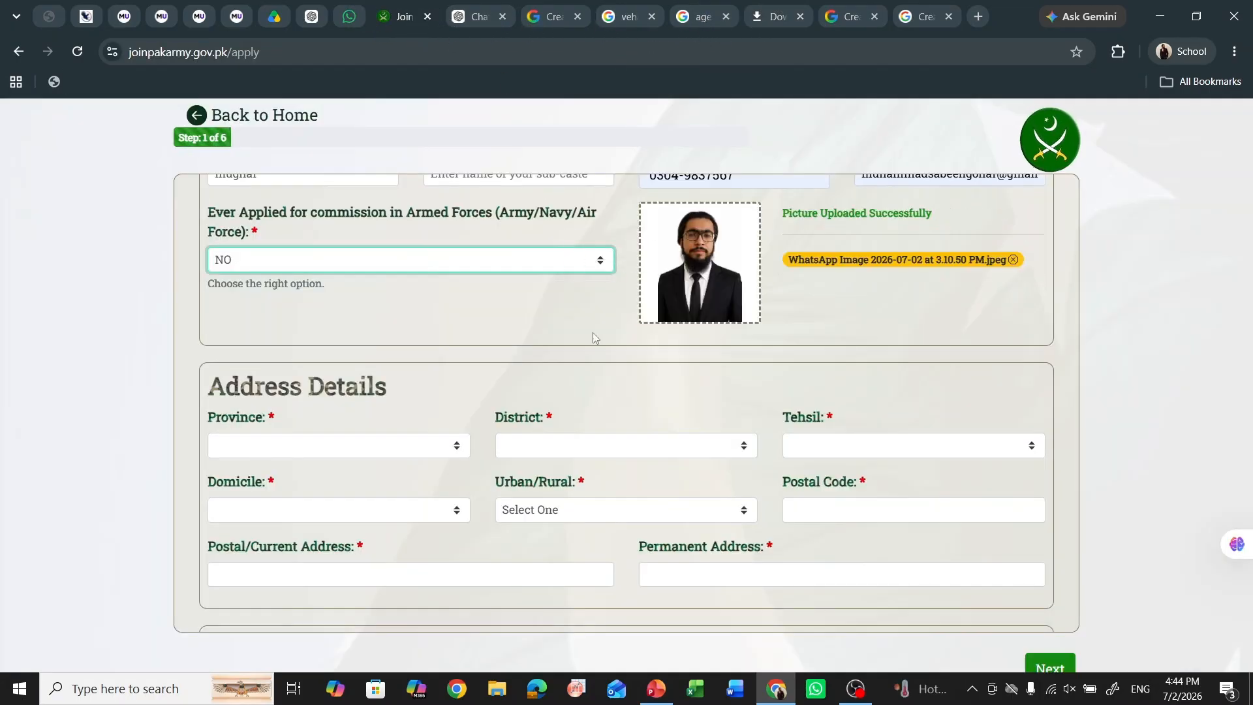
scroll(592, 333, down, 2)
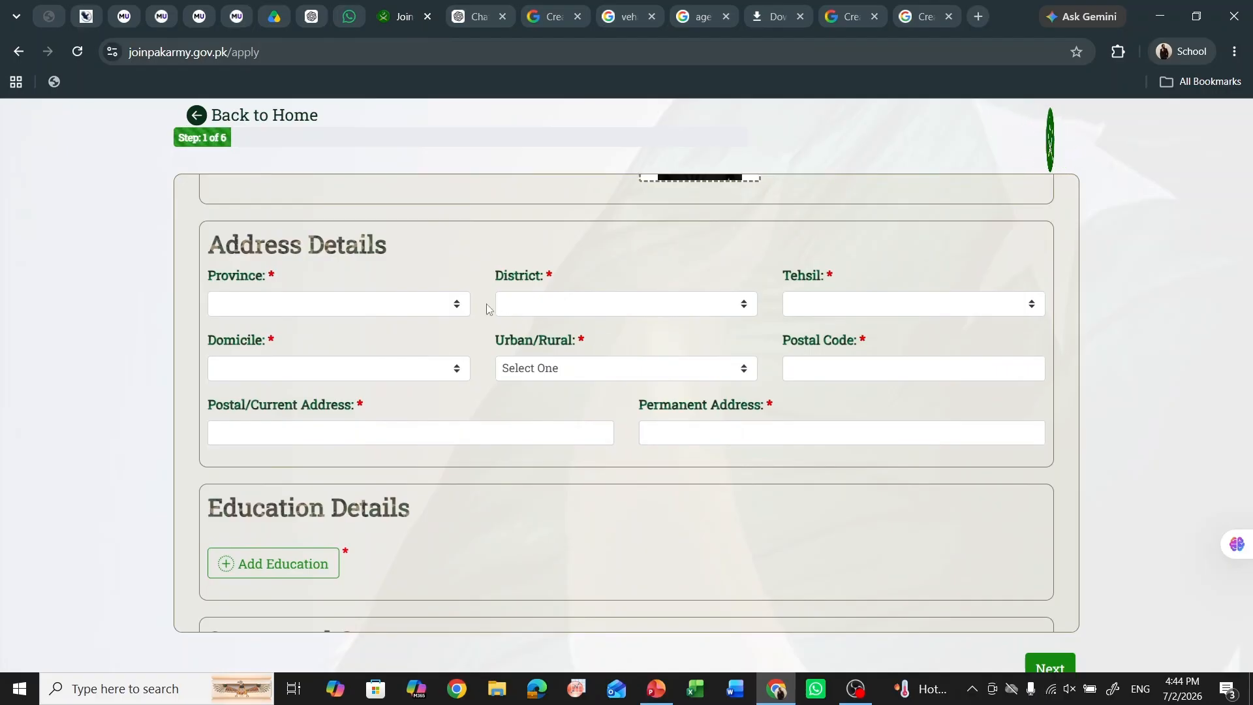
- Set the address province to Punjab, district Vehari and tehsil Vehari
click(456, 303)
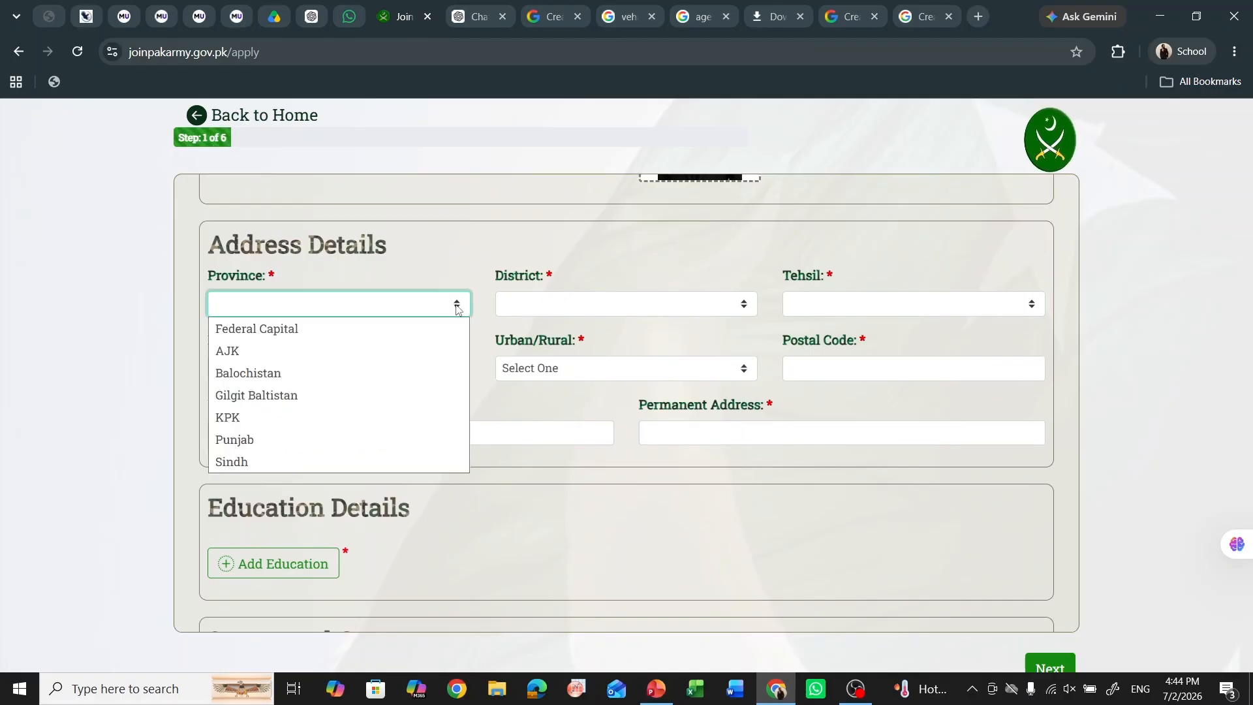
click(405, 439)
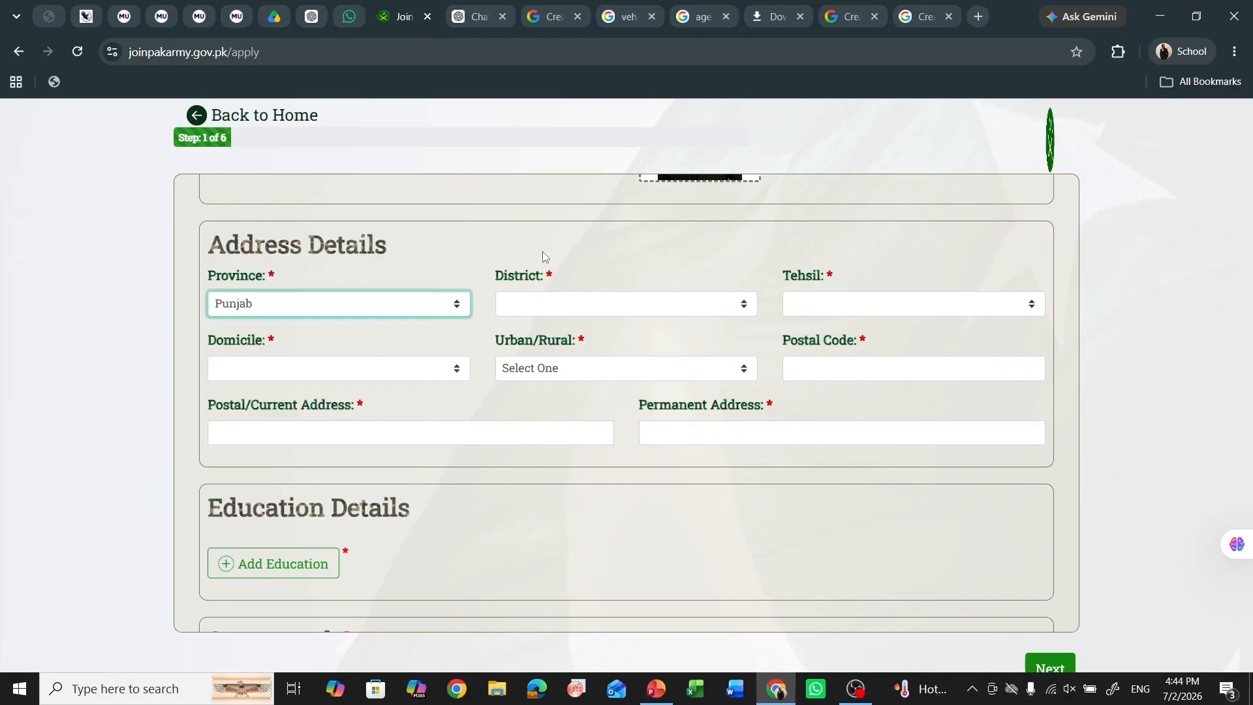
click(653, 310)
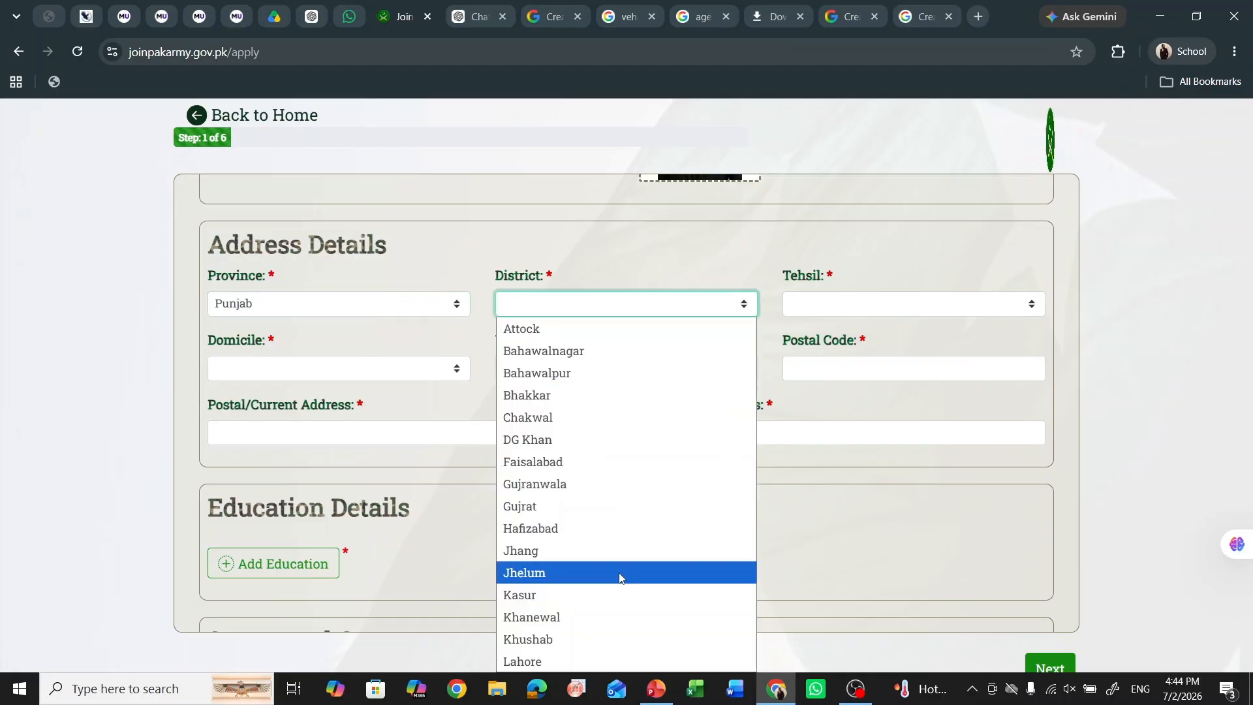
key(v)
key(Return)
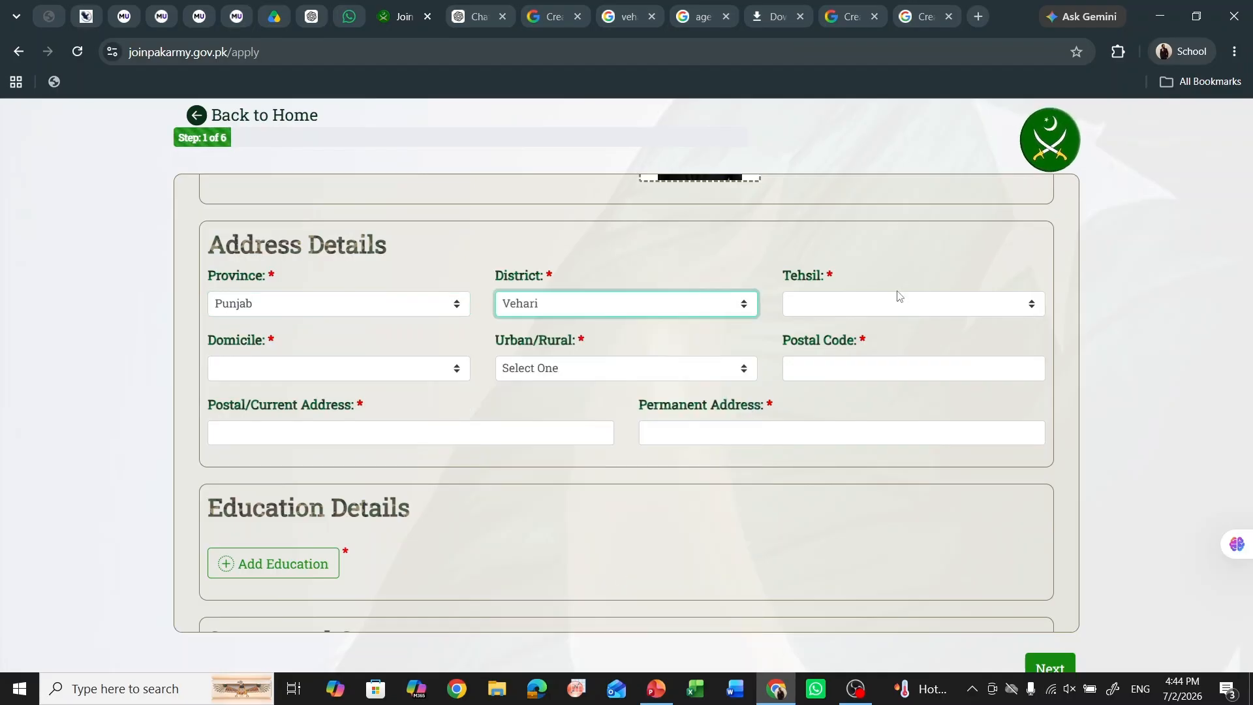
click(903, 307)
click(892, 329)
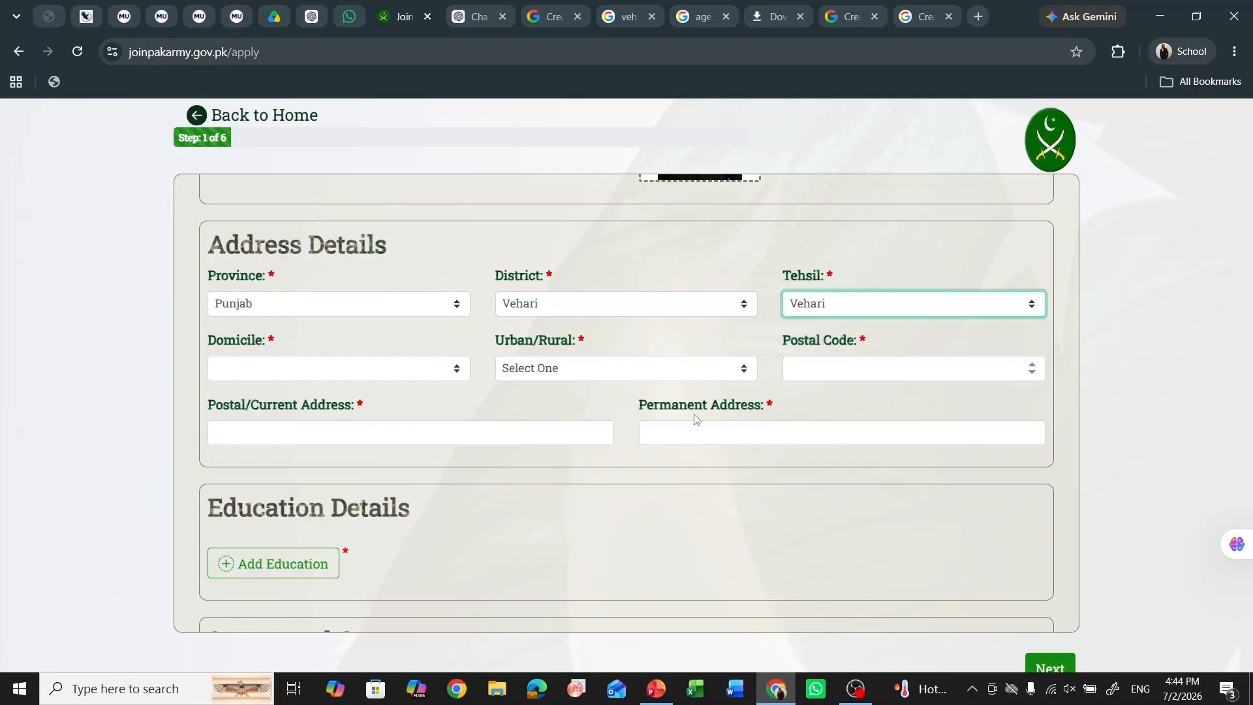
- Set domicile to Vehari and mark the address as Urban
click(431, 377)
key(v)
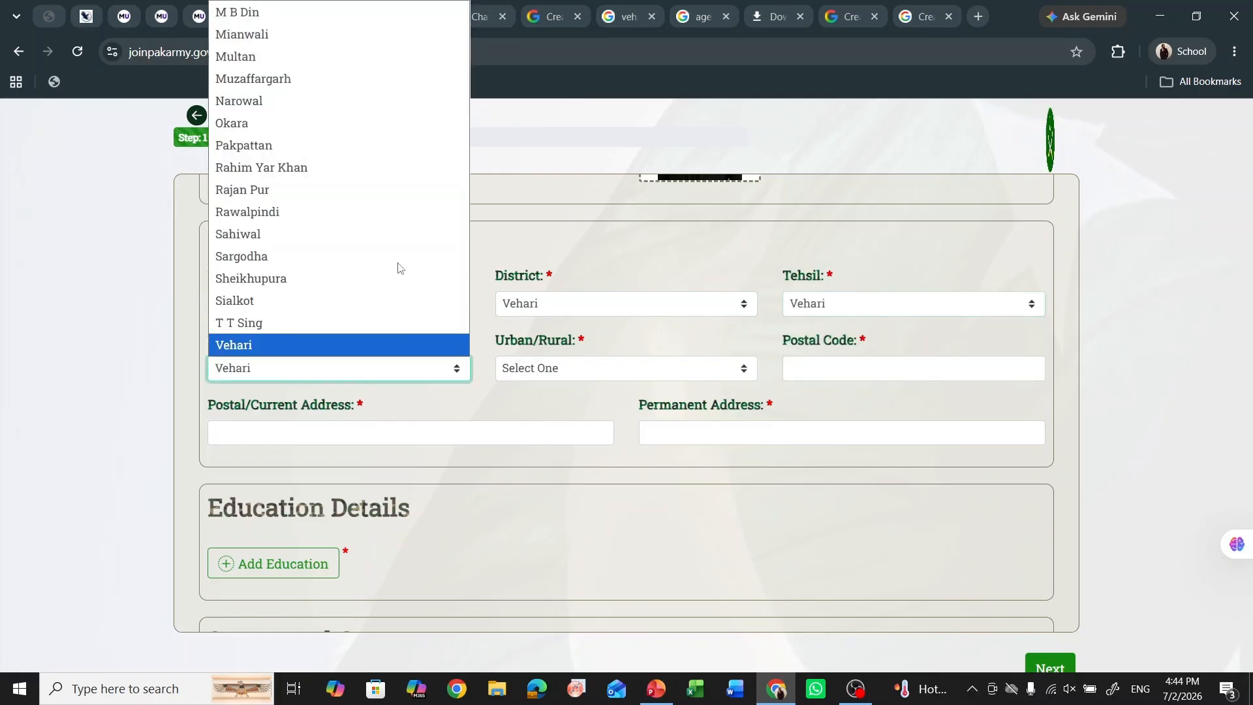
key(Return)
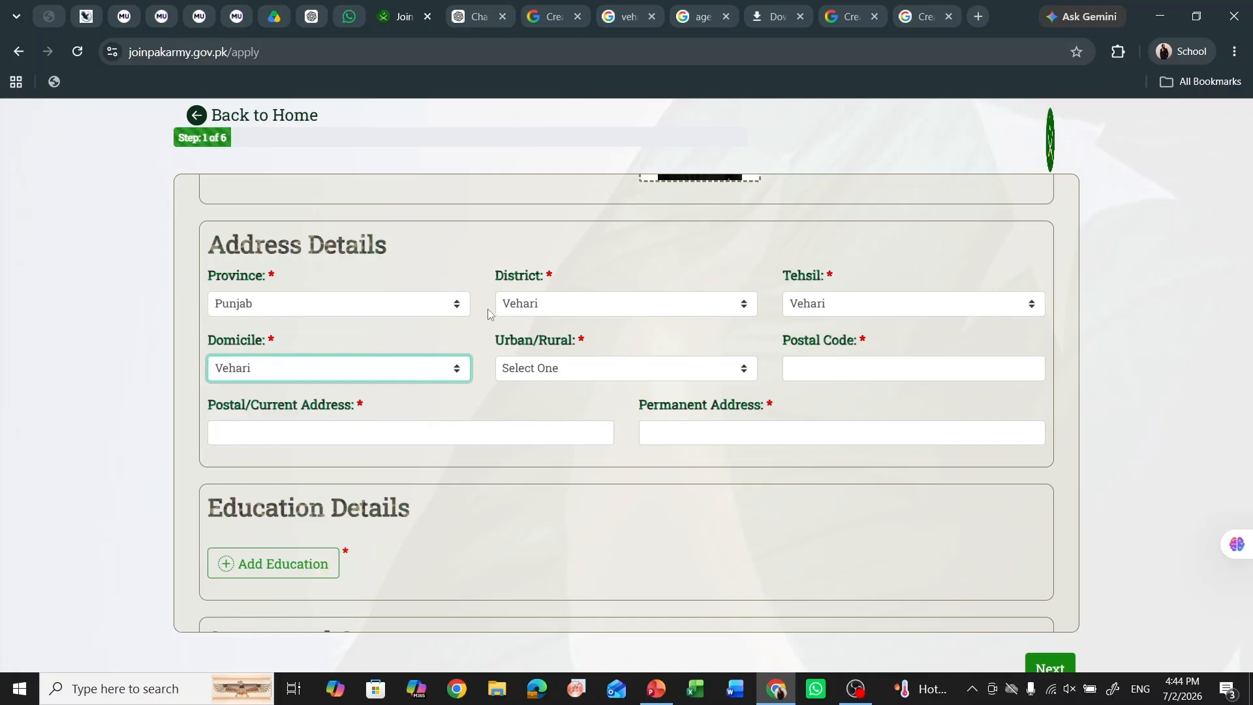
click(574, 369)
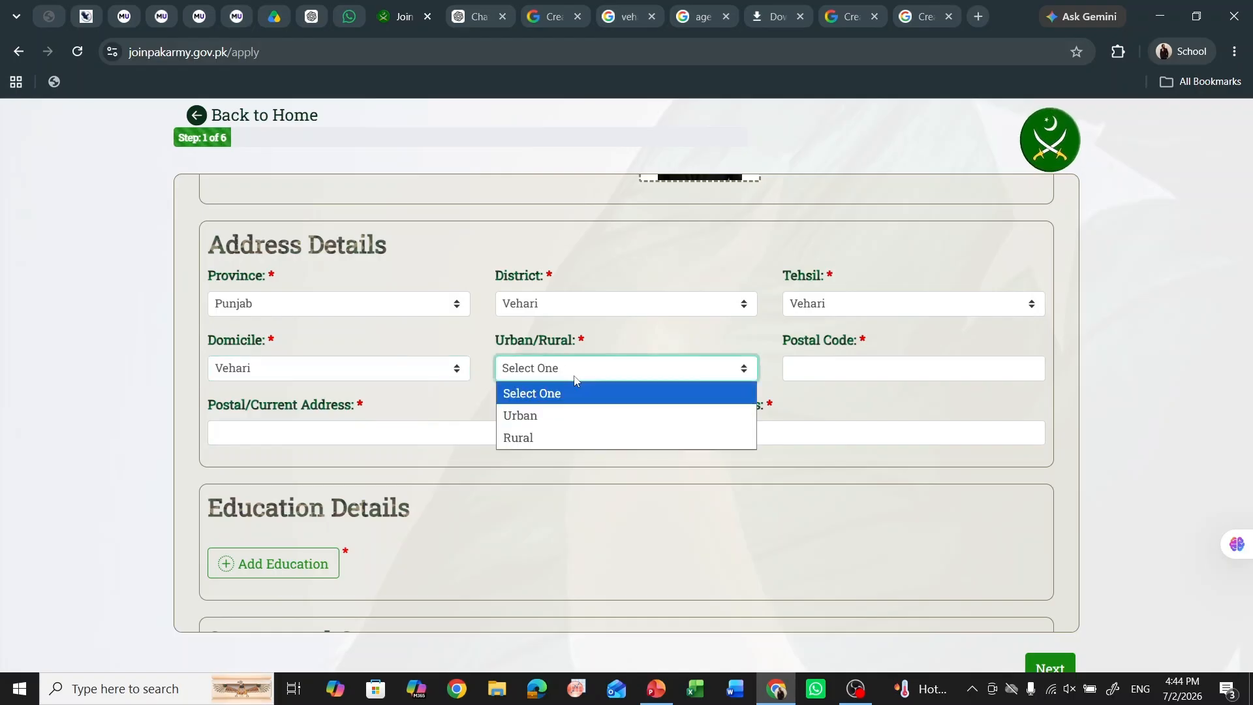
click(575, 415)
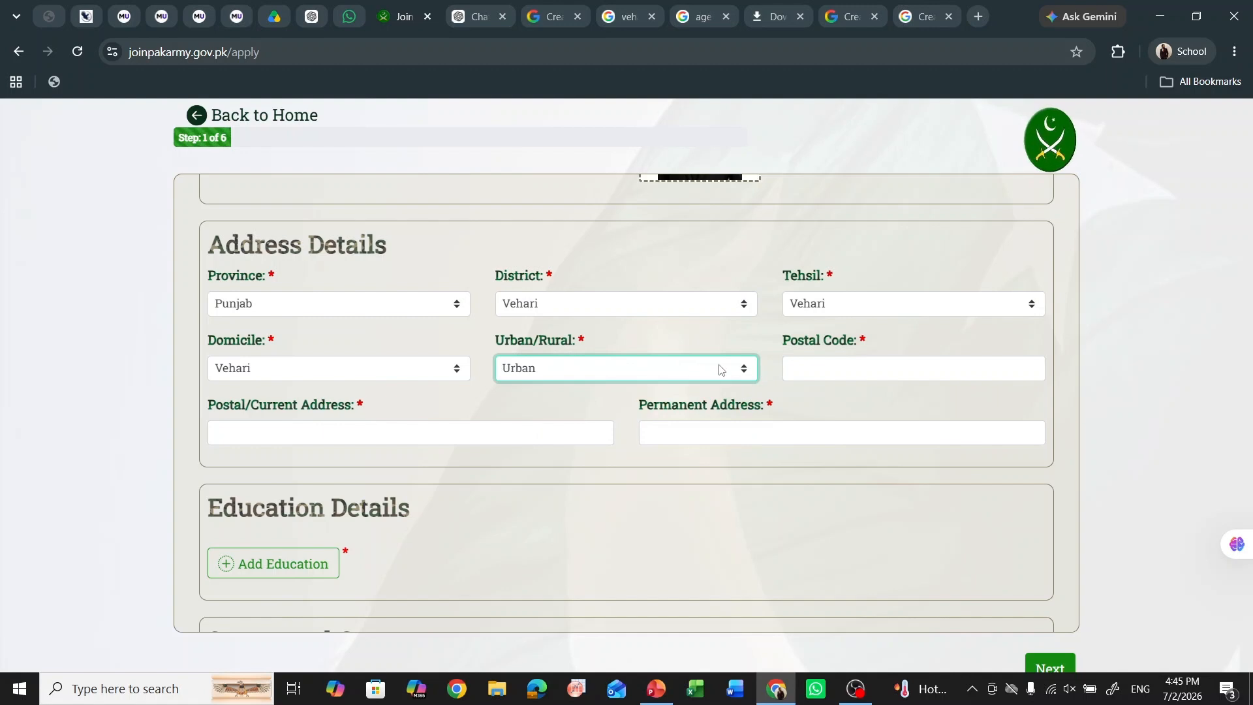
click(811, 365)
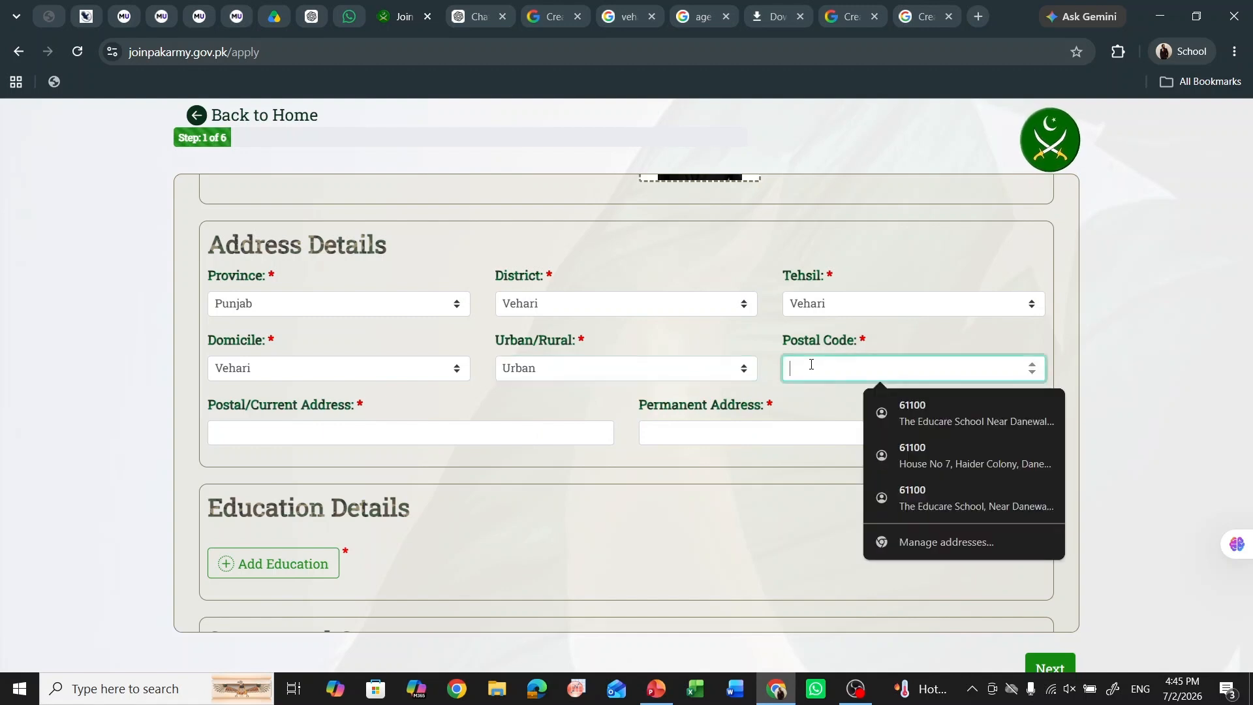
click(883, 269)
click(938, 9)
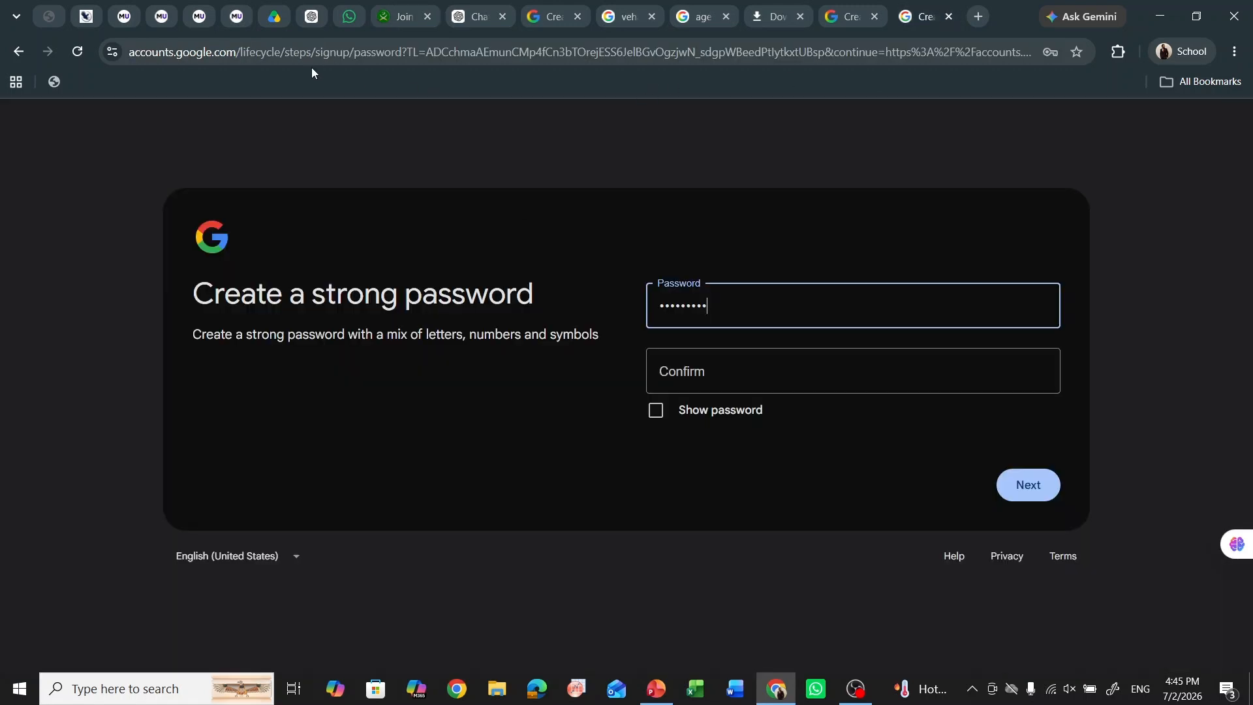
- Search Google for 'vehari postal code', which shows 61100
click(331, 55)
text(vehar)
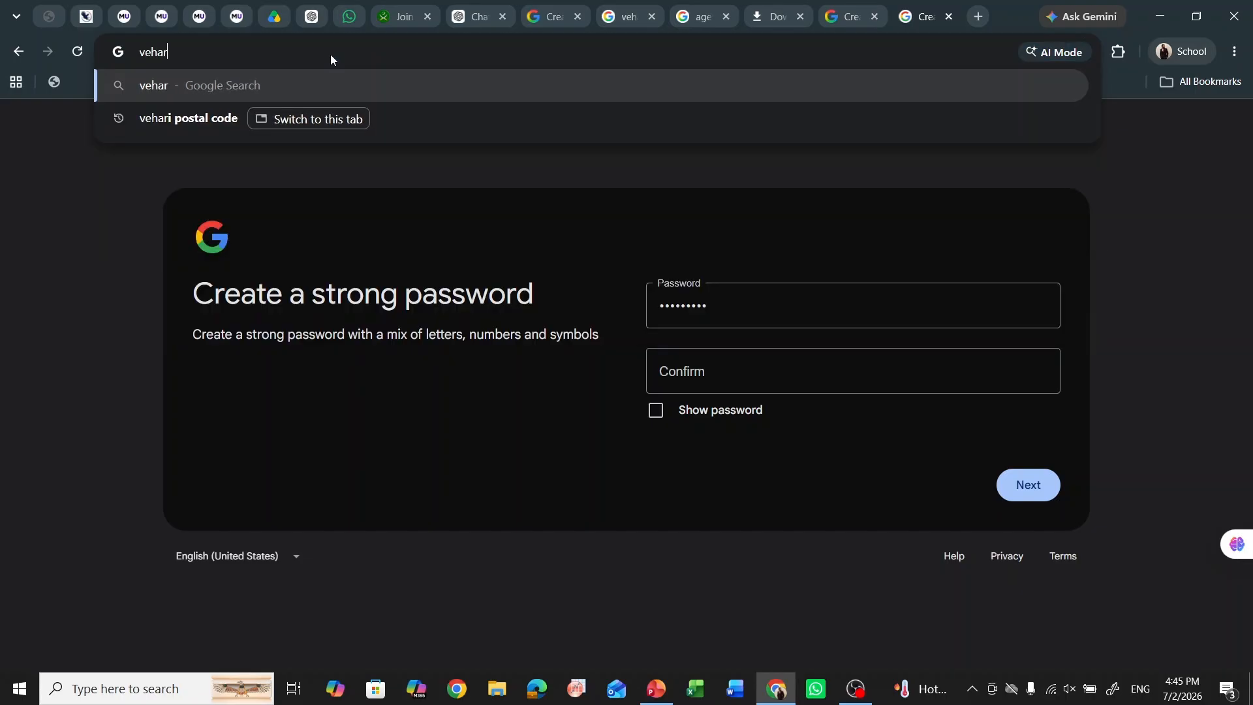
text(i po)
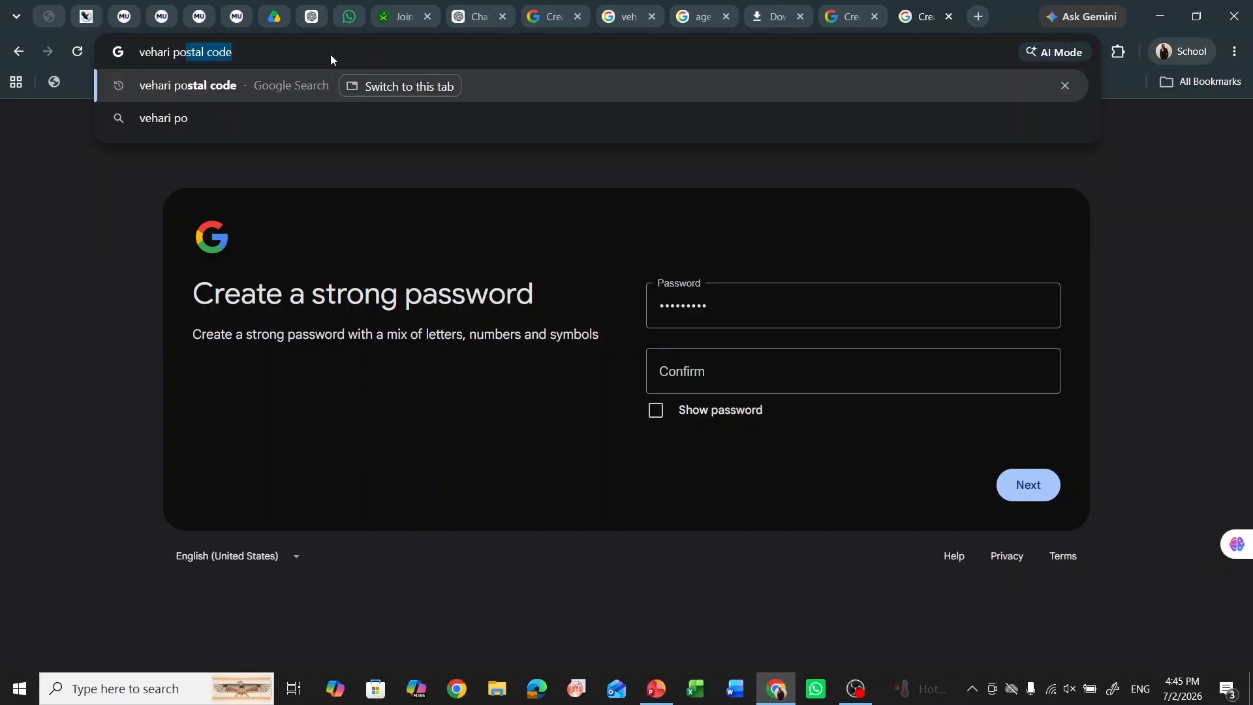
text(stal code)
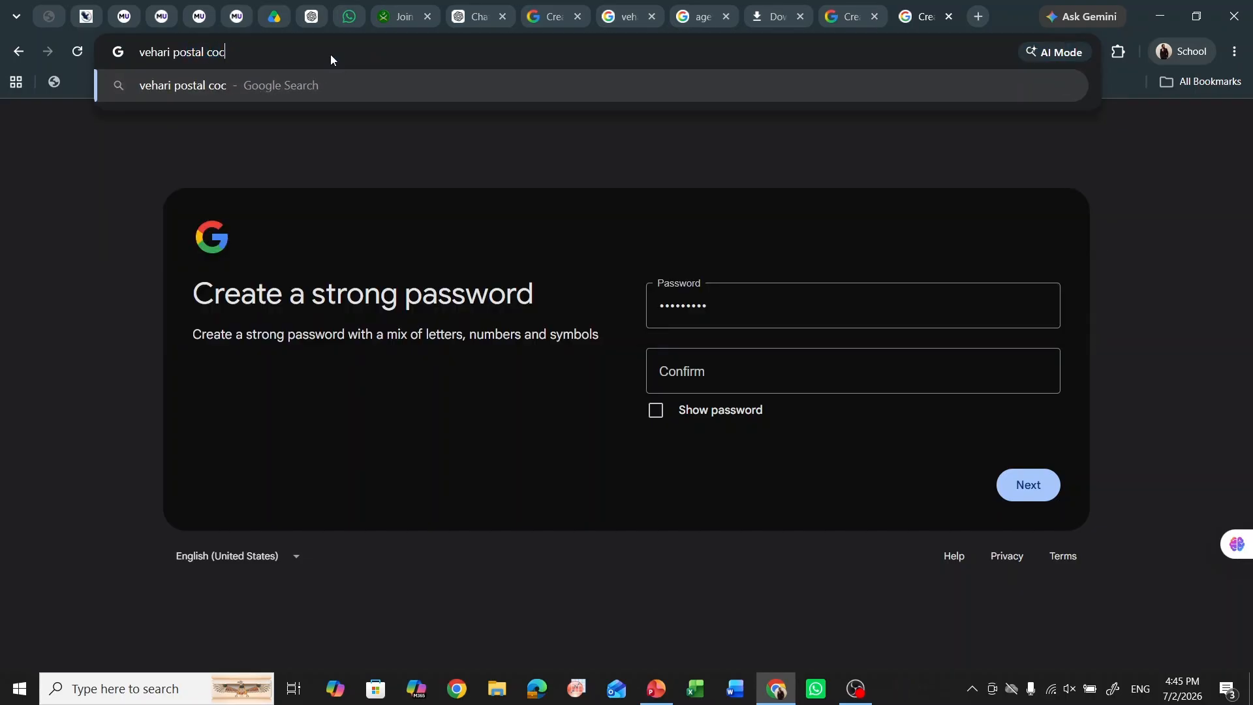
key(Return)
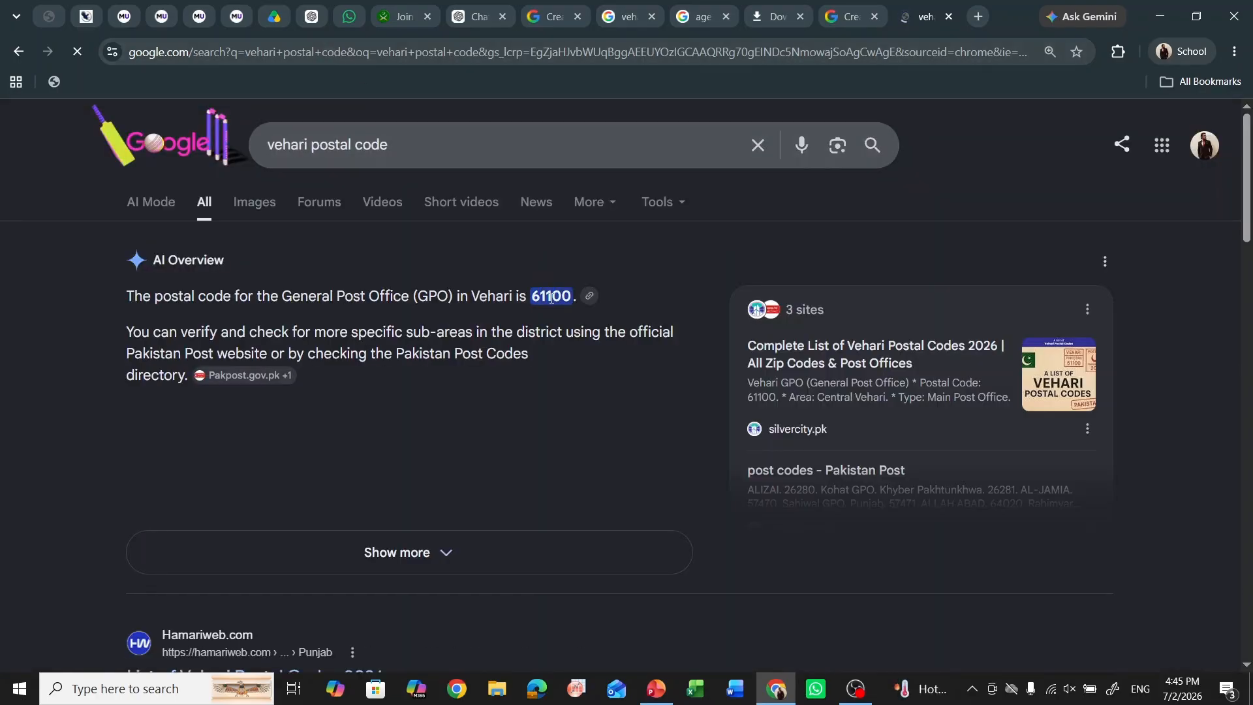
- Autofill Postal Code 61100 plus current and permanent addresses from the saved address
click(398, 16)
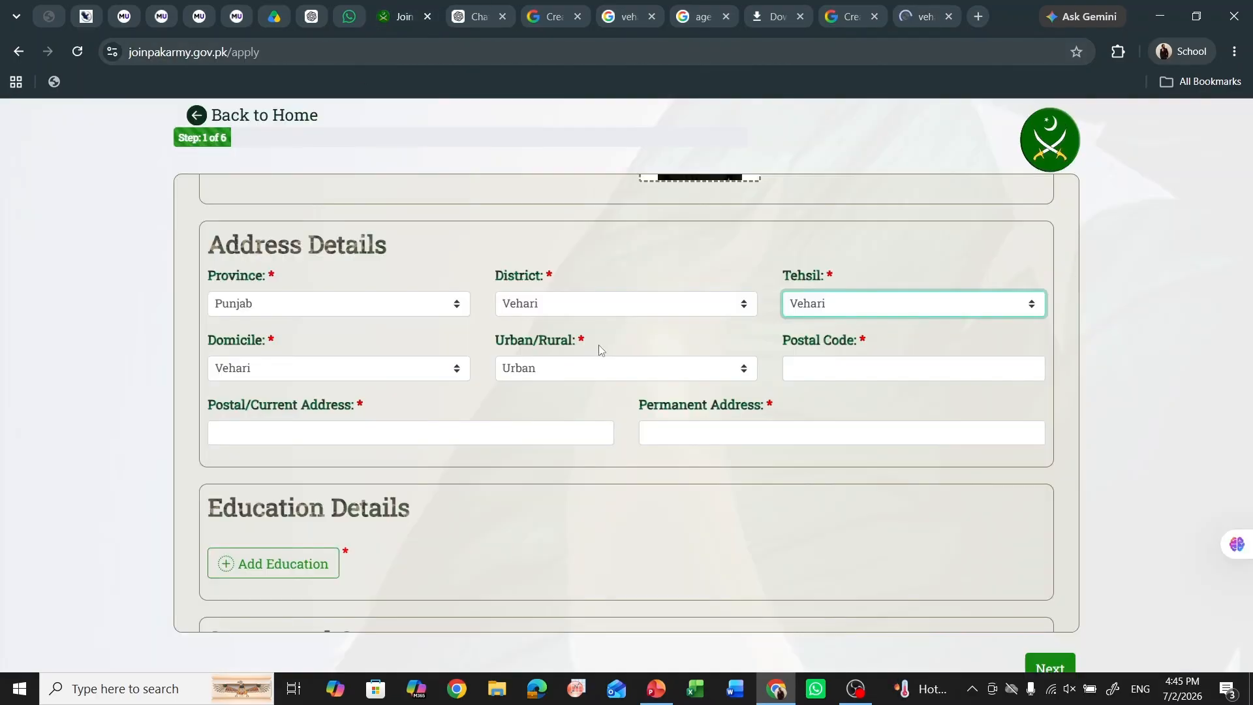
click(811, 375)
click(929, 413)
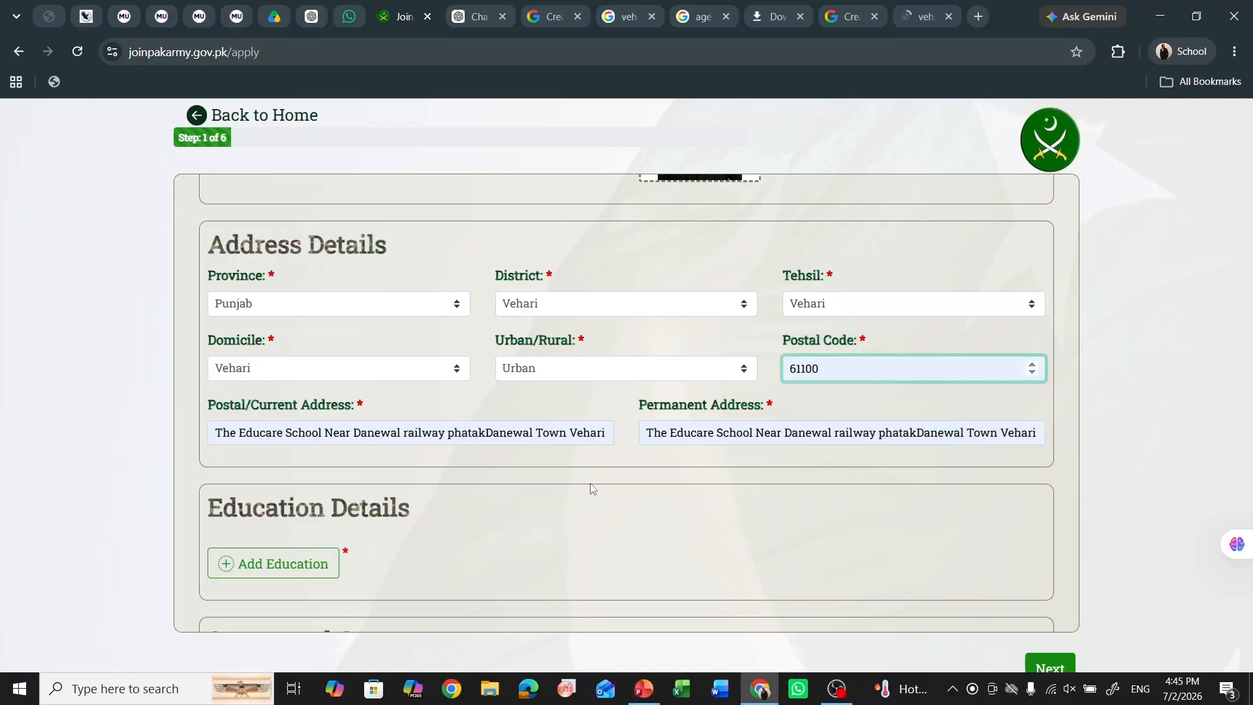
scroll(590, 490, down, 2)
scroll(374, 421, down, 2)
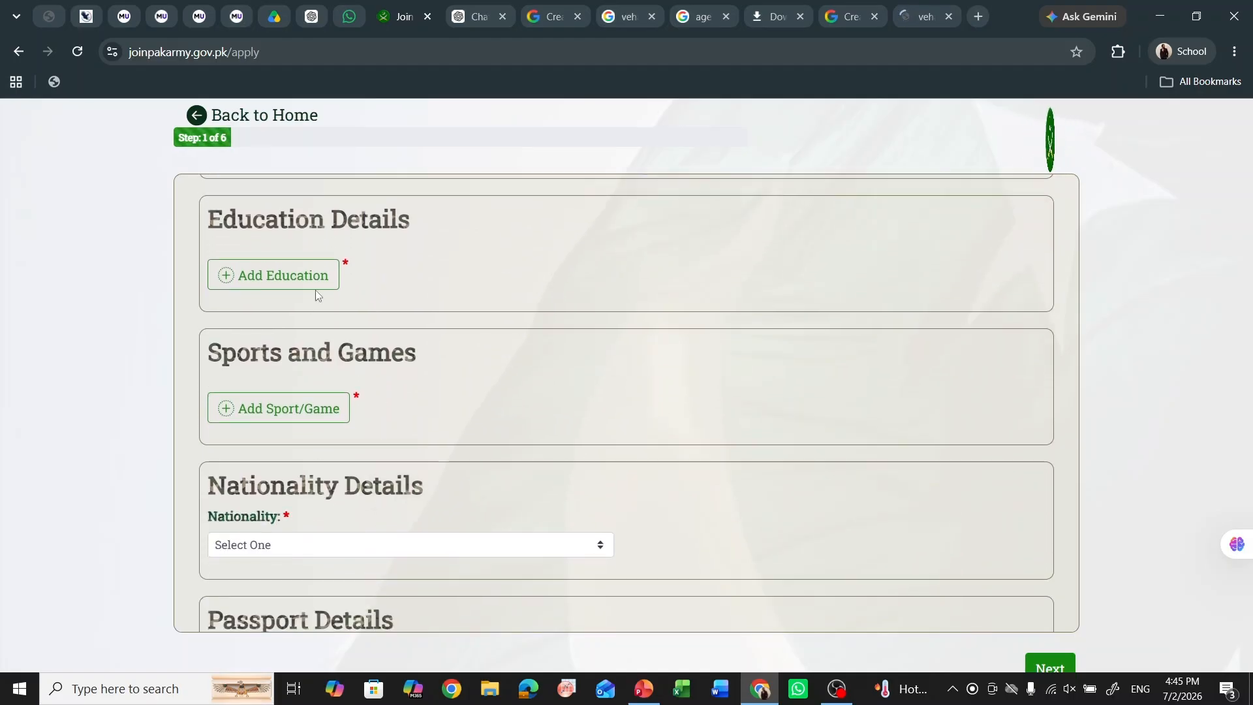
- Start a Matric record with Biology discipline, Govt High School, 2021 and the roll number
click(259, 280)
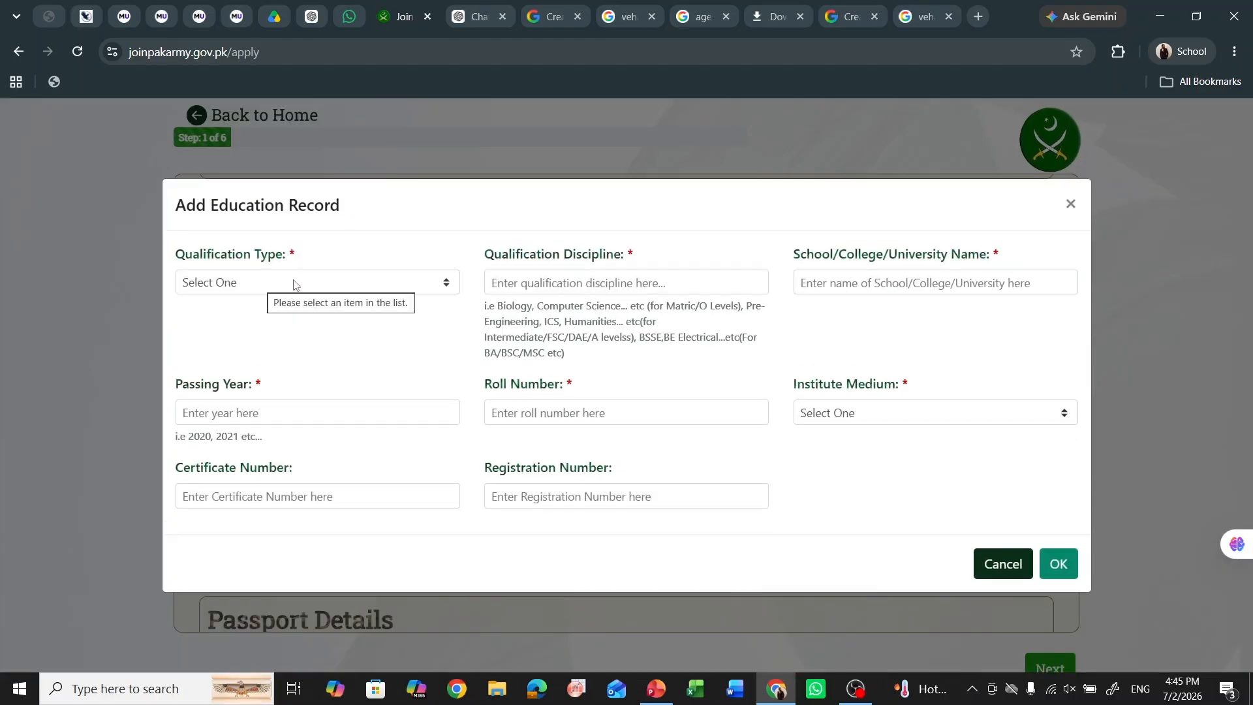
click(243, 283)
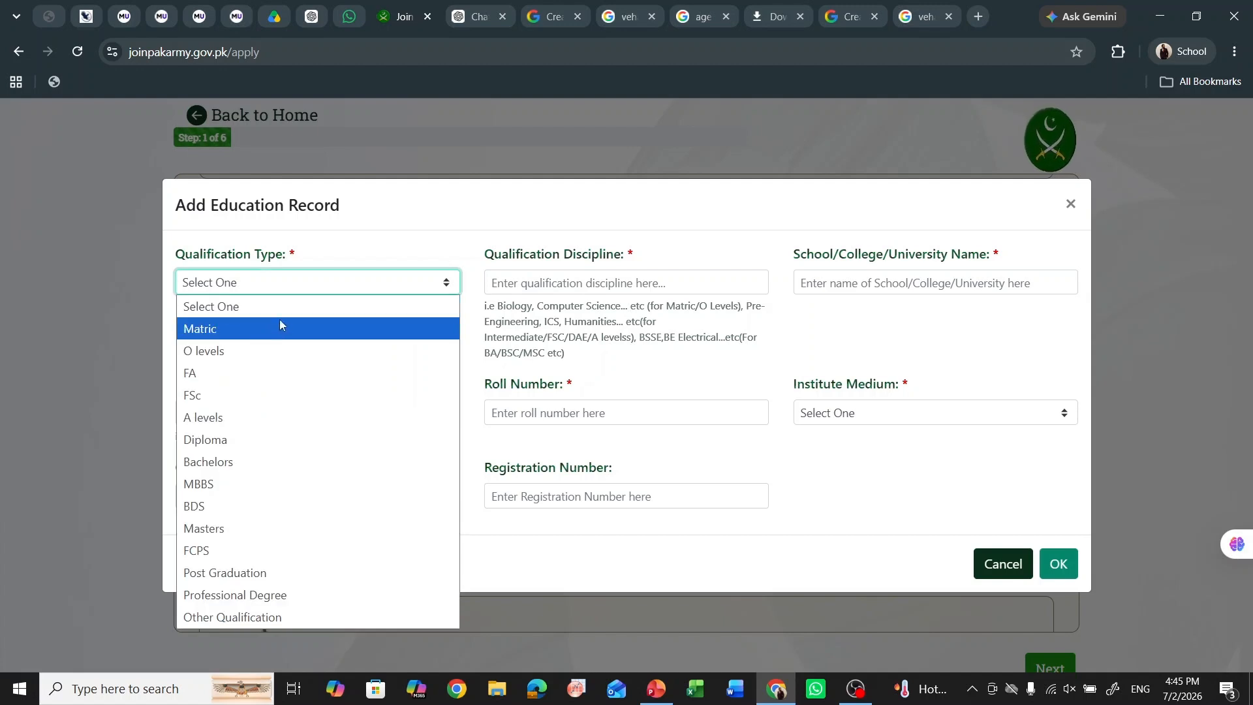
click(290, 327)
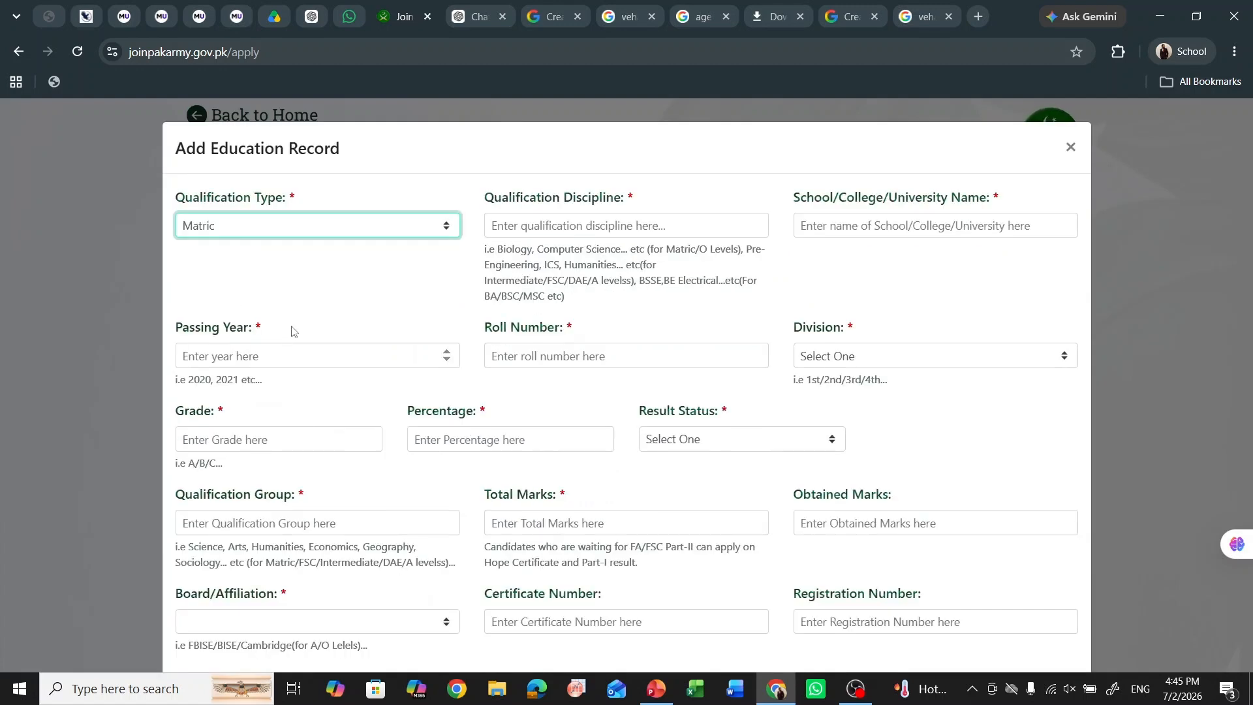
click(546, 227)
text(S)
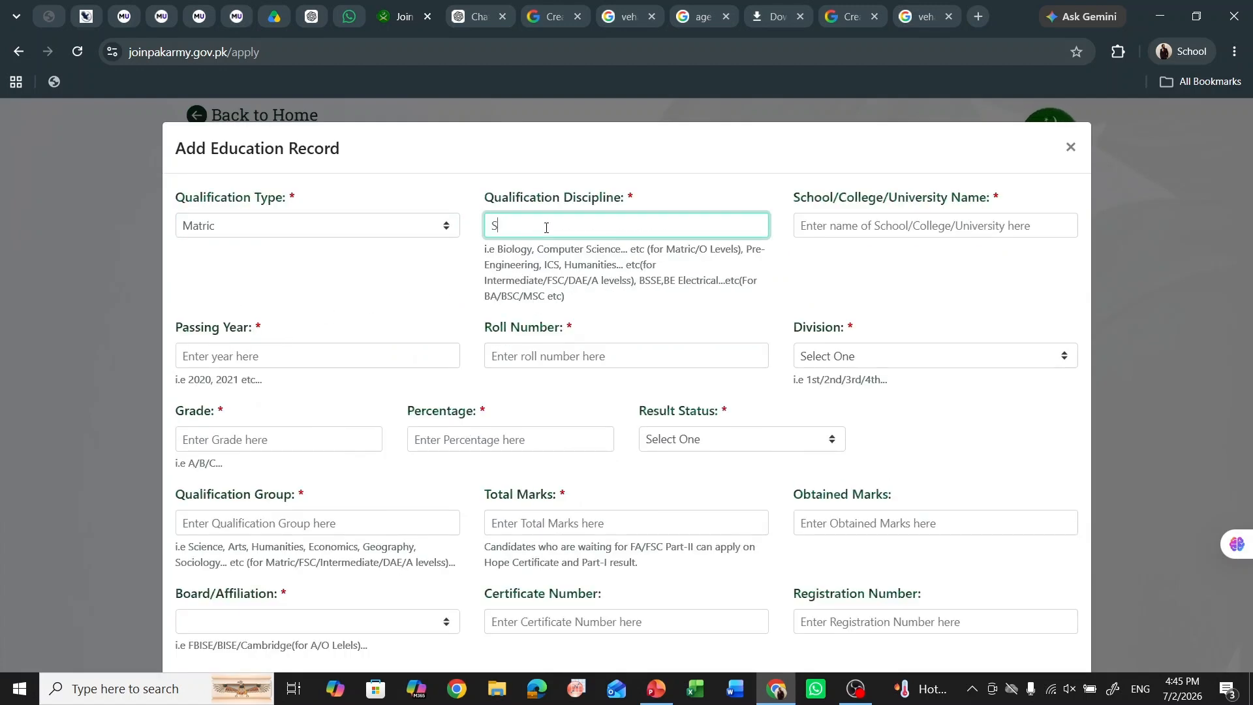
key(BackSpace)
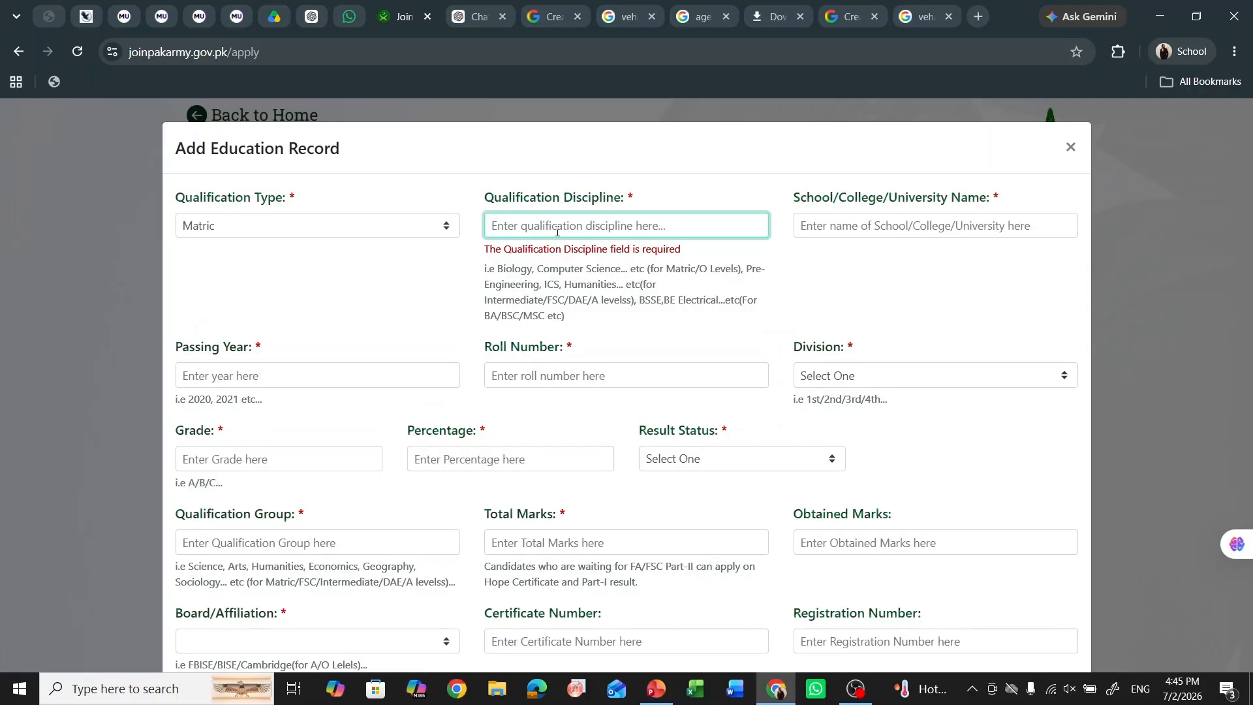
text(Biolo)
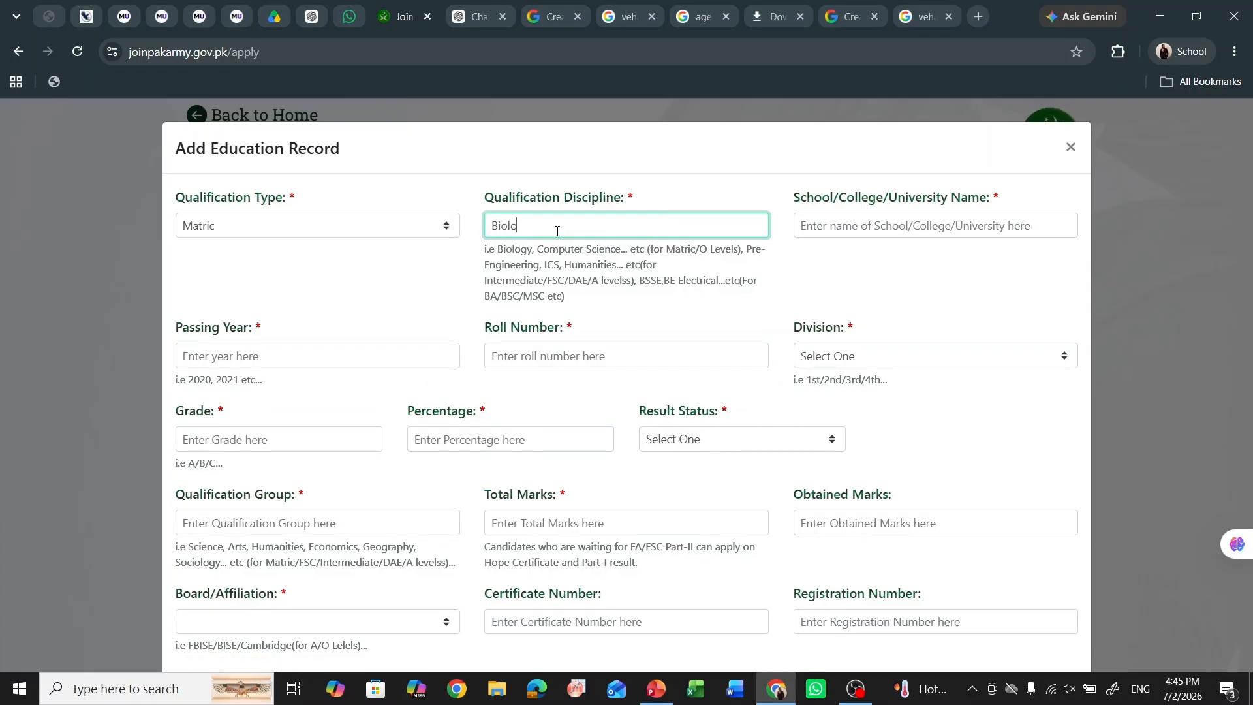
text(gy)
click(819, 234)
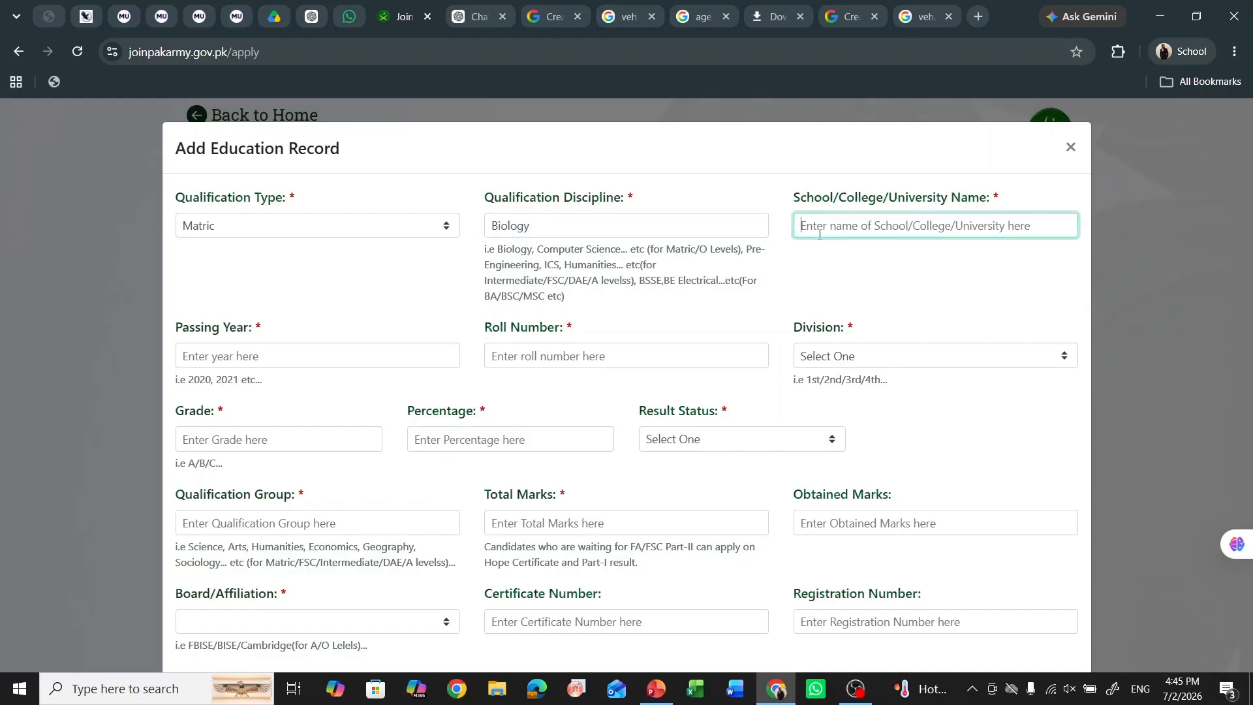
text(Givt)
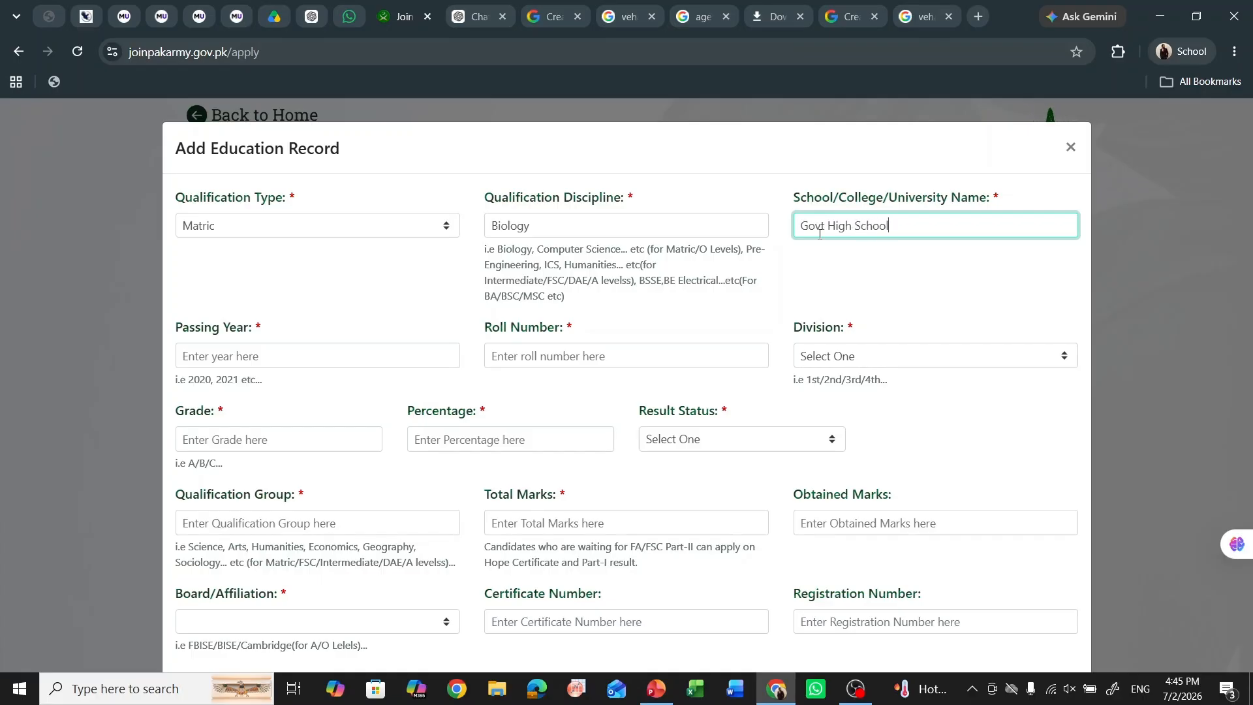
text(2021)
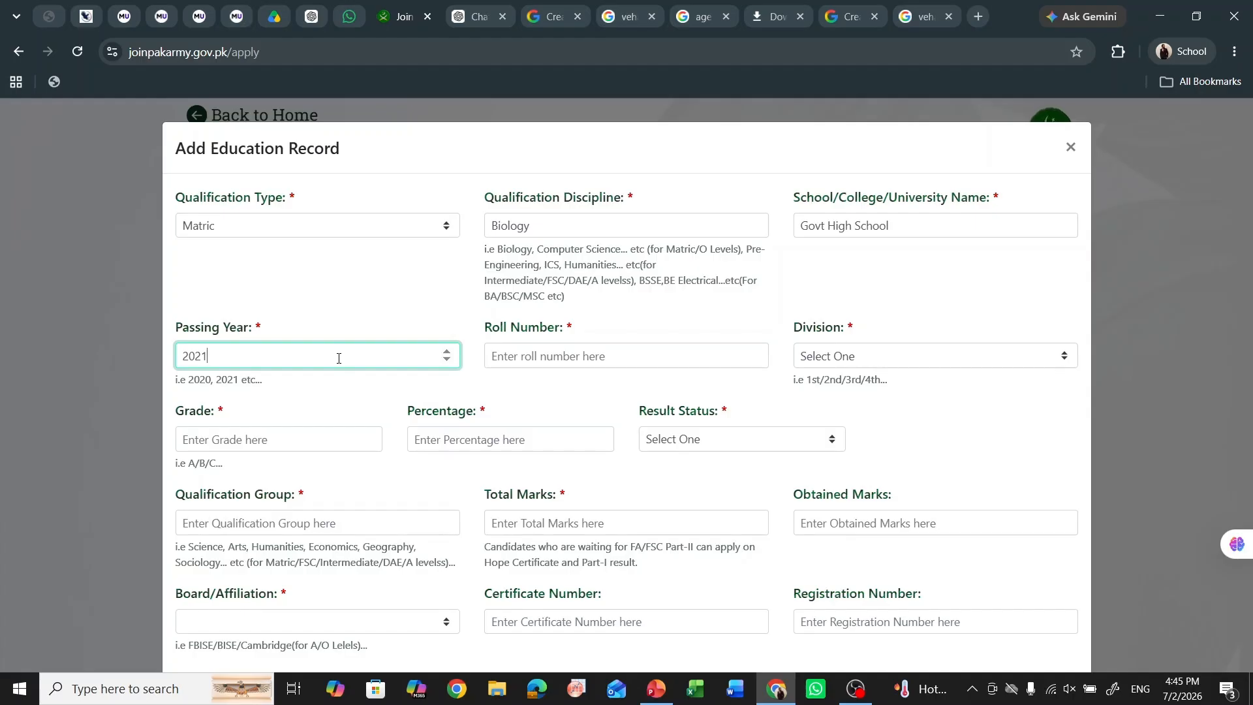
click(535, 353)
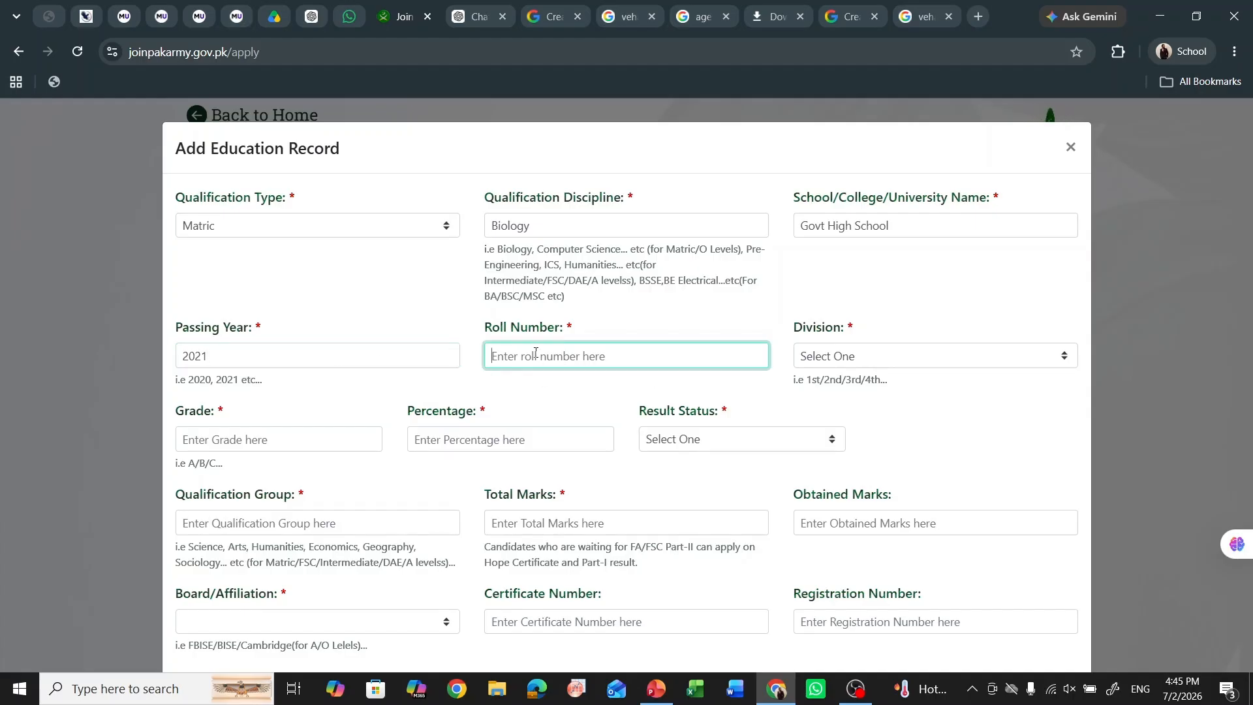
text(23456)
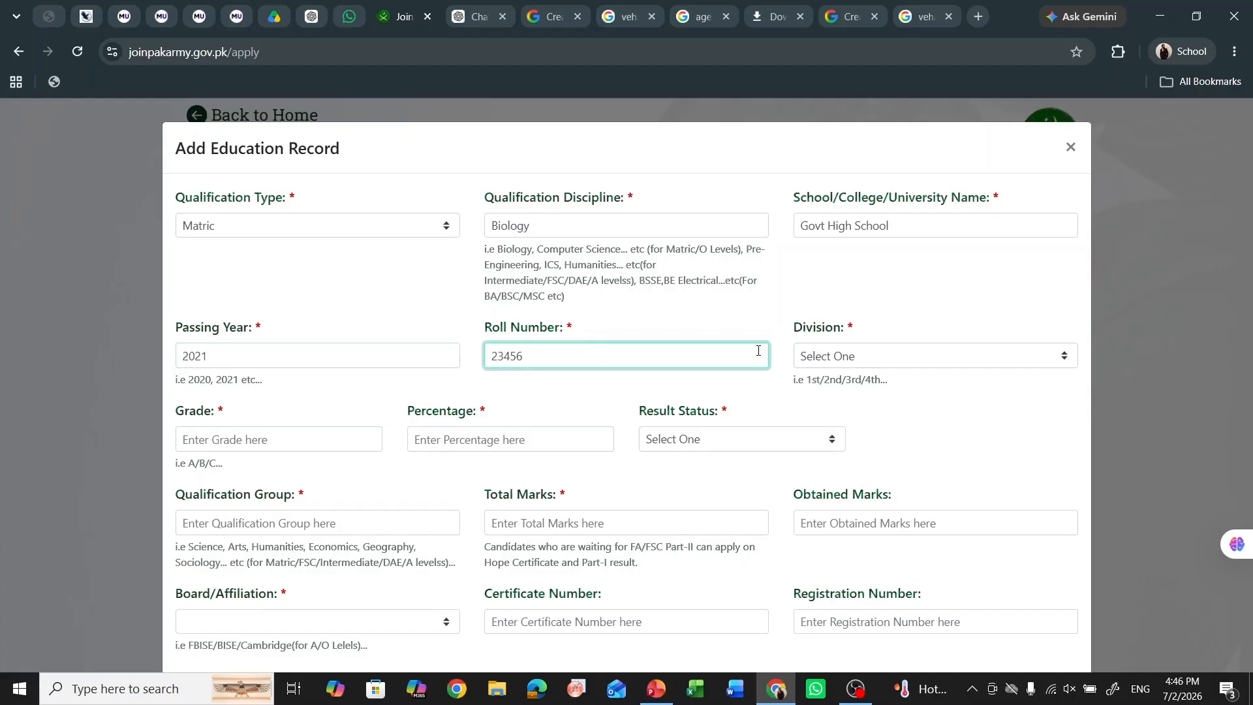
- Set 1st division, grade A, and a percentage of 76 after the rejected lower values
click(846, 360)
click(848, 413)
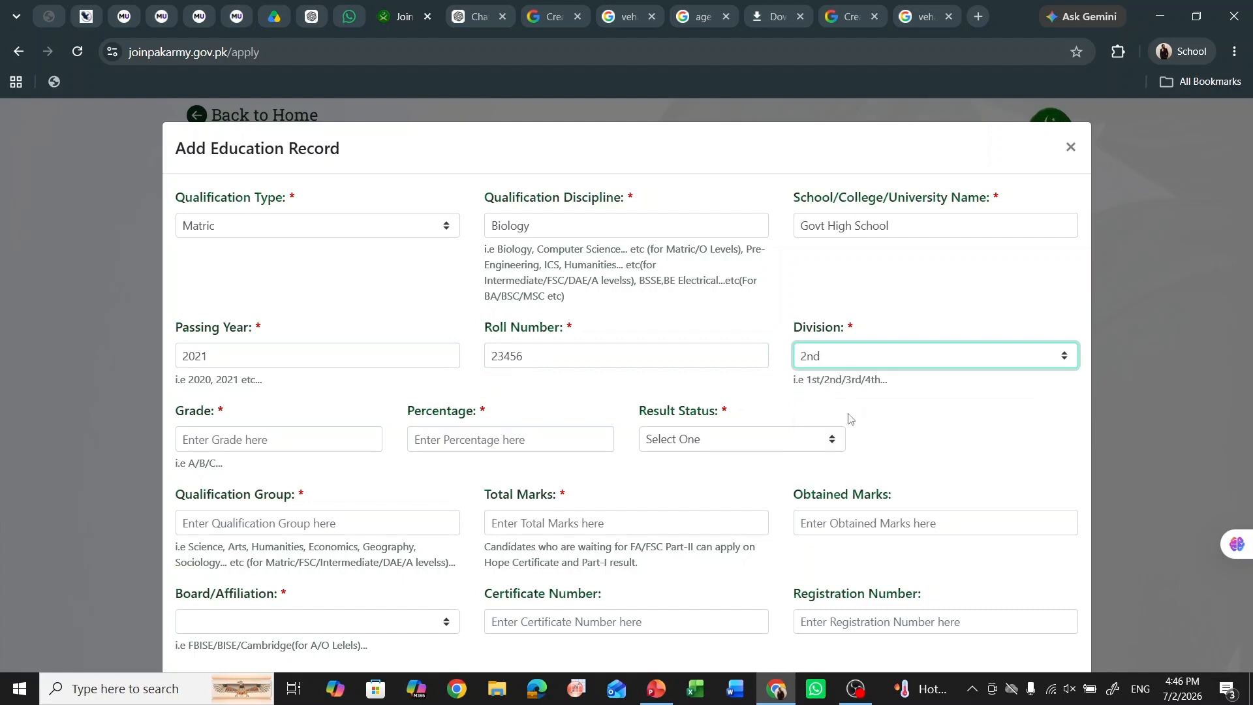
click(863, 355)
click(848, 400)
click(346, 442)
text(A)
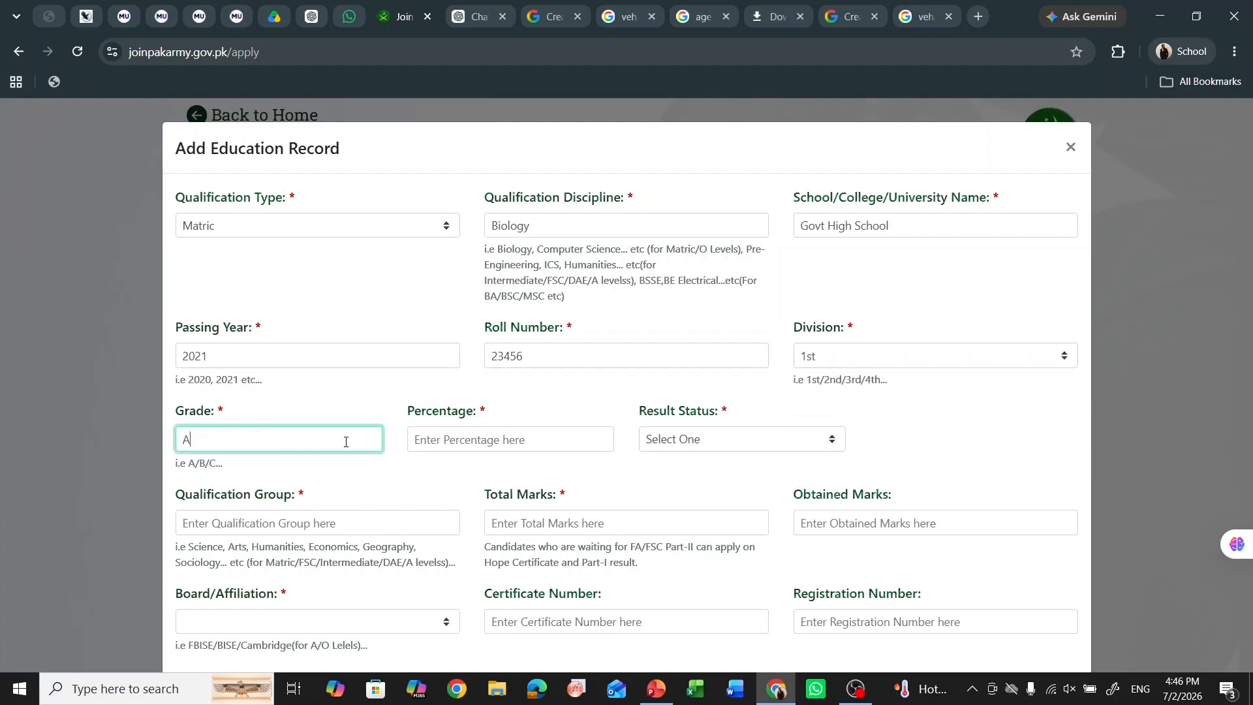
click(532, 432)
text(67)
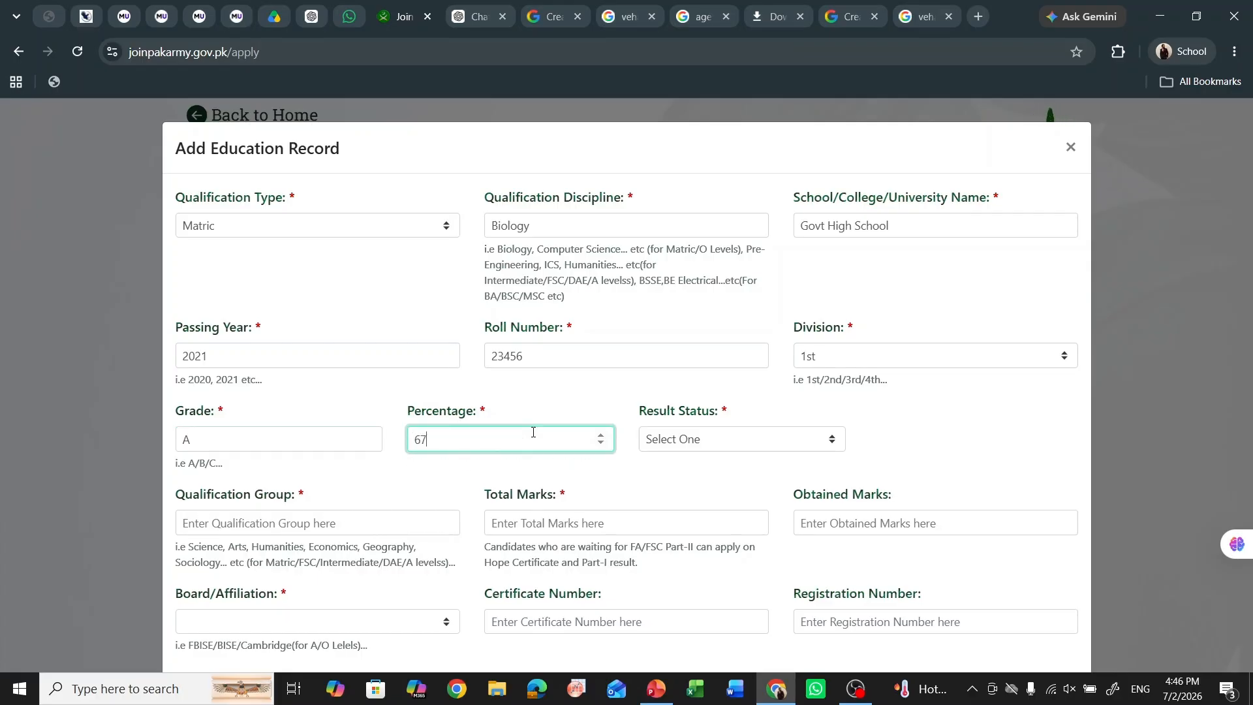
key(BackSpace)
key(BackSpace)
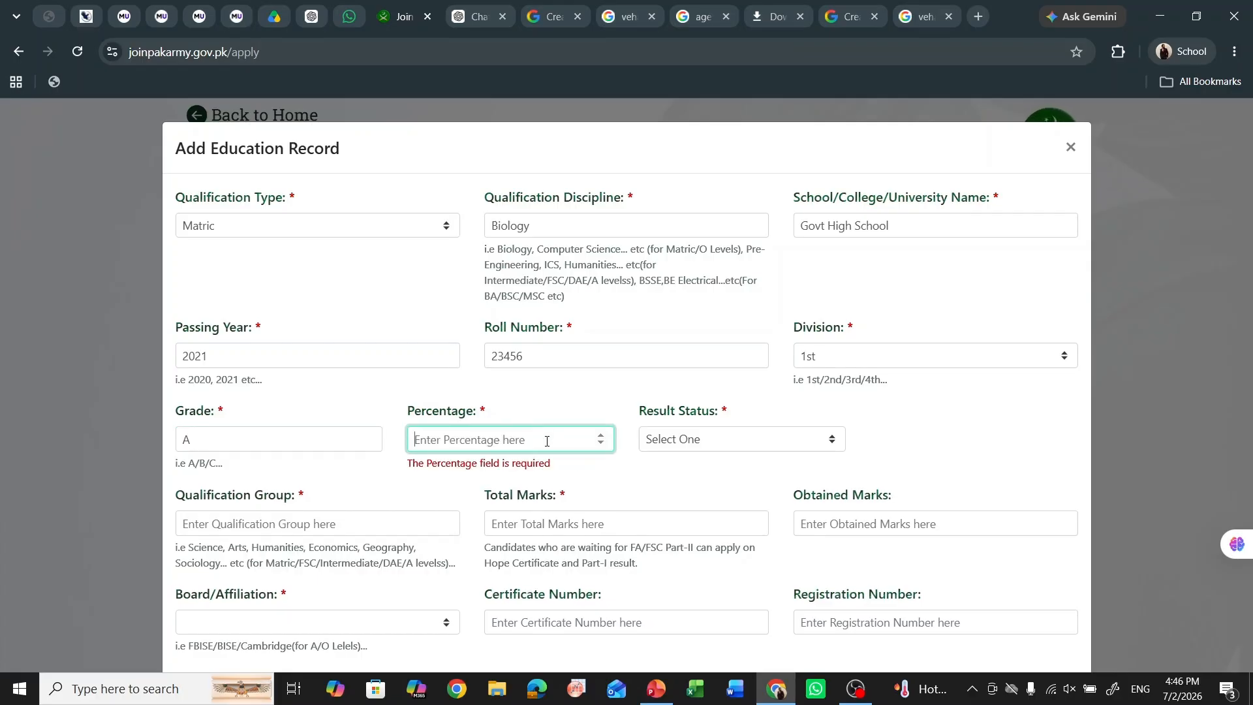
text(56)
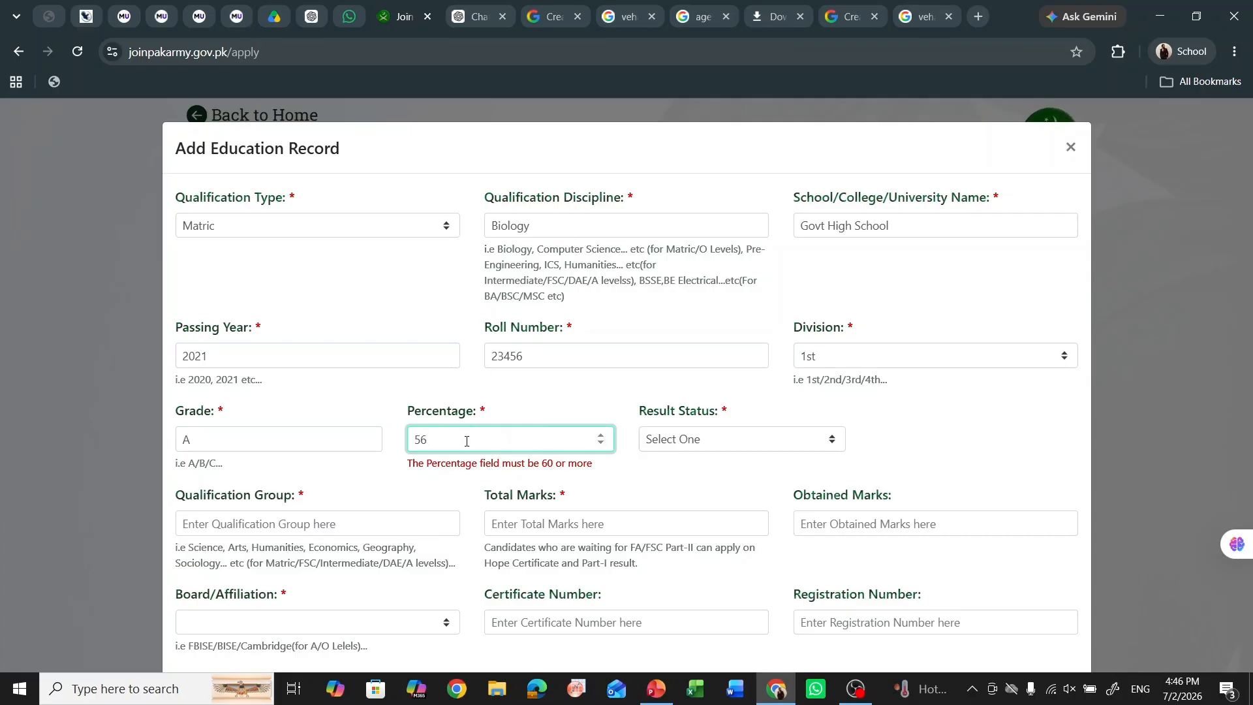
key(BackSpace)
key(BackSpace)
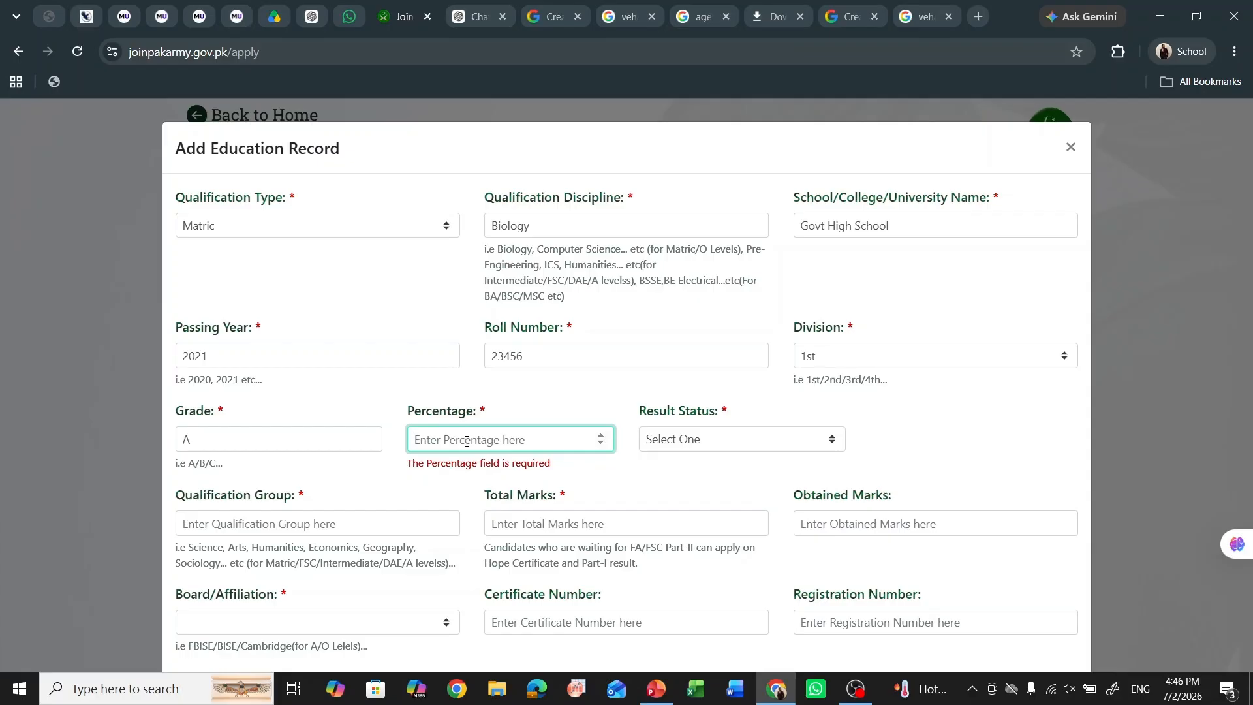
text(59)
key(BackSpace)
key(BackSpace)
text(76)
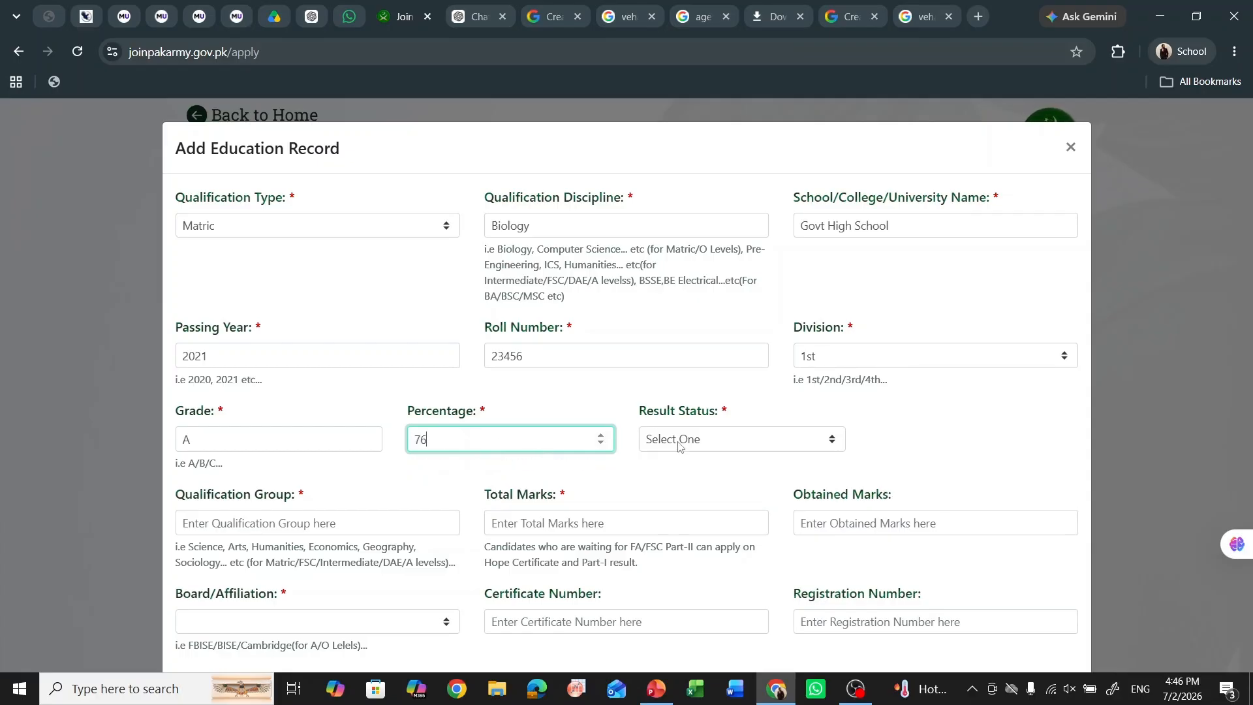
- Mark the Matric result Pass, with group Science, 1200 total and 876 obtained marks
click(677, 447)
click(704, 484)
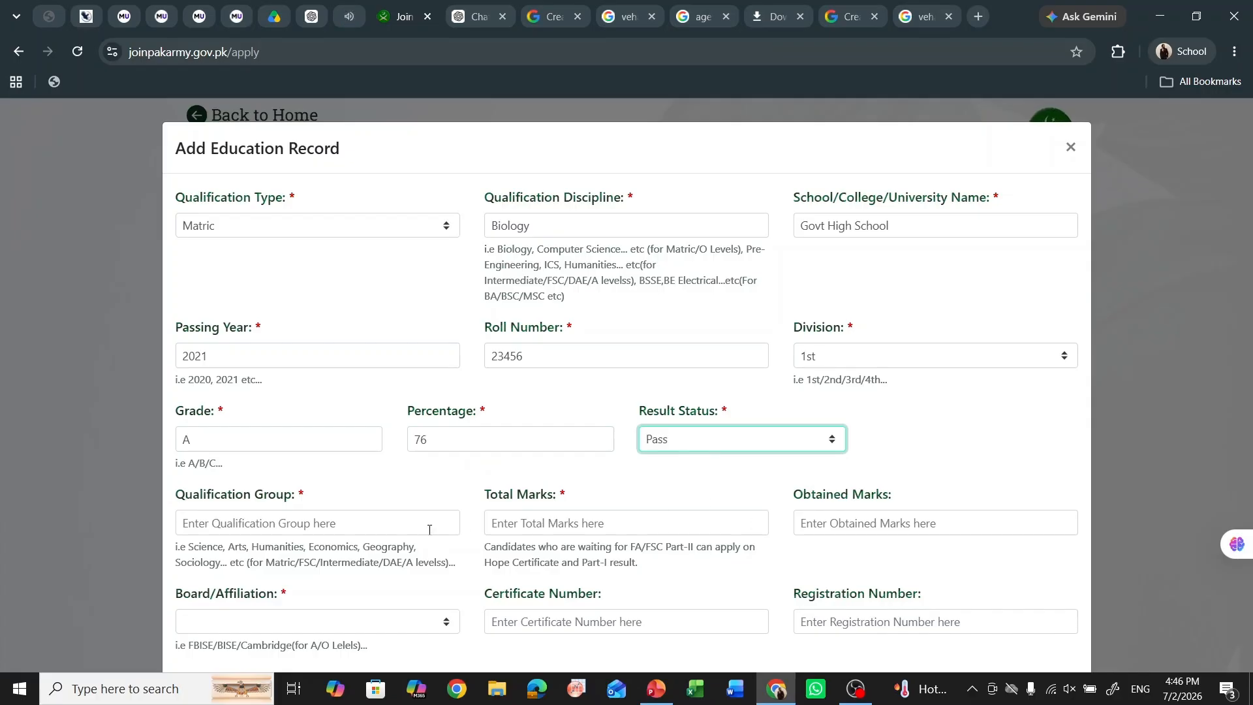
click(372, 517)
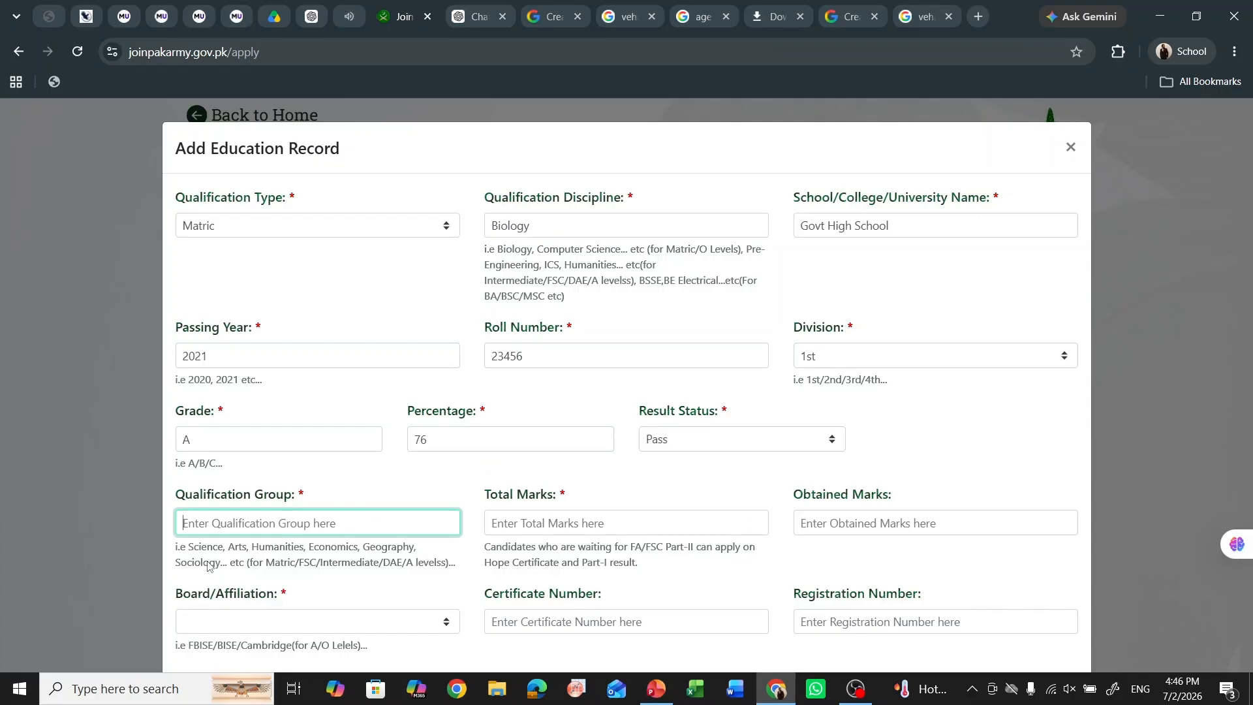
text(Science)
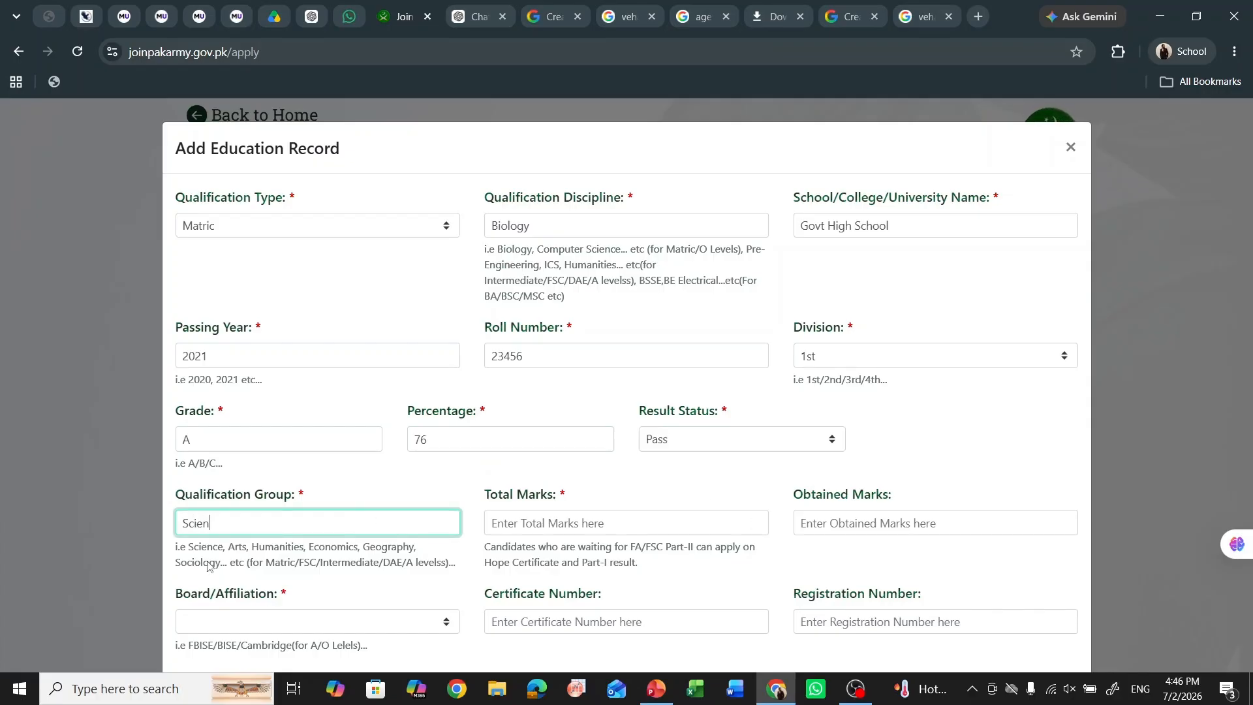
click(555, 520)
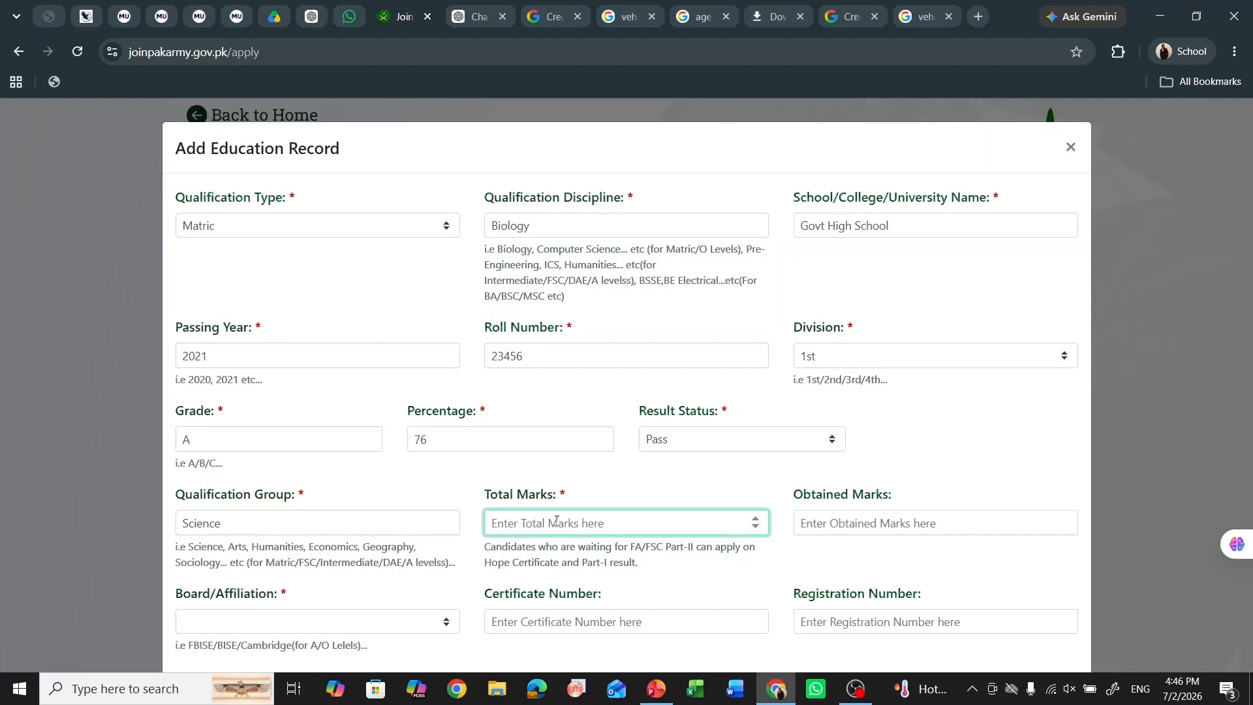
text(1100)
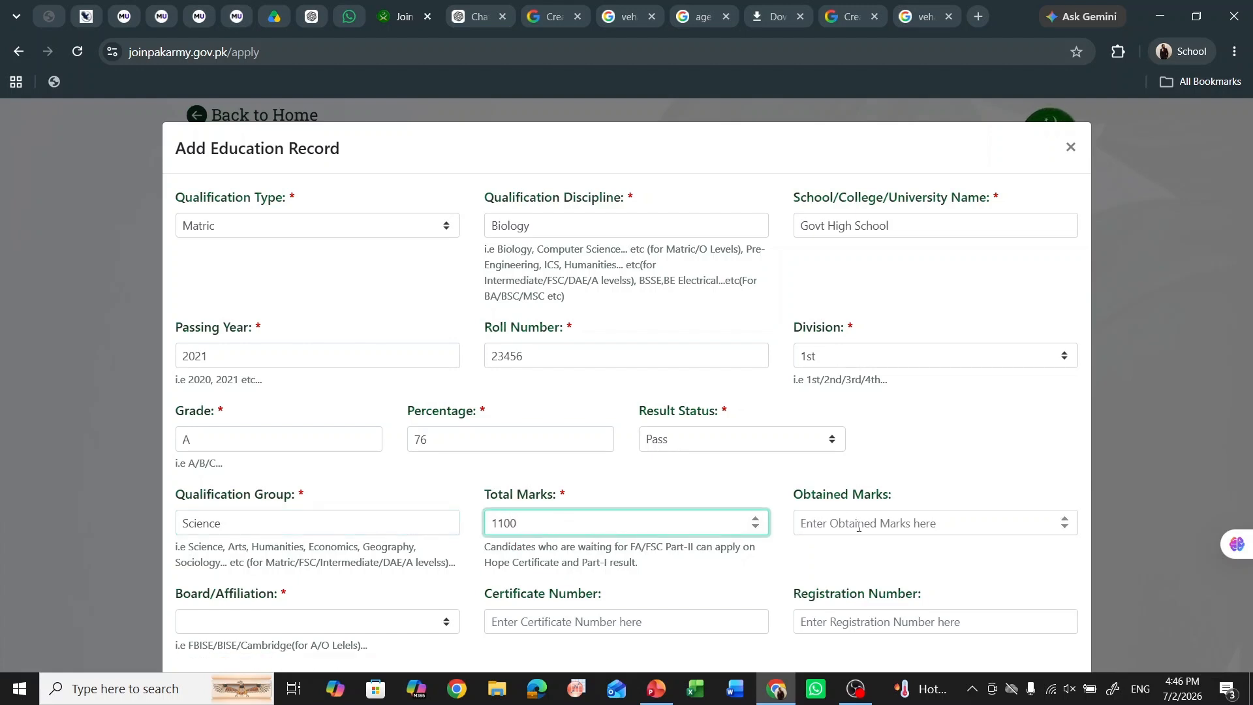
click(858, 527)
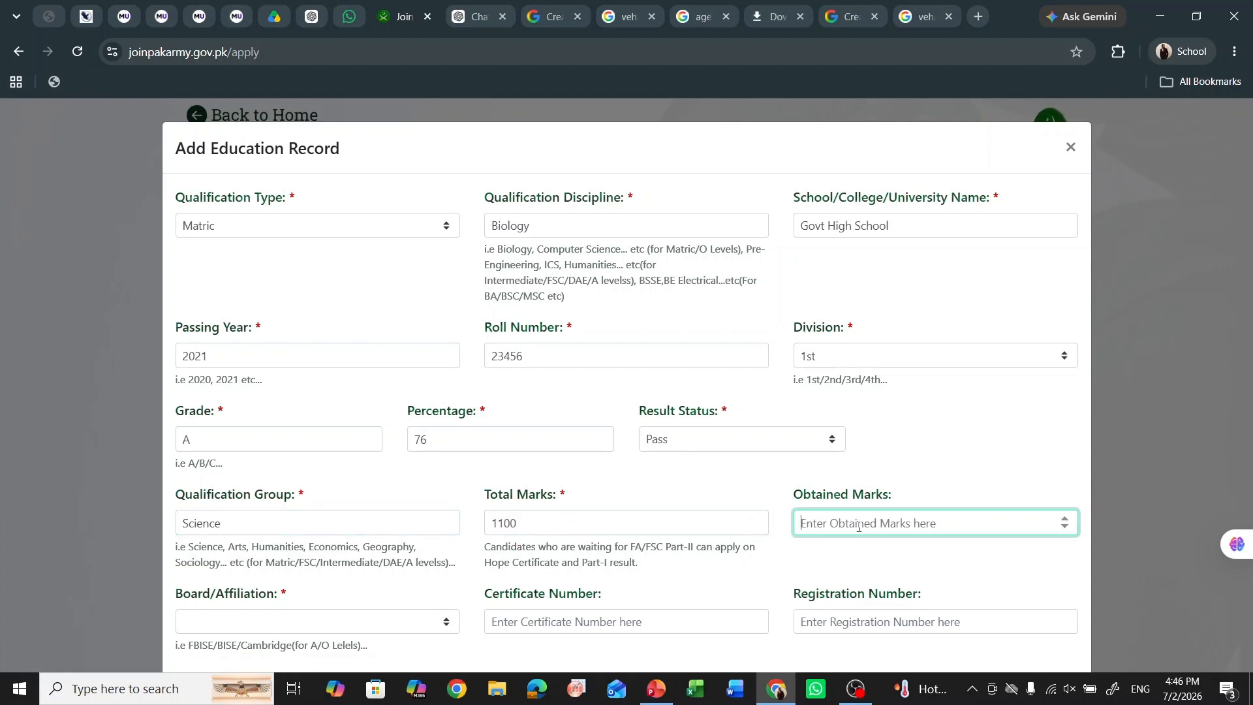
click(633, 525)
key(BackSpace)
key(BackSpace)
key(BackSpace)
text(200)
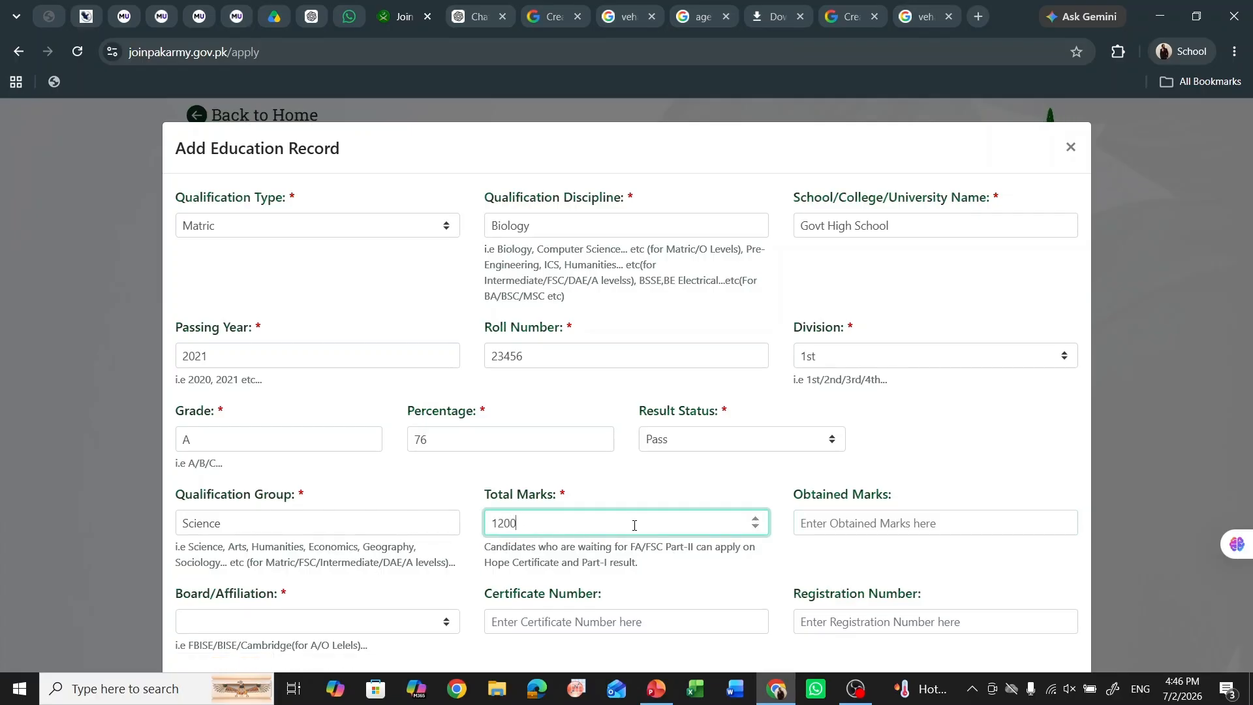
click(862, 527)
text(87)
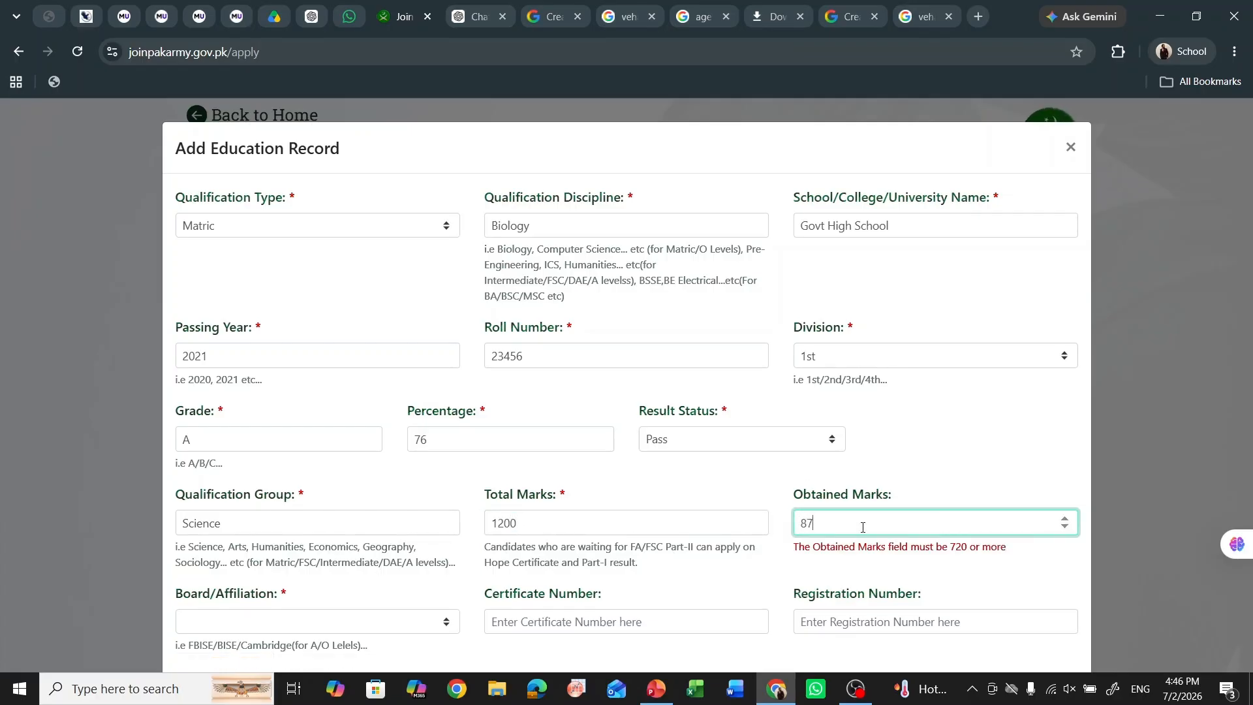
text(6)
- Choose the Lahore board as the examination board
scroll(604, 587, down, 2)
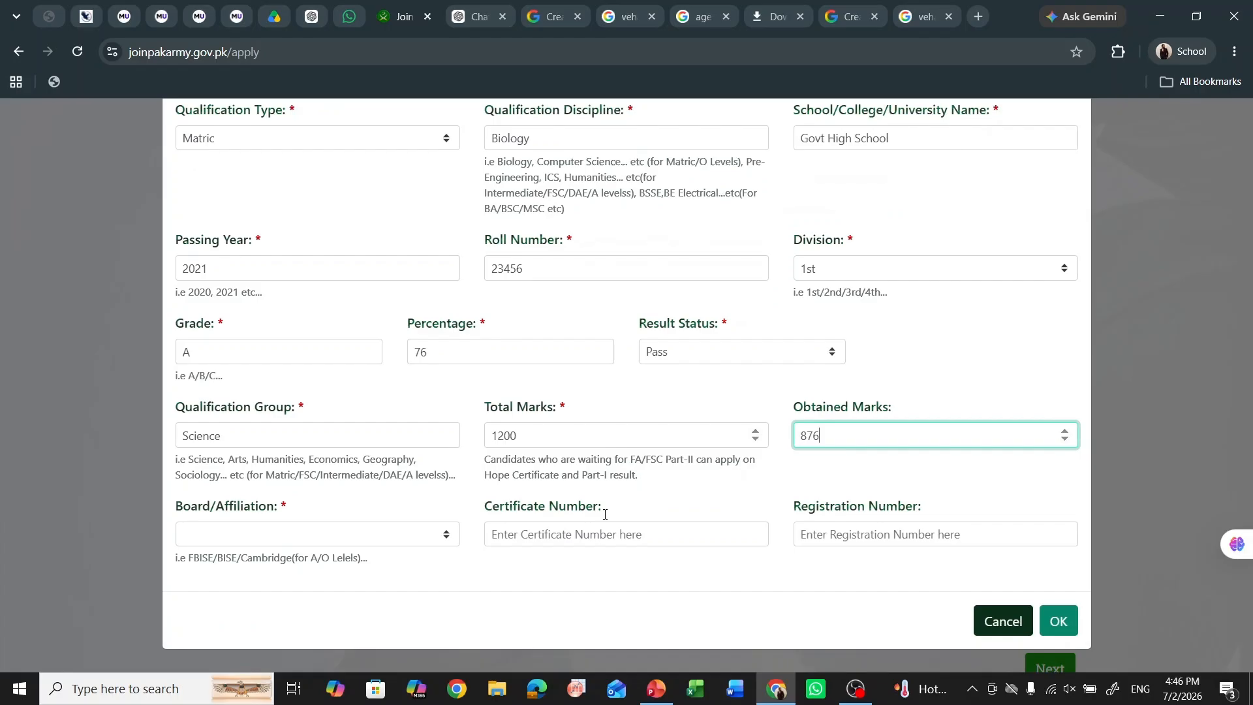
click(301, 527)
click(306, 531)
click(308, 537)
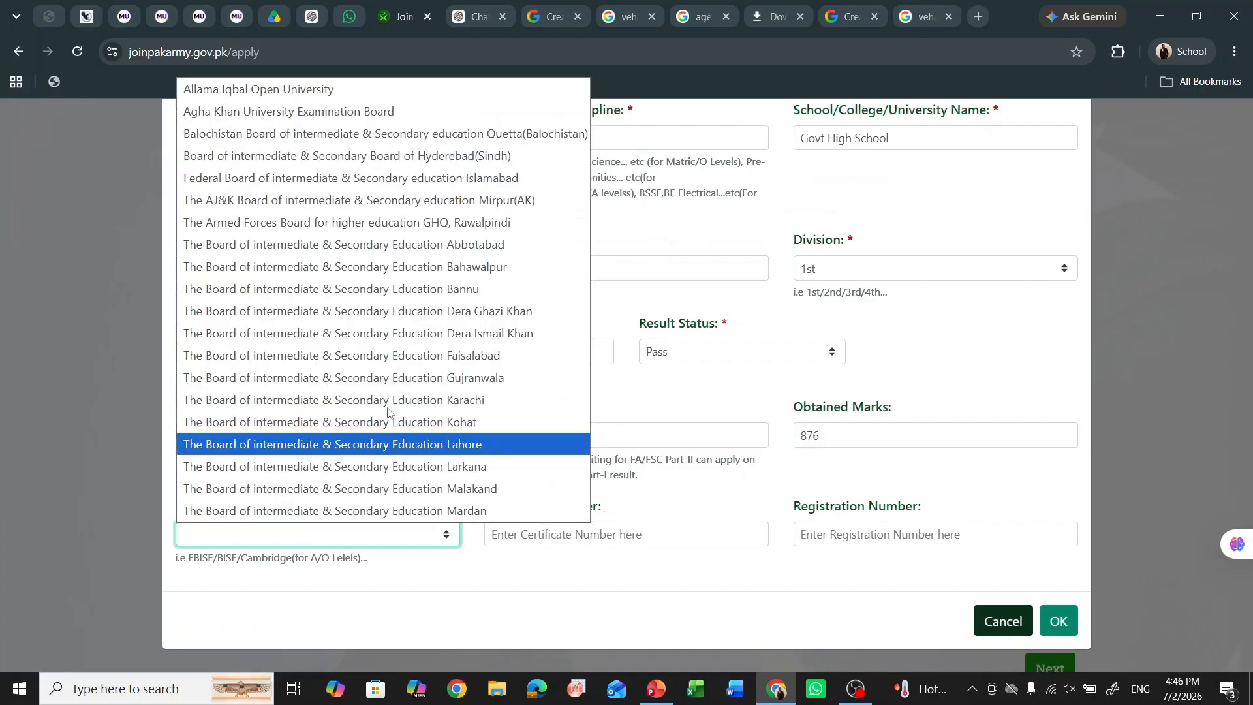
click(420, 444)
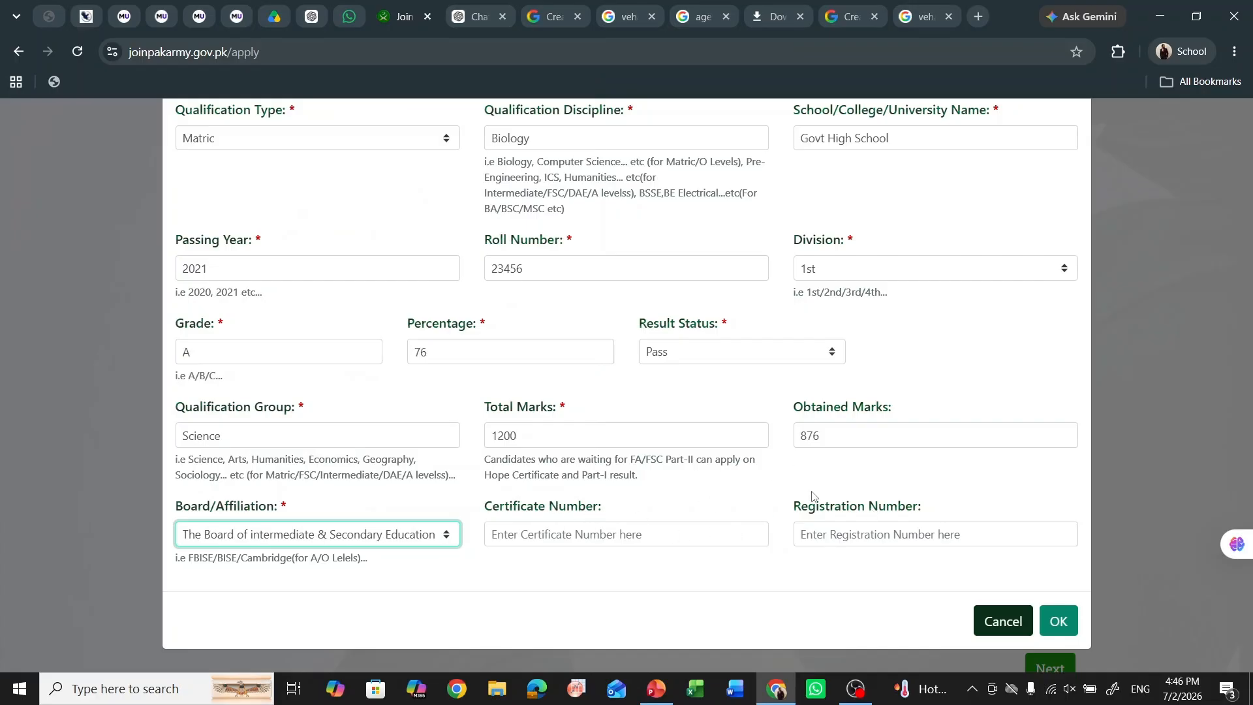
- Save the Matric record and start a new FA record, leaving college type as Select One
click(1057, 620)
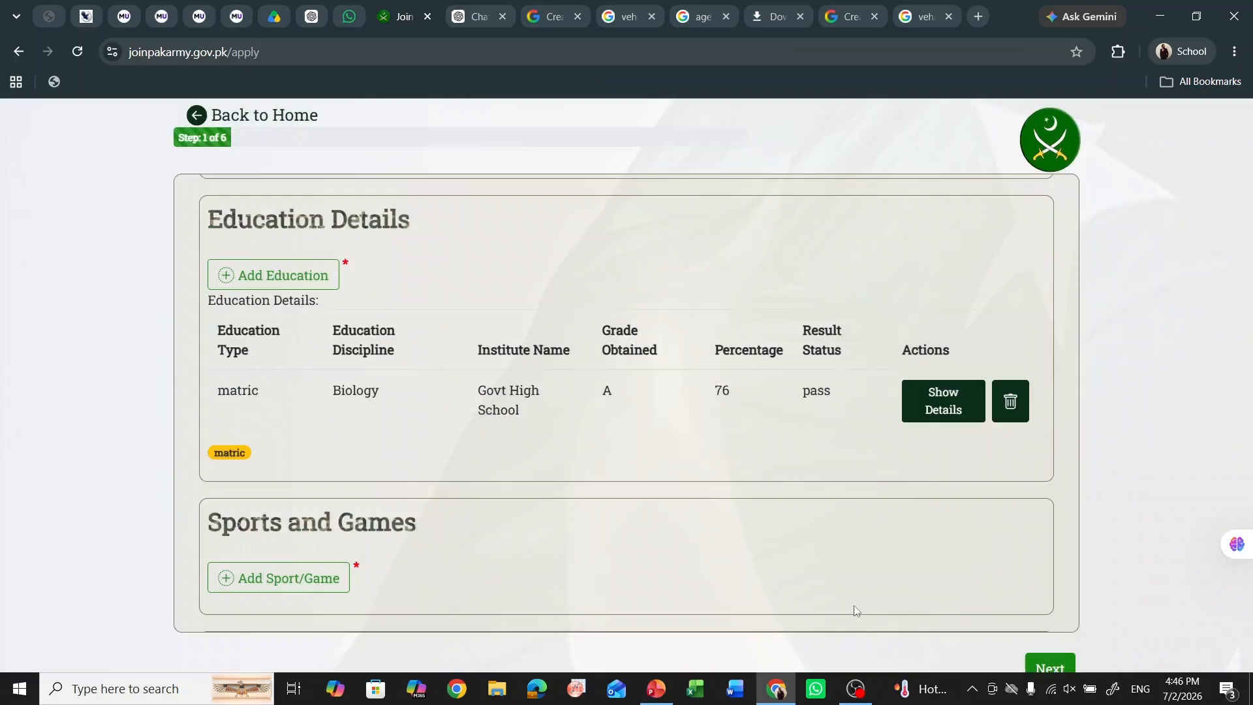
click(271, 282)
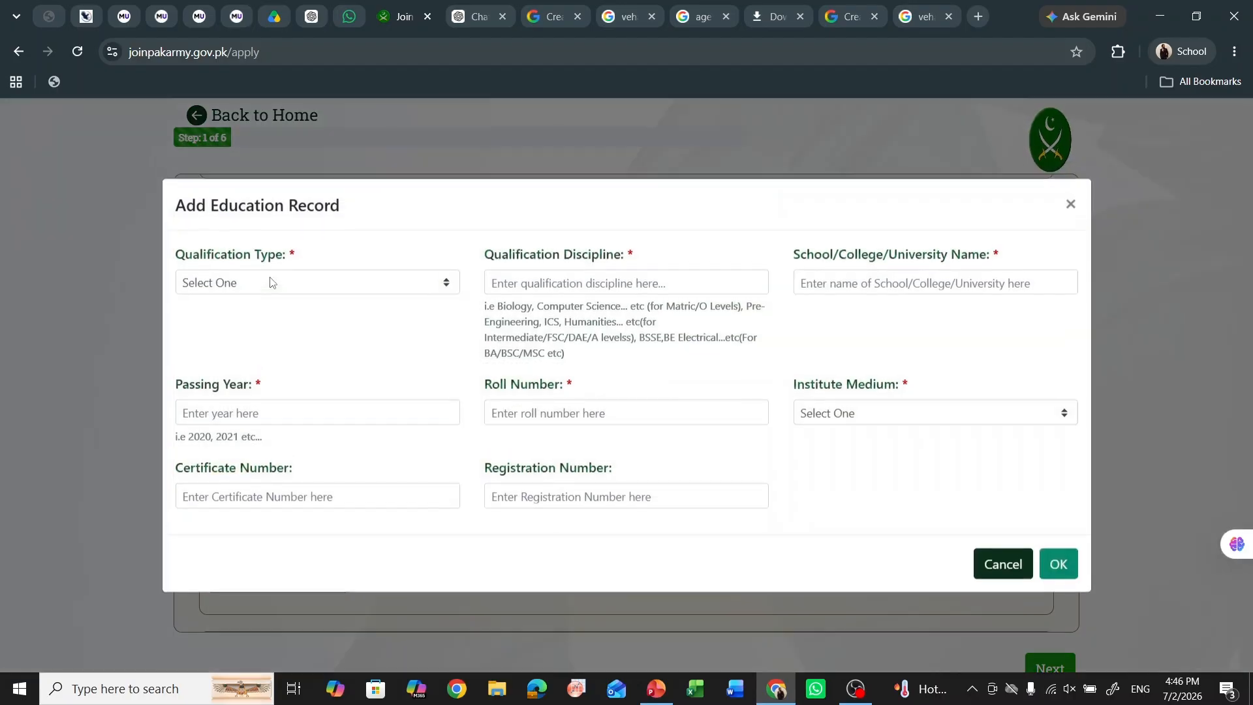
click(311, 284)
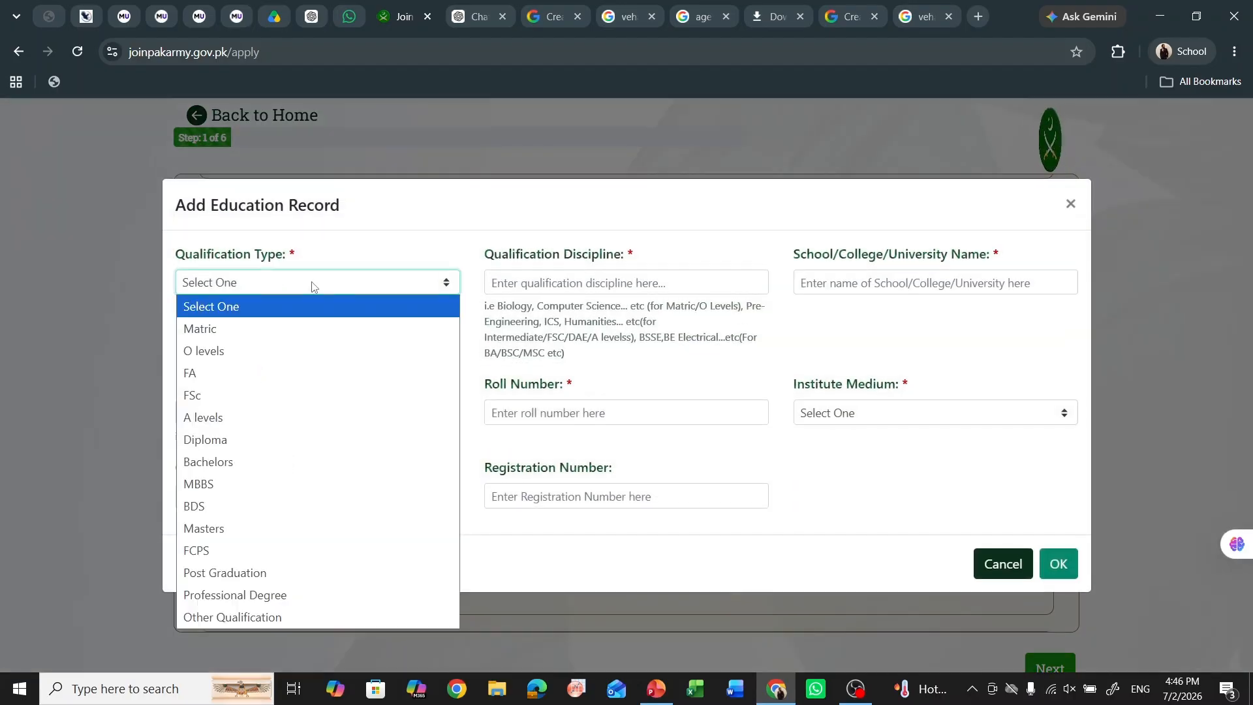
click(323, 396)
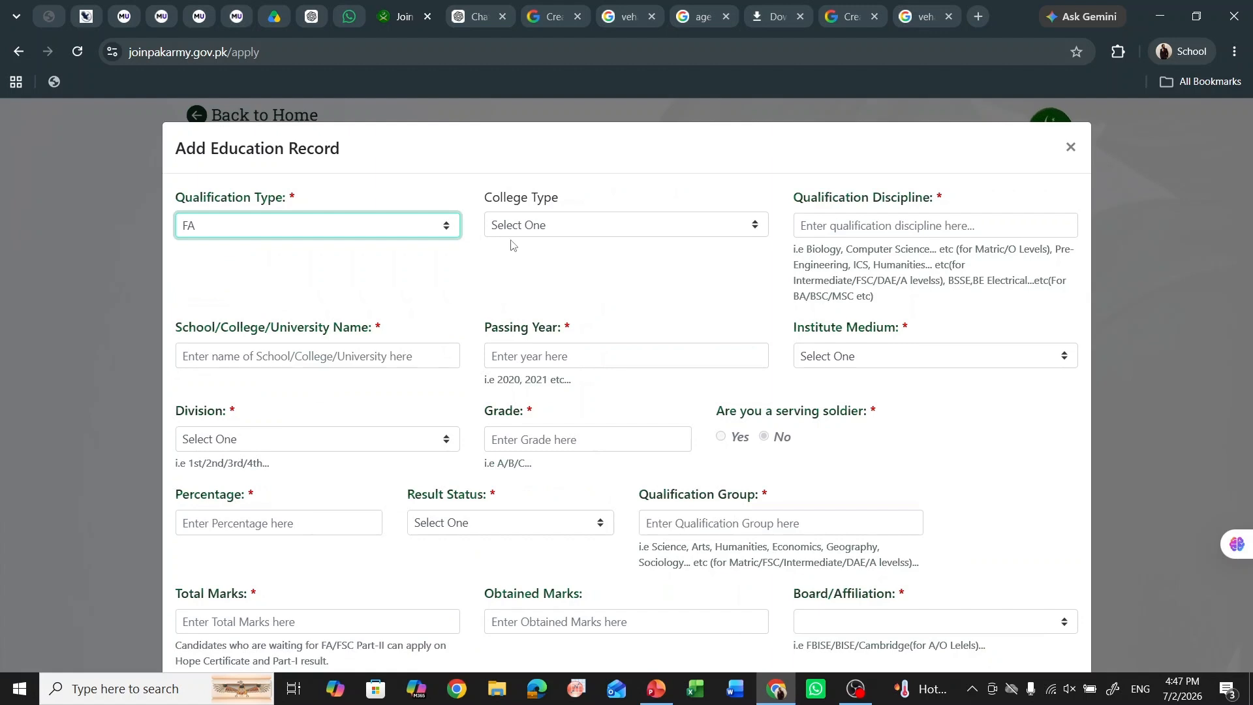
click(535, 236)
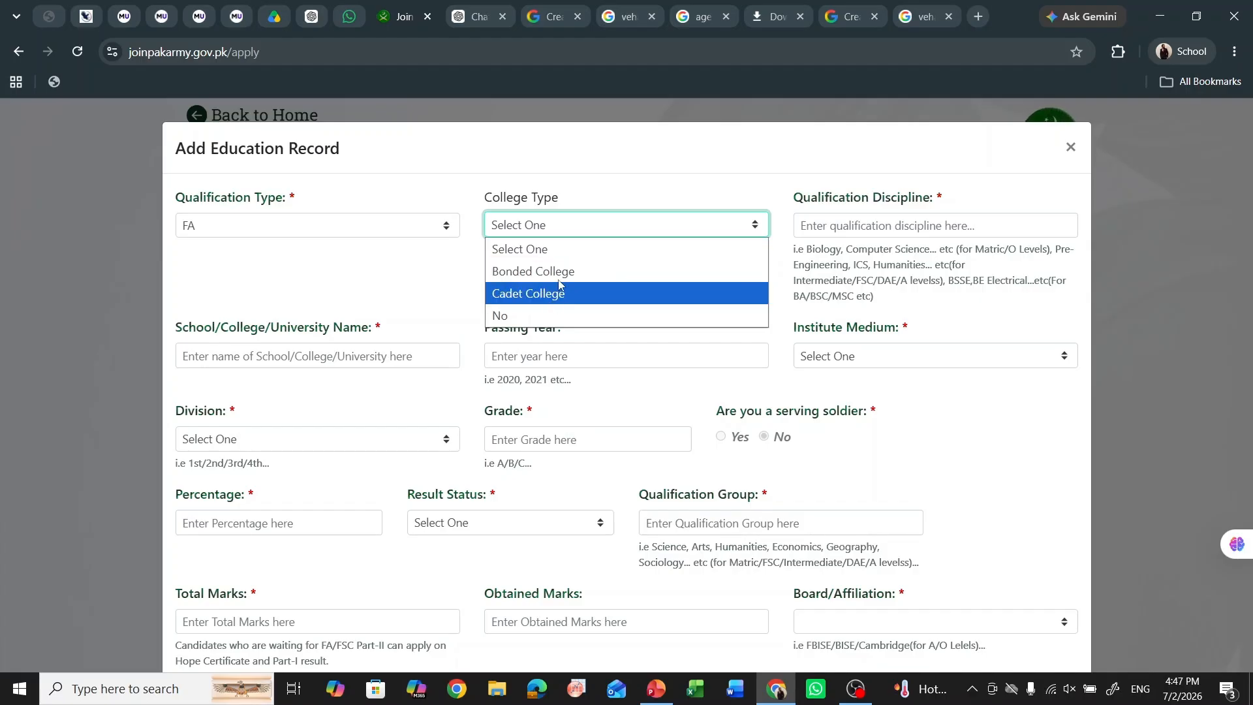
click(585, 247)
click(865, 229)
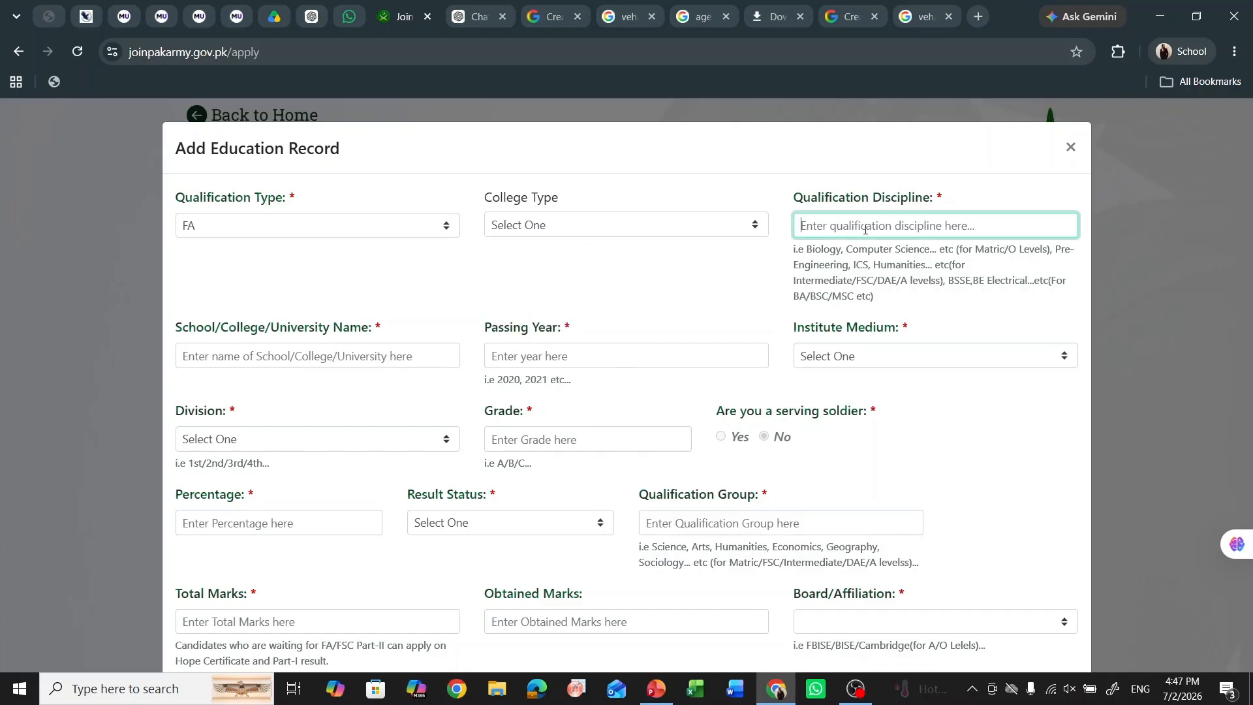
- Enter Givt College vehari, Pre medical discipline, passing year 2026 and English Medium
click(367, 366)
text(Givt V)
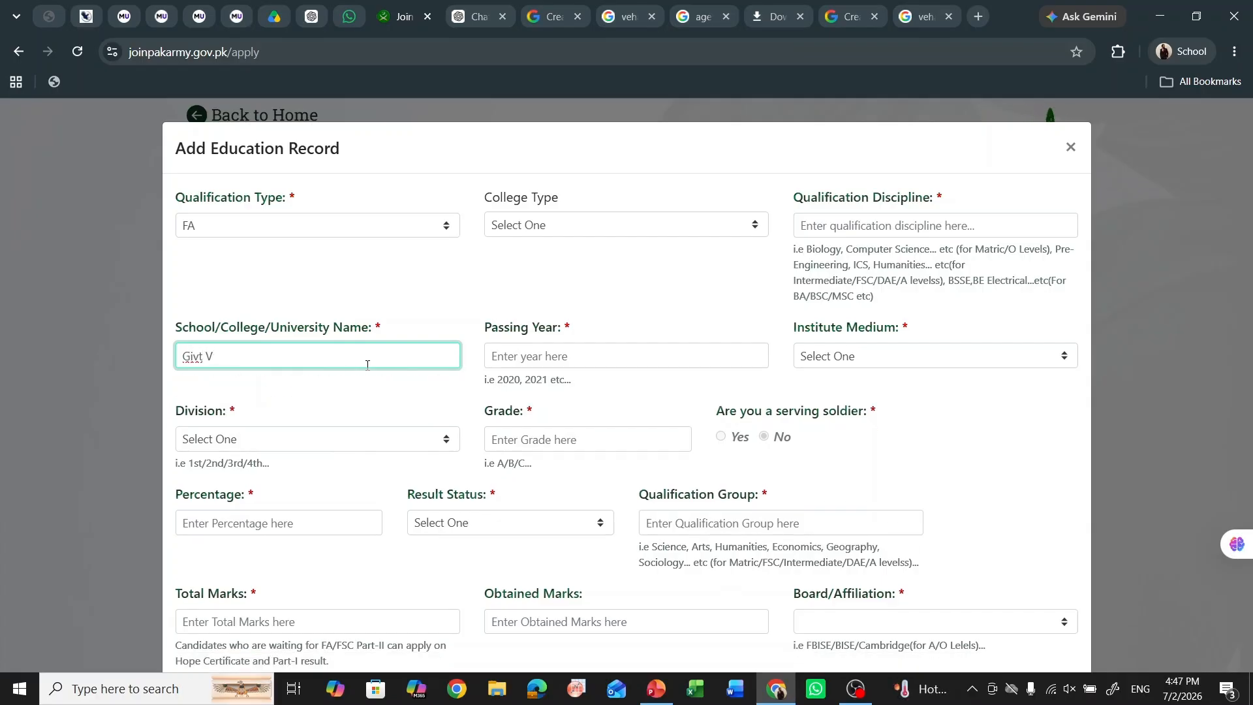
text(ollCollege vhe)
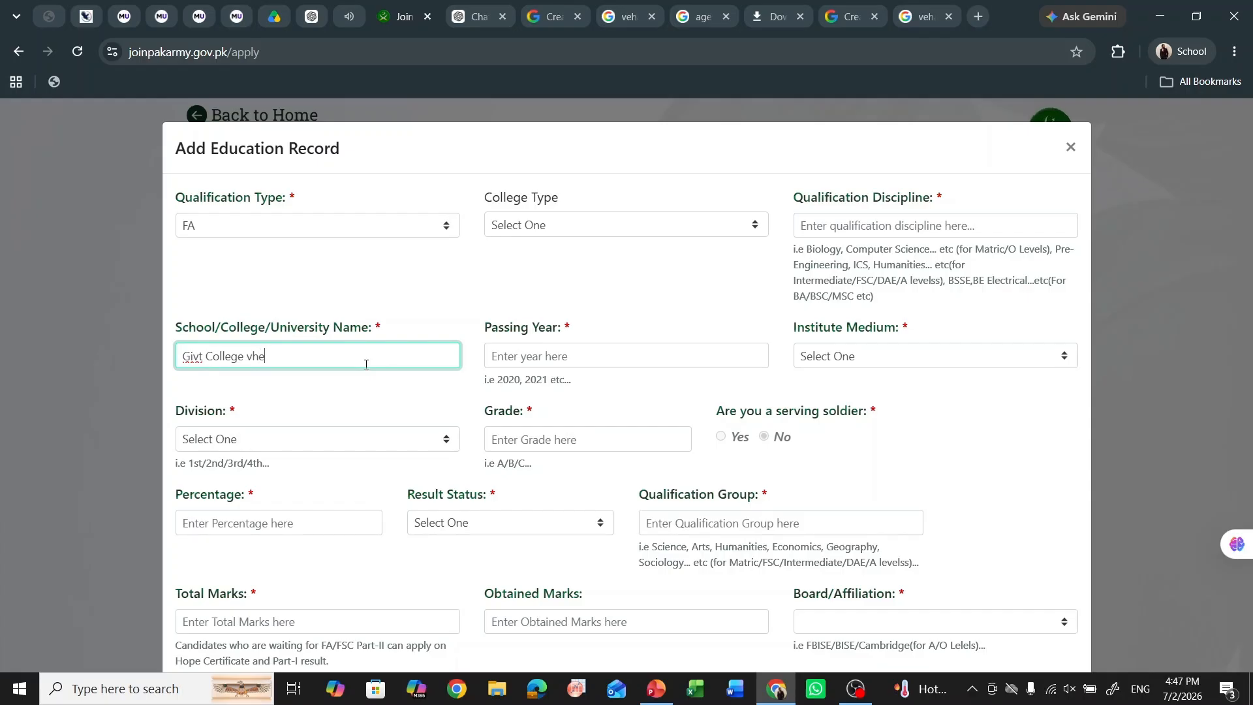
key(BackSpace)
key(BackSpace)
text(ehari ,)
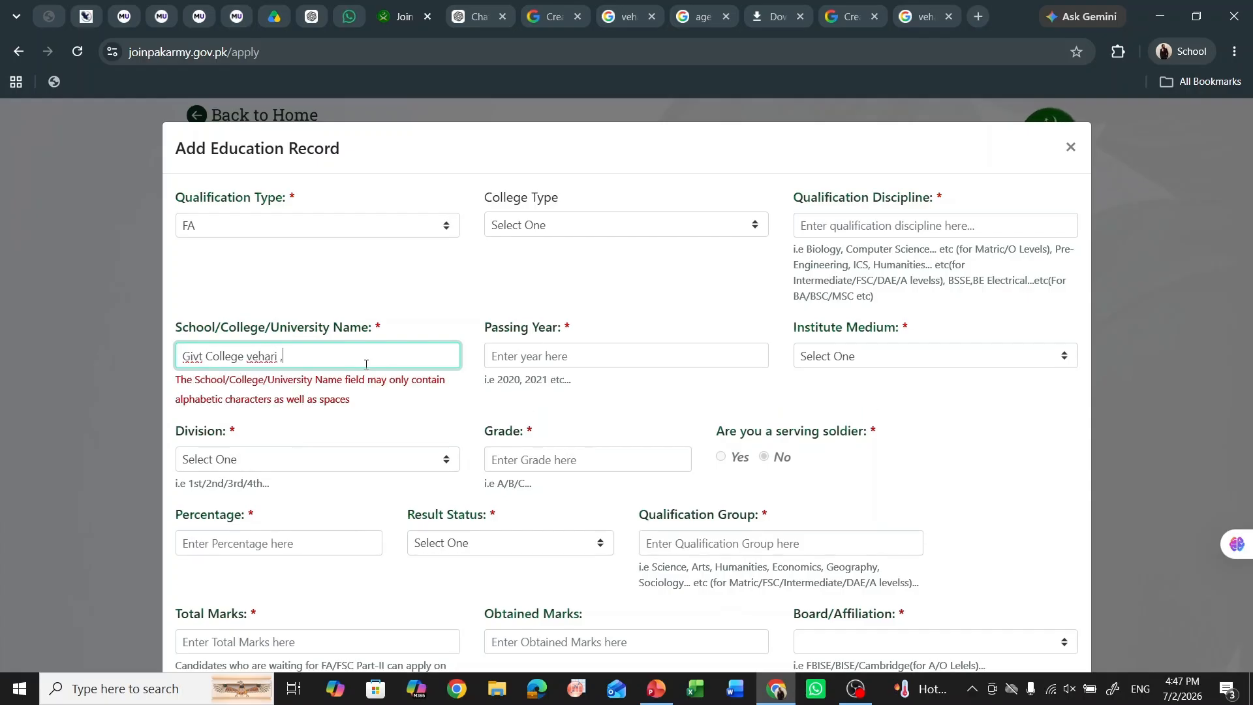
key(BackSpace)
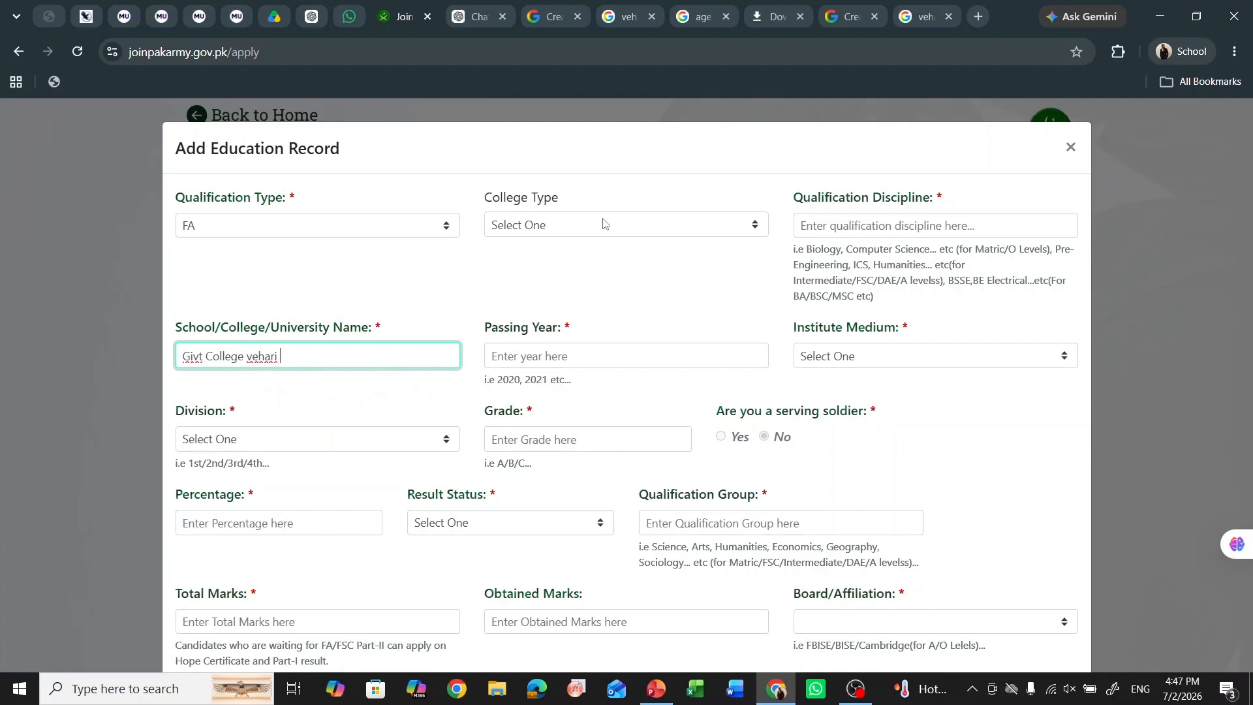
click(604, 224)
click(837, 222)
click(837, 222)
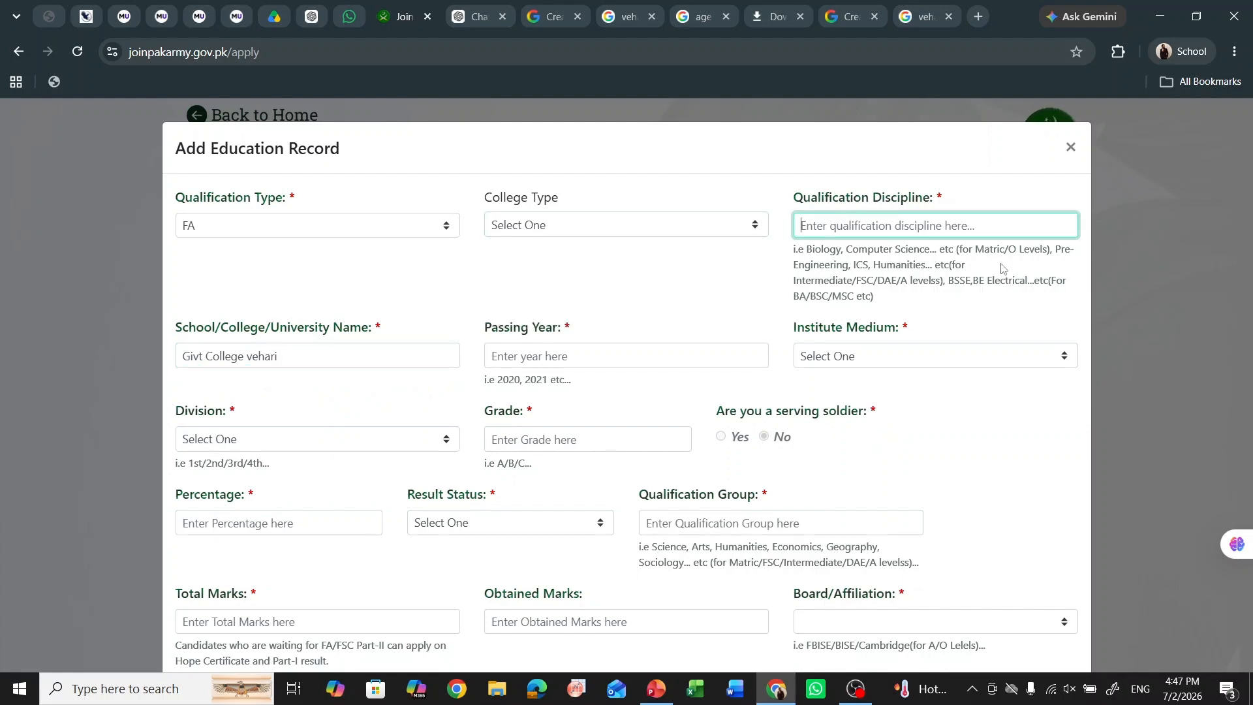
text(Pre medical)
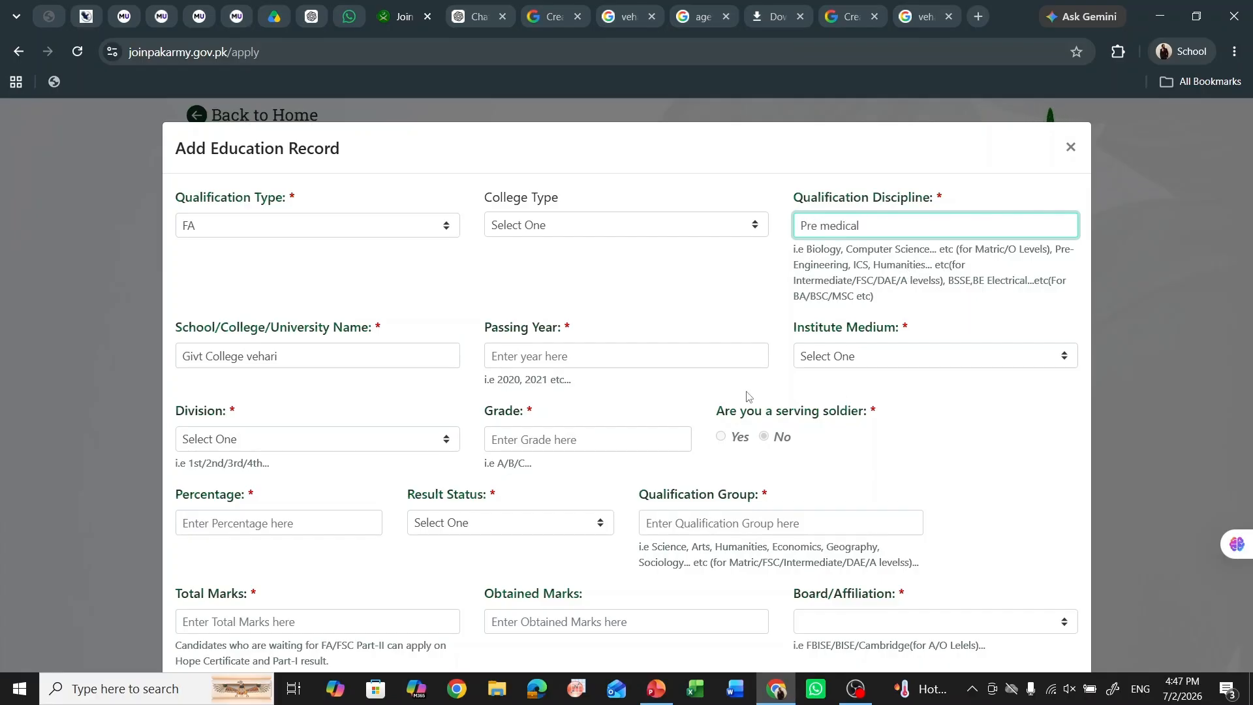
click(665, 358)
text(2026)
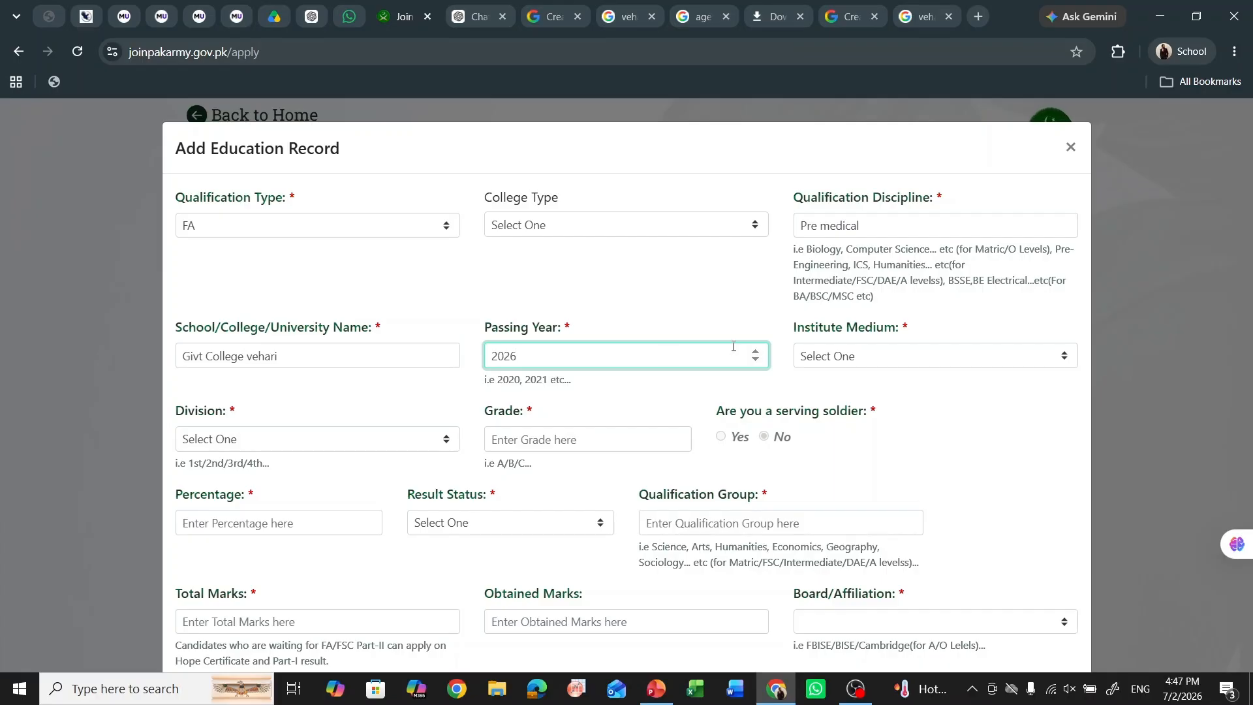
click(894, 356)
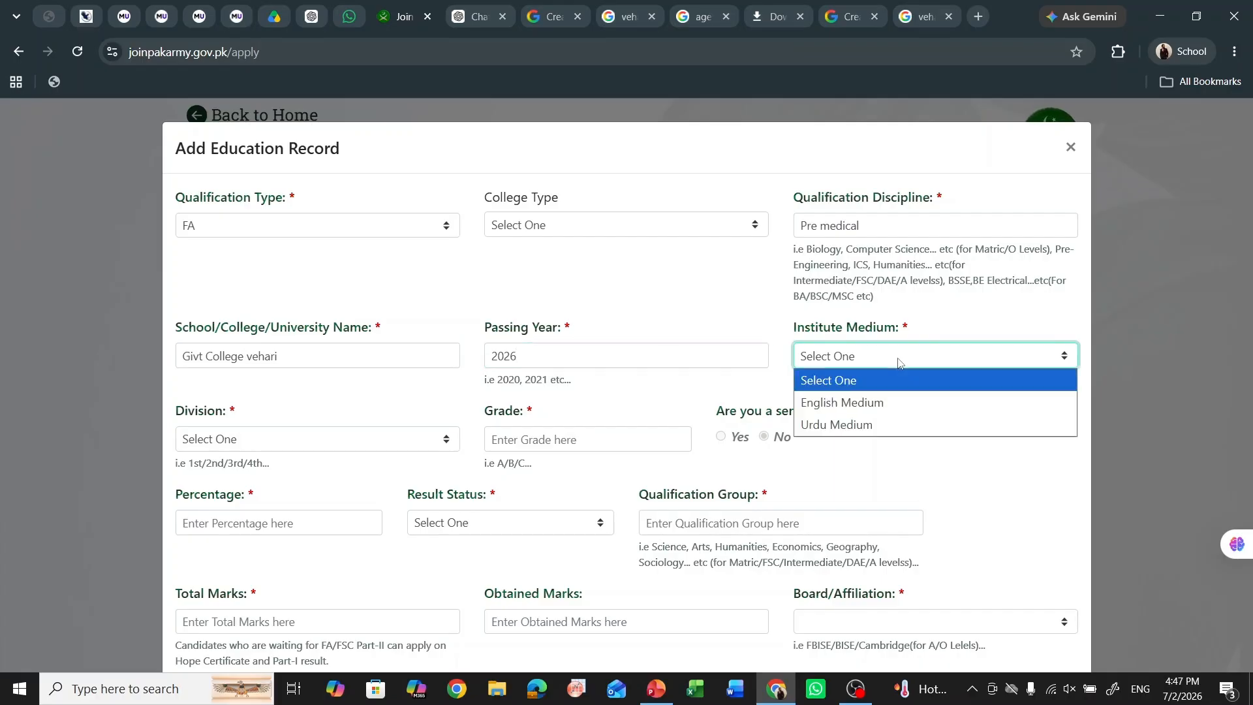
click(894, 402)
- Set 1st division, grade A, 75 percent, and result status Result Awaited
click(297, 440)
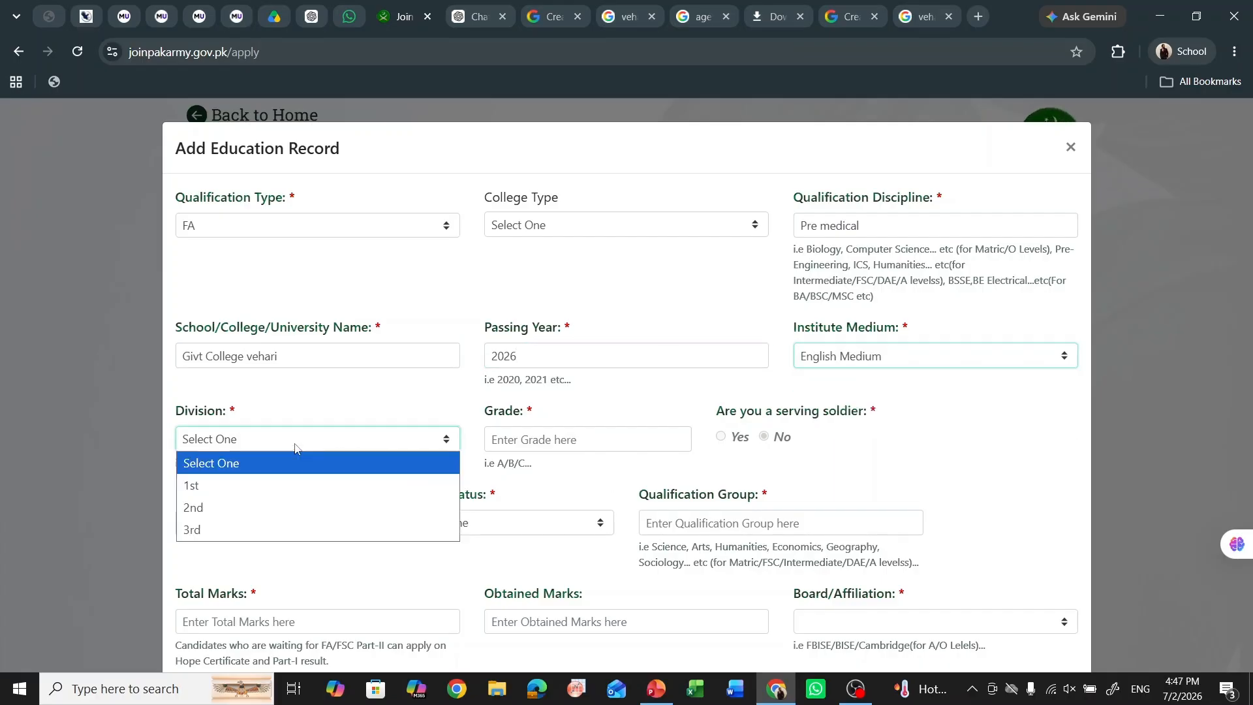
click(253, 486)
click(508, 431)
text(A)
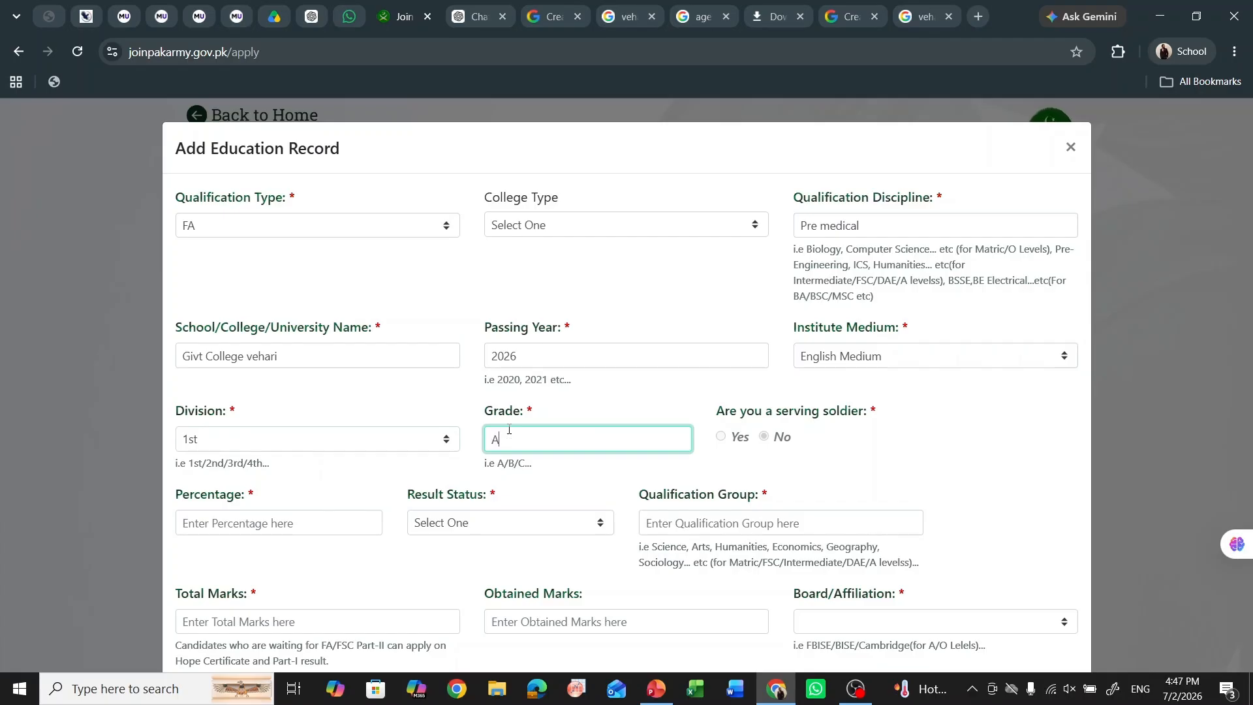
click(265, 530)
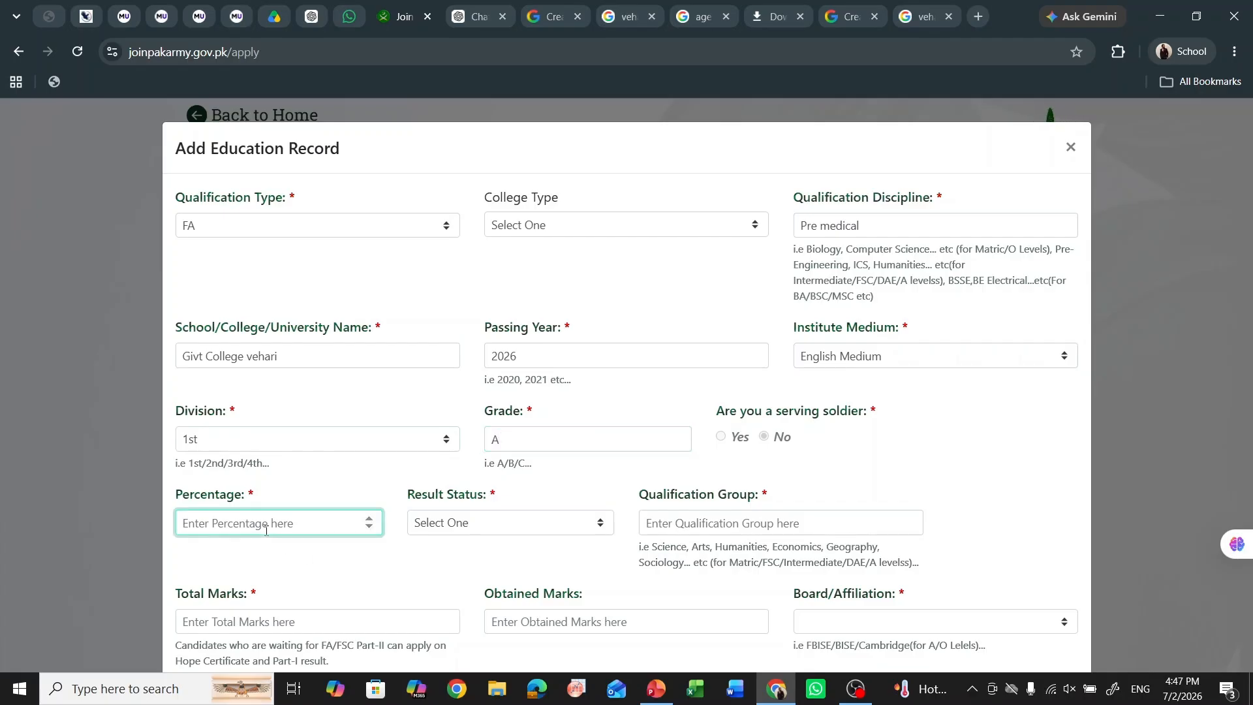
text(75)
click(457, 529)
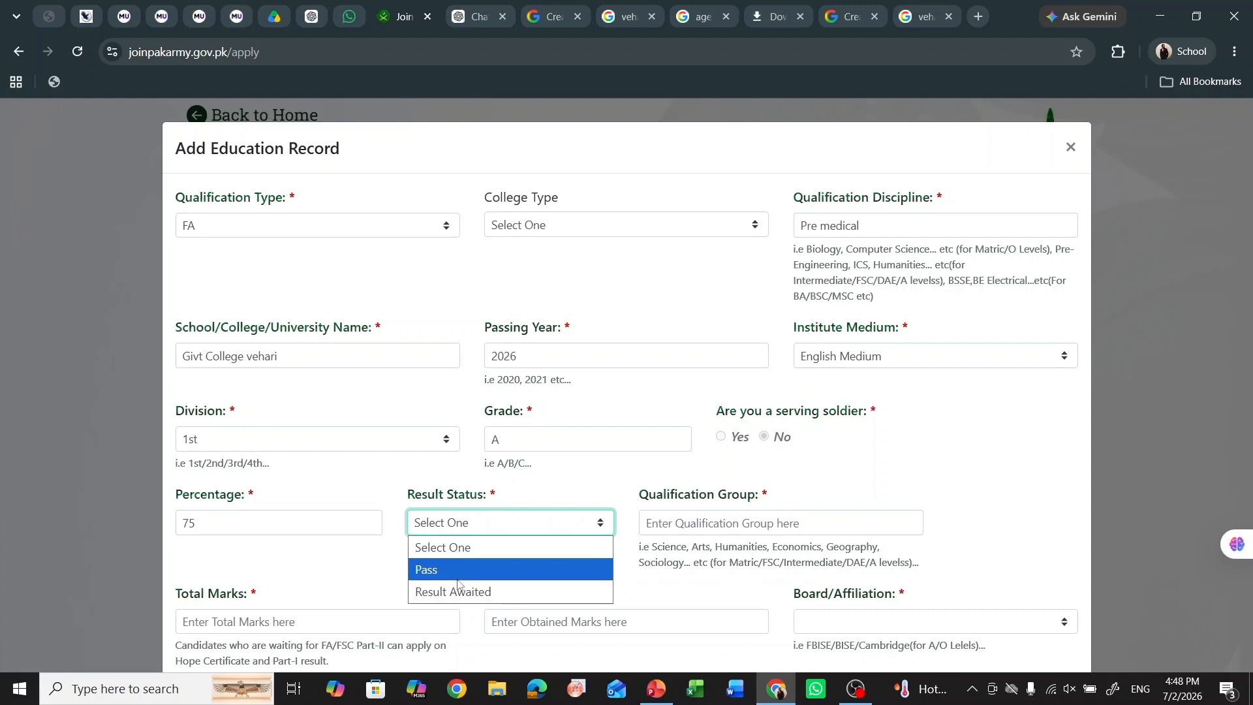
click(462, 590)
- Enter group Science, 555 total and 456 obtained marks, and pick the examination board
click(661, 523)
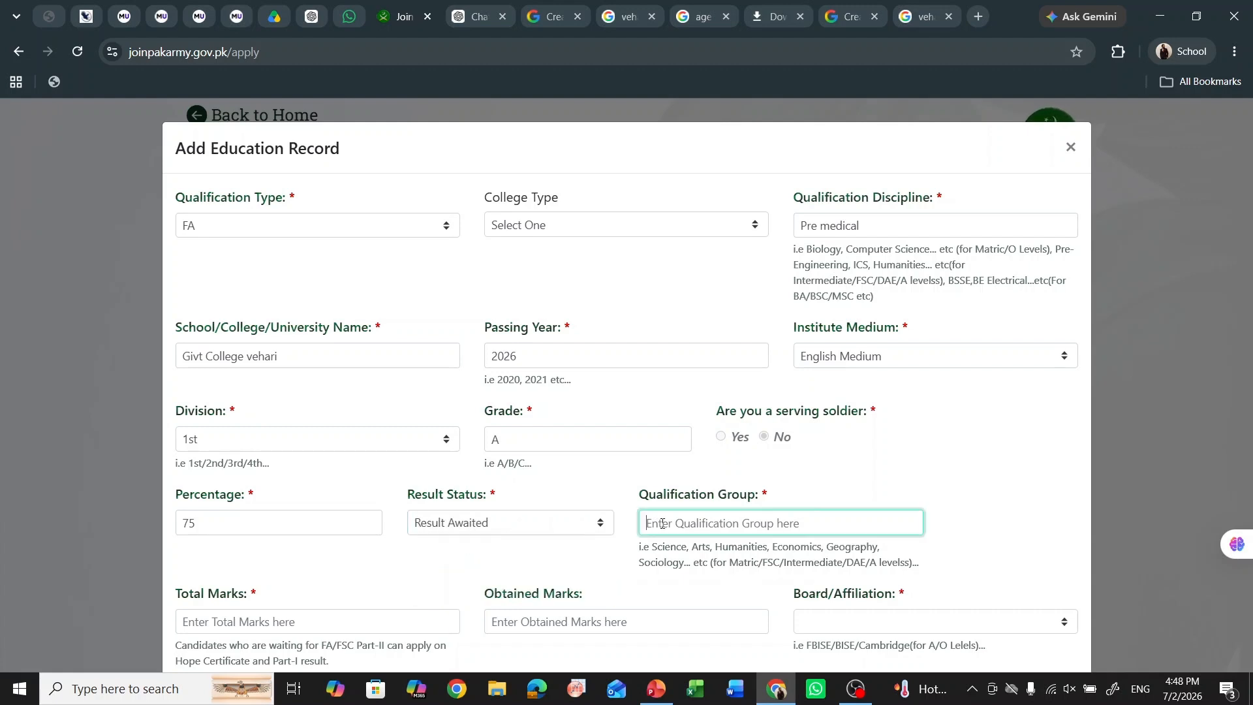
text(Sc)
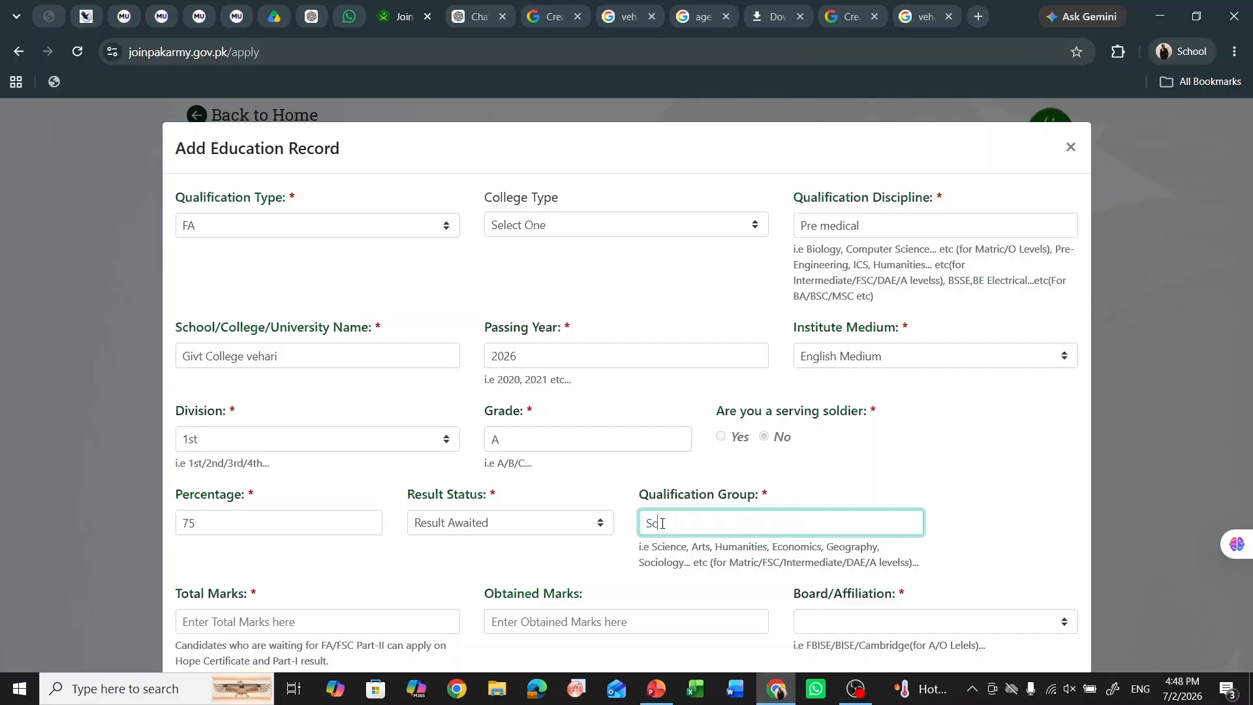
text(ience)
scroll(591, 495, down, 2)
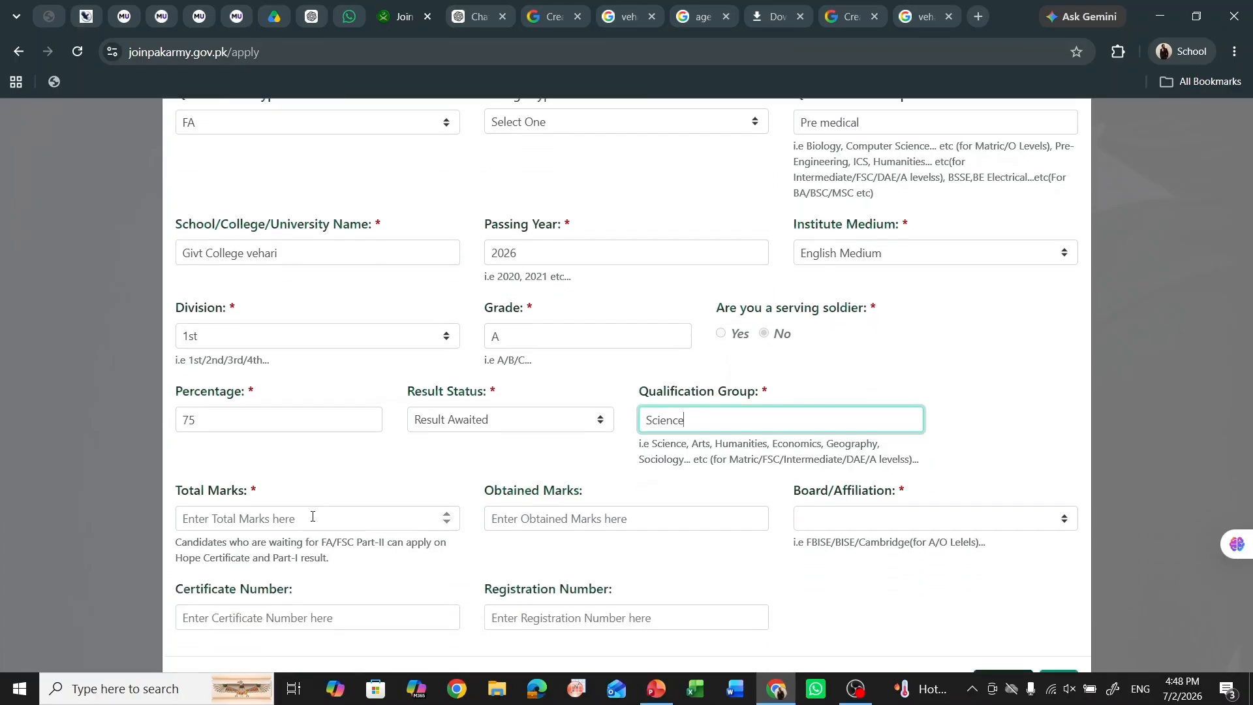
click(313, 515)
text(555)
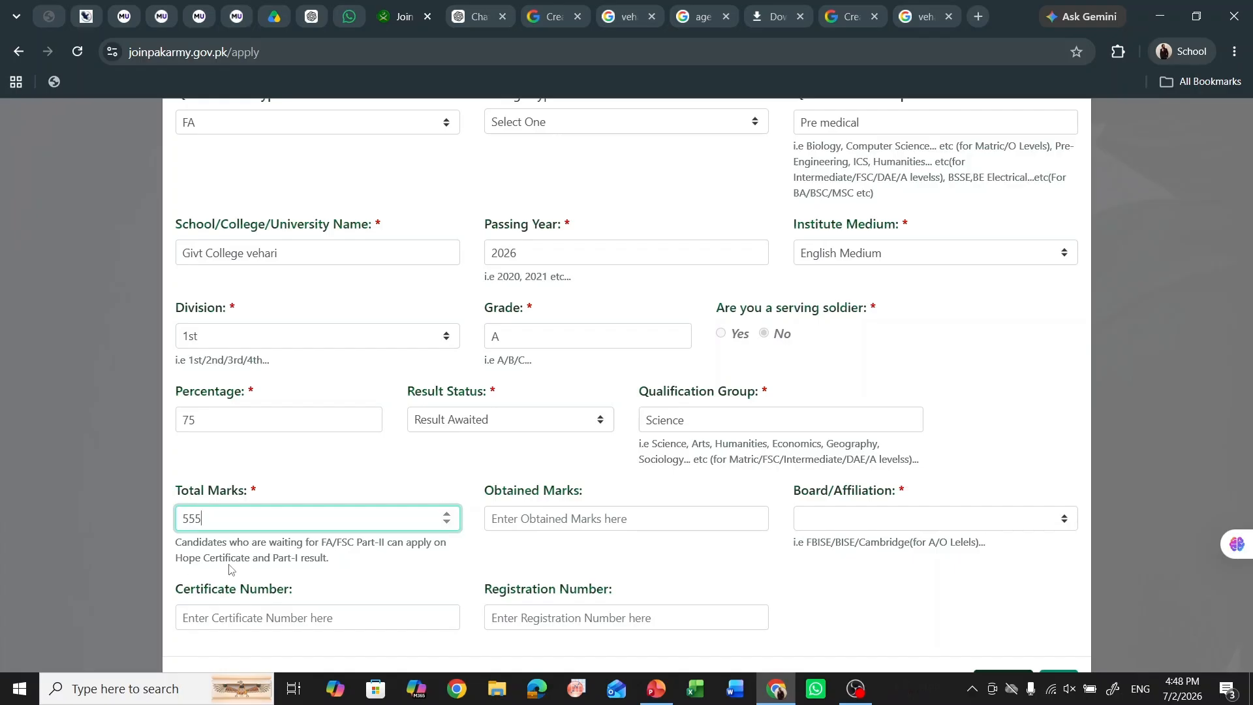
click(541, 526)
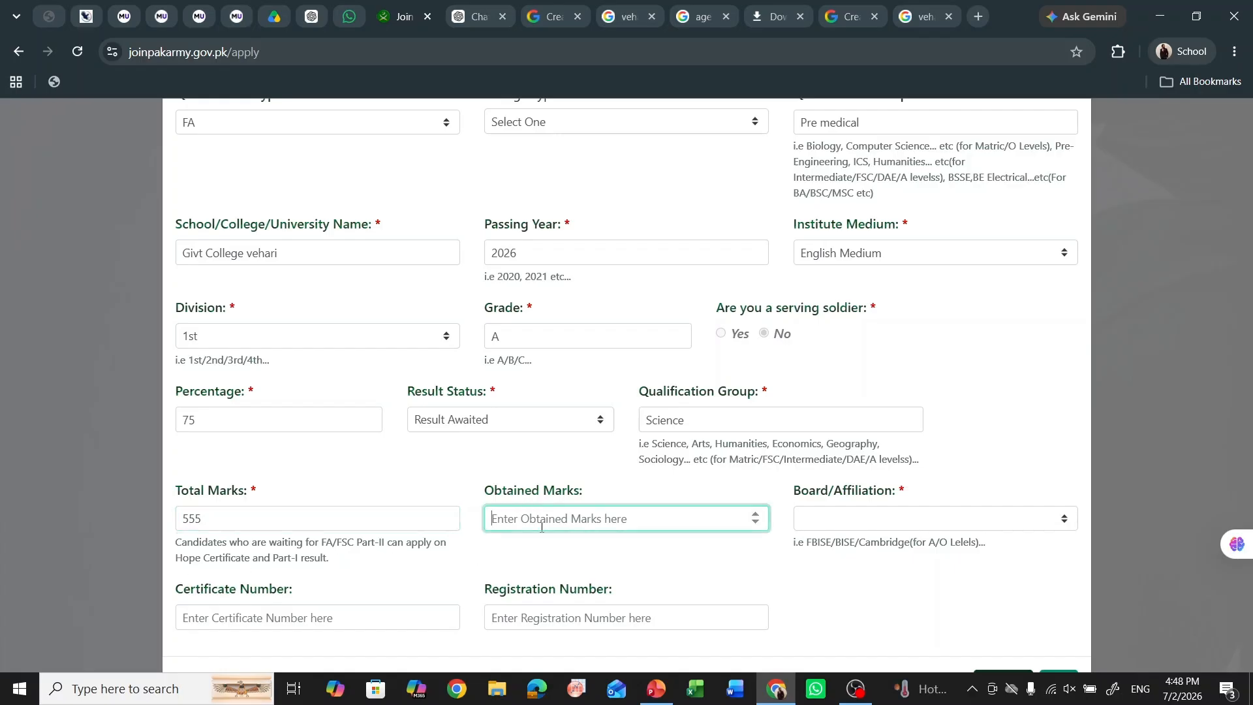
text(456)
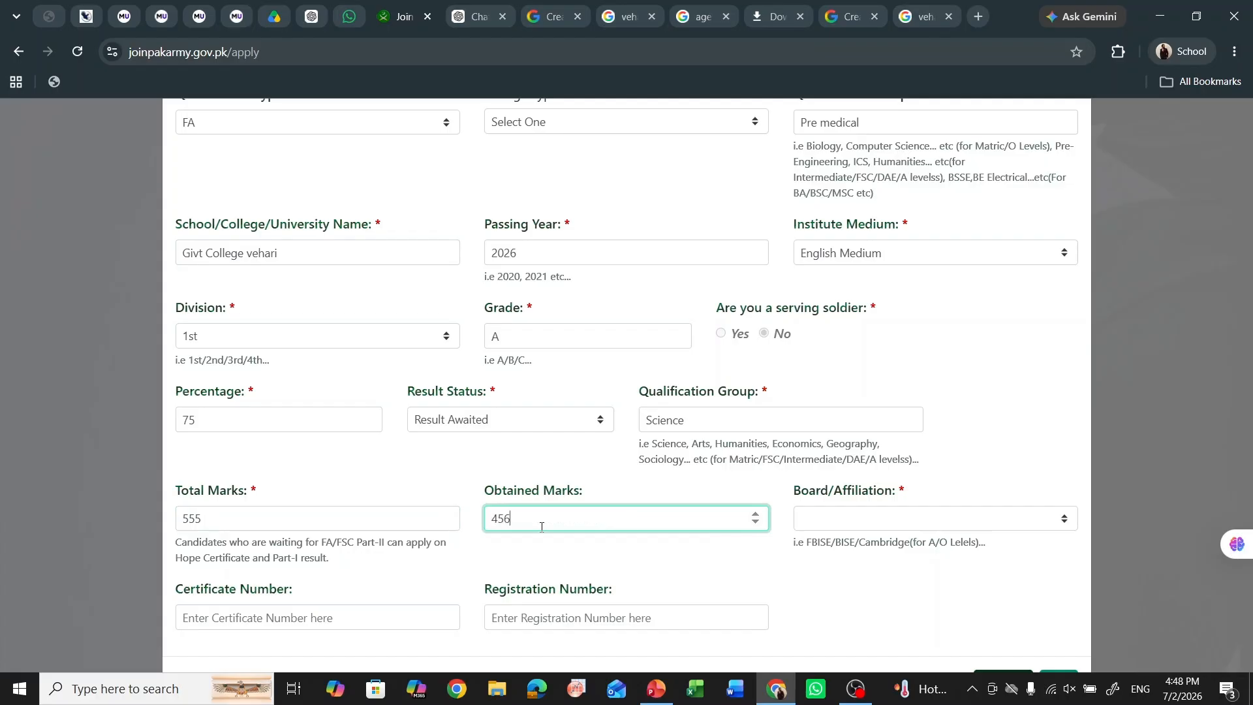
click(839, 519)
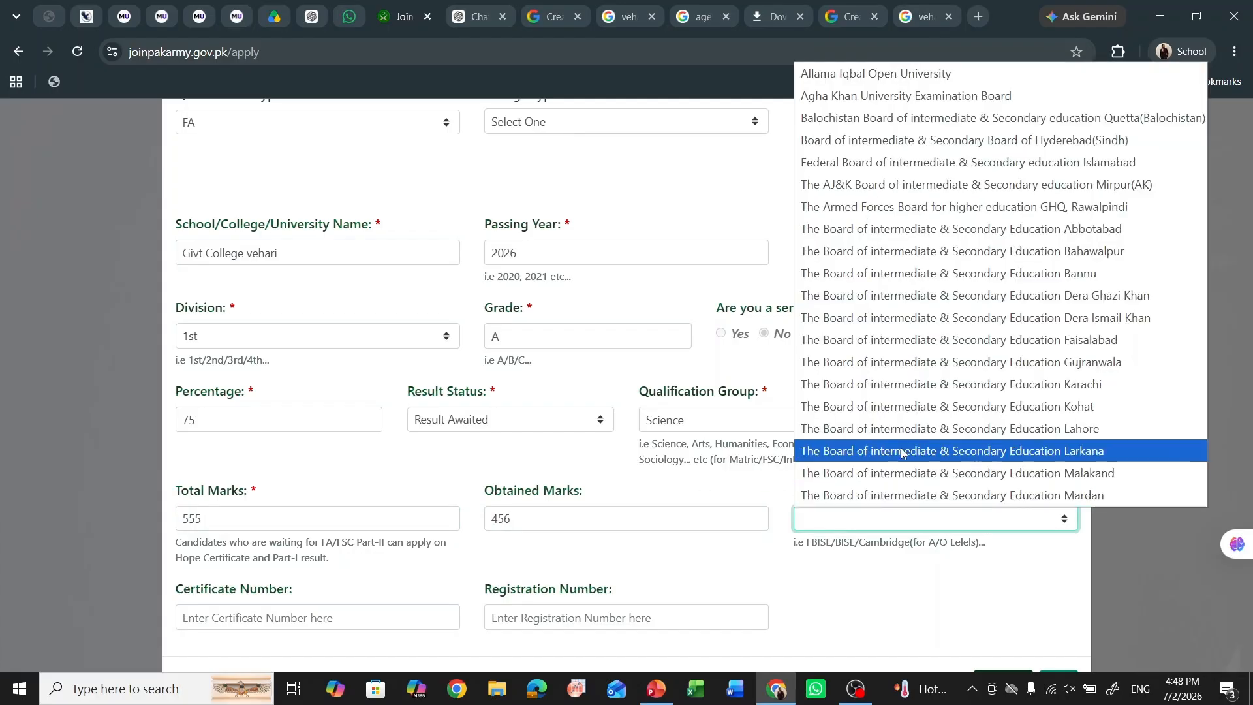
click(848, 449)
scroll(557, 617, down, 1)
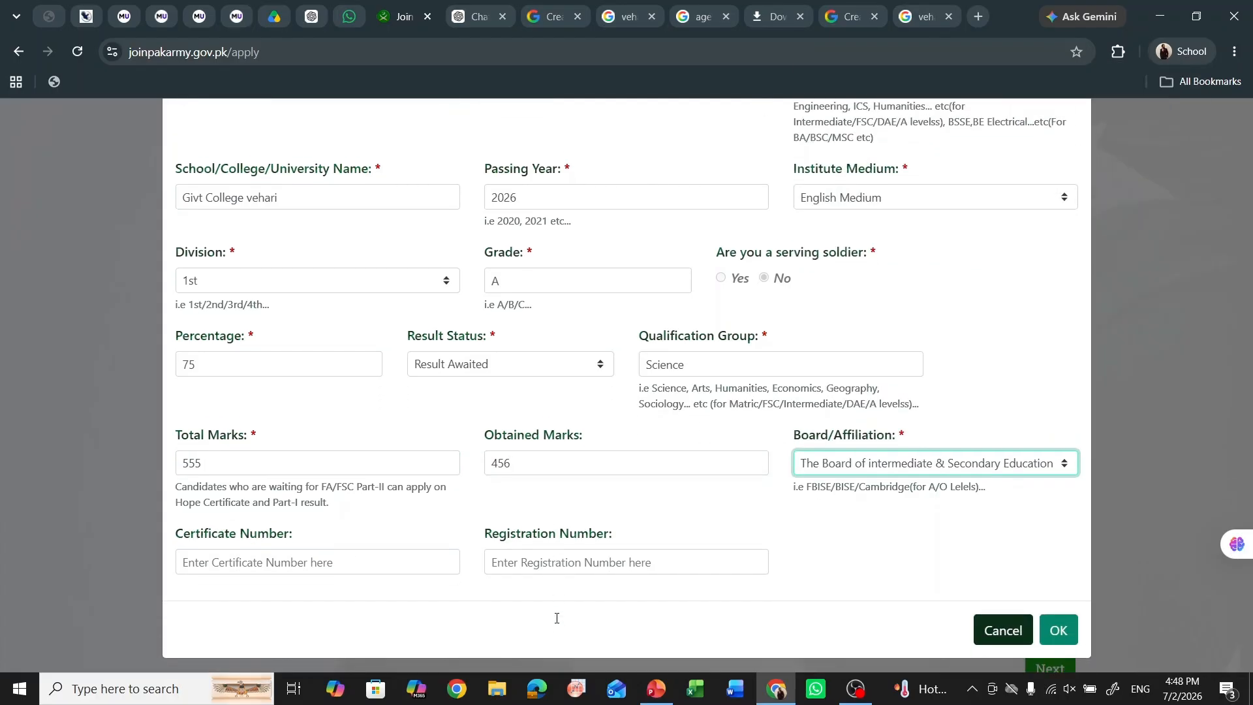
- Save the FA record and start a badminton sports entry at college level
click(1058, 620)
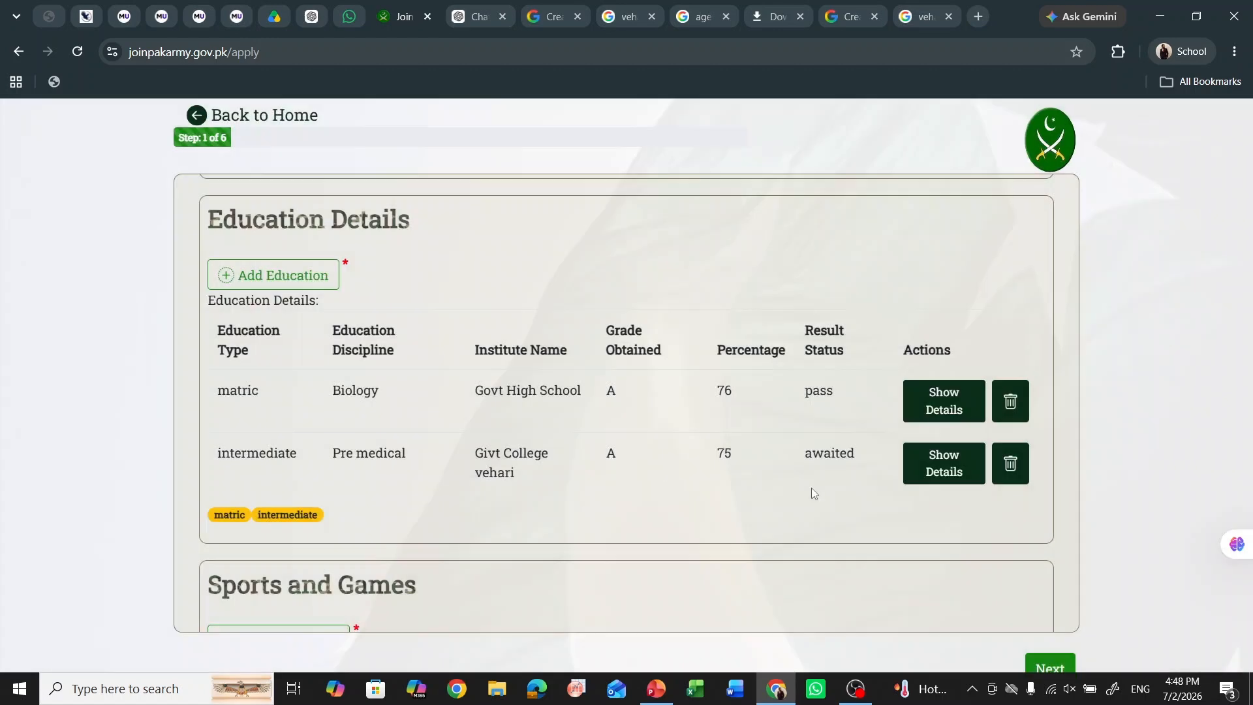
scroll(644, 419, down, 1)
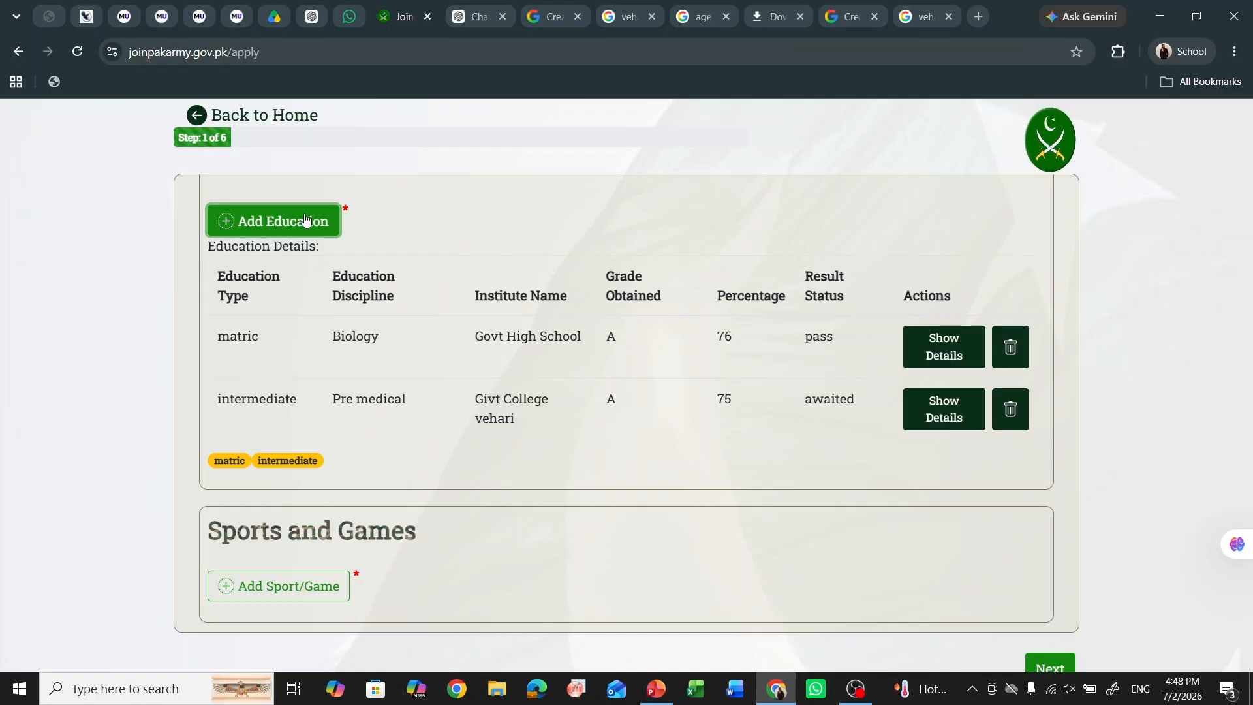
scroll(406, 338, down, 2)
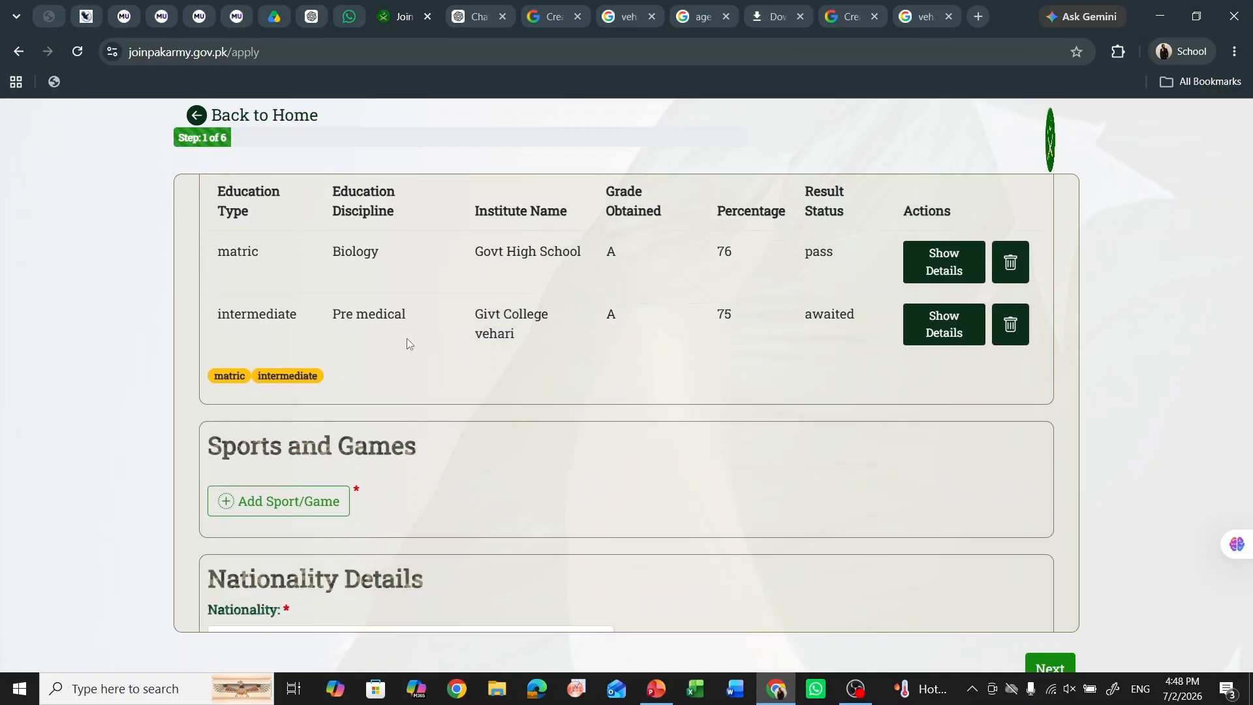
scroll(406, 338, down, 2)
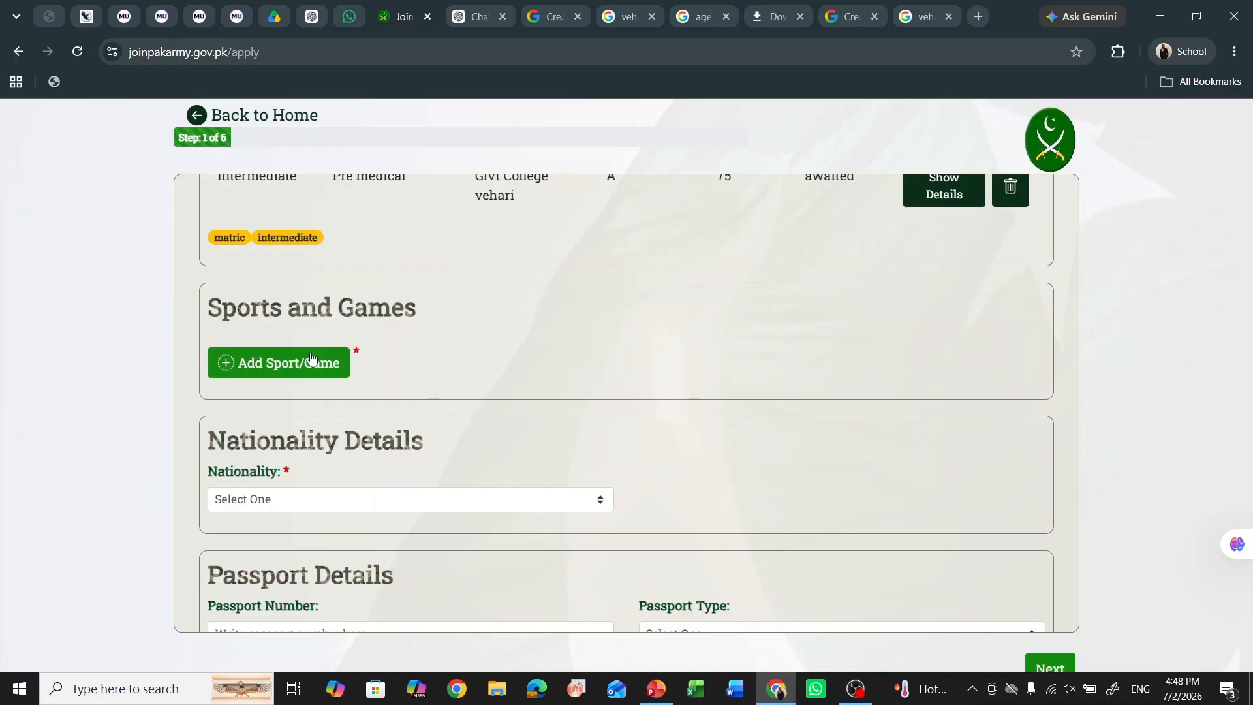
click(311, 362)
click(435, 288)
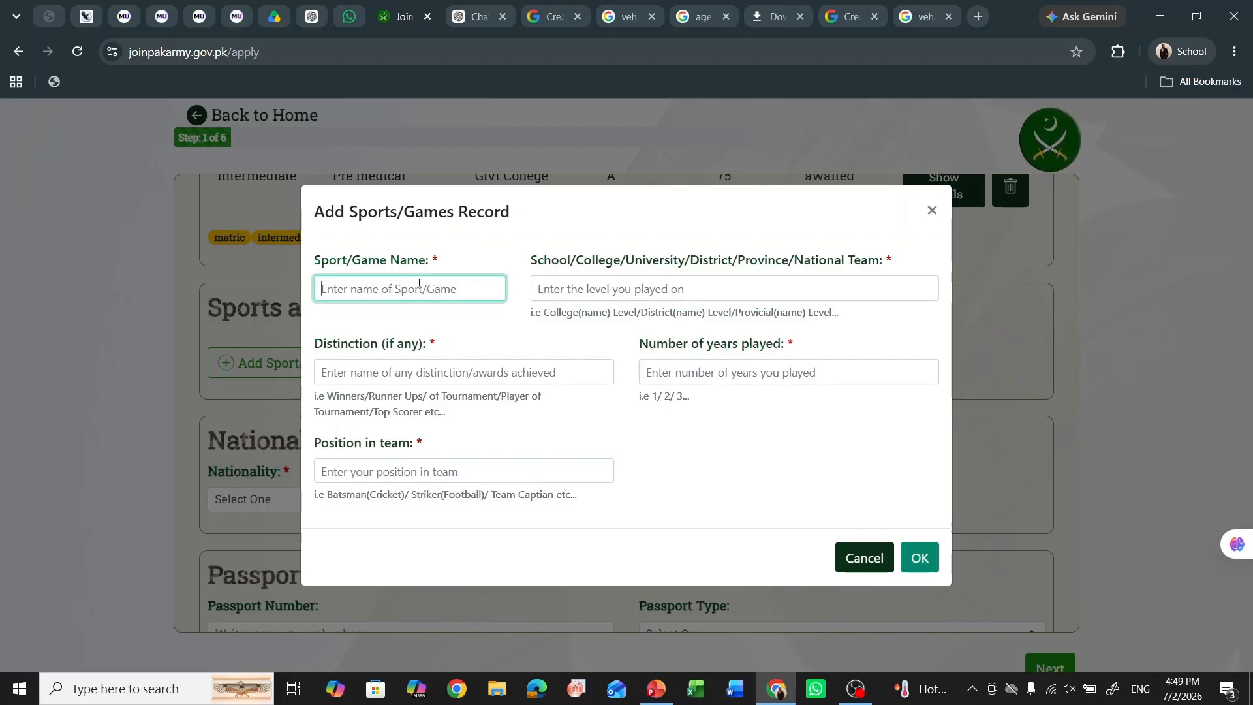
text(badminton)
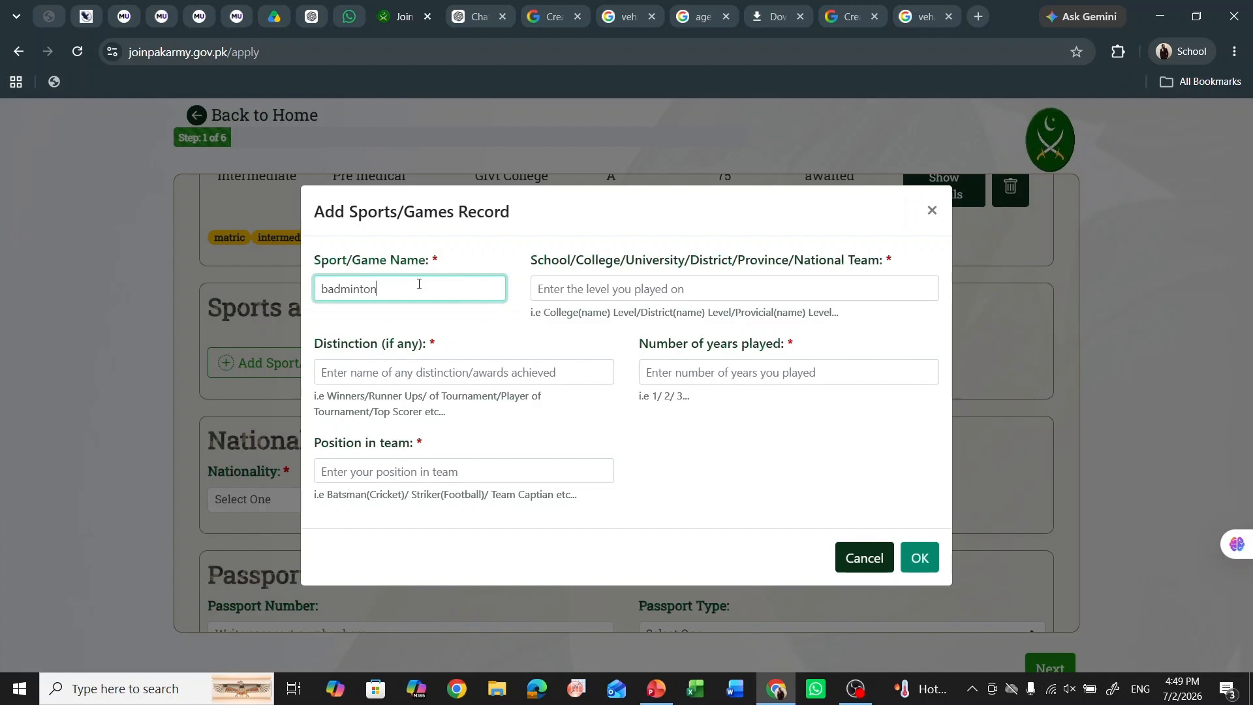
click(592, 296)
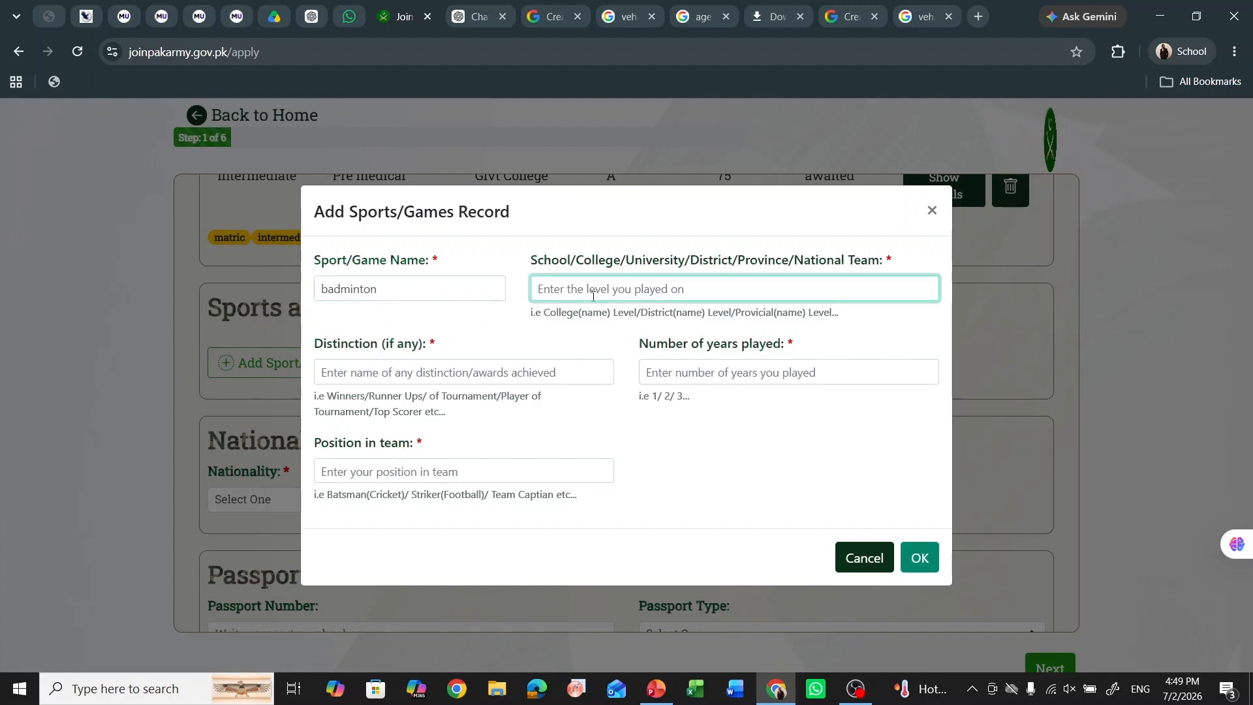
text(coll)
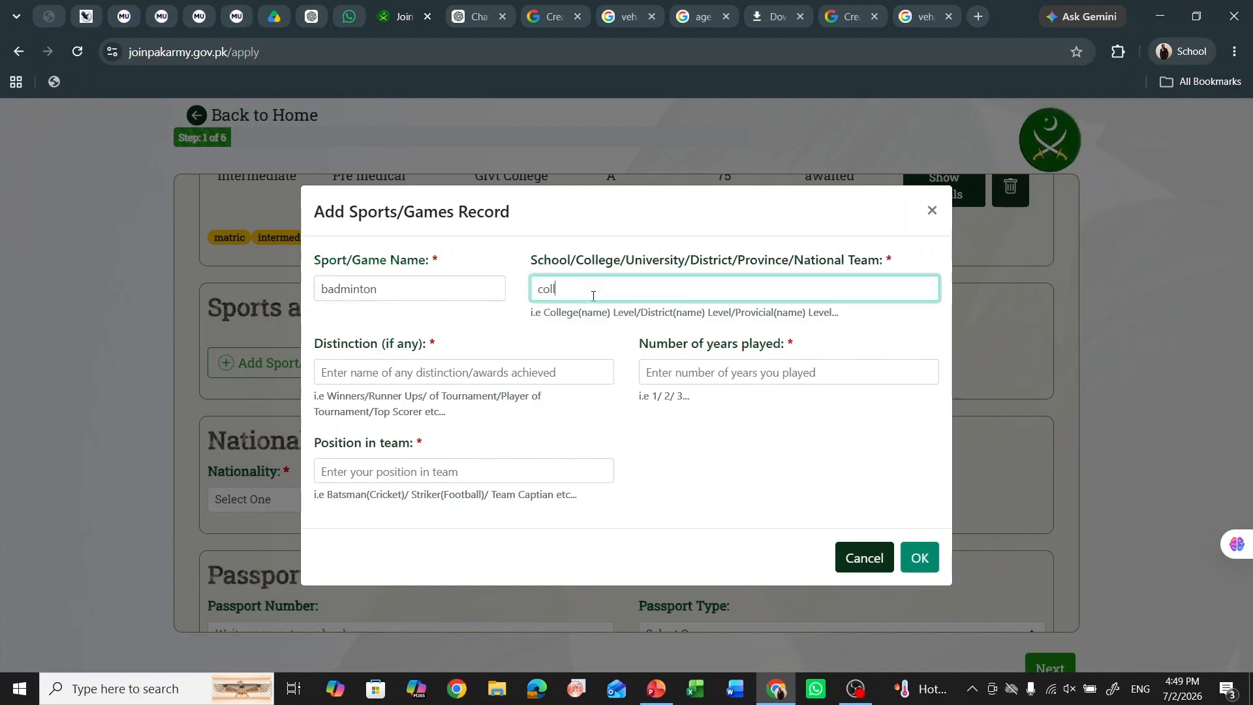
text(ege)
- Record distinction runnerups, 2 years played, position Team Captain, and save the entry
click(389, 372)
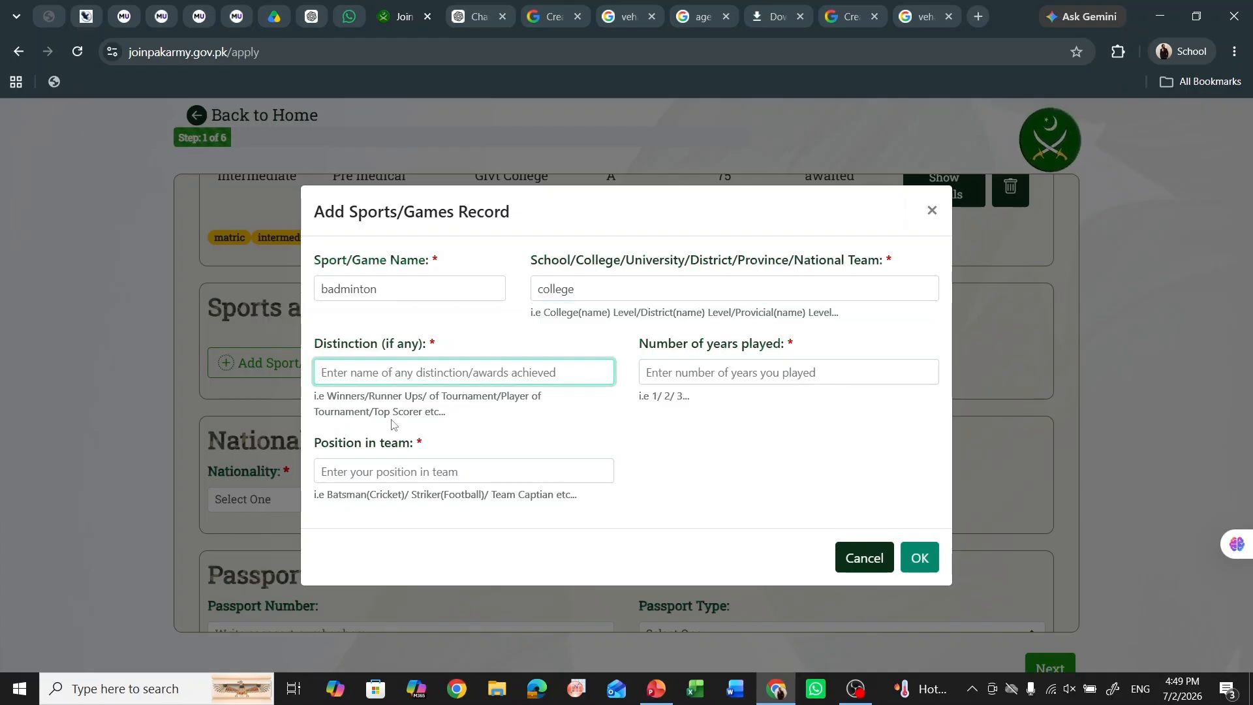
text(ru)
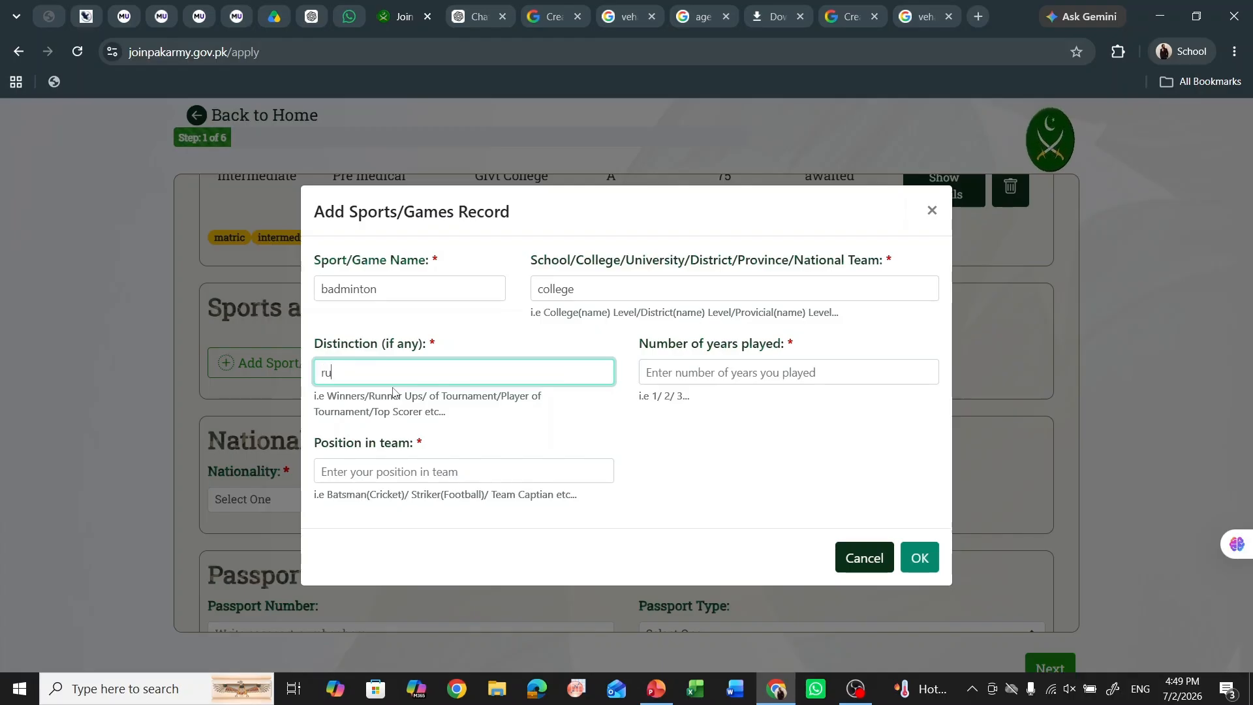
text(nnerups)
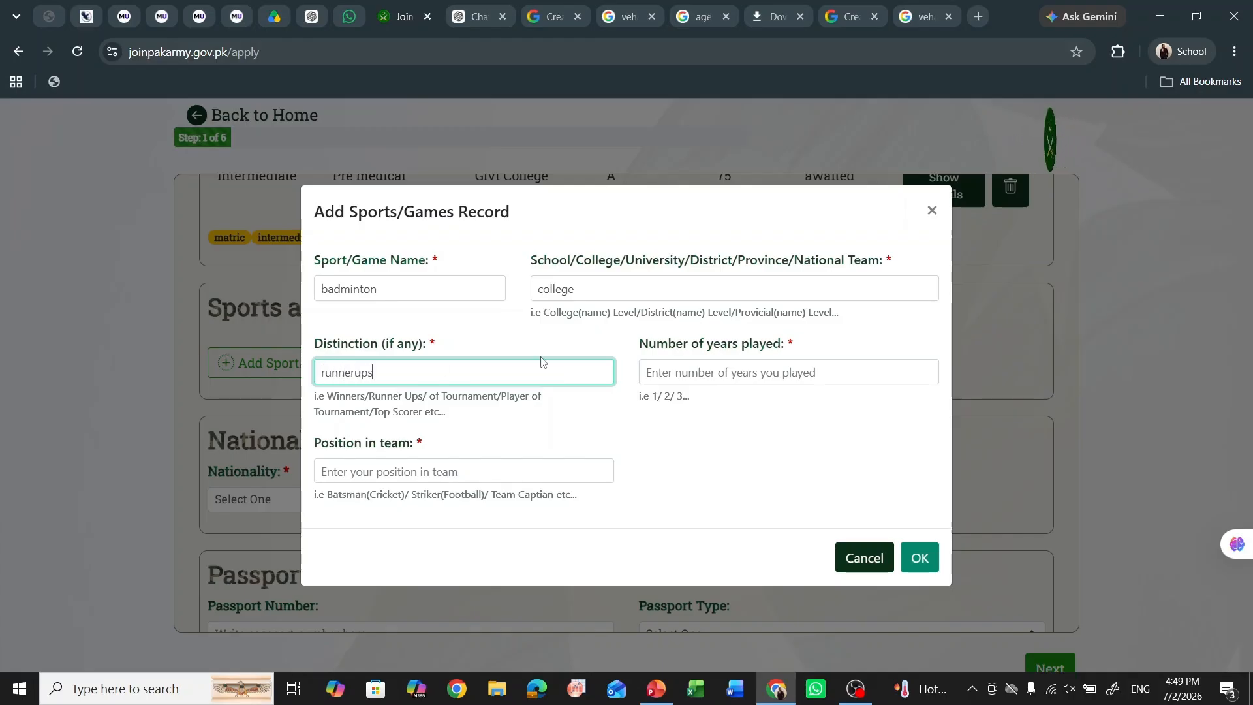
click(700, 381)
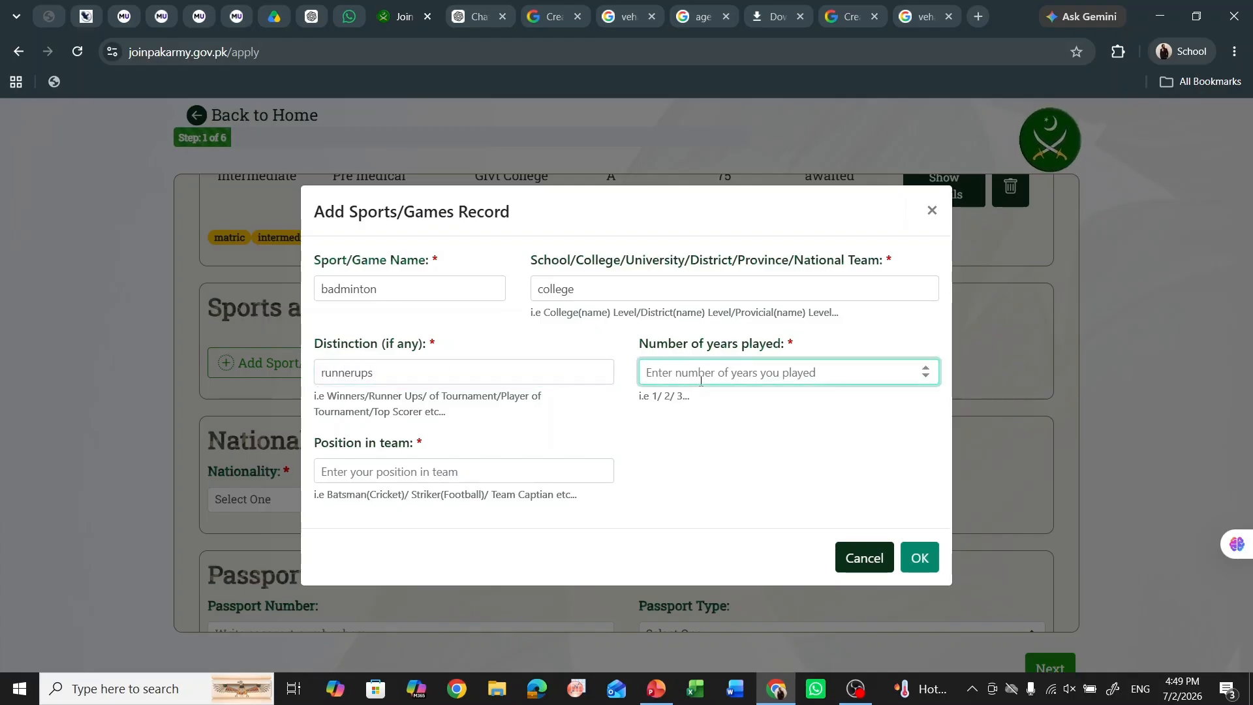
text(2)
click(412, 472)
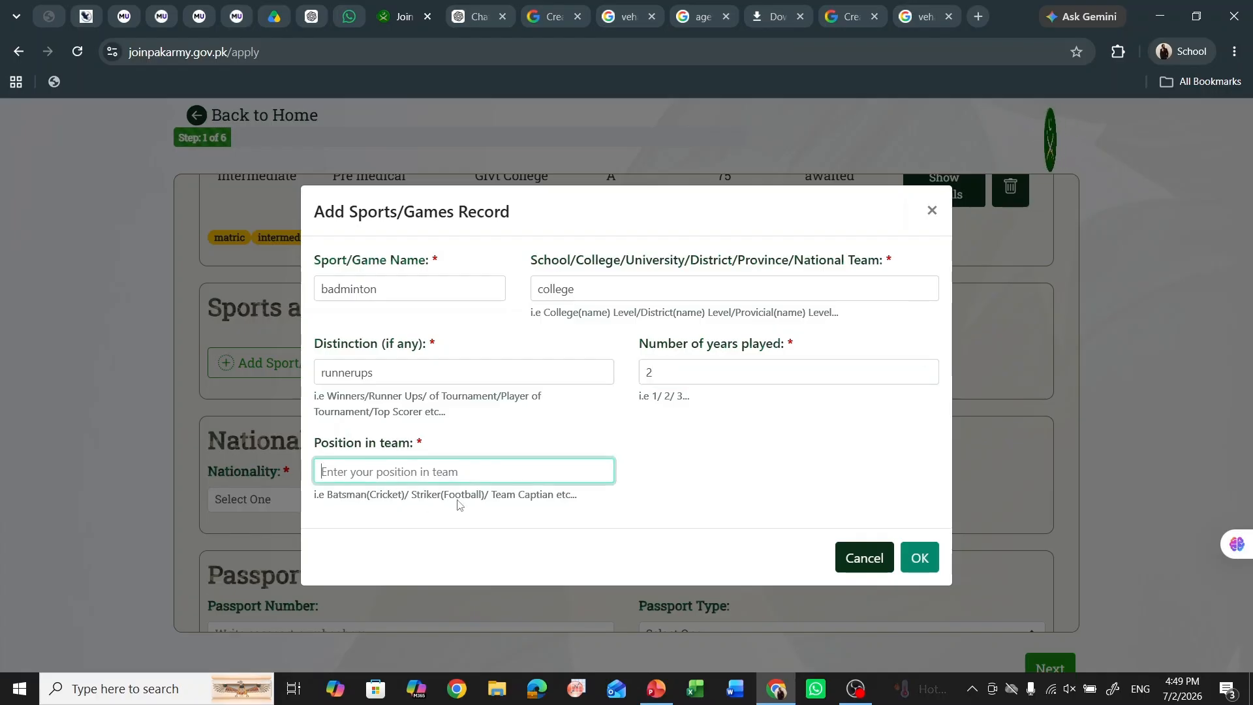
text(Team Cap)
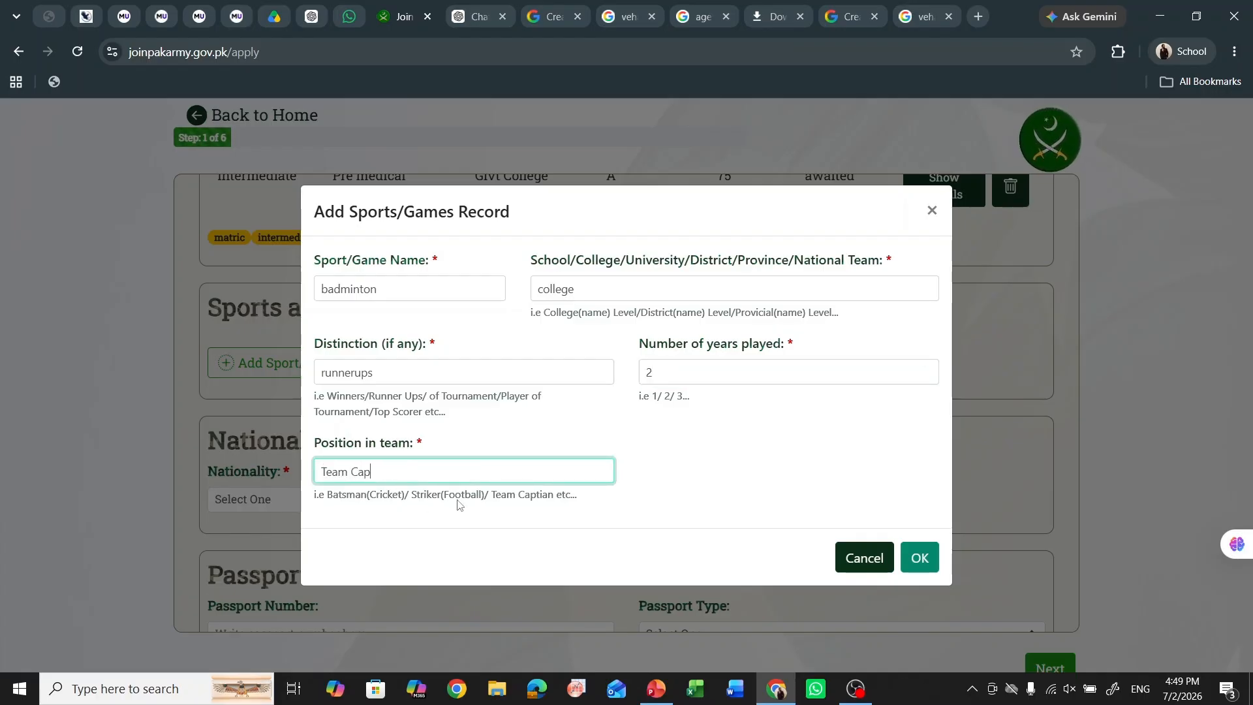
text(tain)
click(913, 562)
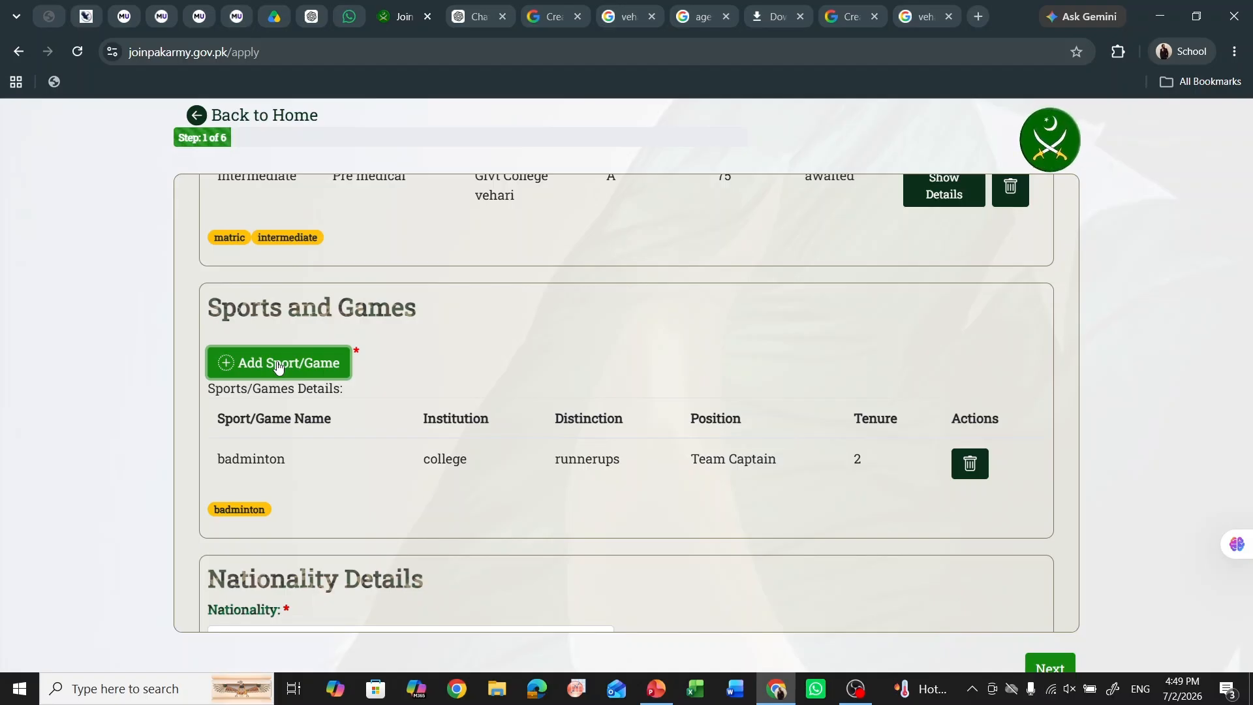
- Set the nationality to Pakistani
scroll(408, 340, down, 4)
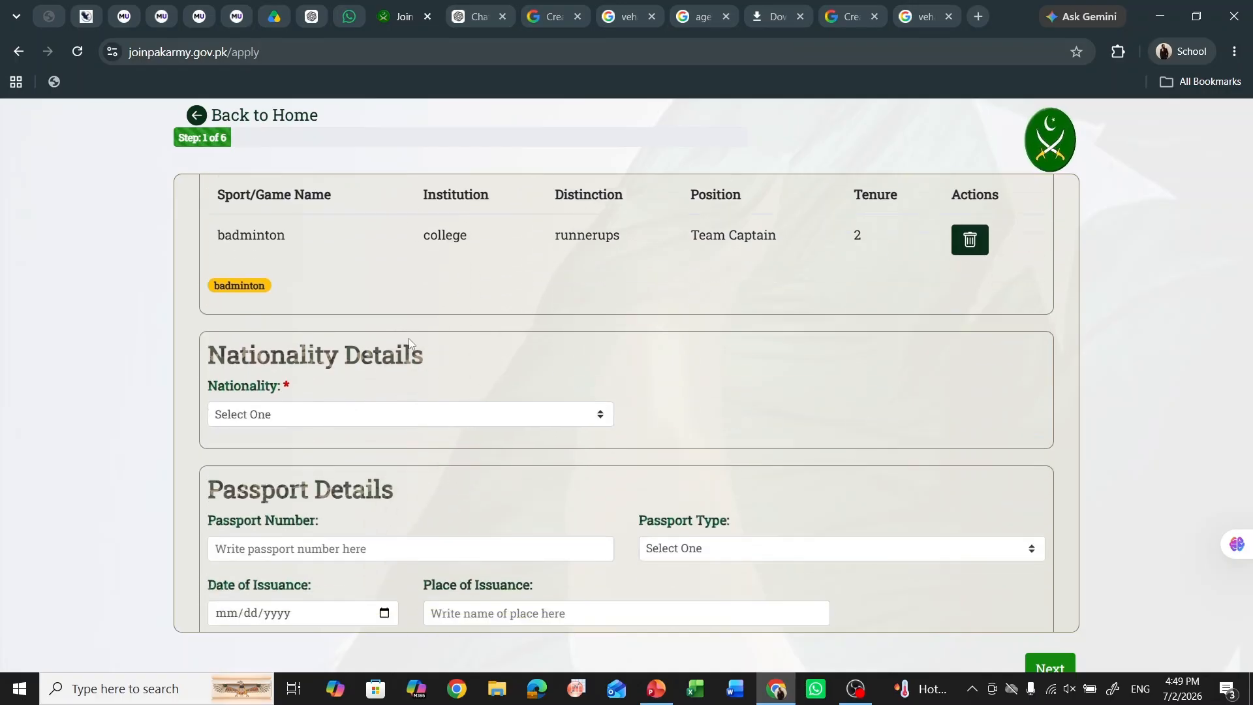
click(437, 377)
click(382, 423)
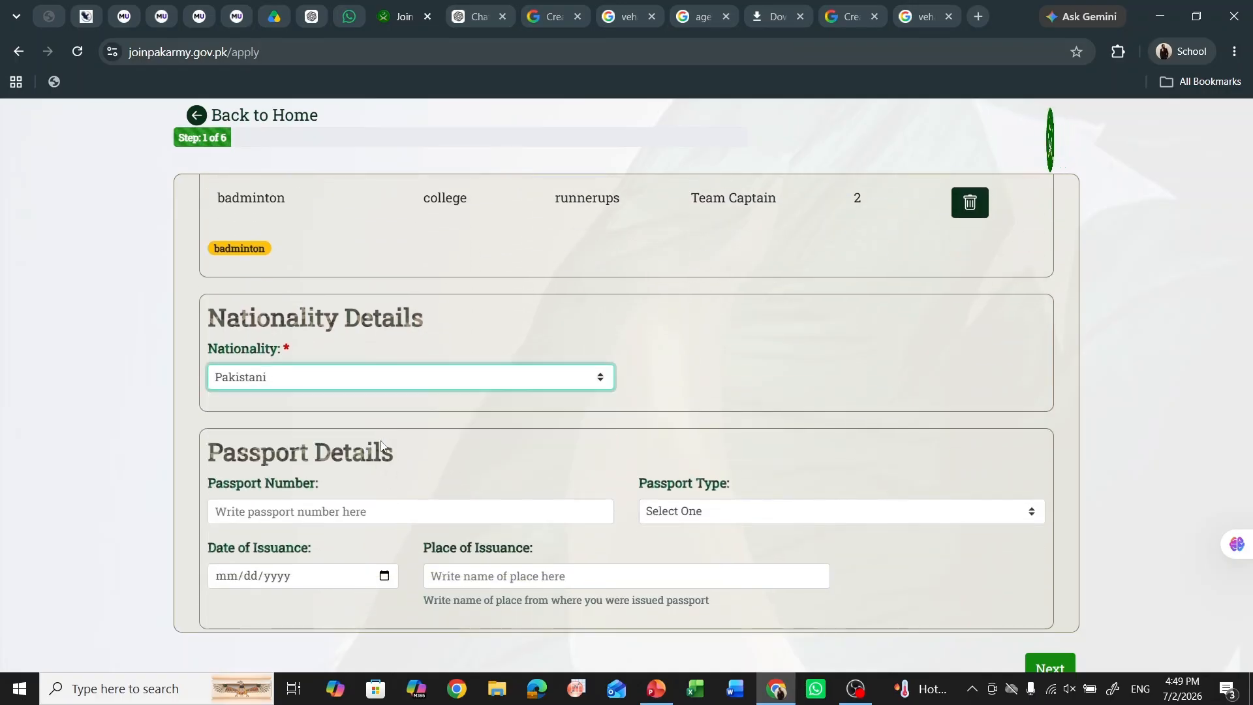
scroll(365, 366, down, 3)
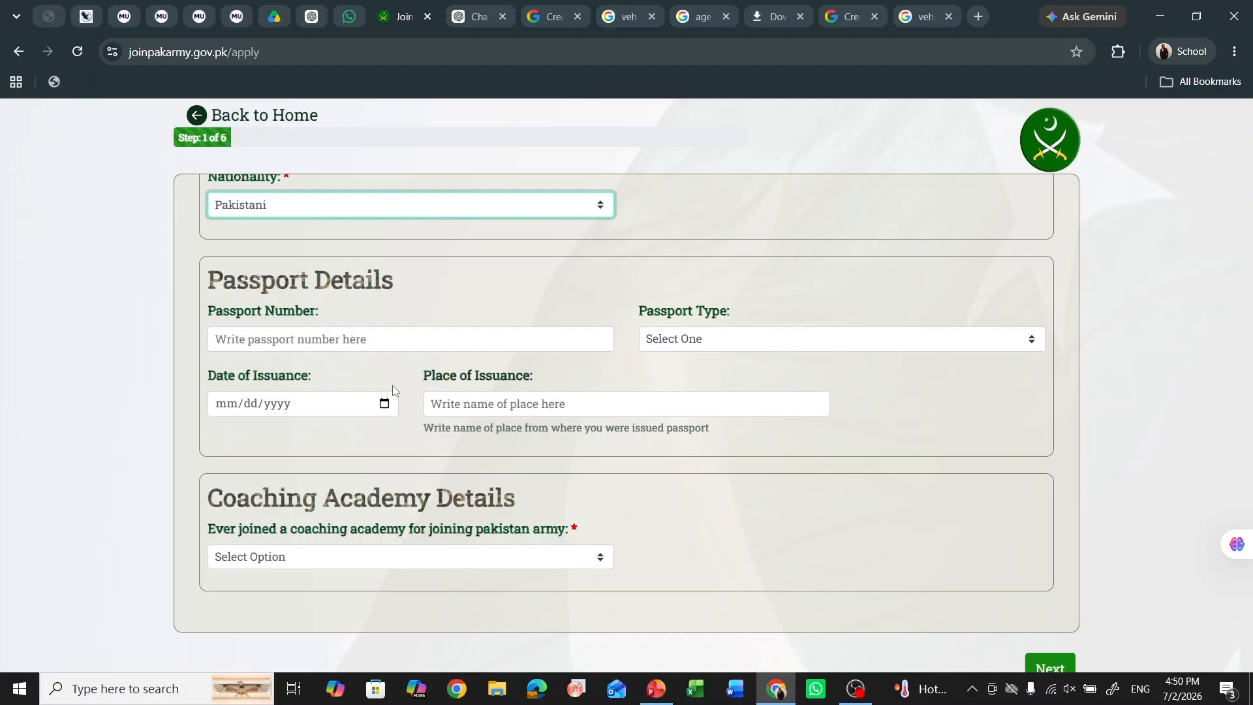
scroll(393, 387, down, 1)
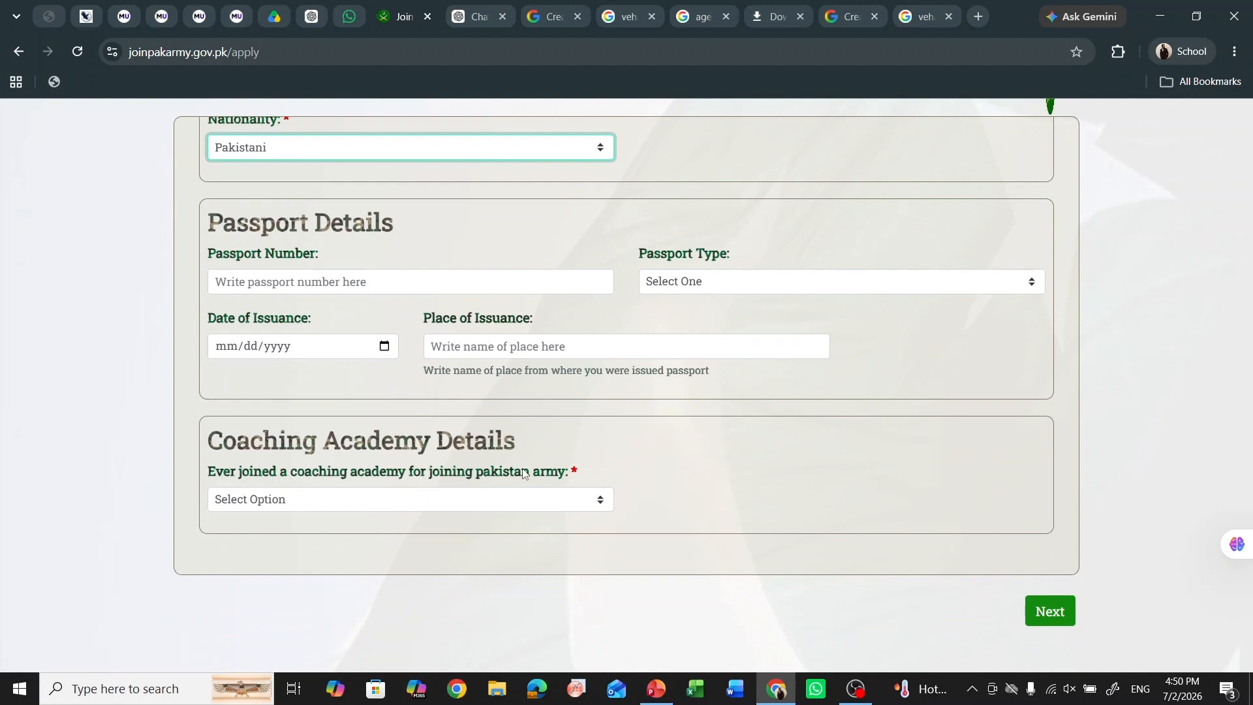
- Answer Yes to having joined a coaching academy, correcting the earlier No
click(559, 501)
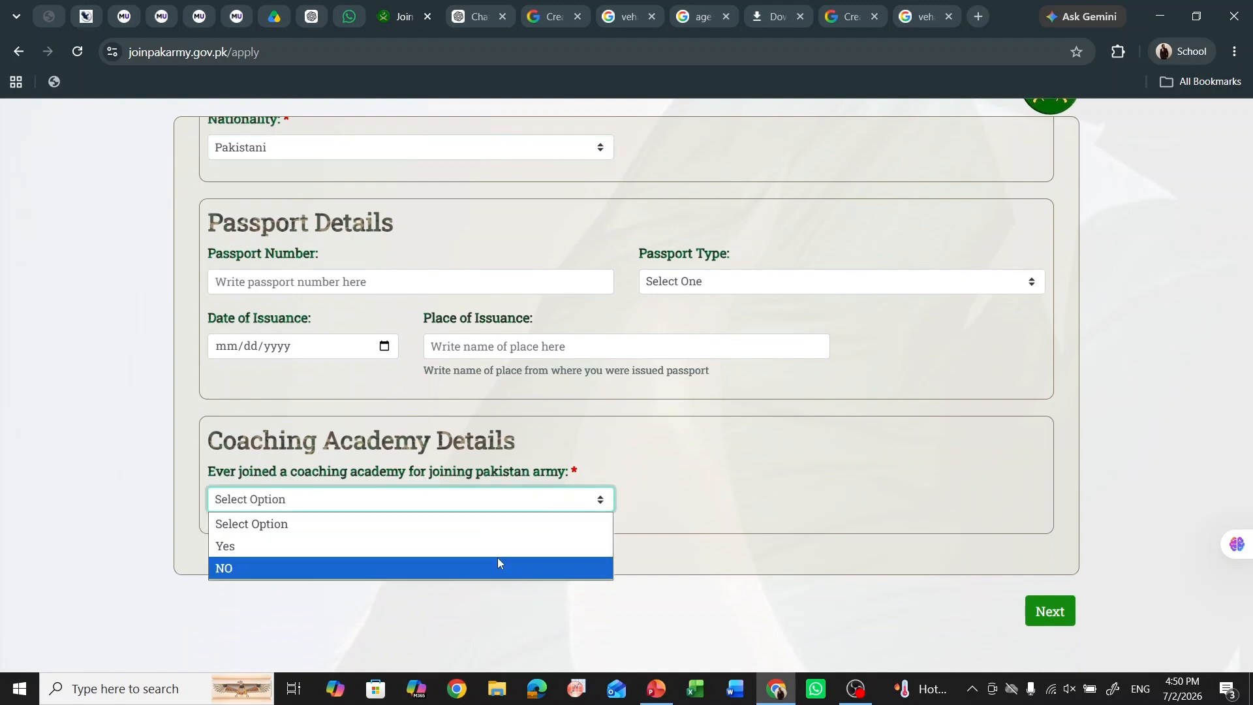
click(498, 561)
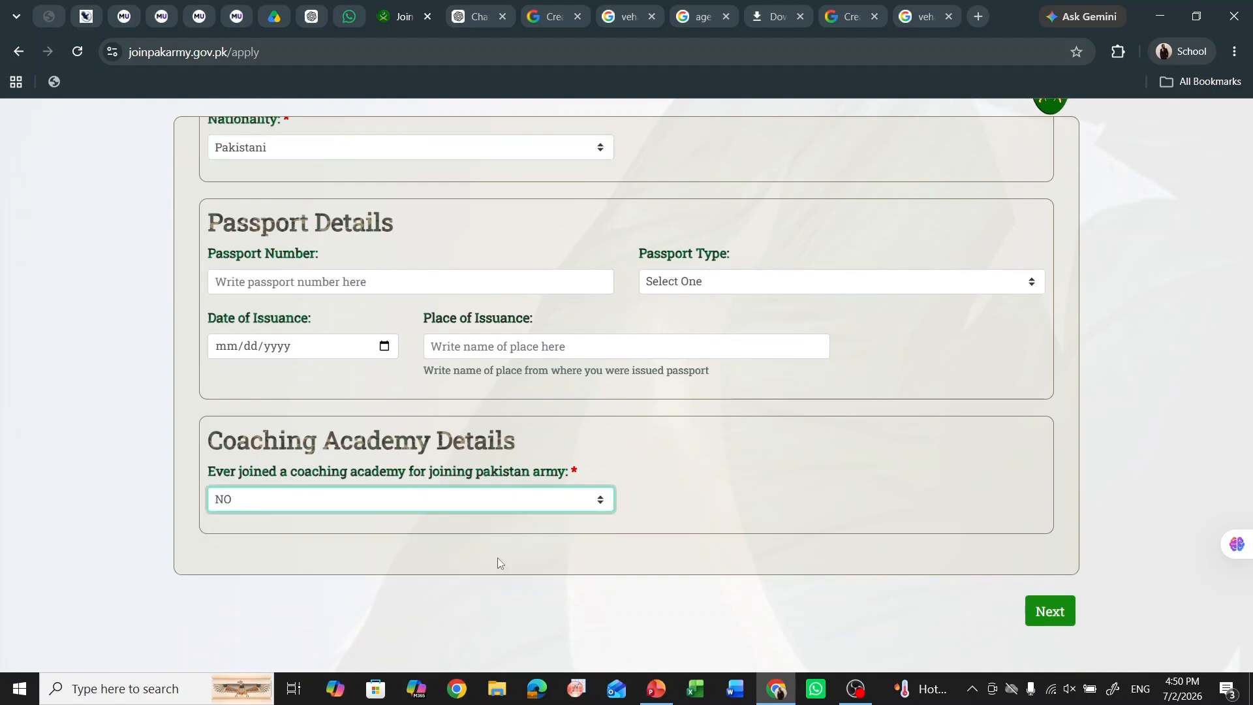
click(501, 508)
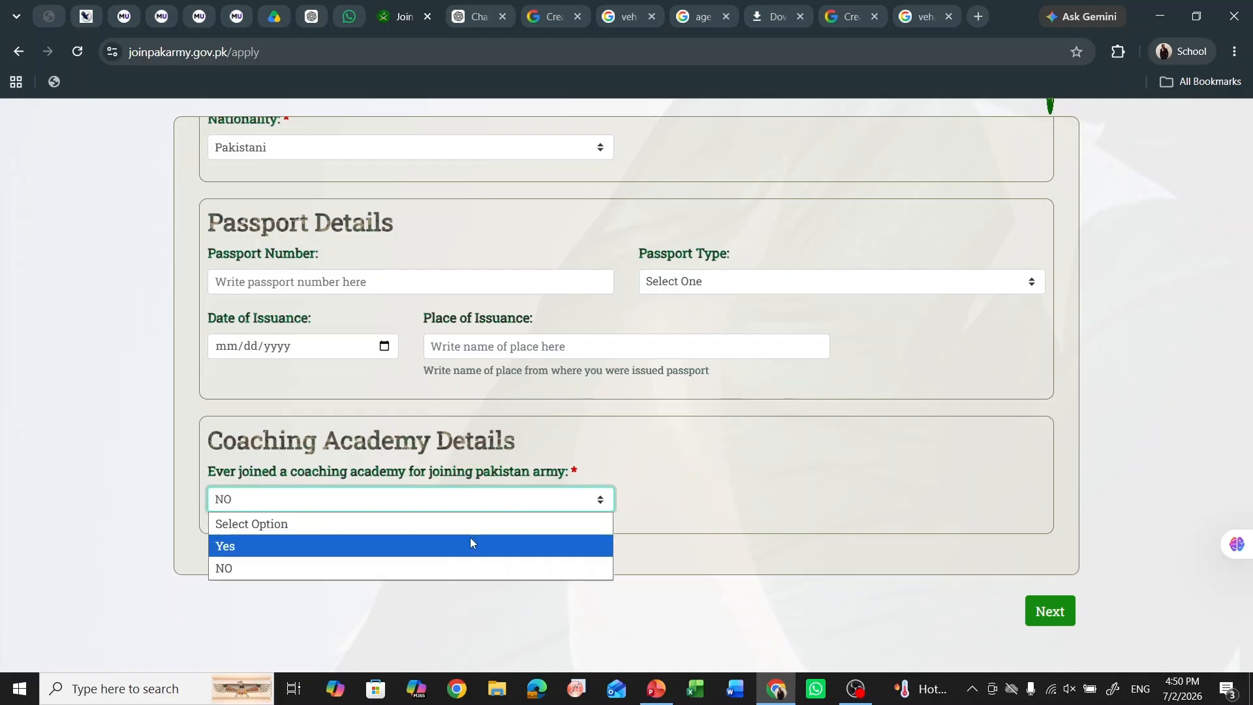
click(470, 545)
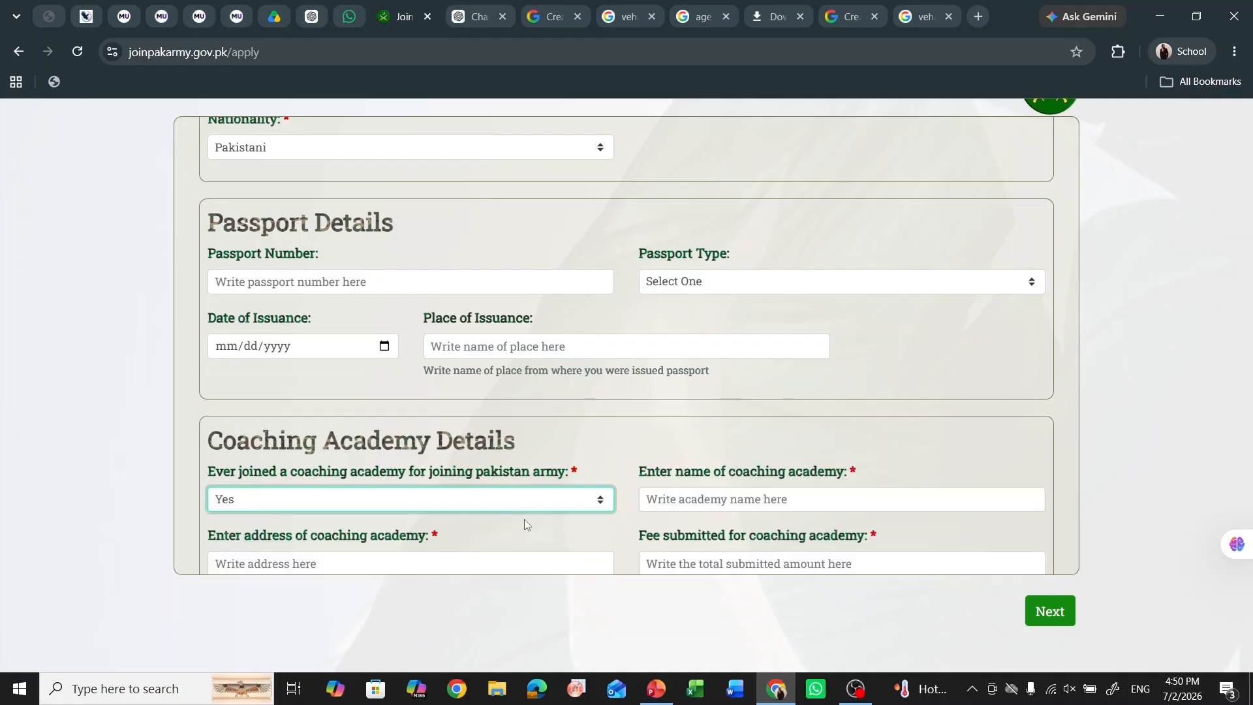
scroll(671, 456, down, 1)
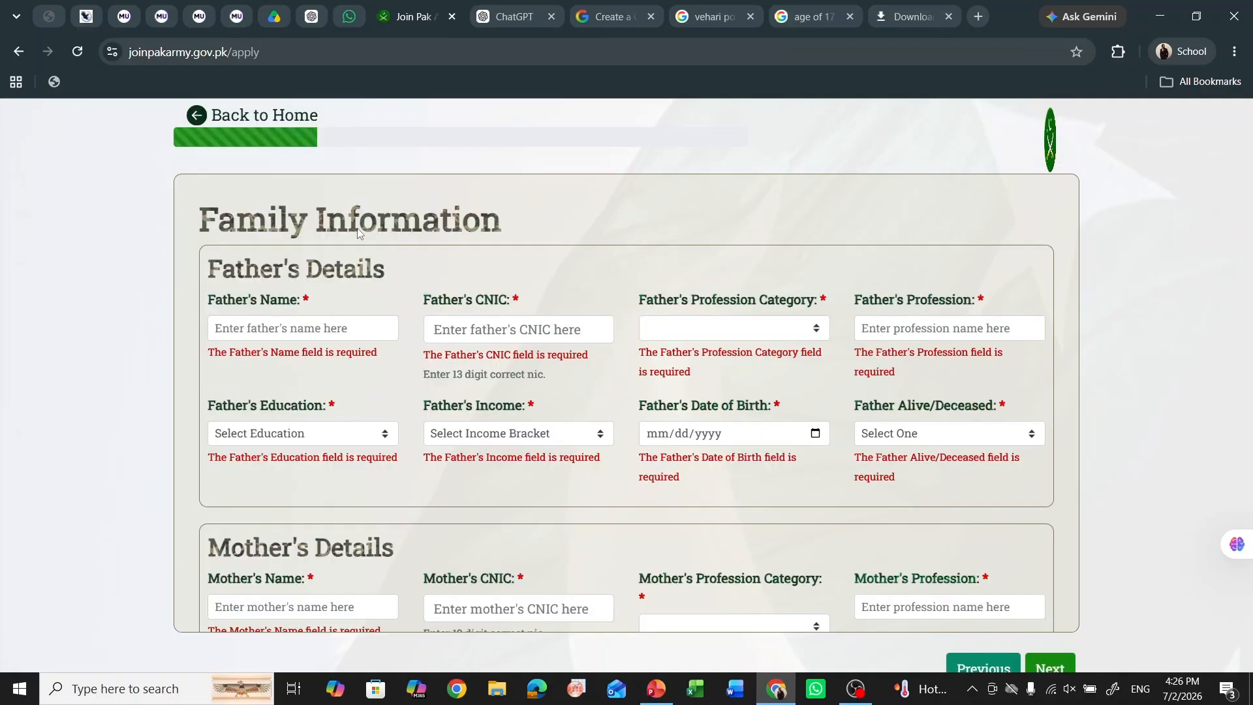
- Enter the father's name and CNIC, profession category Private Job, and profession teacher
click(317, 327)
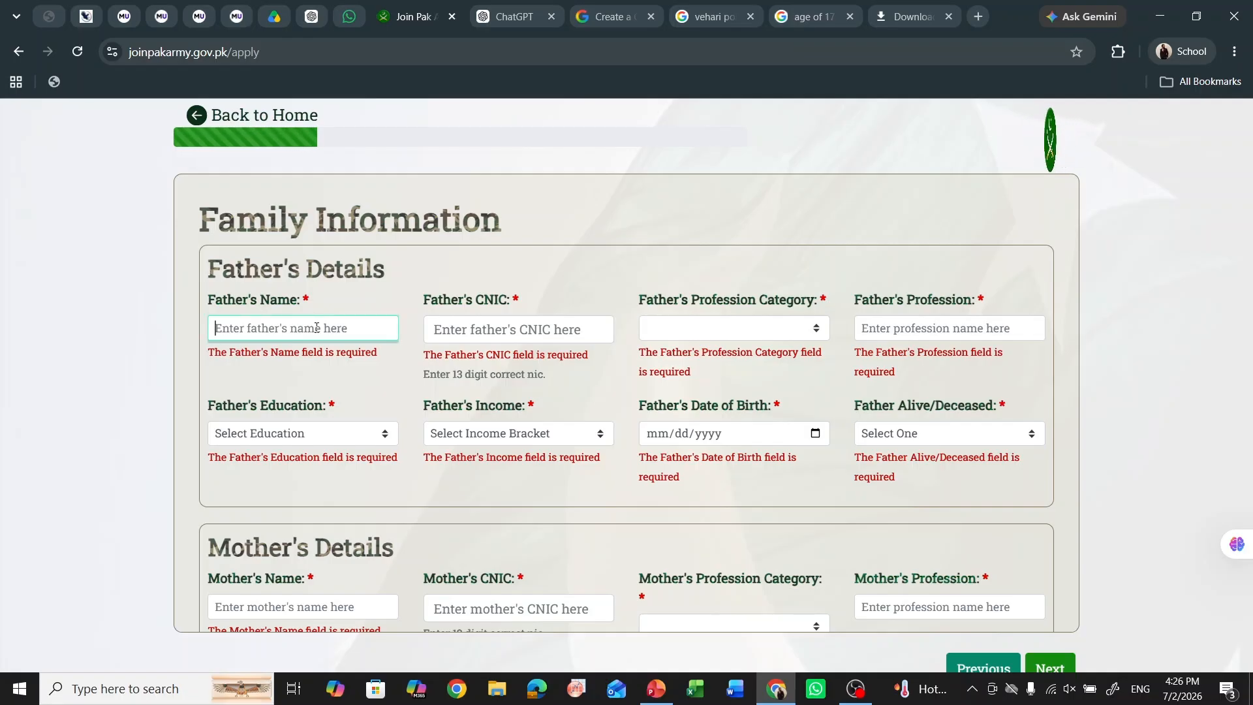
text(M NAWAZ)
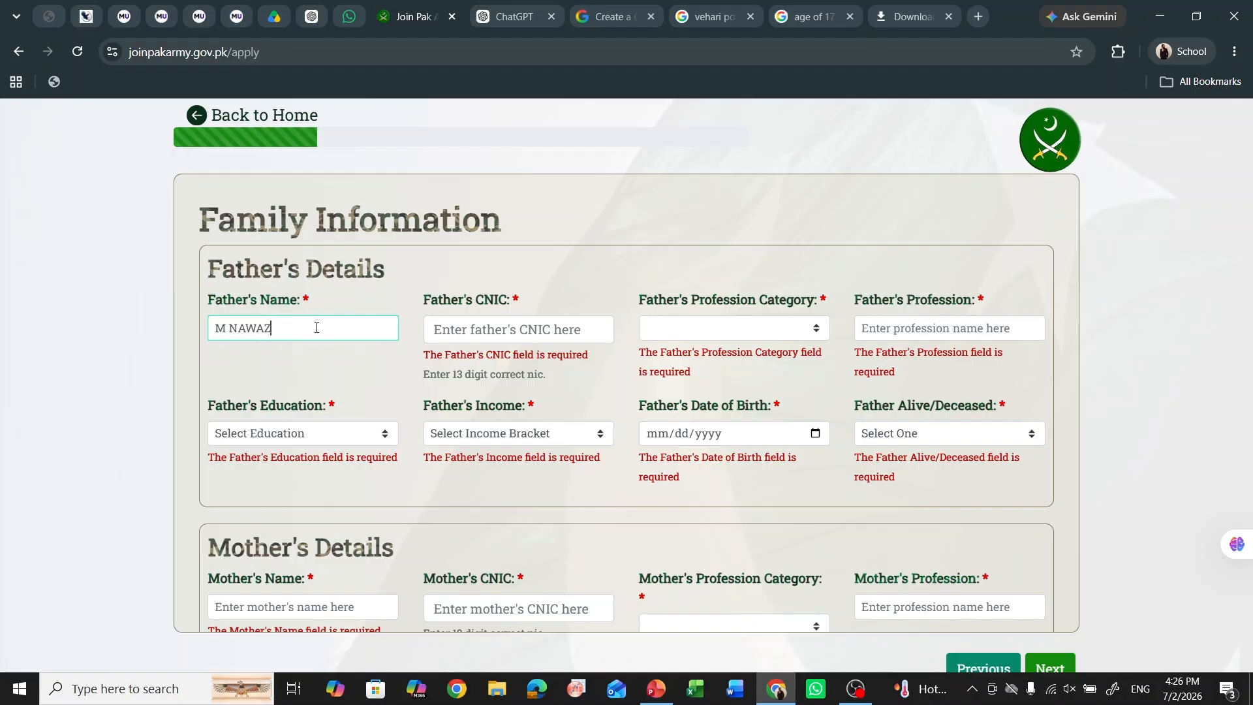
click(480, 332)
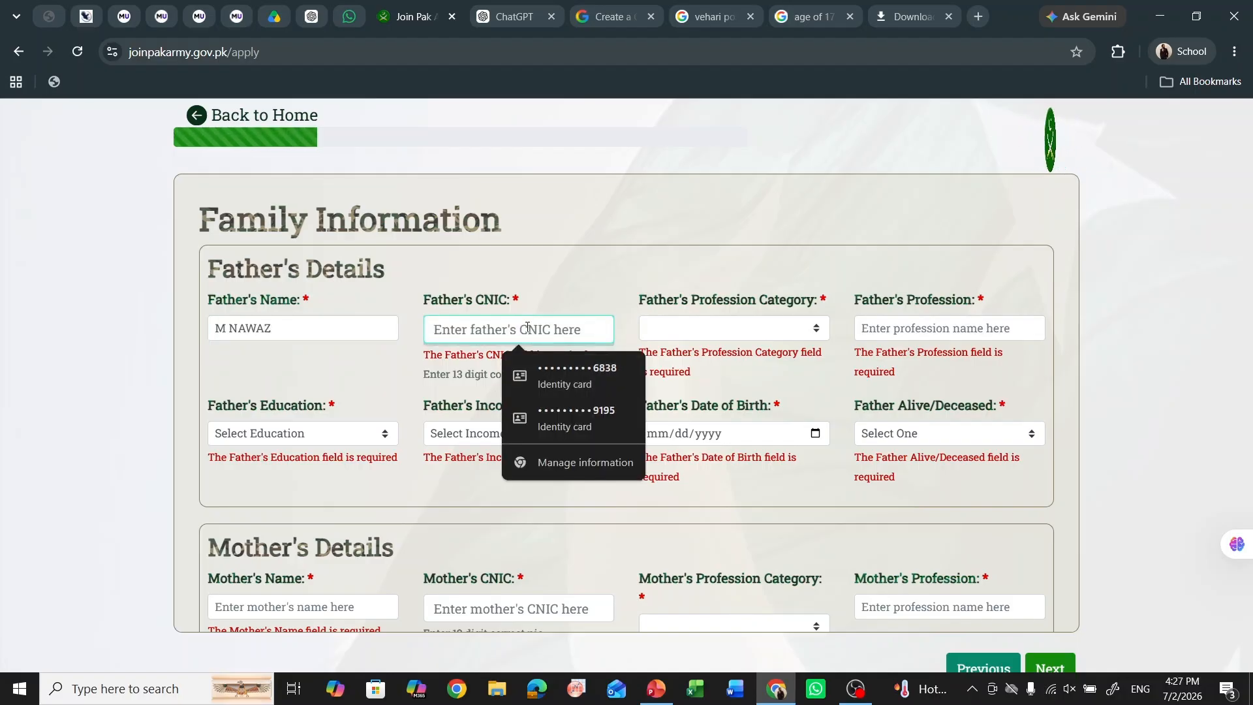
text(22222-2211111-1)
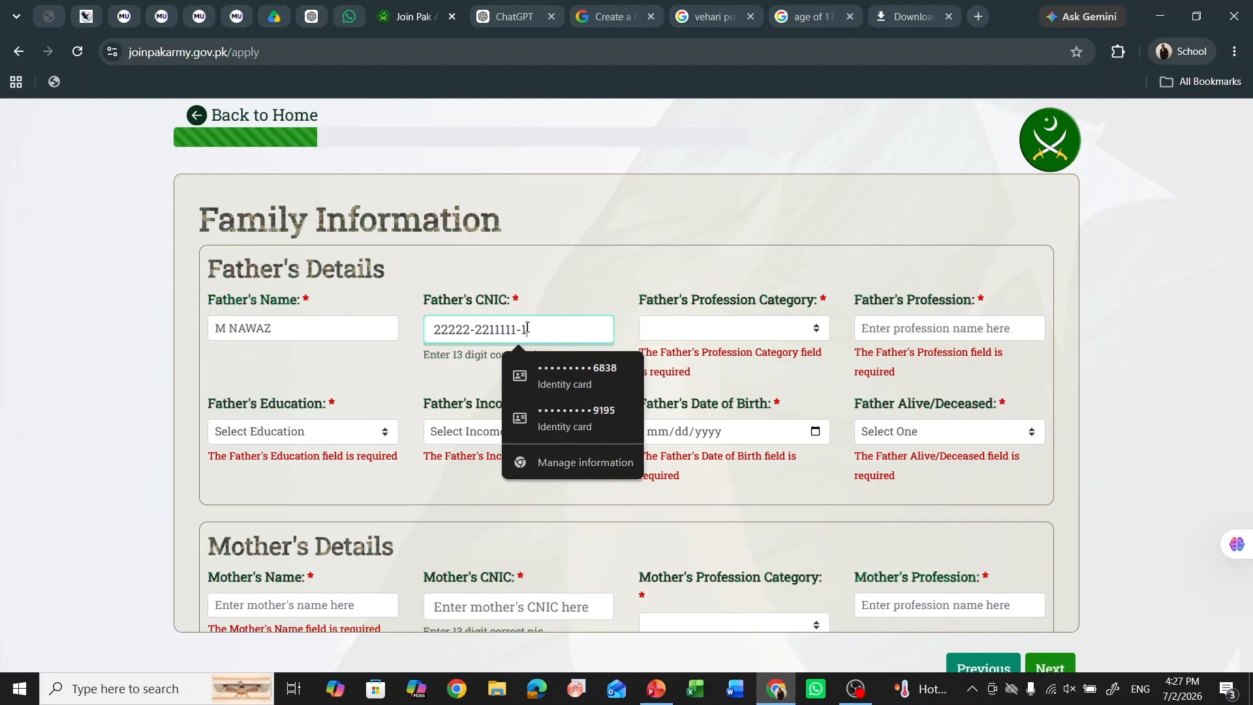
click(736, 345)
click(780, 322)
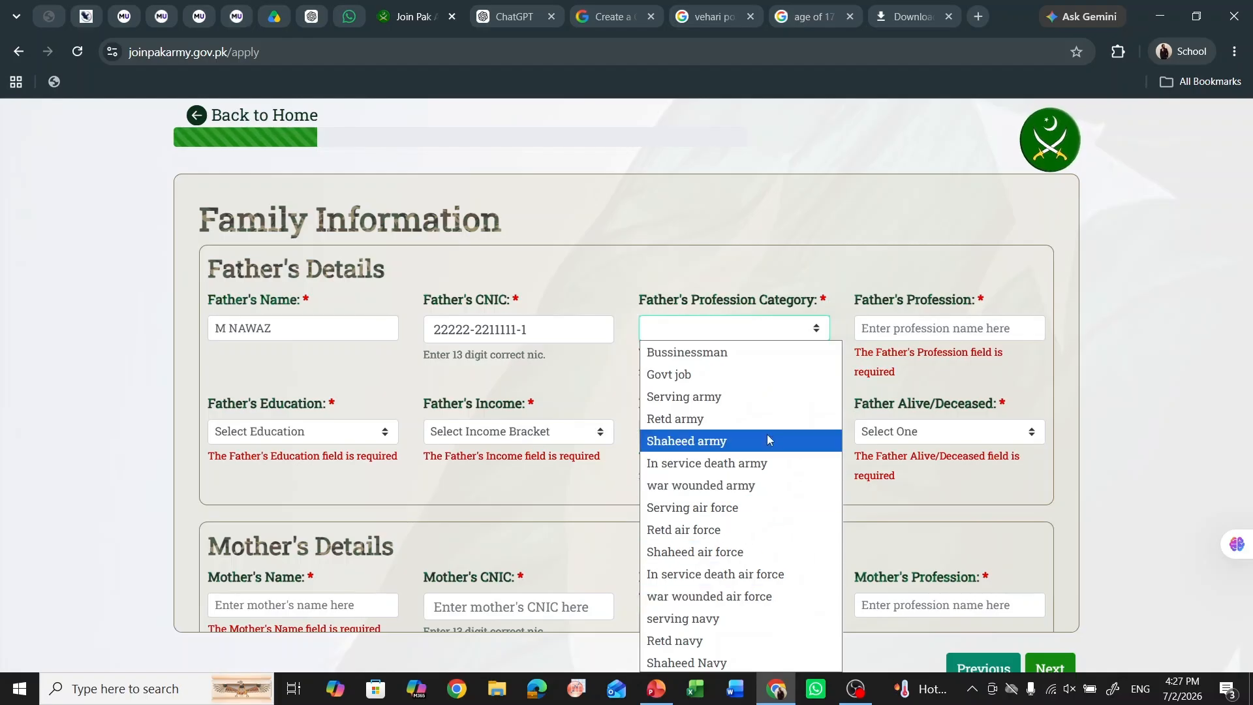
scroll(725, 614, down, 3)
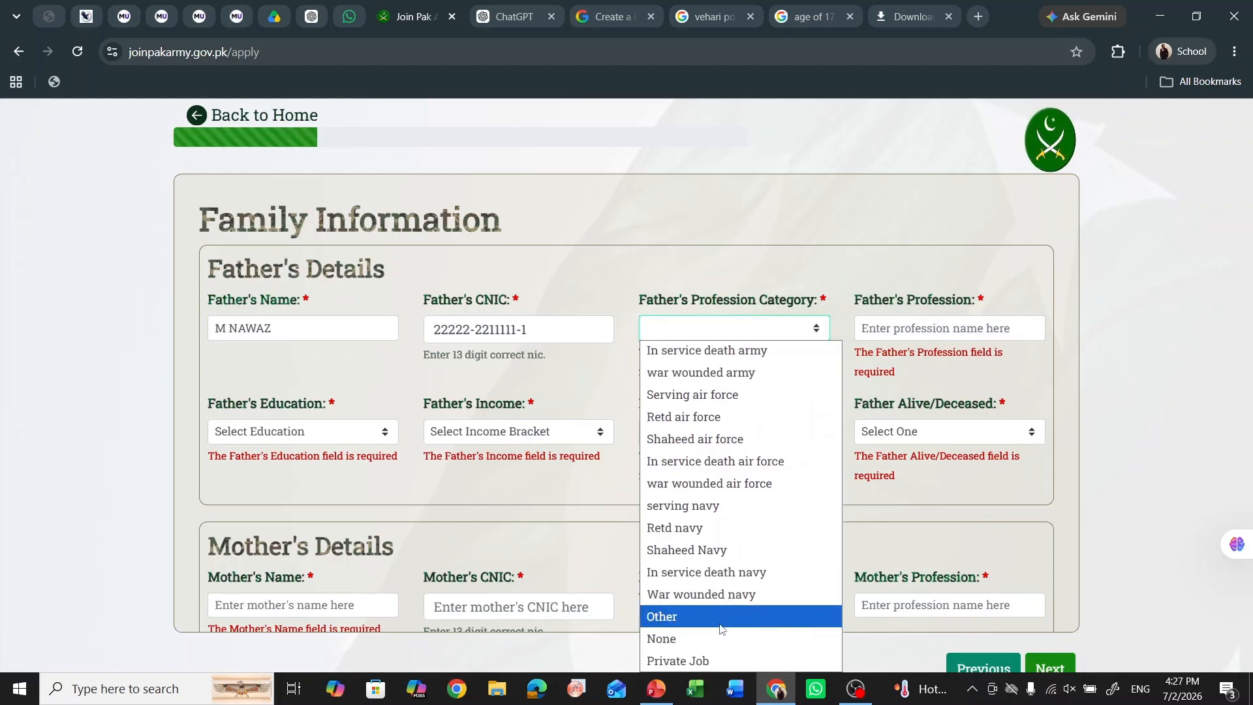
click(714, 656)
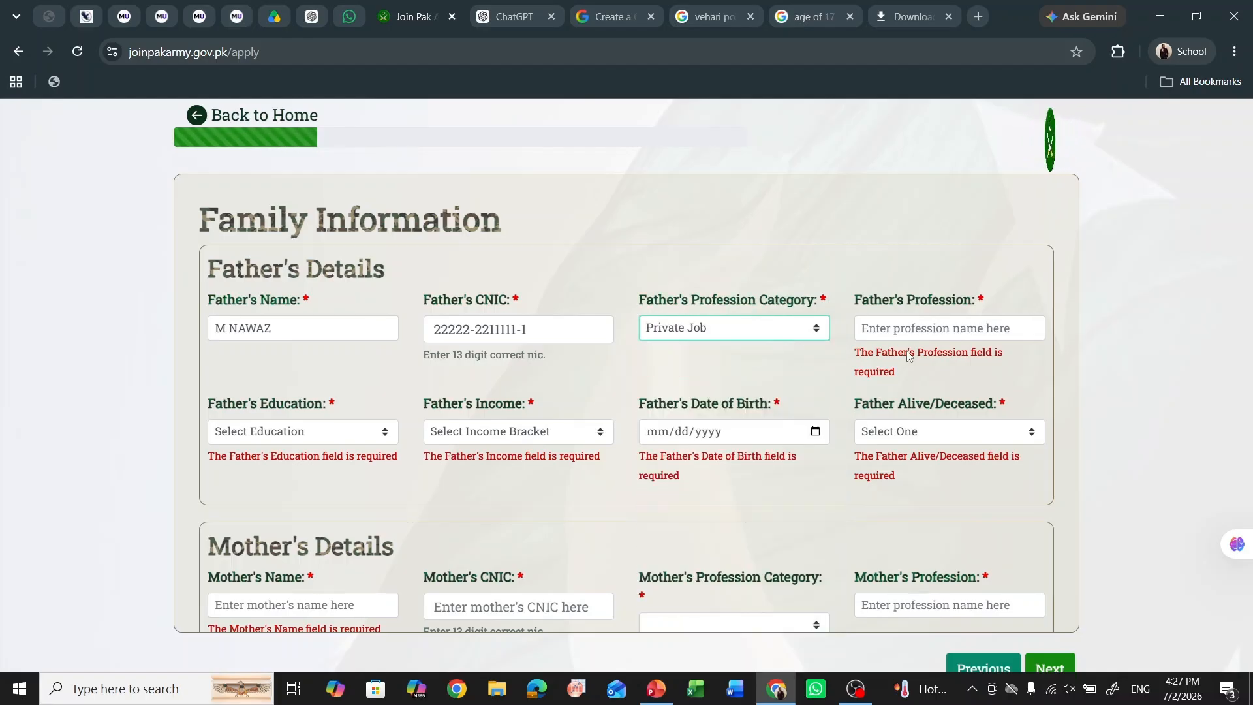
click(935, 326)
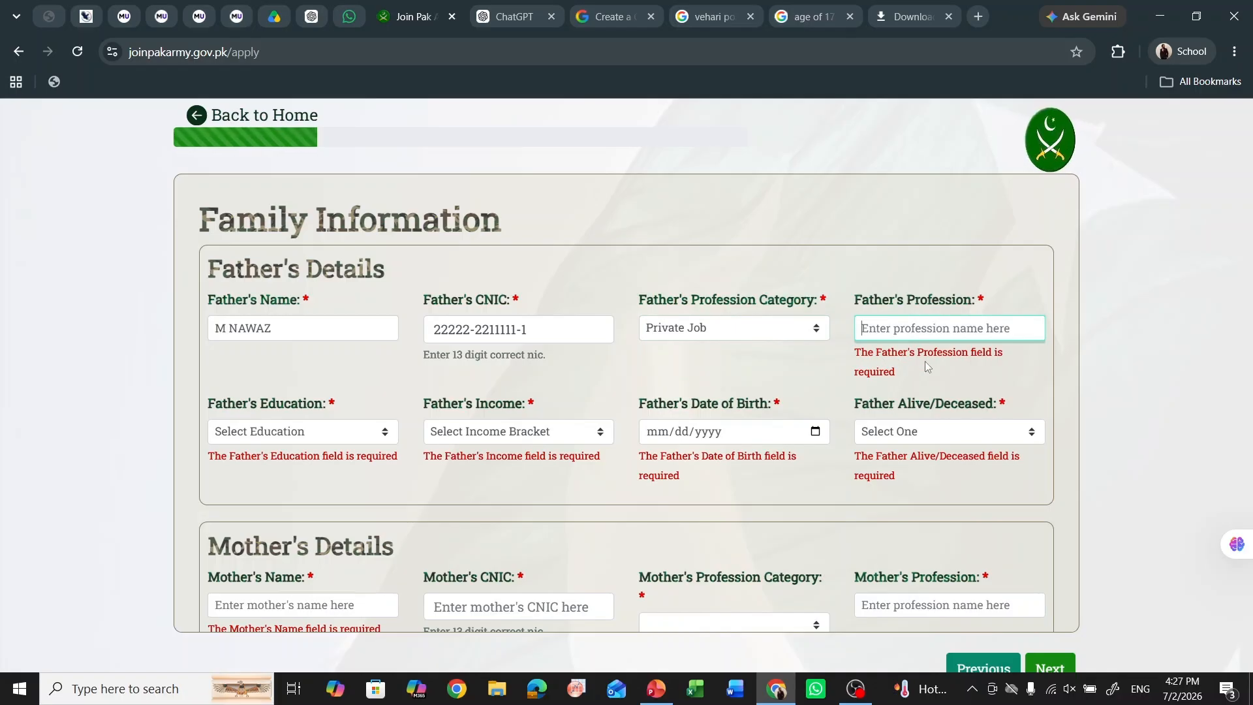
text(teacher)
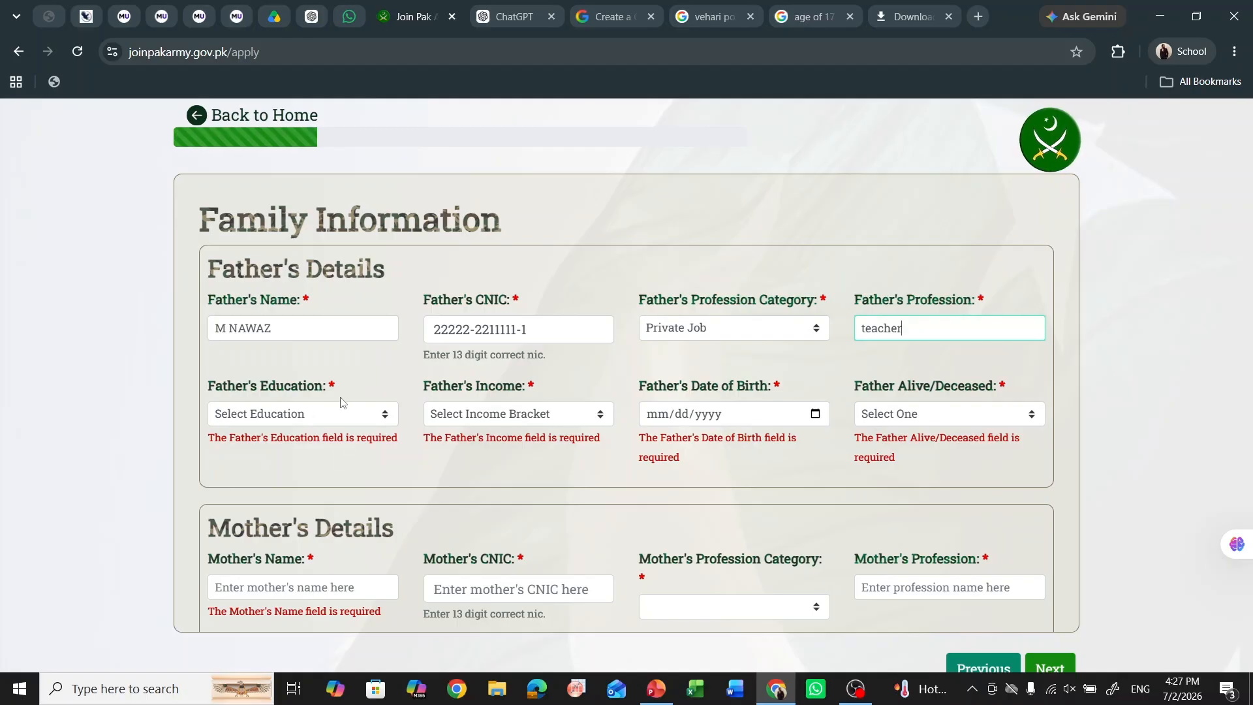
- Set the father's education to Graduate and income to Less than 50k
click(346, 414)
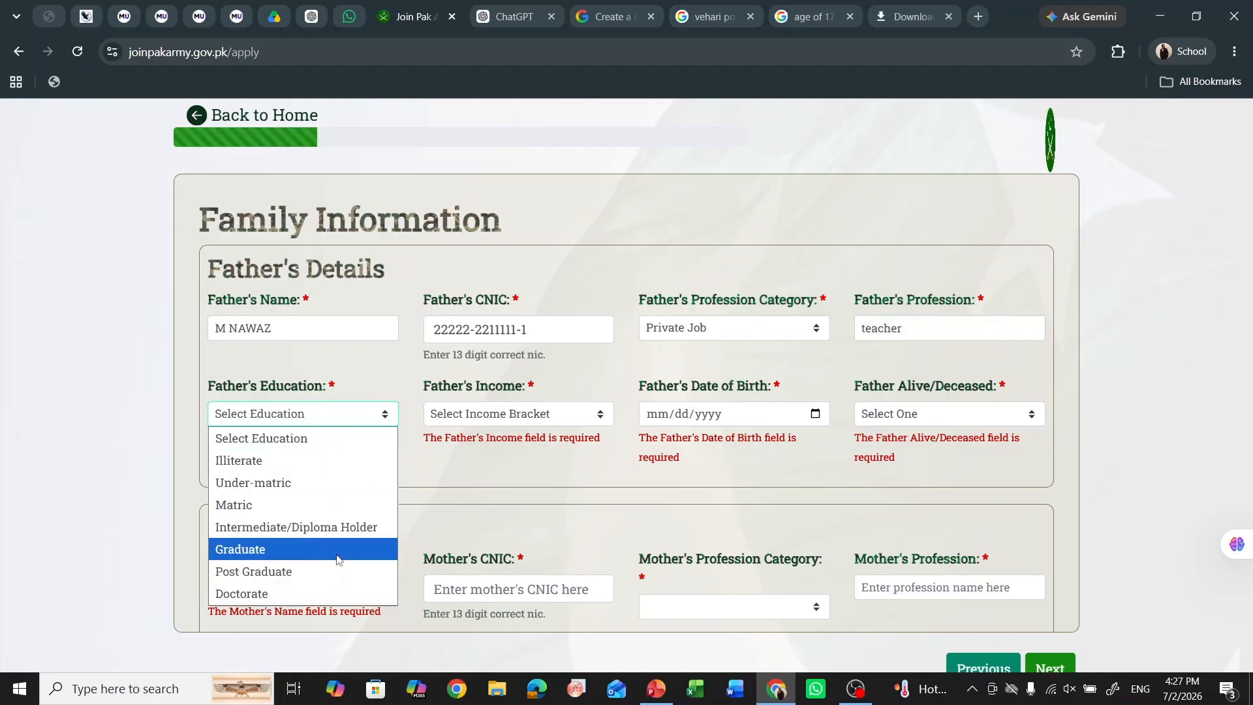
click(333, 549)
click(497, 422)
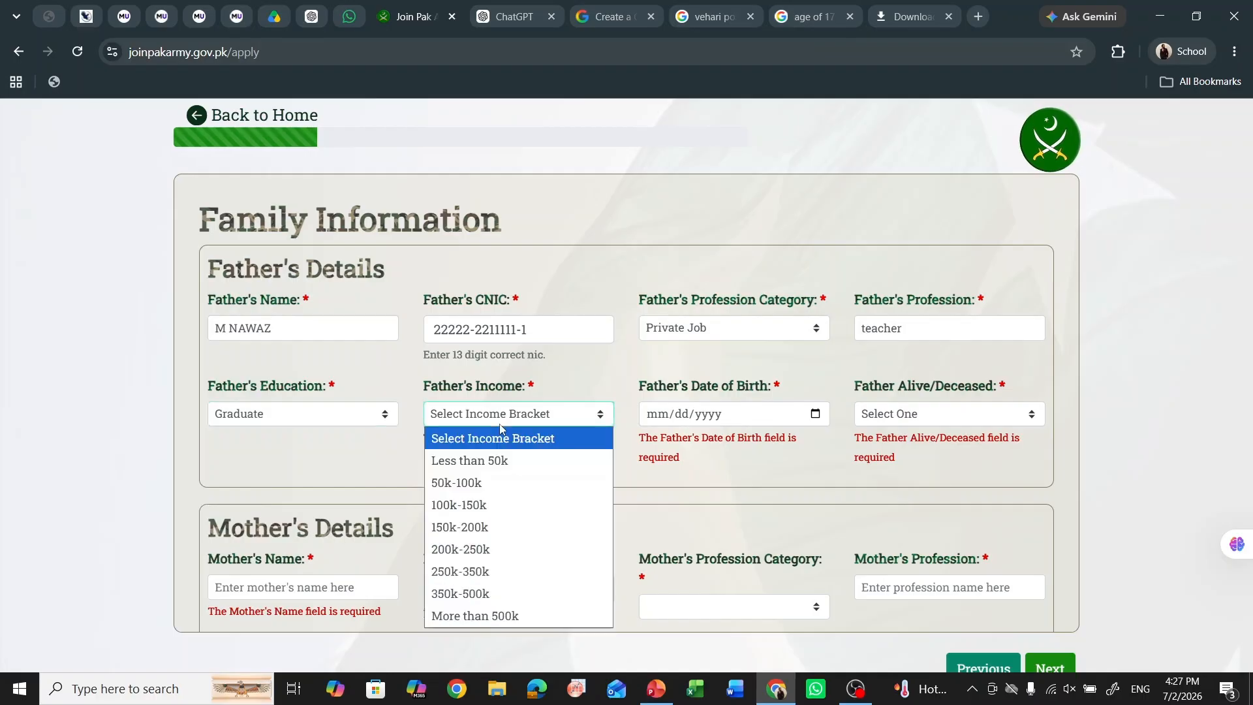
click(517, 461)
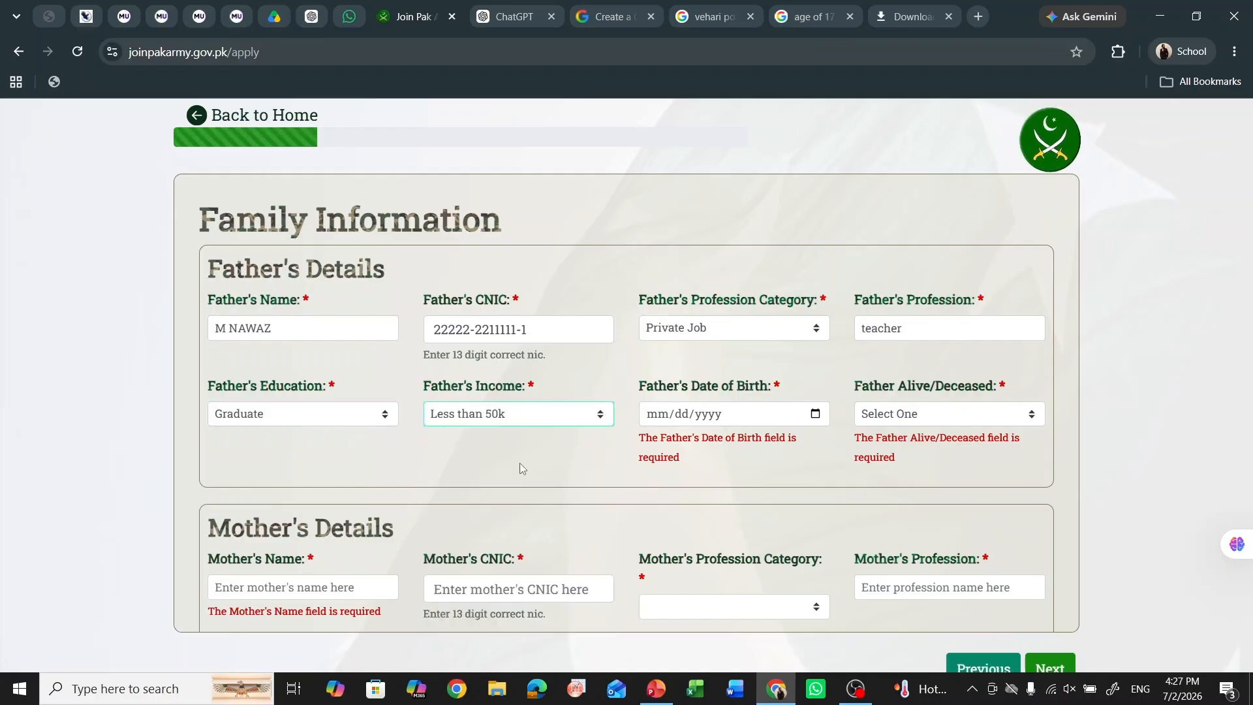
click(570, 426)
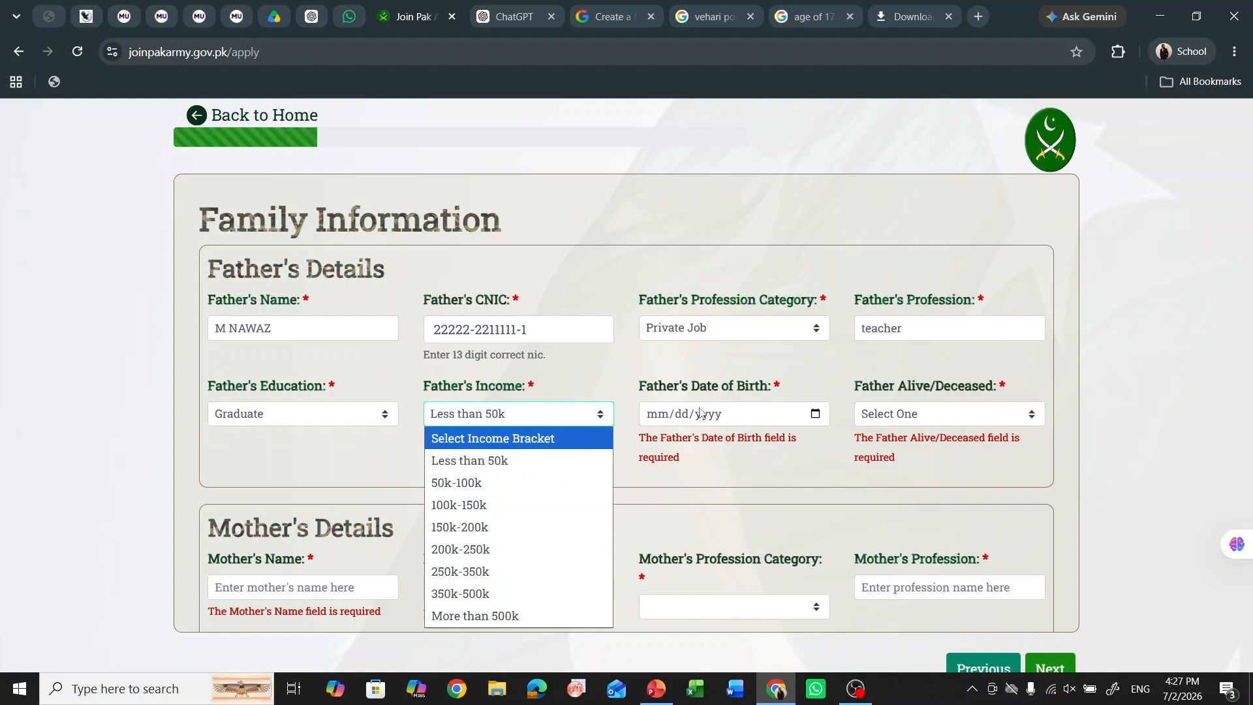
click(738, 414)
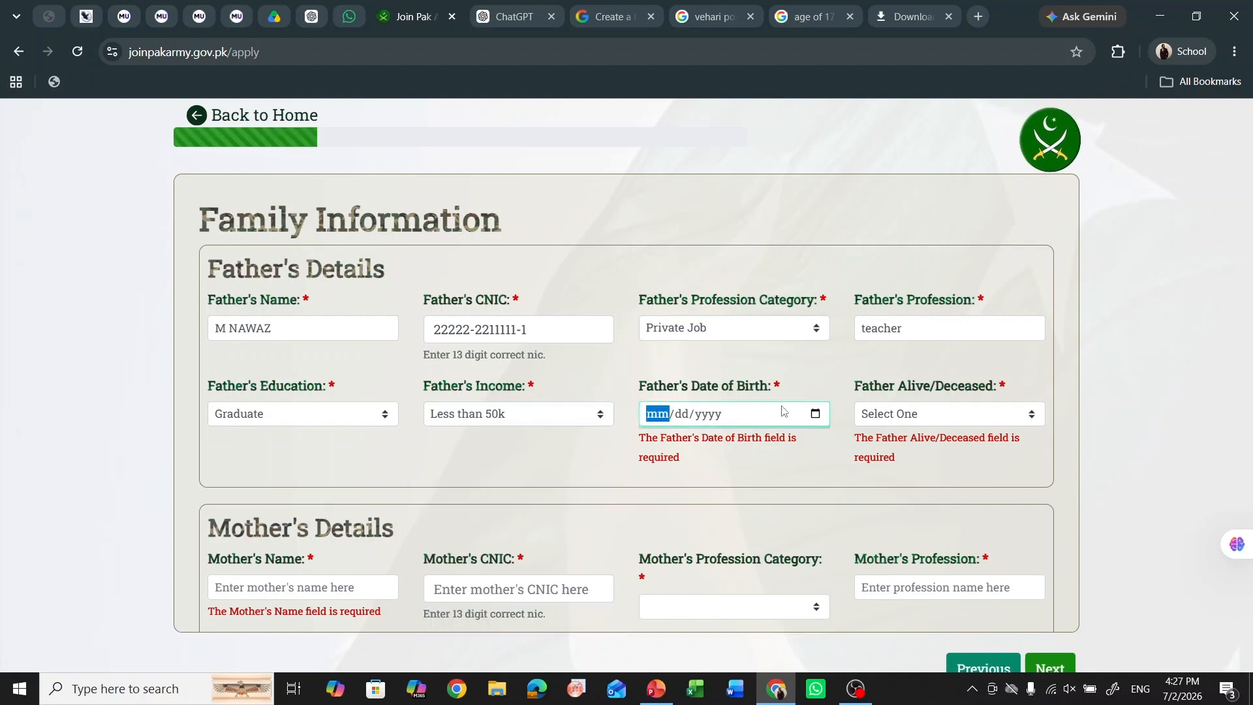
- Set the father's birth date to 02/10/1988 and mark him as Alive
click(815, 414)
click(681, 447)
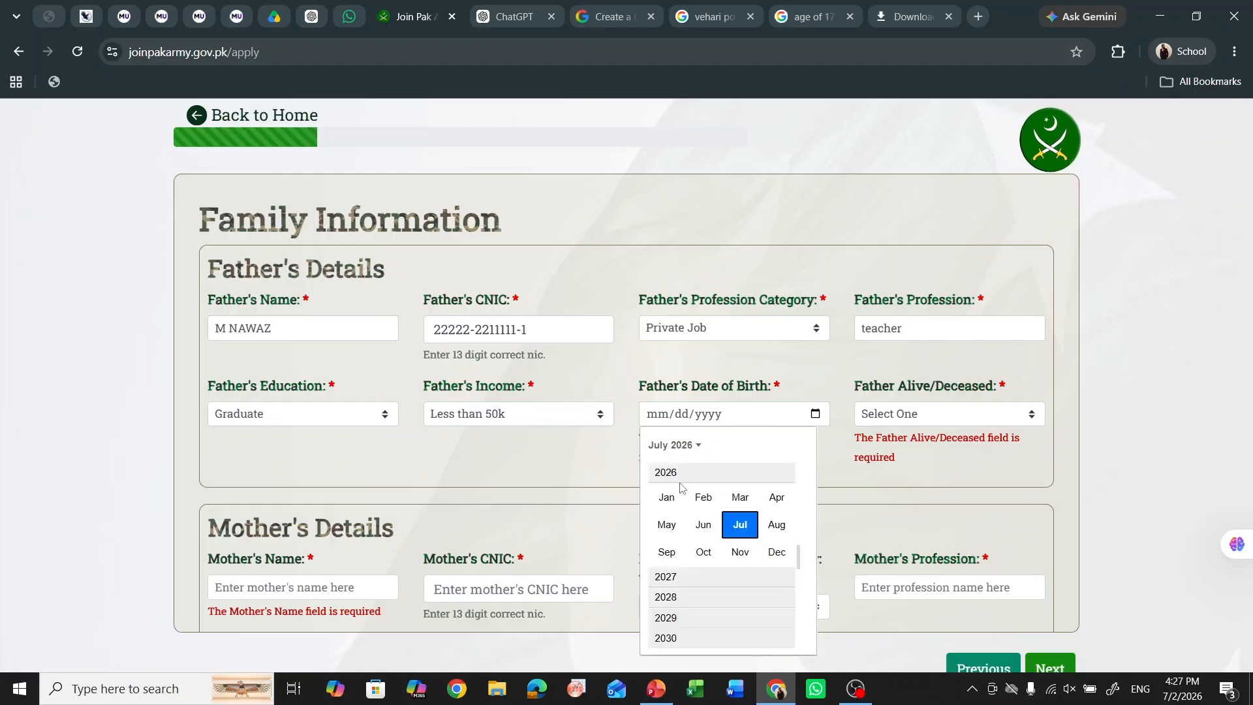
scroll(680, 487, up, 10)
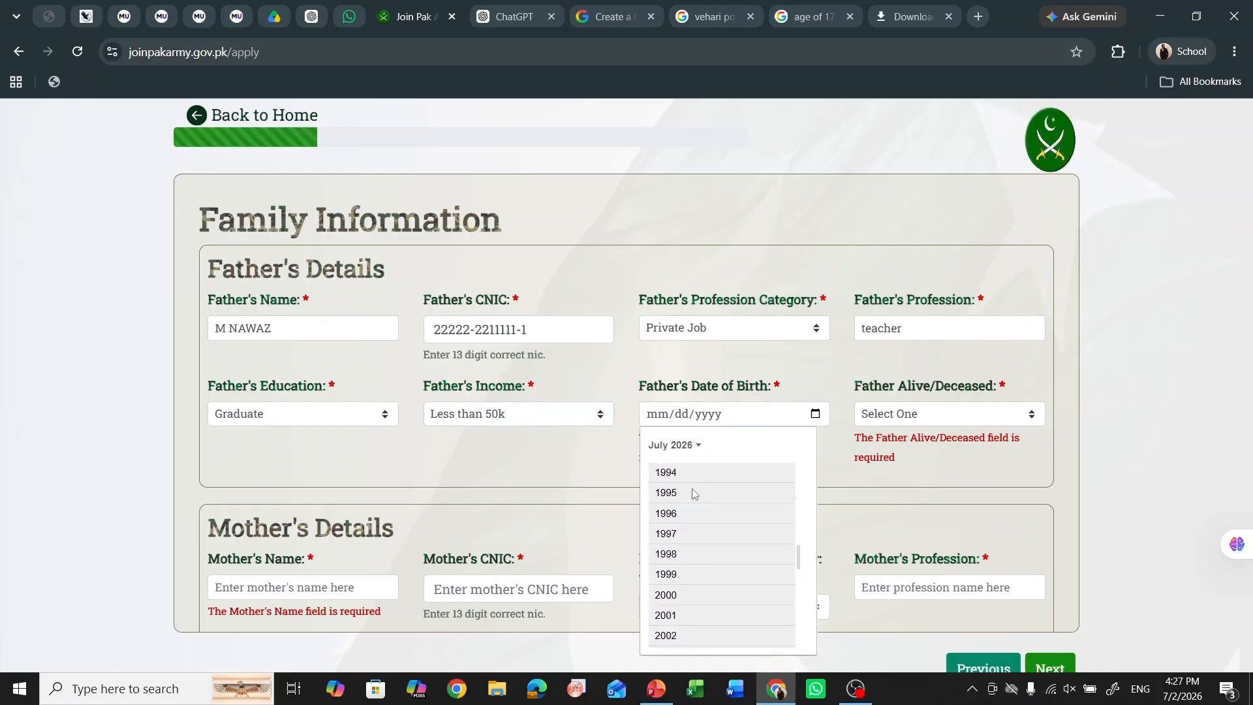
scroll(692, 495, up, 3)
click(691, 518)
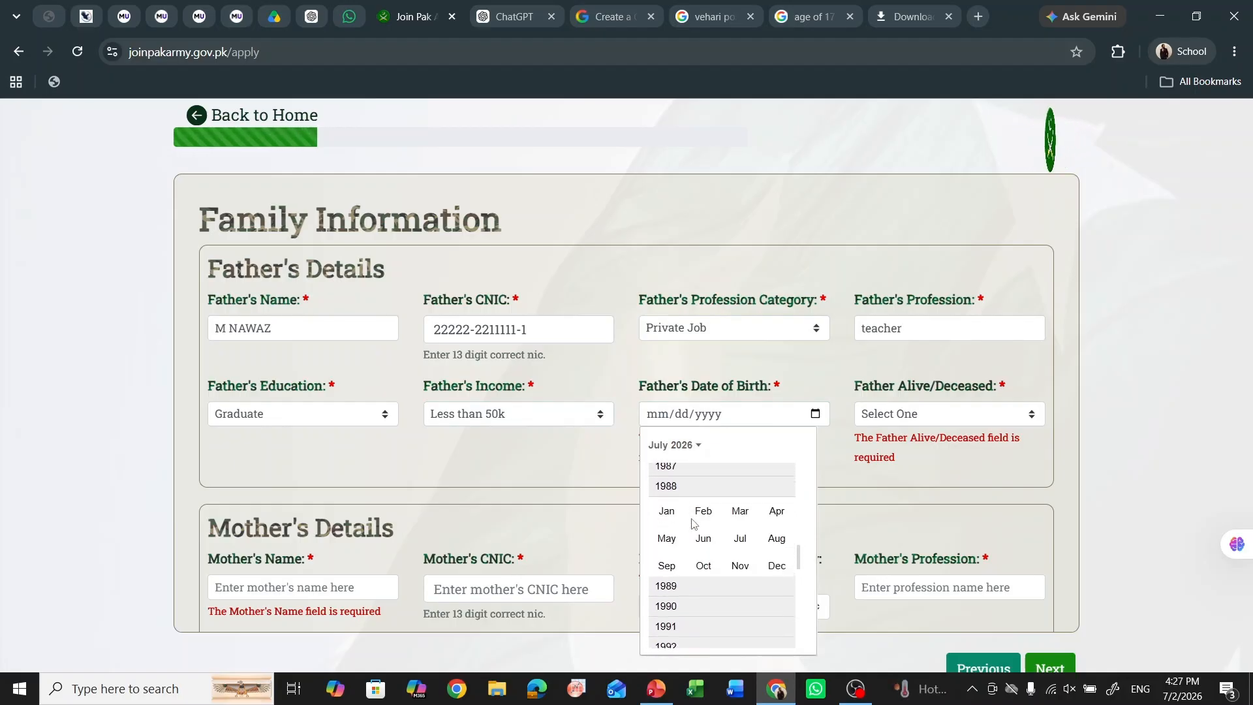
click(697, 515)
click(730, 520)
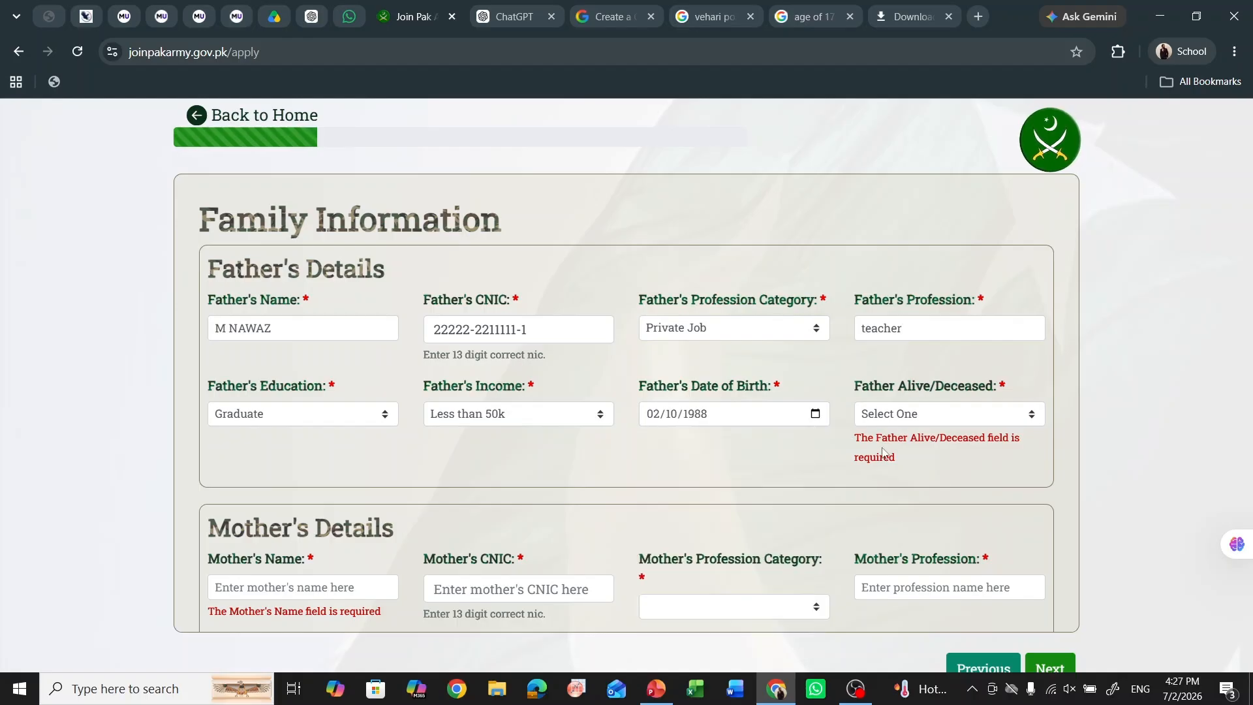
click(957, 413)
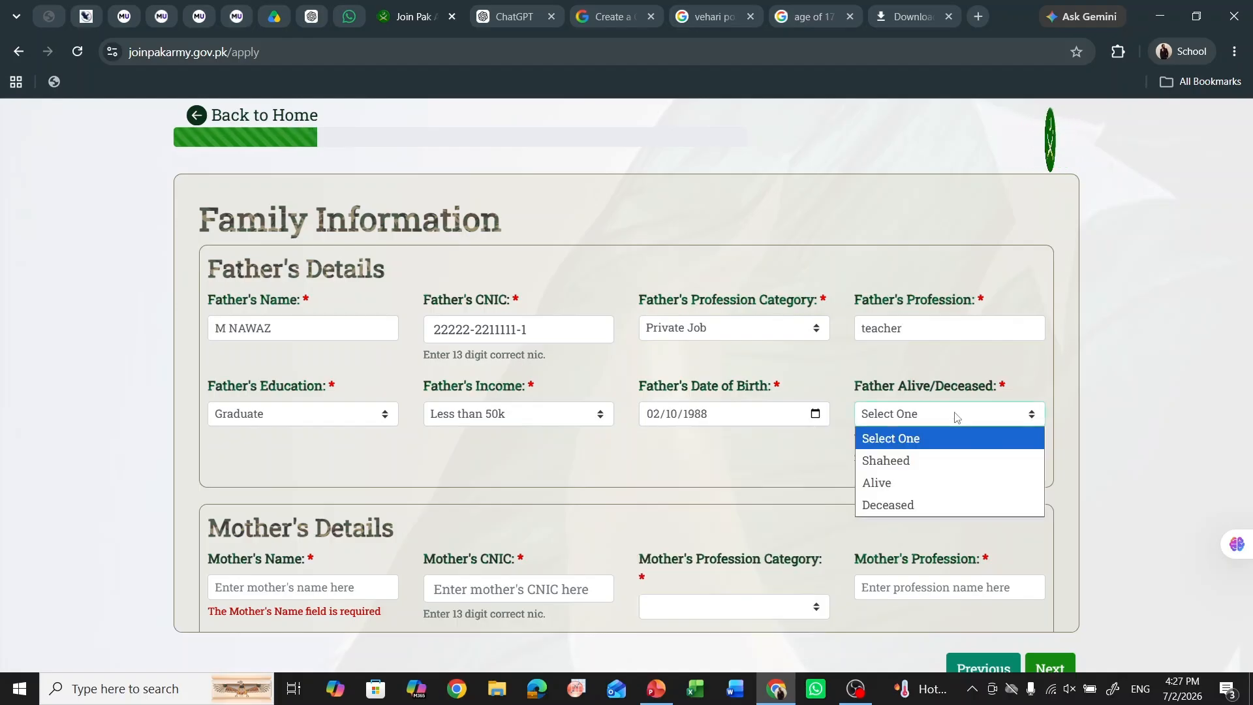
click(925, 481)
- Enter the mother's name and CNIC, correcting the CNIC's last digit
scroll(522, 405, down, 3)
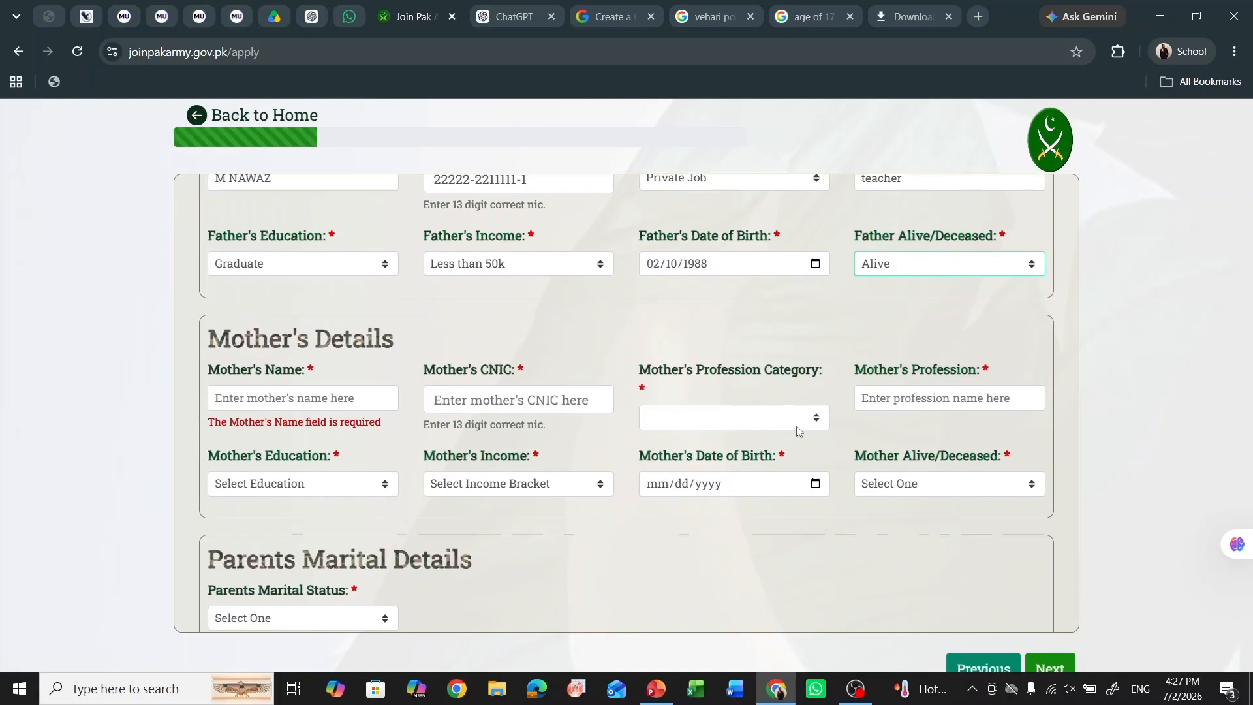
click(352, 394)
text(LKDSAALKSJDLKSA)
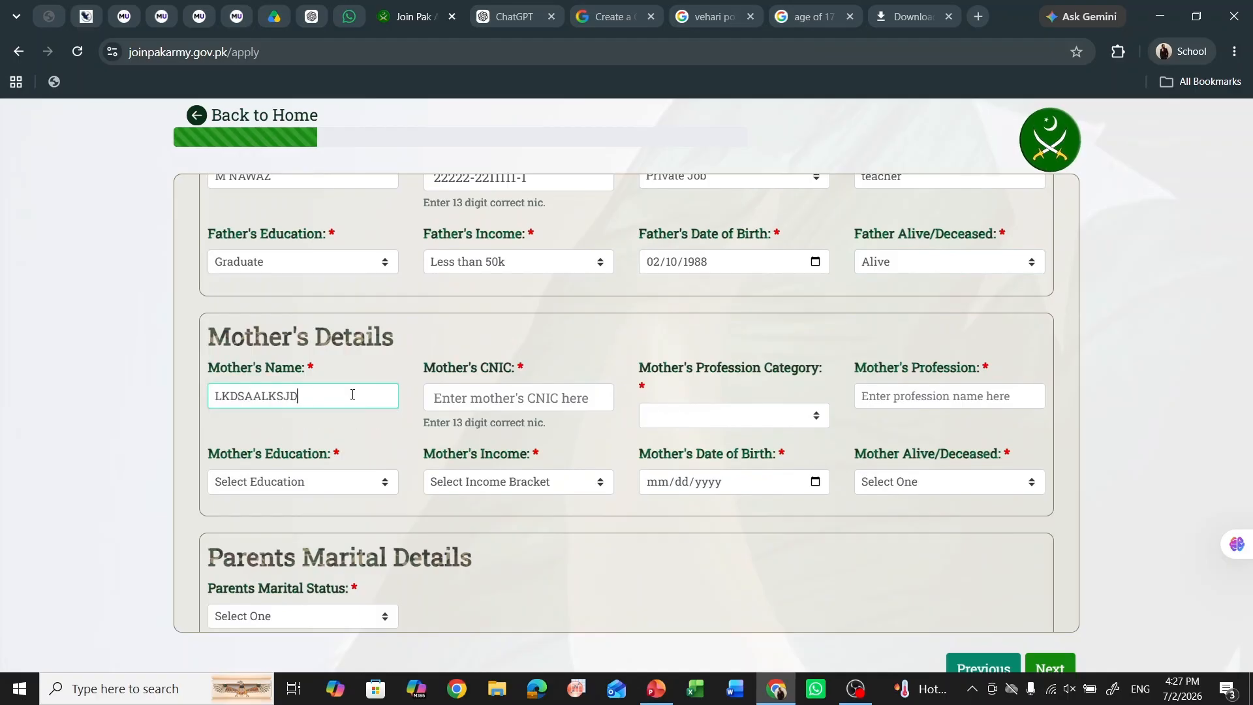
click(490, 405)
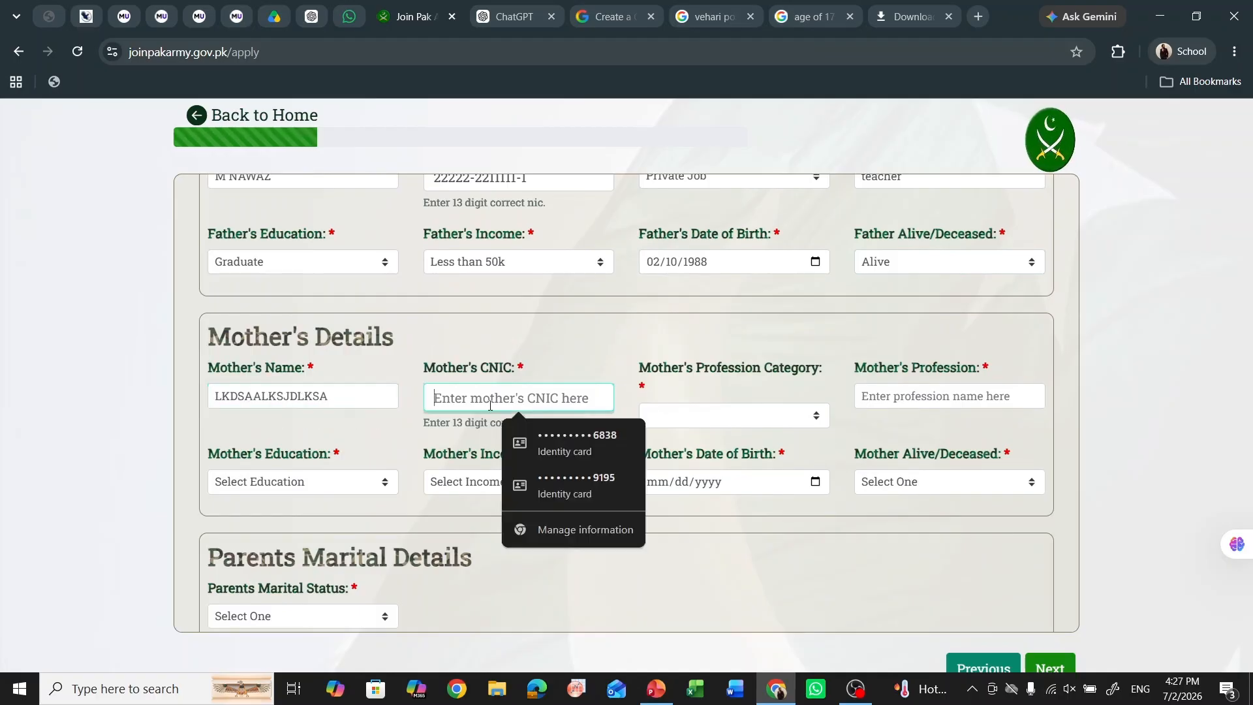
text(11111-1111111-1)
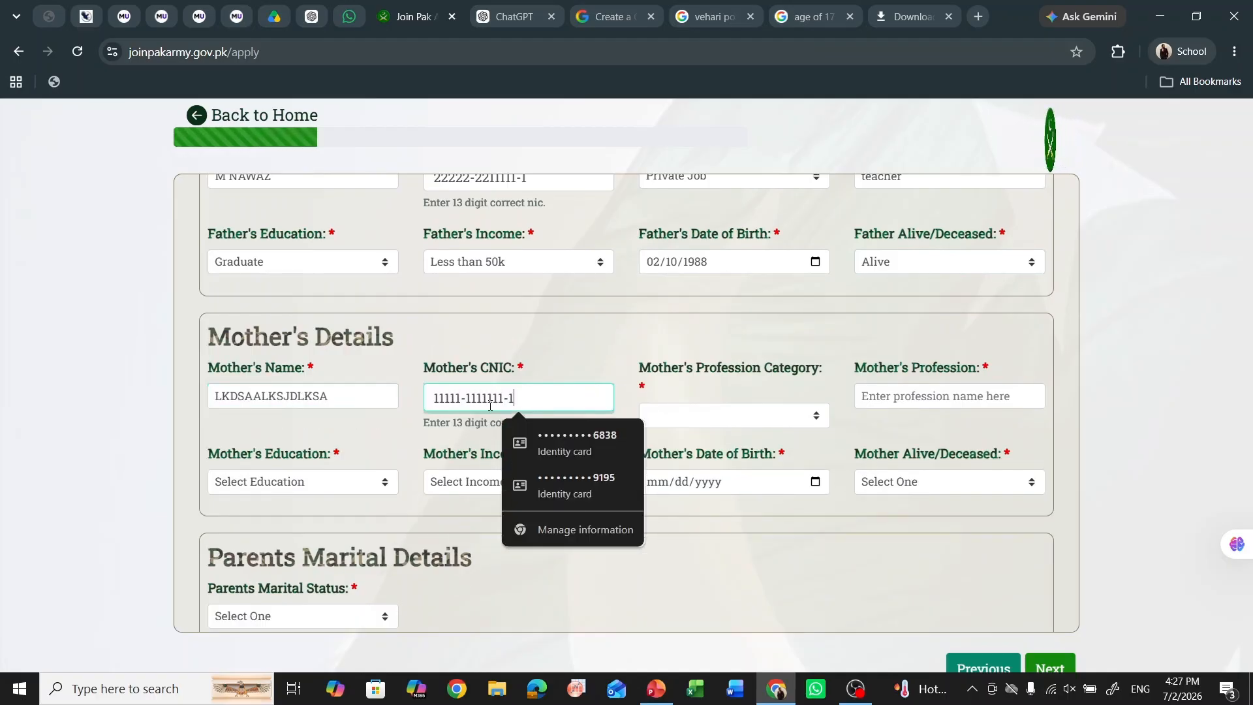
key(BackSpace)
text(2)
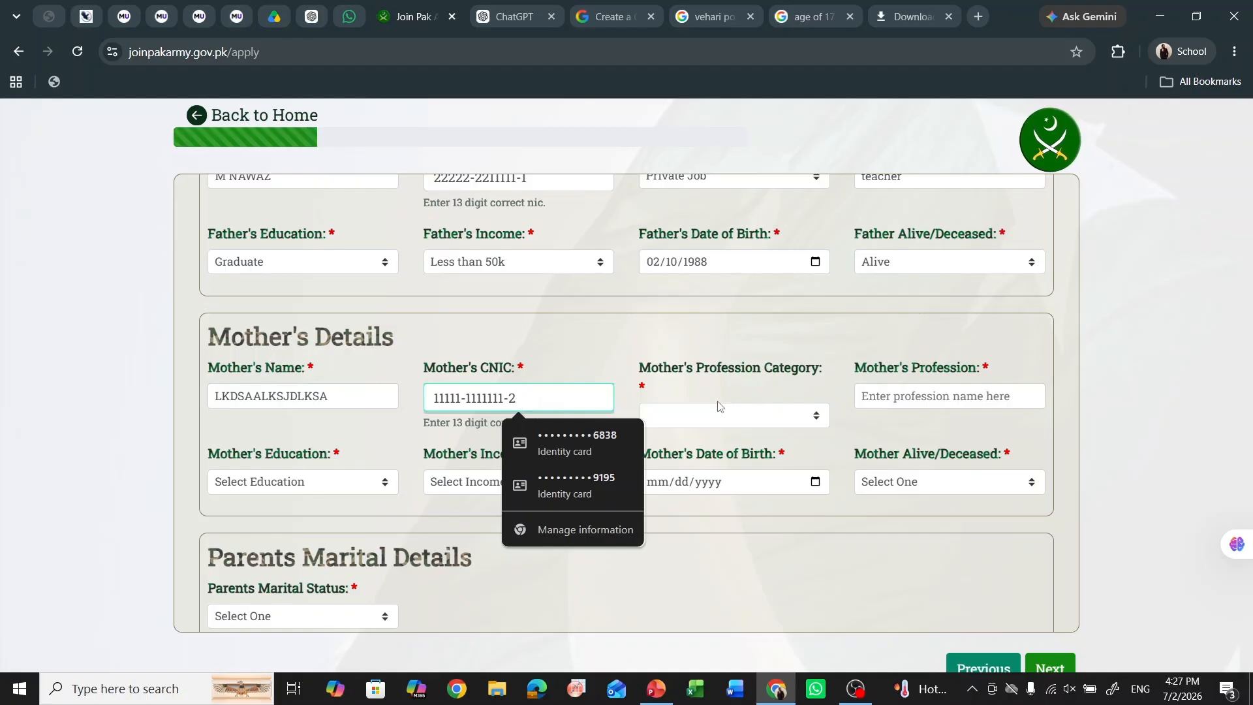
- Set the mother's profession category to Other and profession to Teacher
click(763, 417)
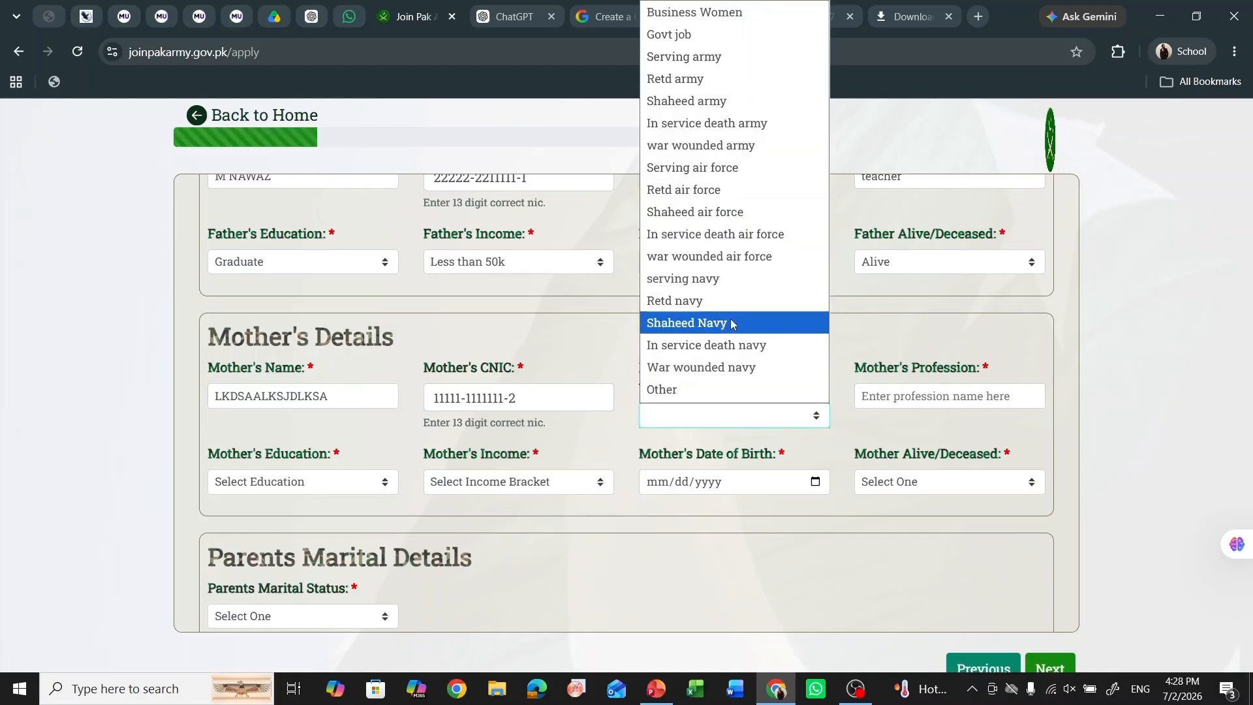
click(737, 388)
click(905, 391)
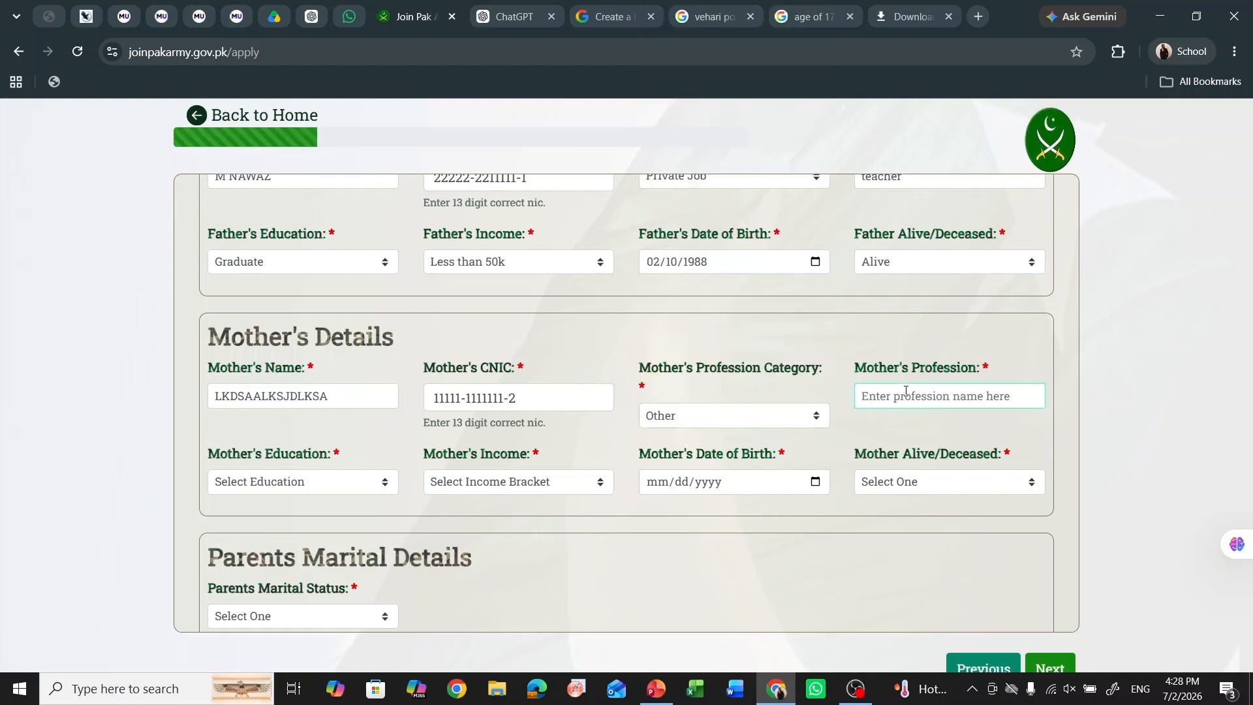
text(Teacher)
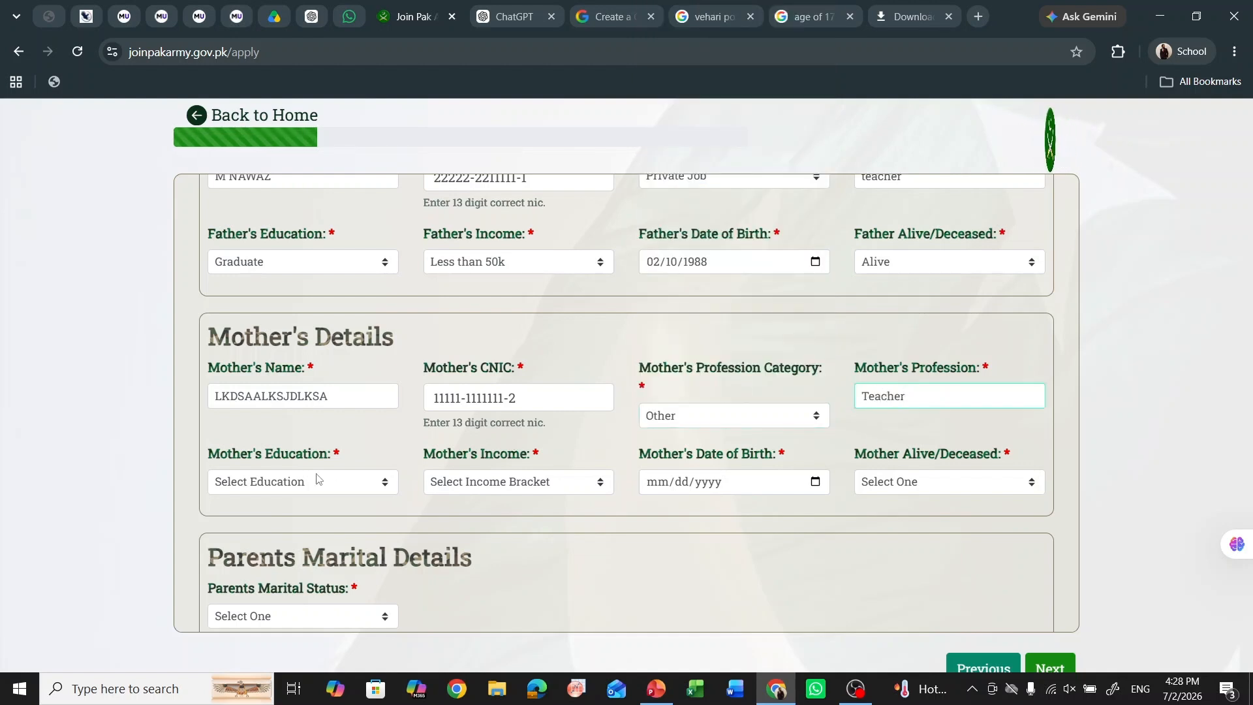
- Set the mother's education to Graduate and income to 50k-100k
click(341, 481)
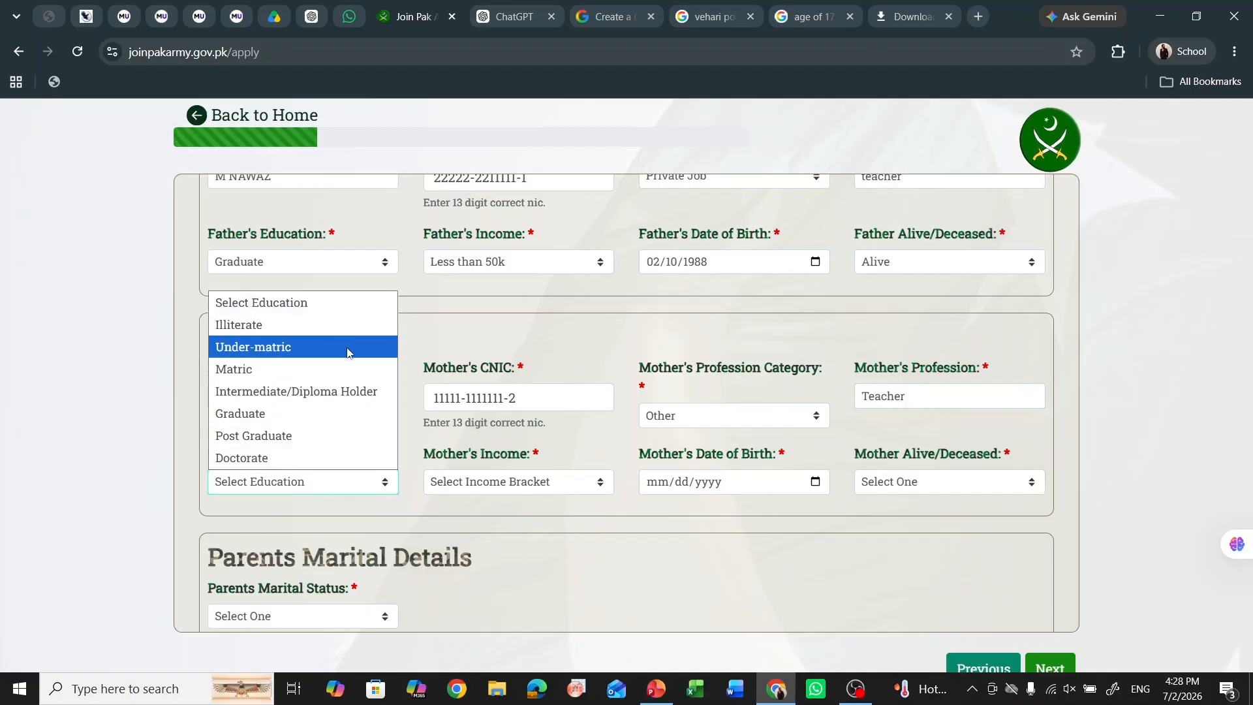
click(337, 413)
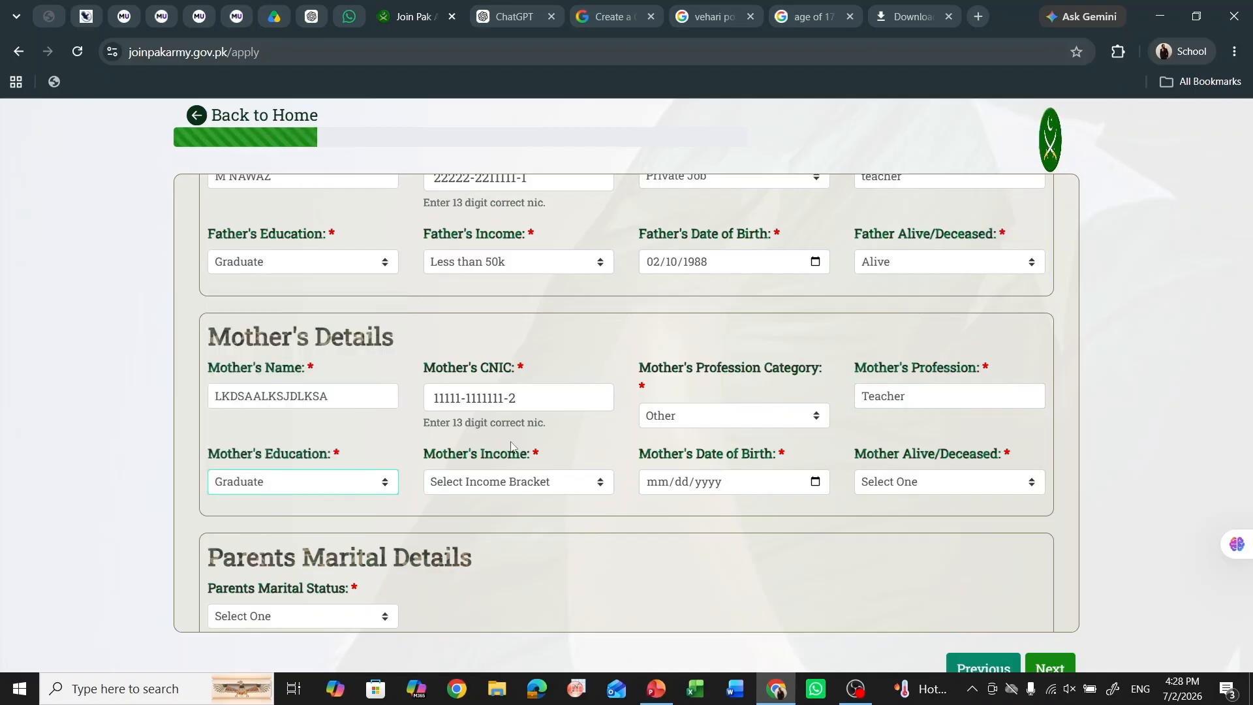
click(501, 483)
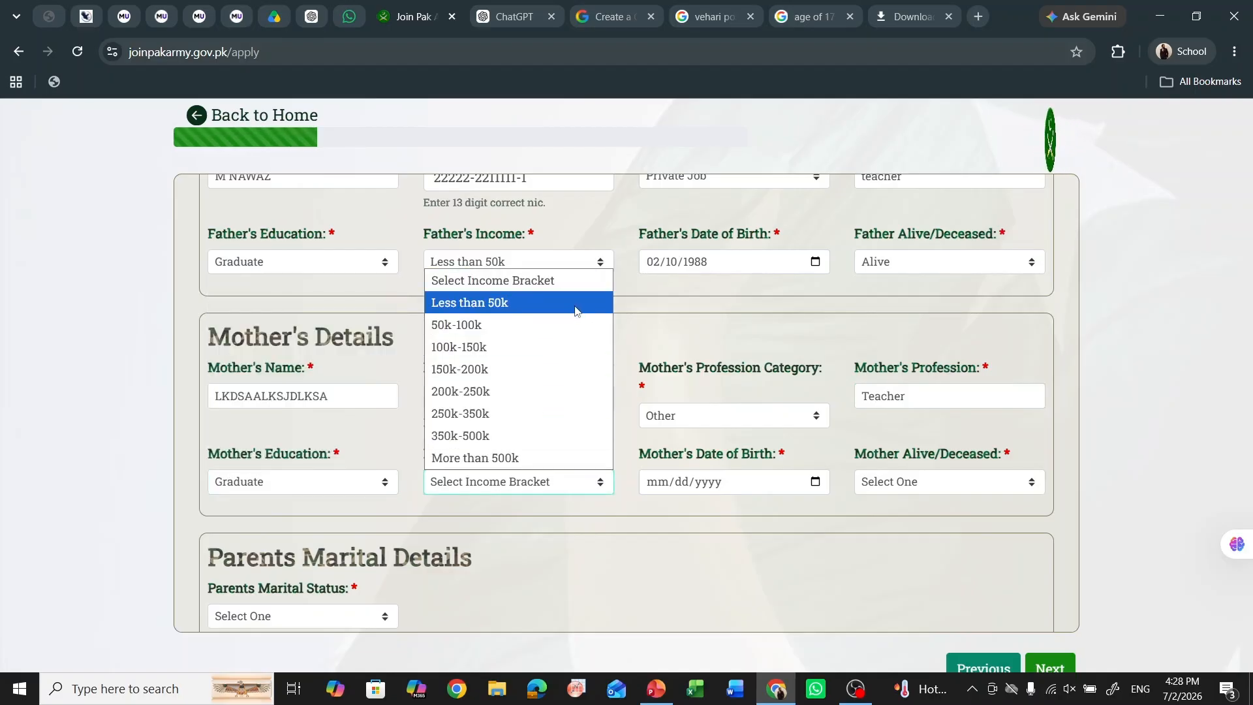
click(568, 326)
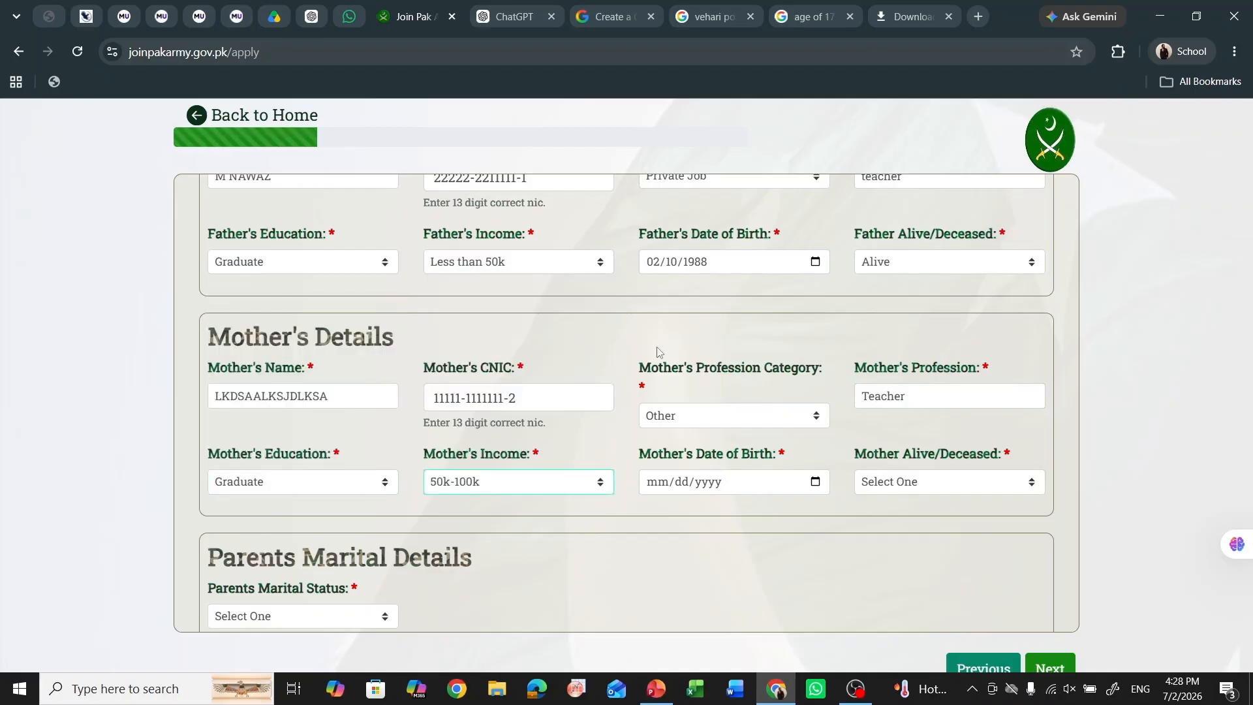
click(815, 482)
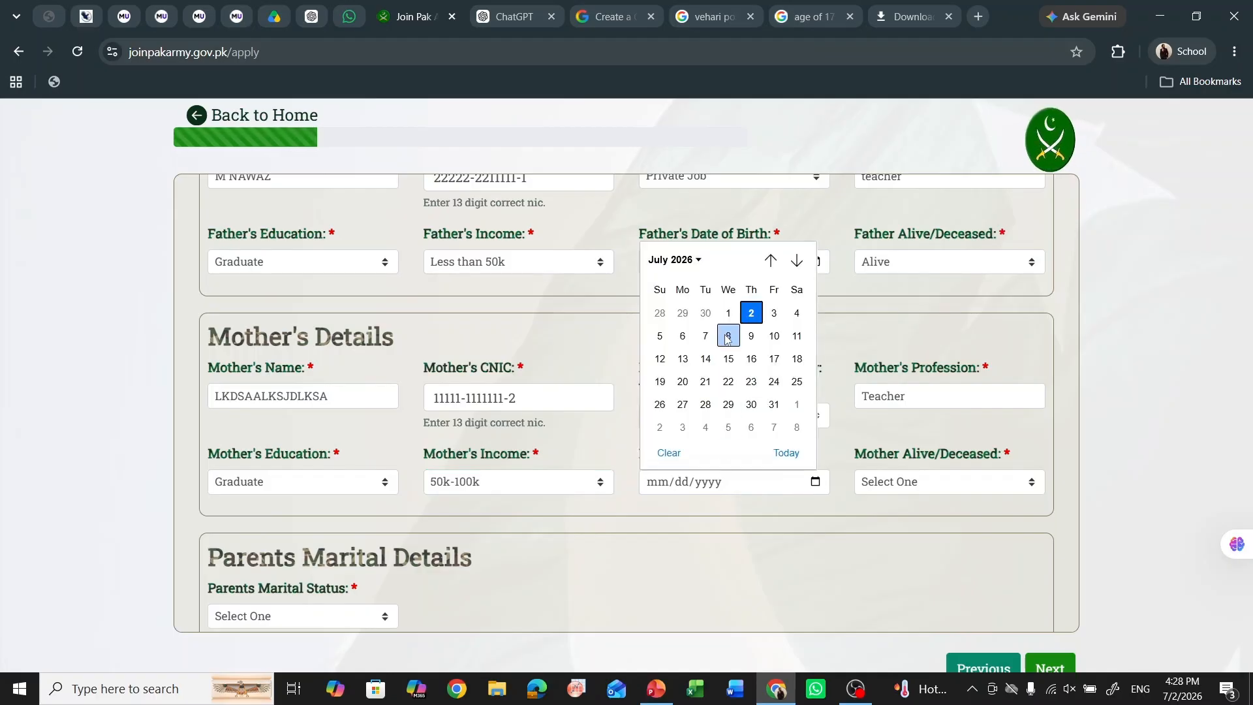
click(682, 259)
scroll(729, 344, up, 2)
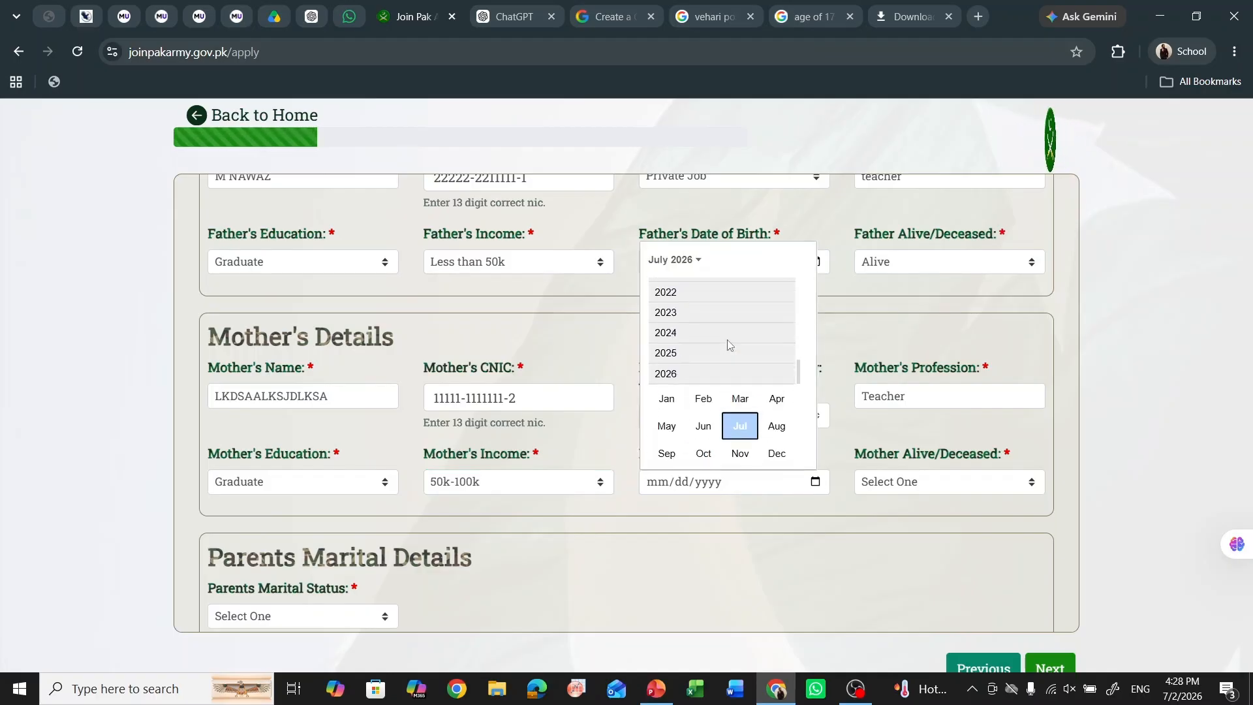
scroll(729, 344, up, 12)
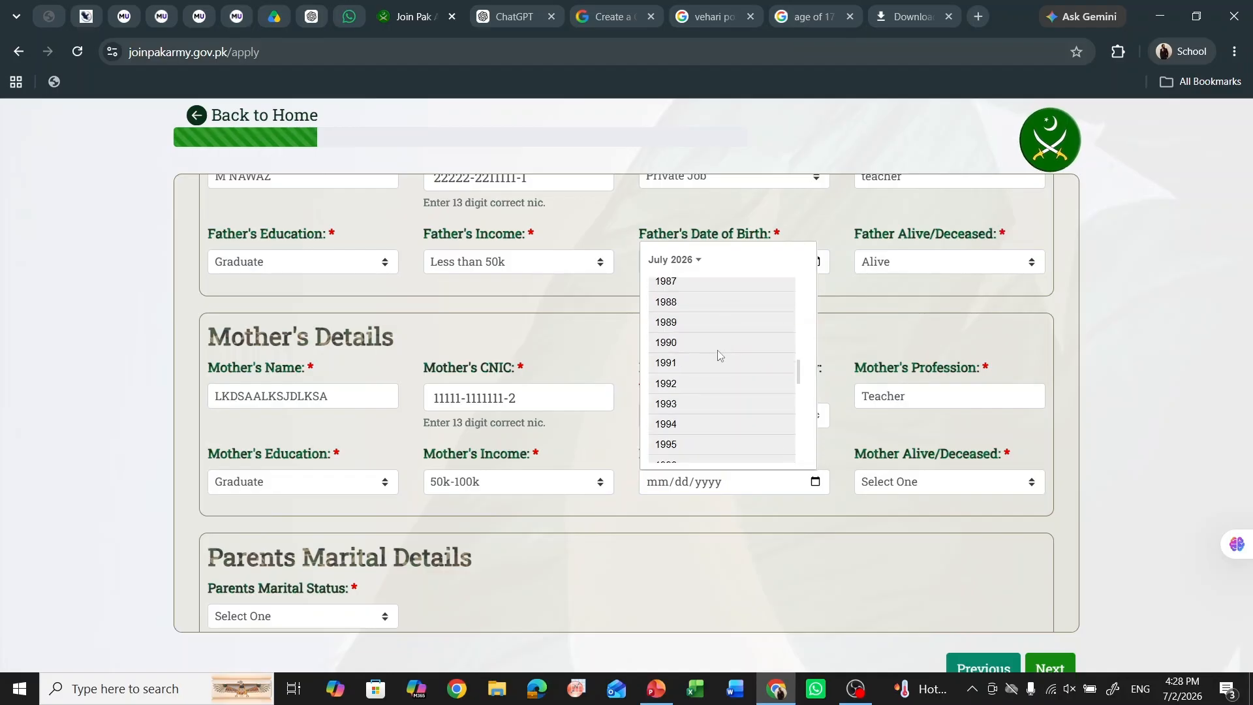
click(705, 304)
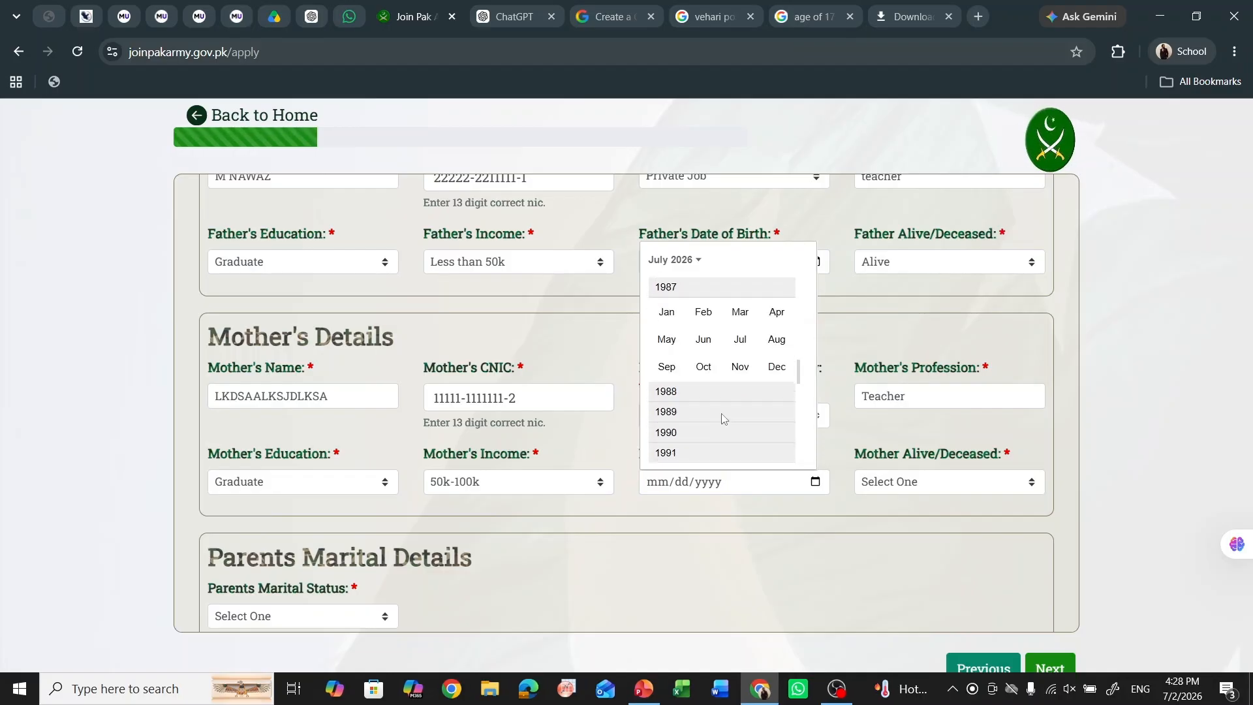
click(740, 339)
click(726, 381)
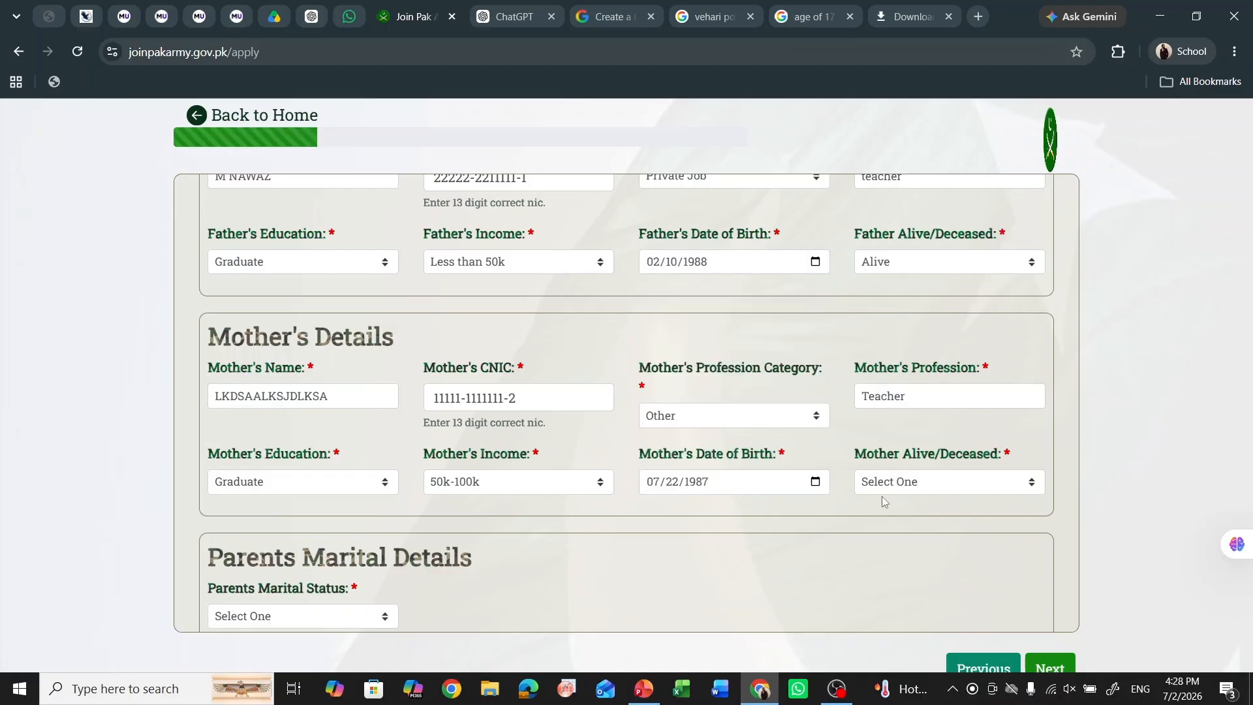
click(906, 491)
click(899, 527)
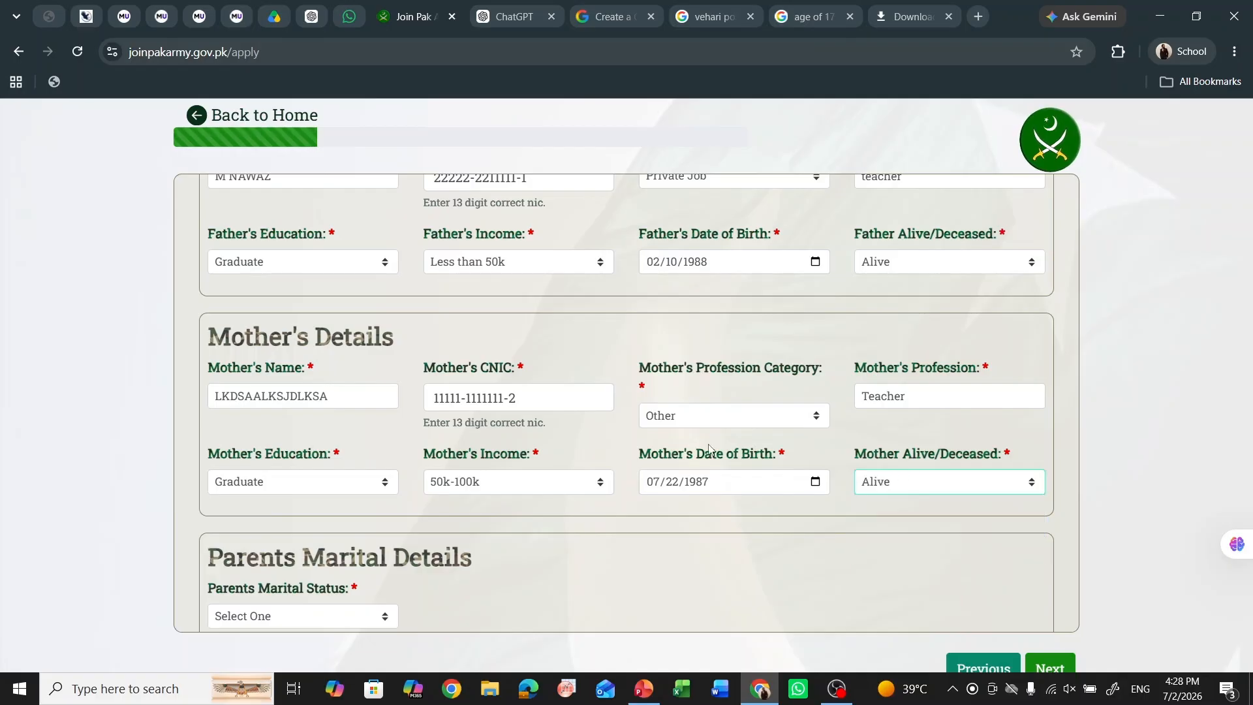
scroll(708, 446, down, 3)
- Try Separated with father's second marriage Yes, then revert parents' status to Married
click(377, 385)
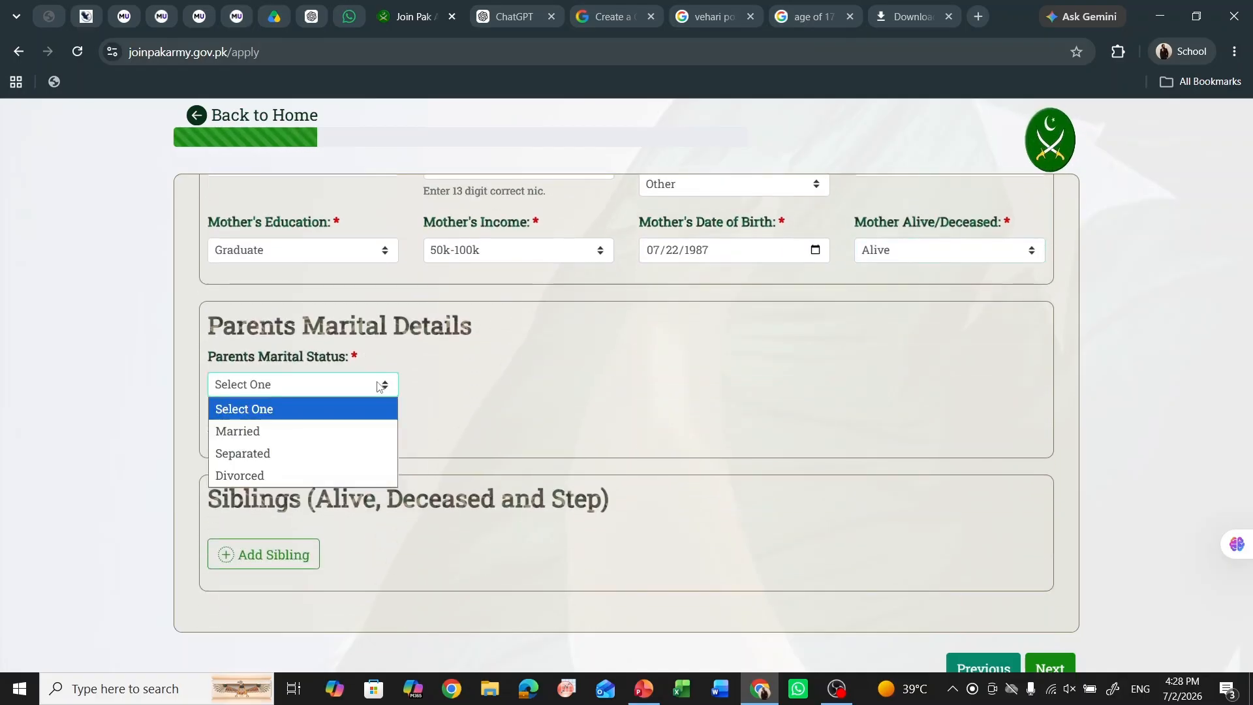
click(360, 431)
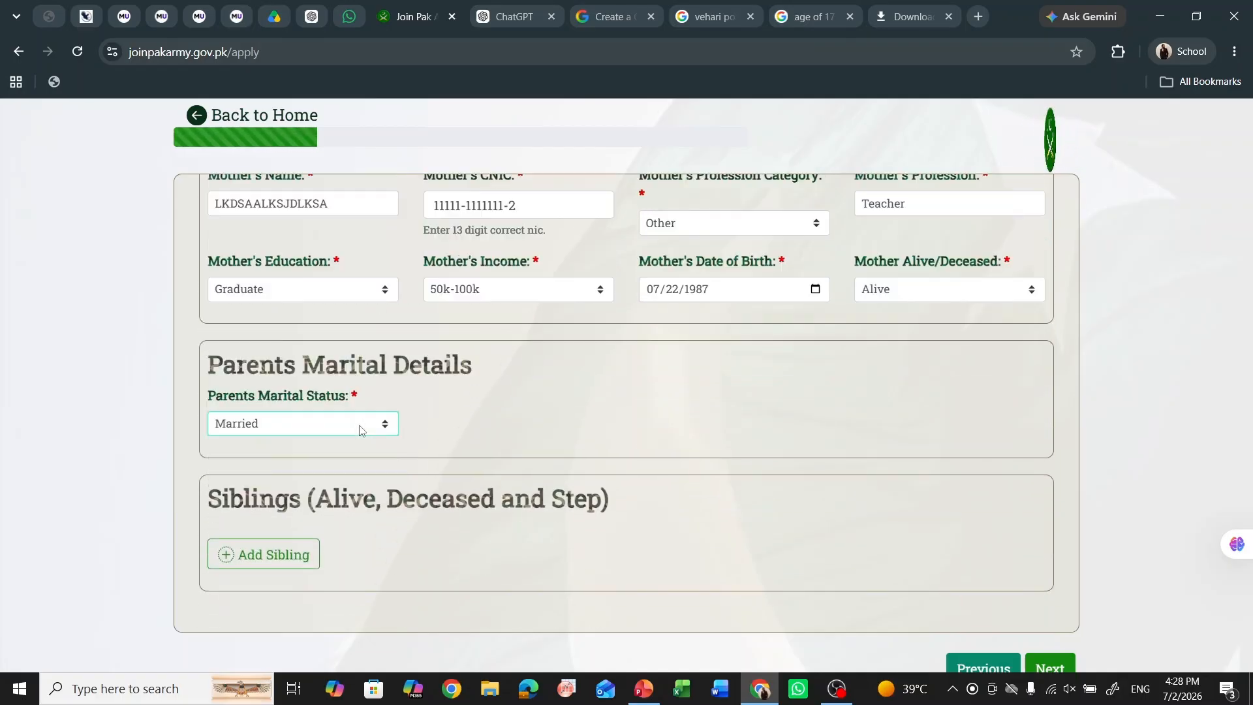
click(359, 430)
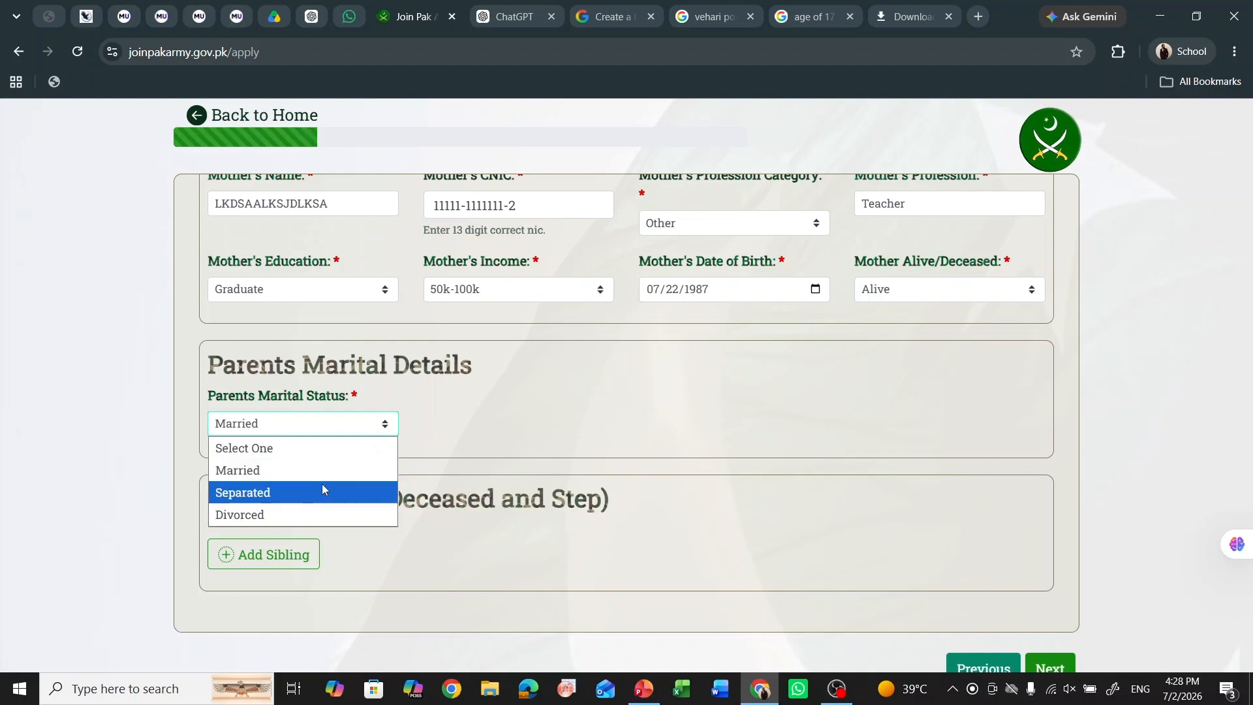
click(322, 486)
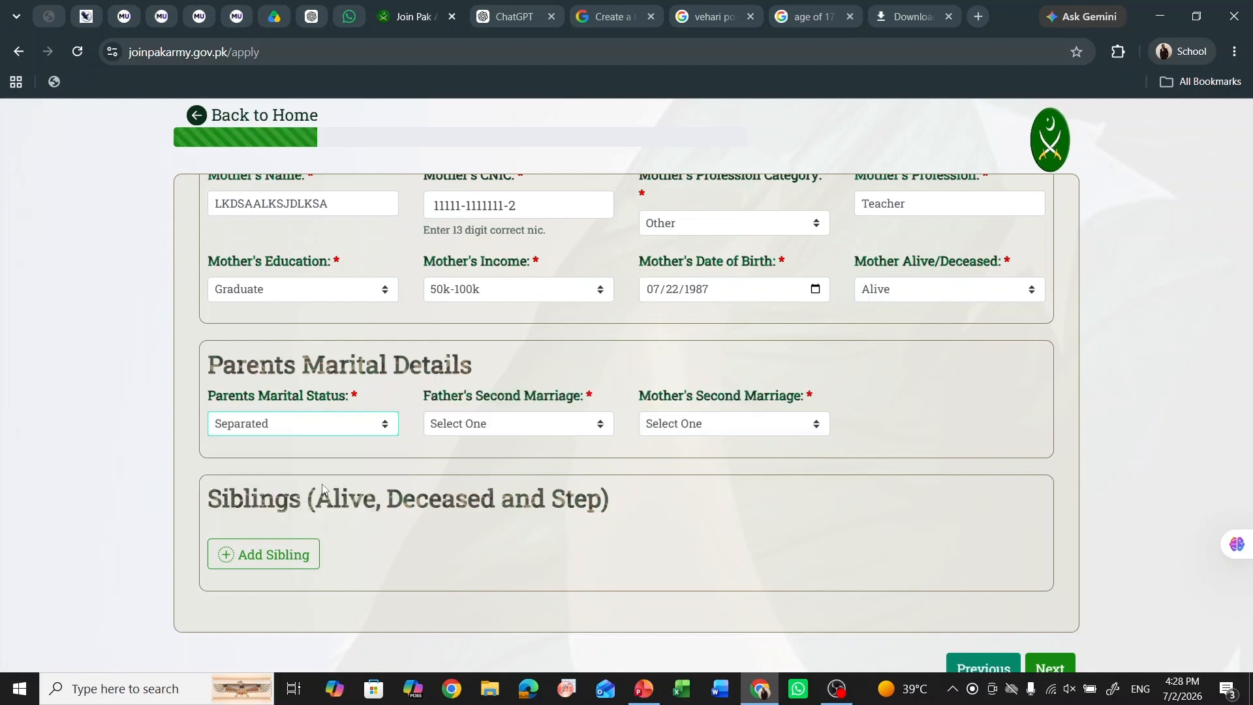
click(562, 425)
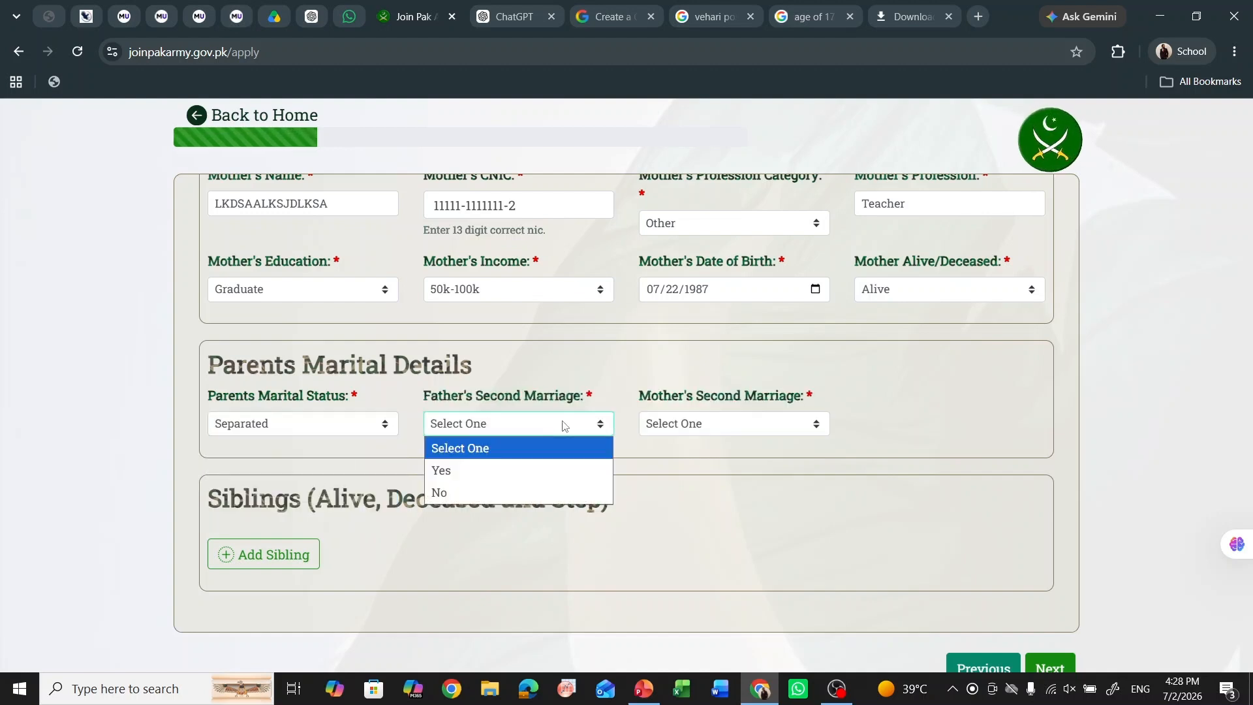
click(534, 471)
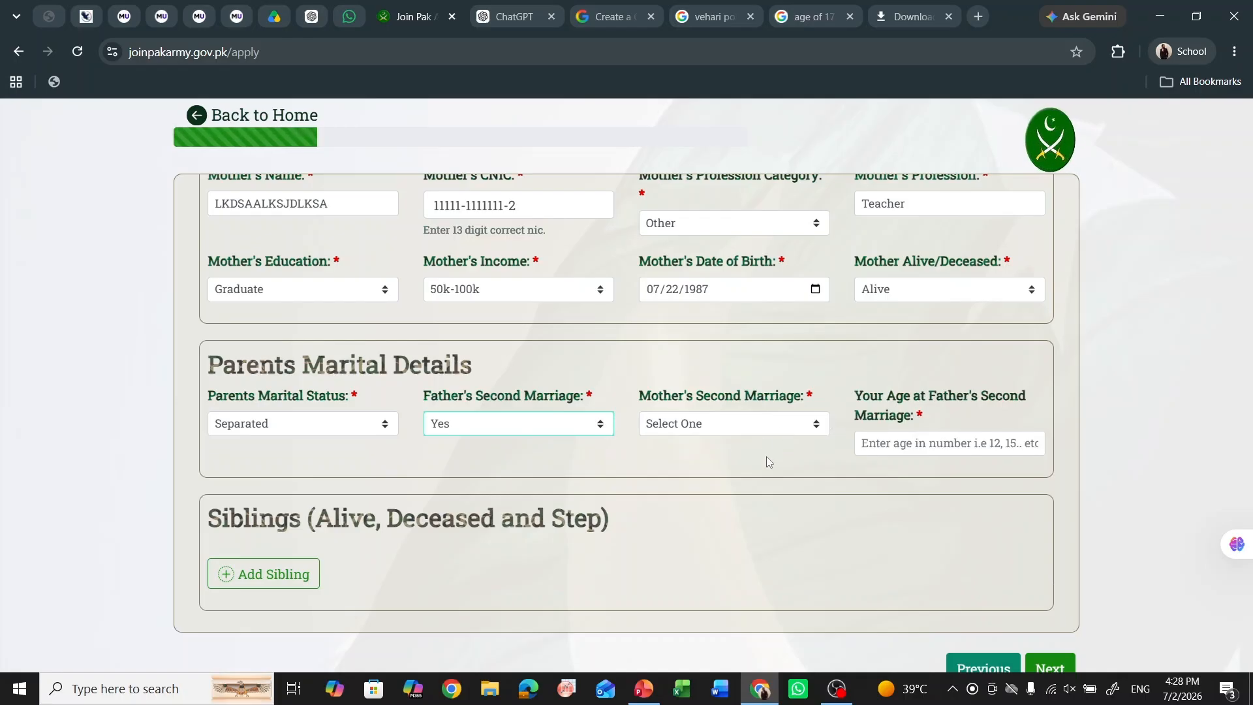
click(379, 430)
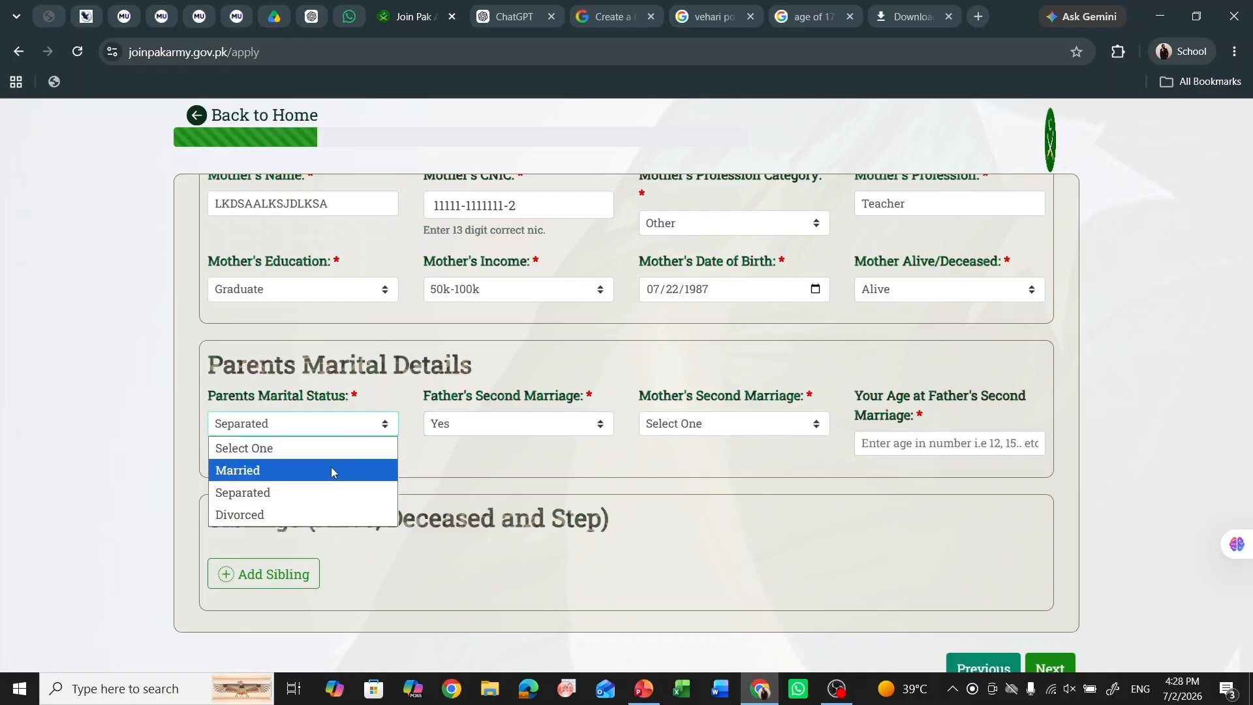
click(332, 471)
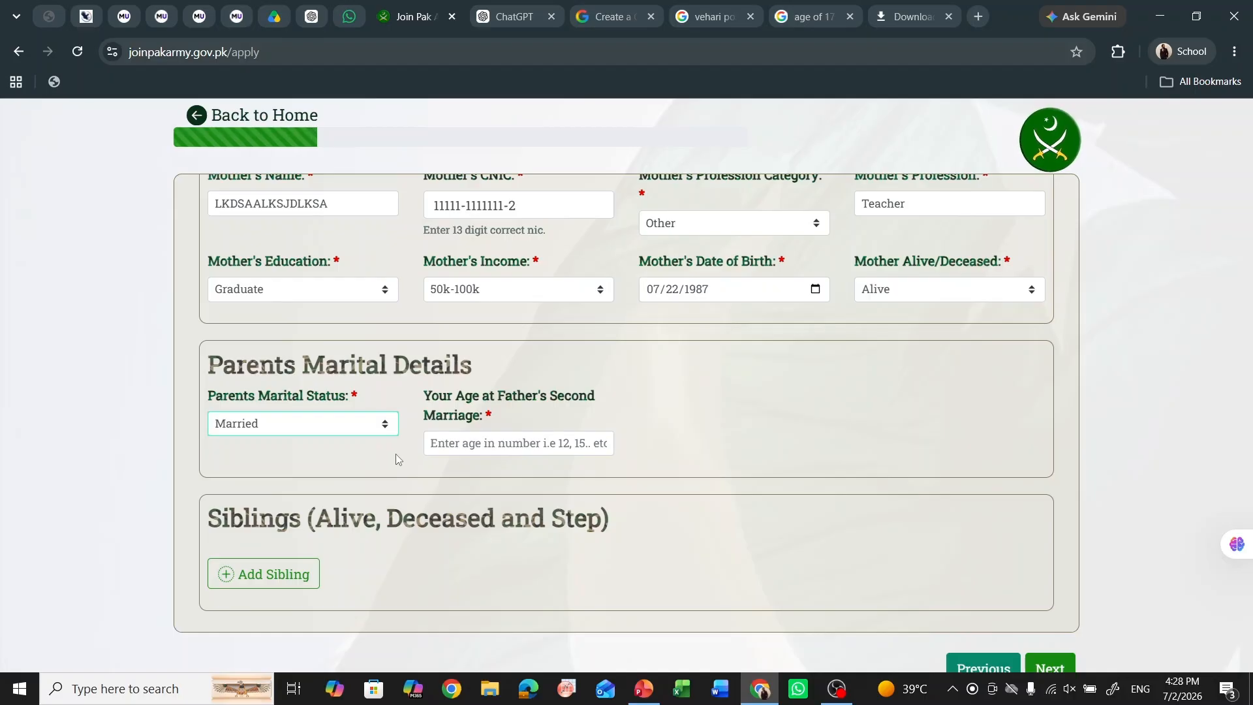
- Retry Separated with second marriage No, then settle on Married and select the age field
click(382, 424)
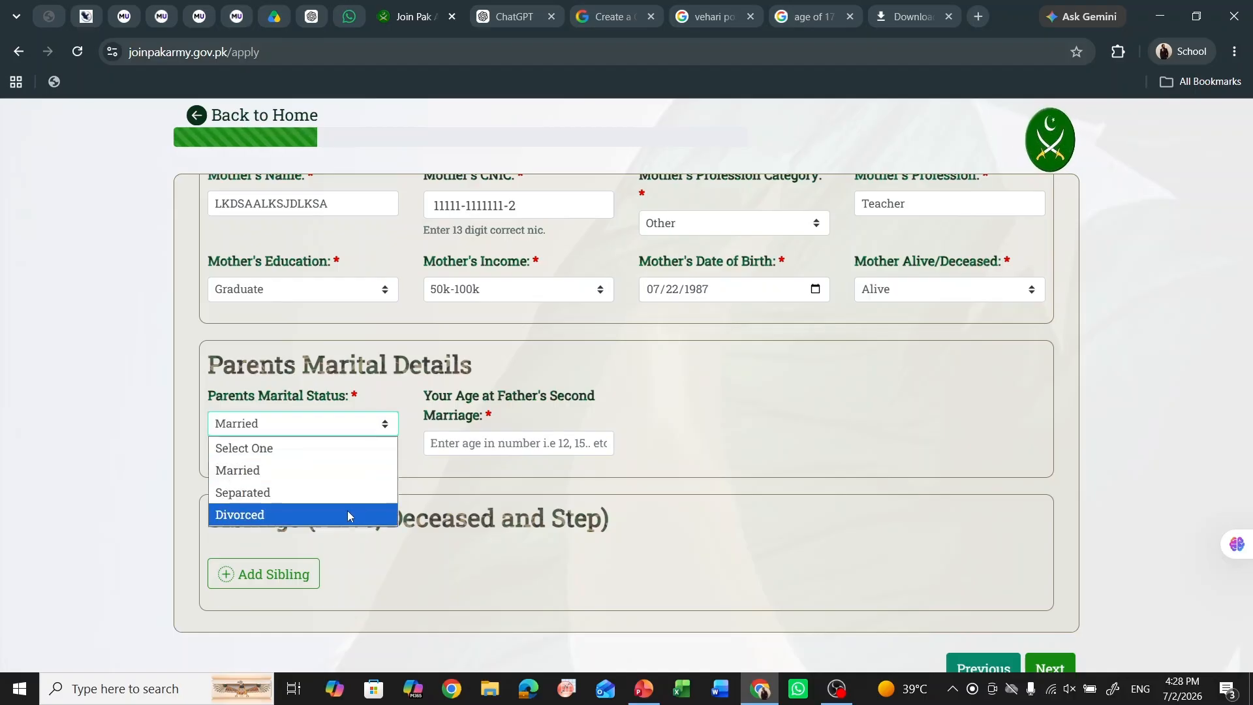
click(354, 494)
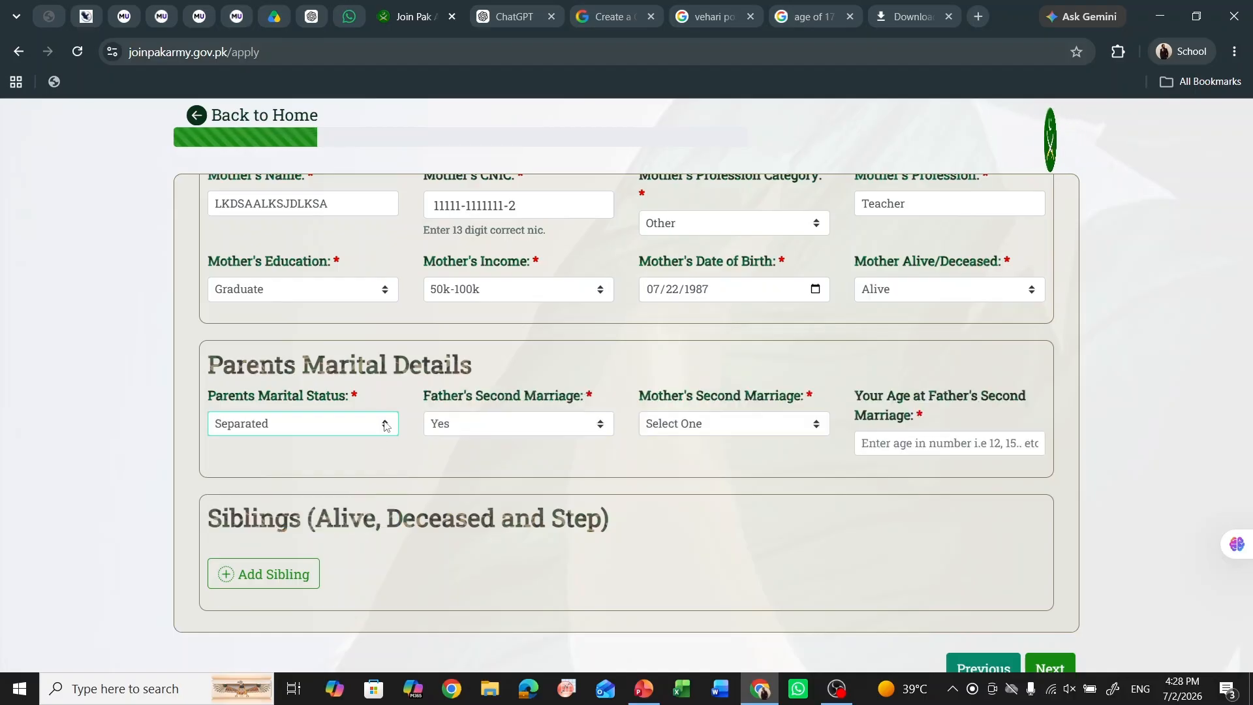
click(511, 430)
click(515, 490)
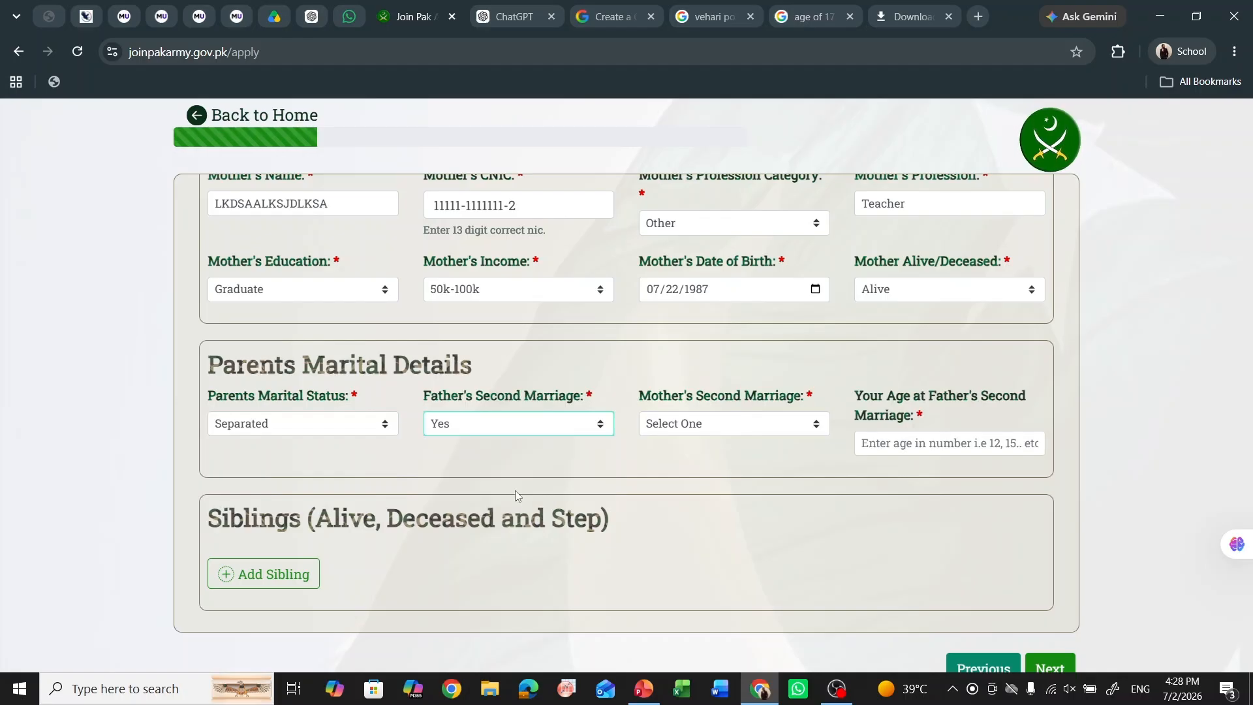
click(382, 426)
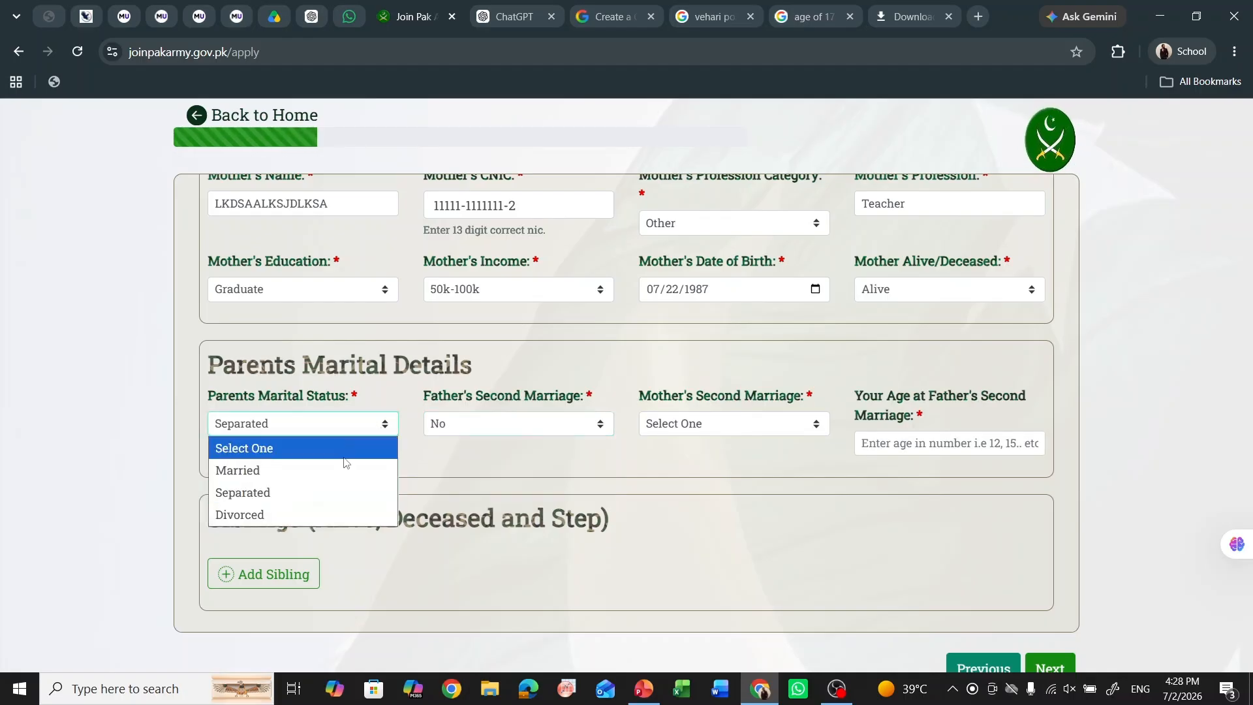
click(319, 467)
scroll(413, 451, down, 1)
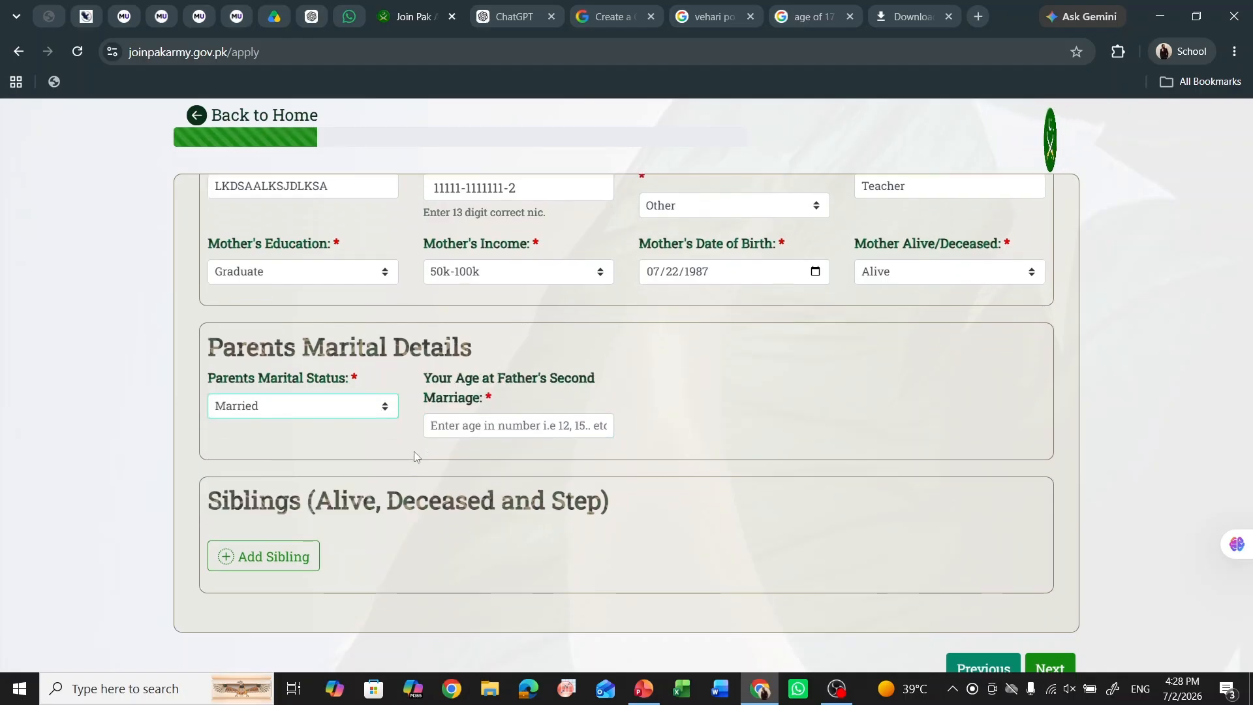
click(442, 420)
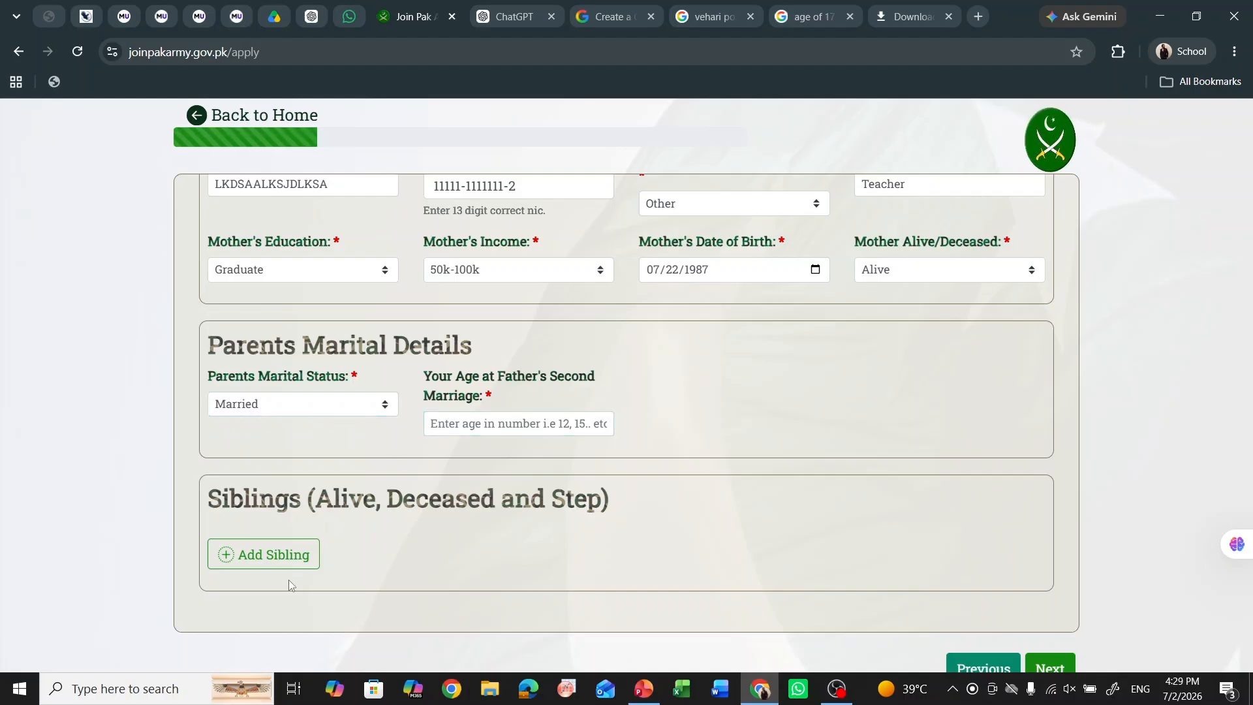
- Start a sibling record for an Alive Brother and enter his name
click(261, 562)
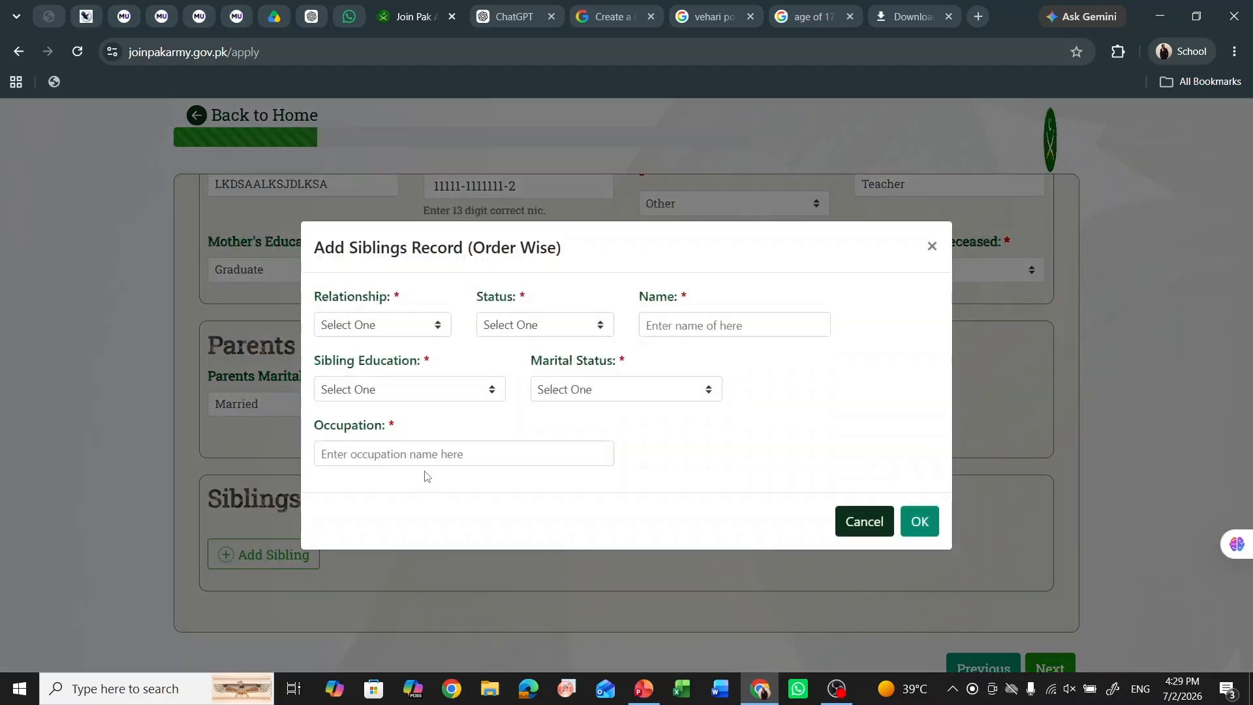
click(437, 331)
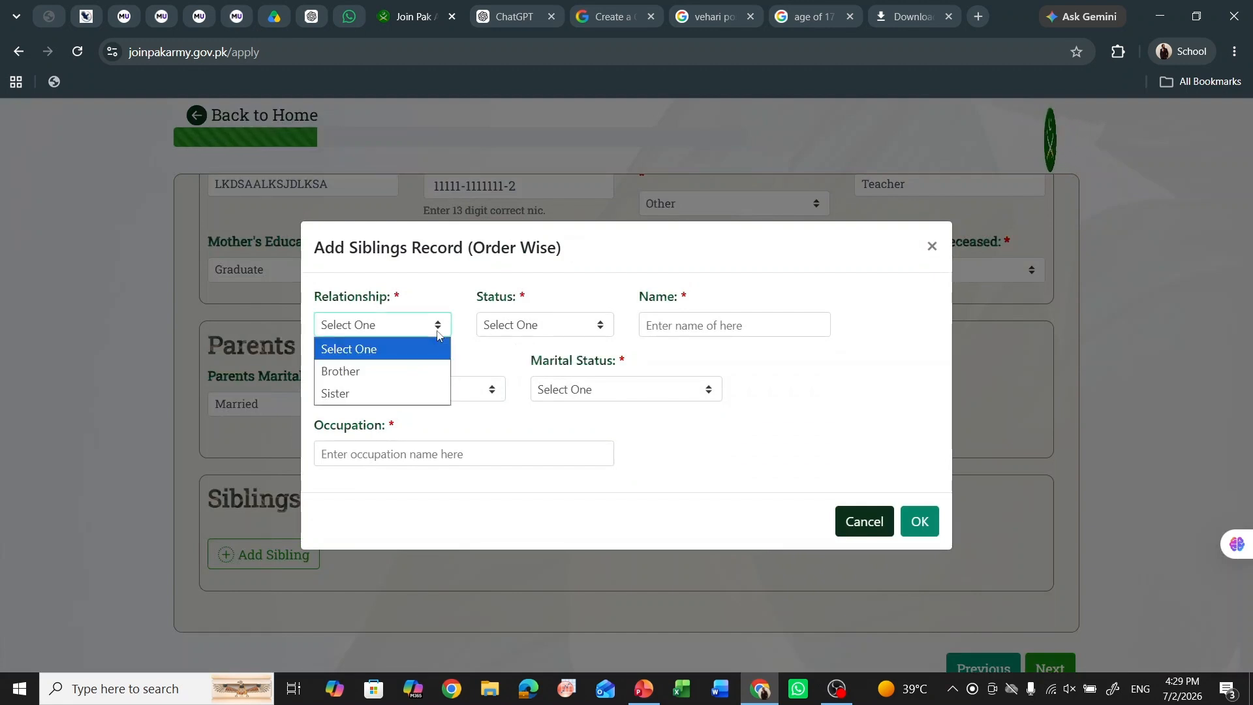
click(402, 370)
click(534, 320)
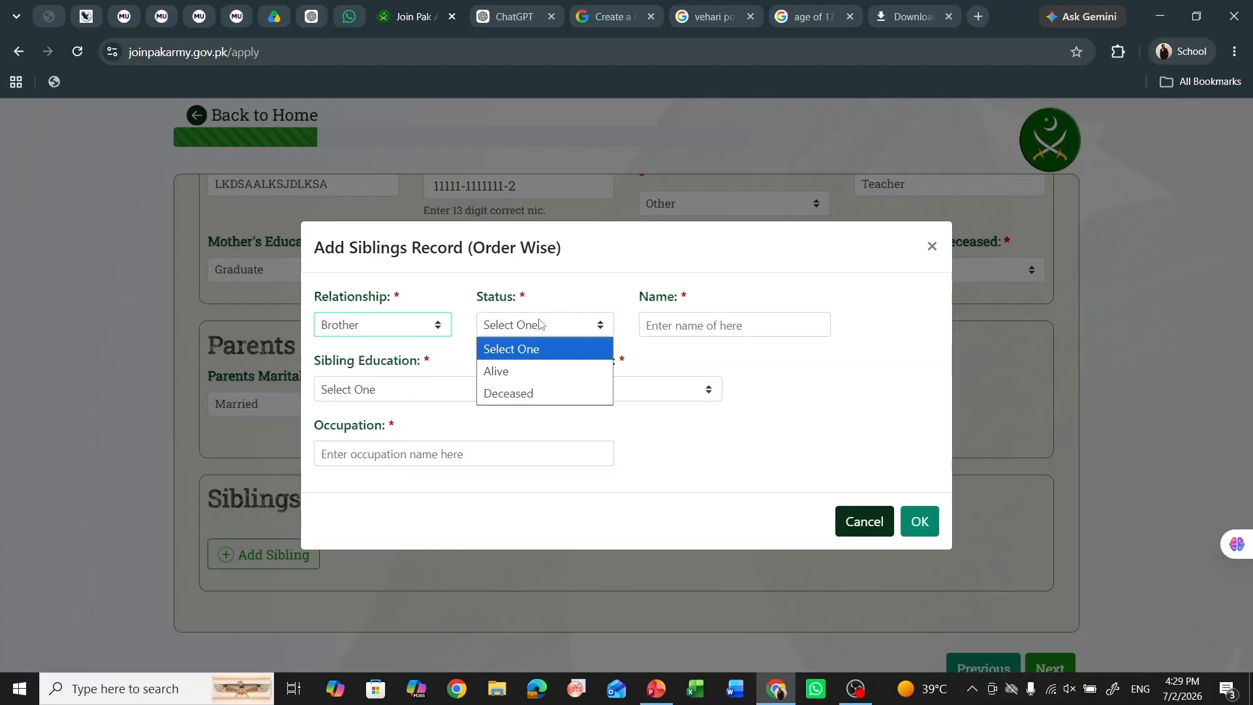
click(554, 369)
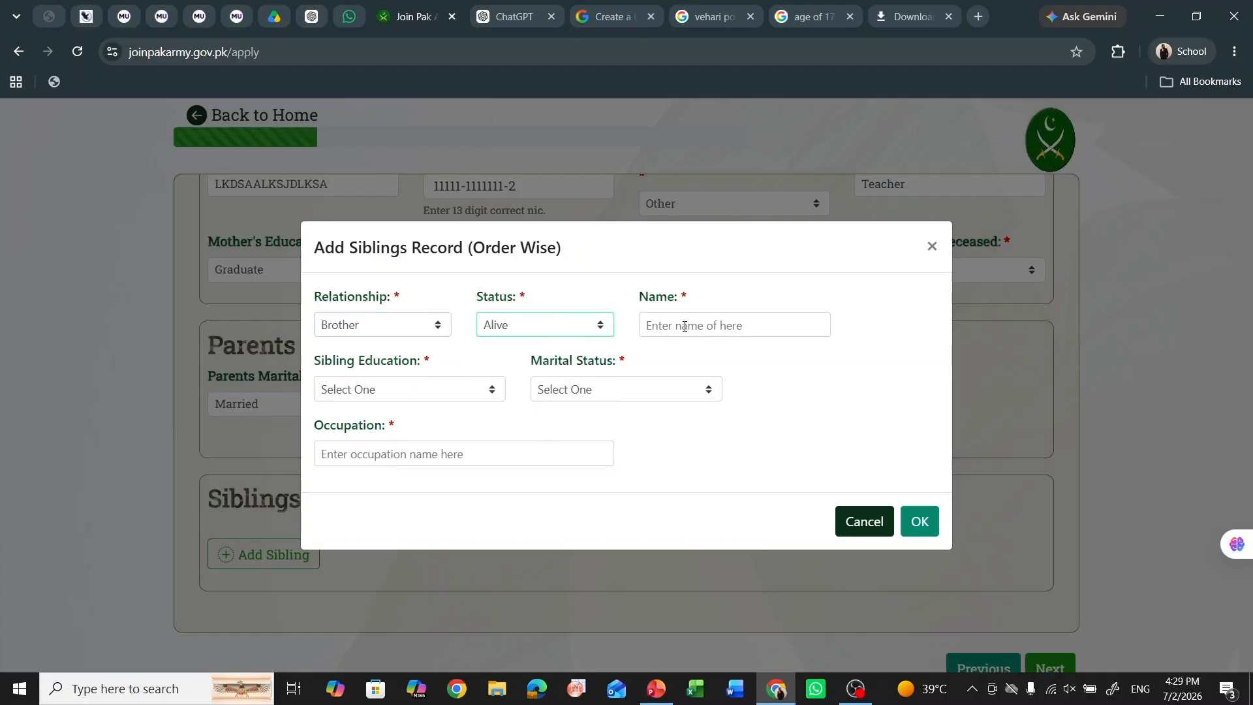
click(684, 327)
text(dakslka)
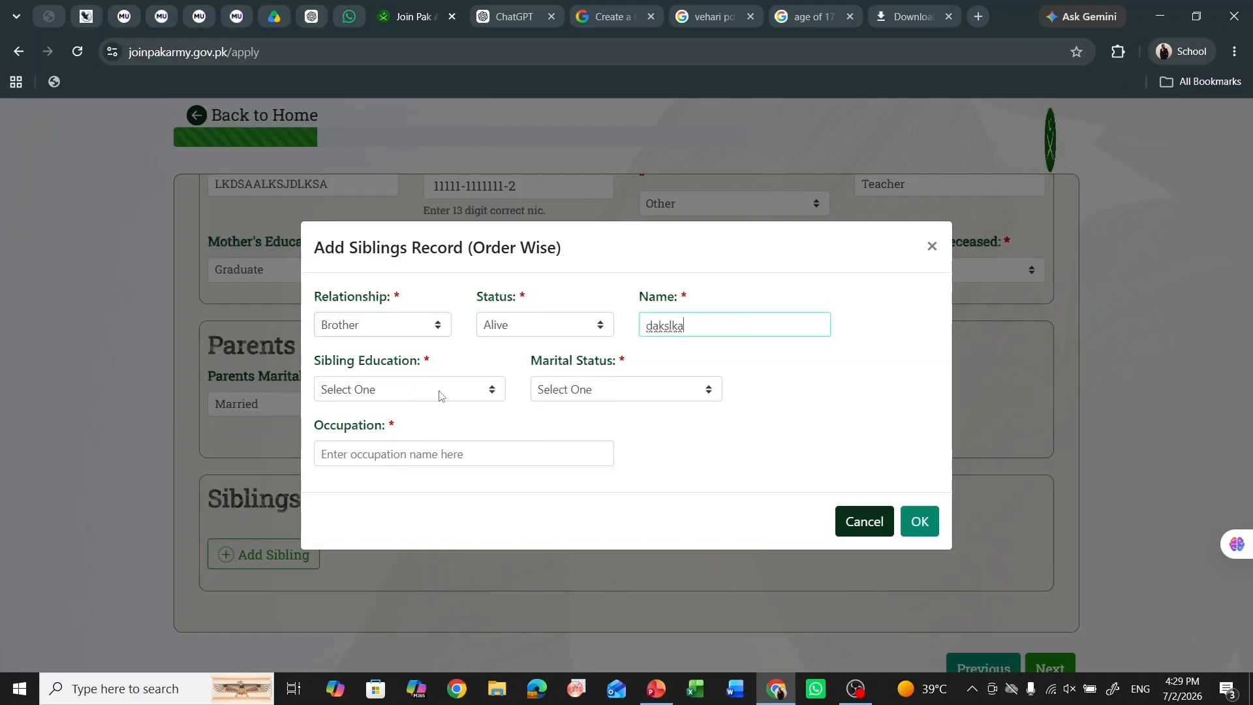
- Give the brother Matric/O Levels education, Single status, occupation 'No', and add the record
click(438, 391)
click(452, 437)
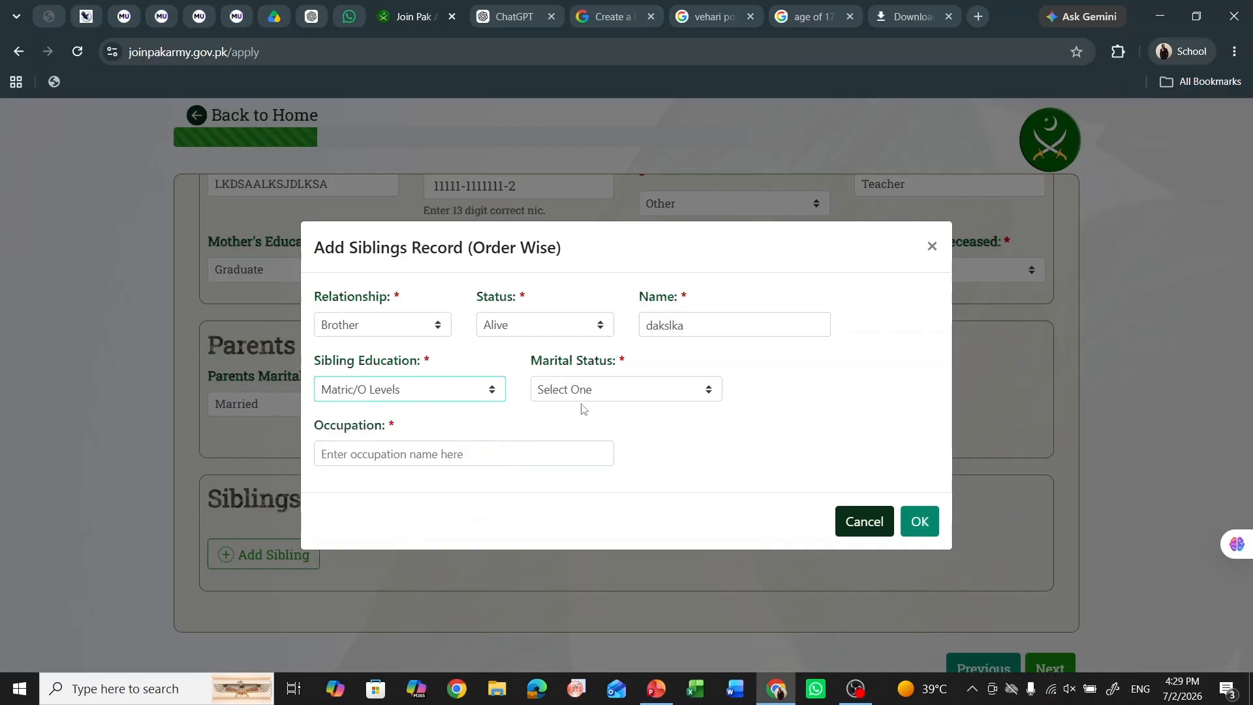
click(595, 395)
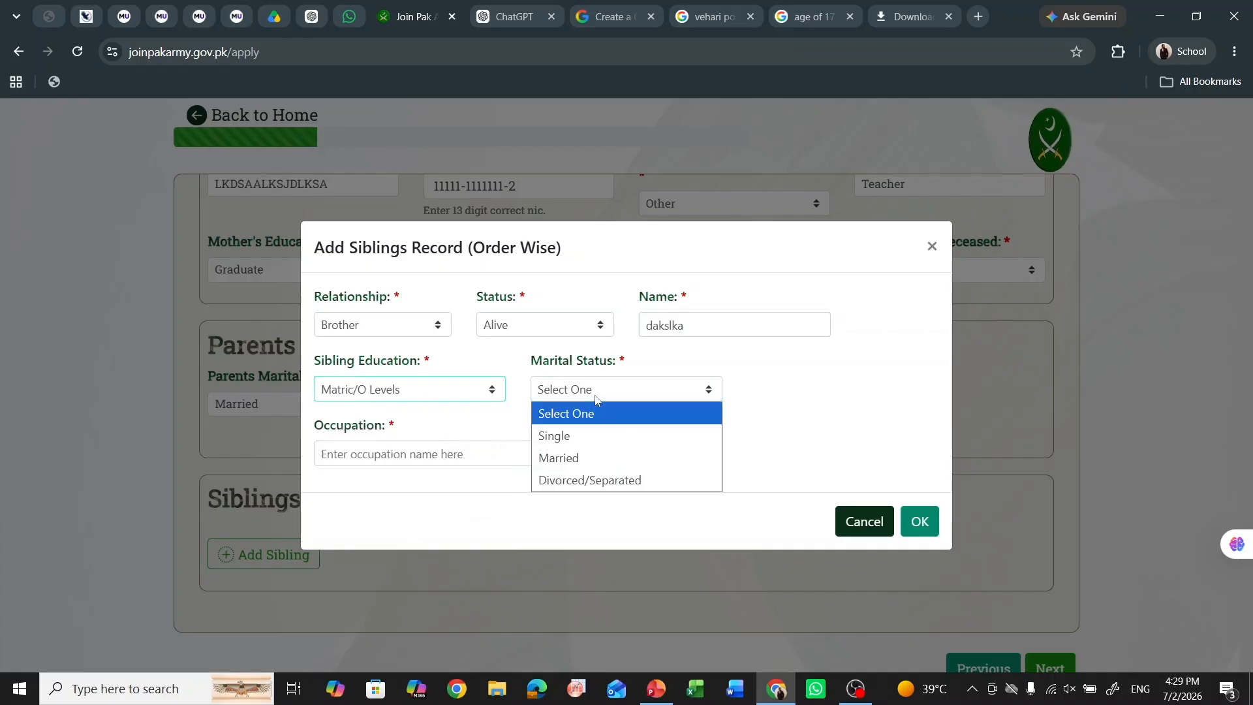
click(638, 437)
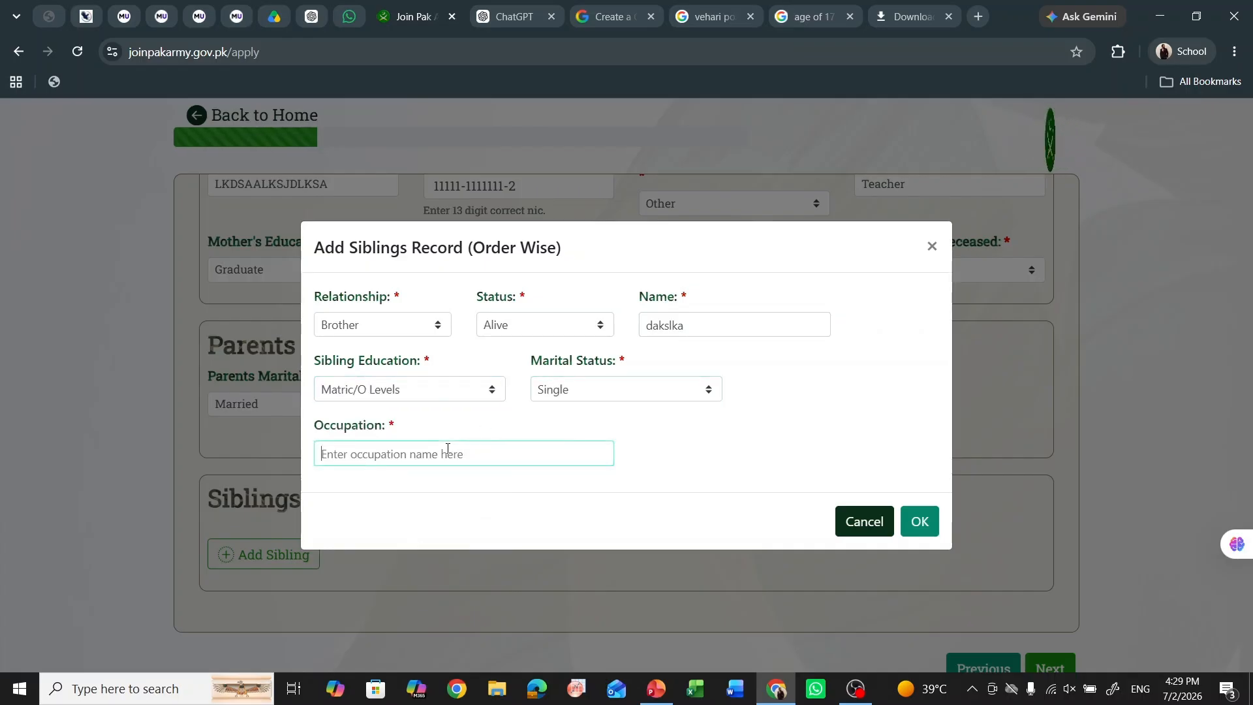
text(None)
key(BackSpace)
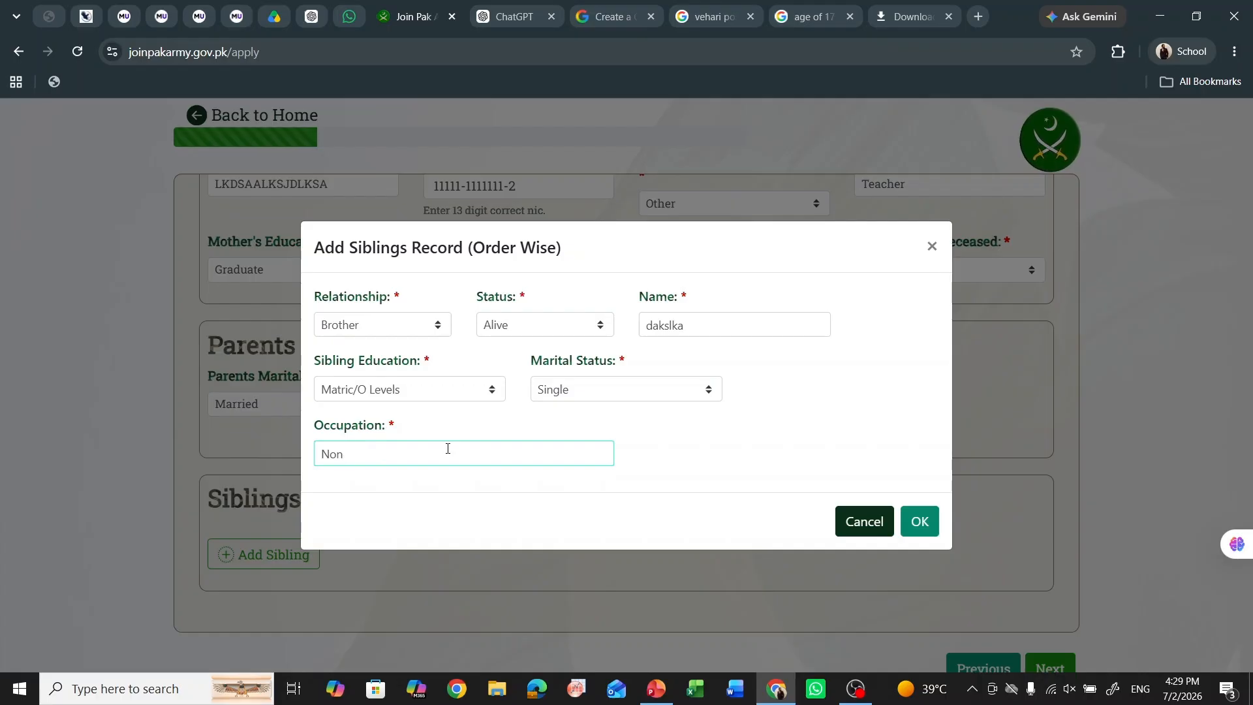
click(918, 520)
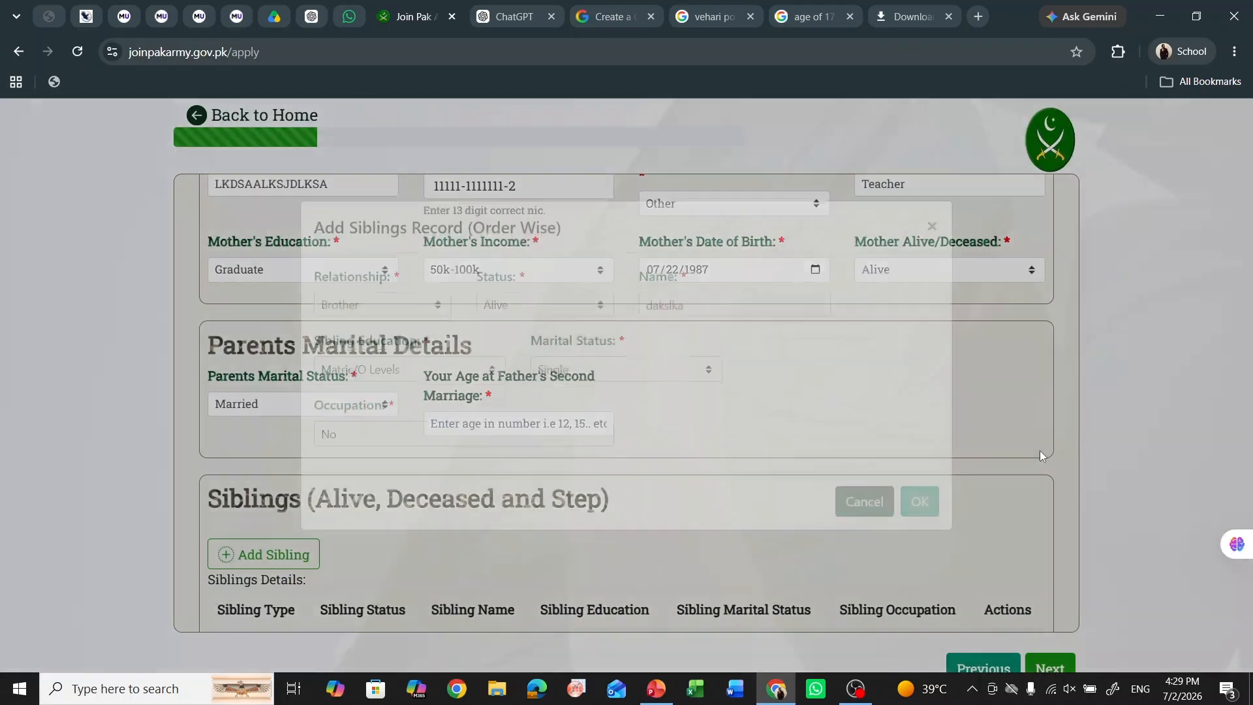
scroll(1034, 467, down, 2)
- Fill in 65 as the age at father's second marriage and continue to Misc Information
click(1050, 666)
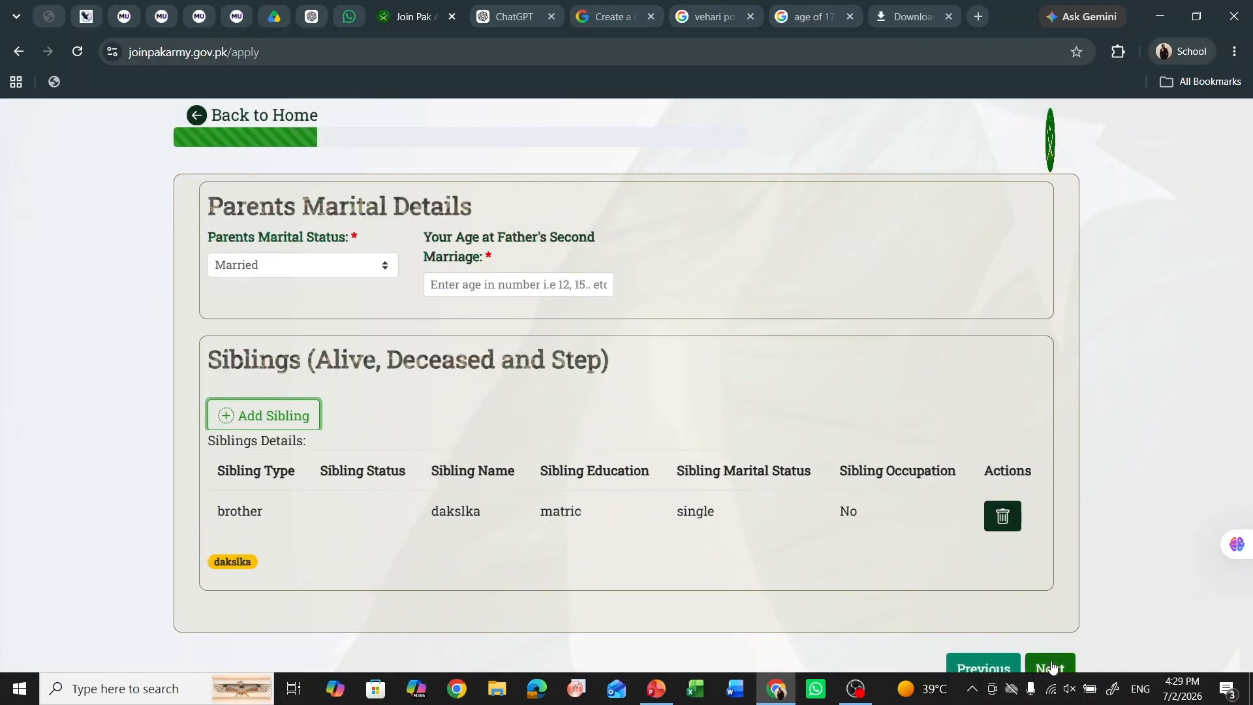
click(526, 280)
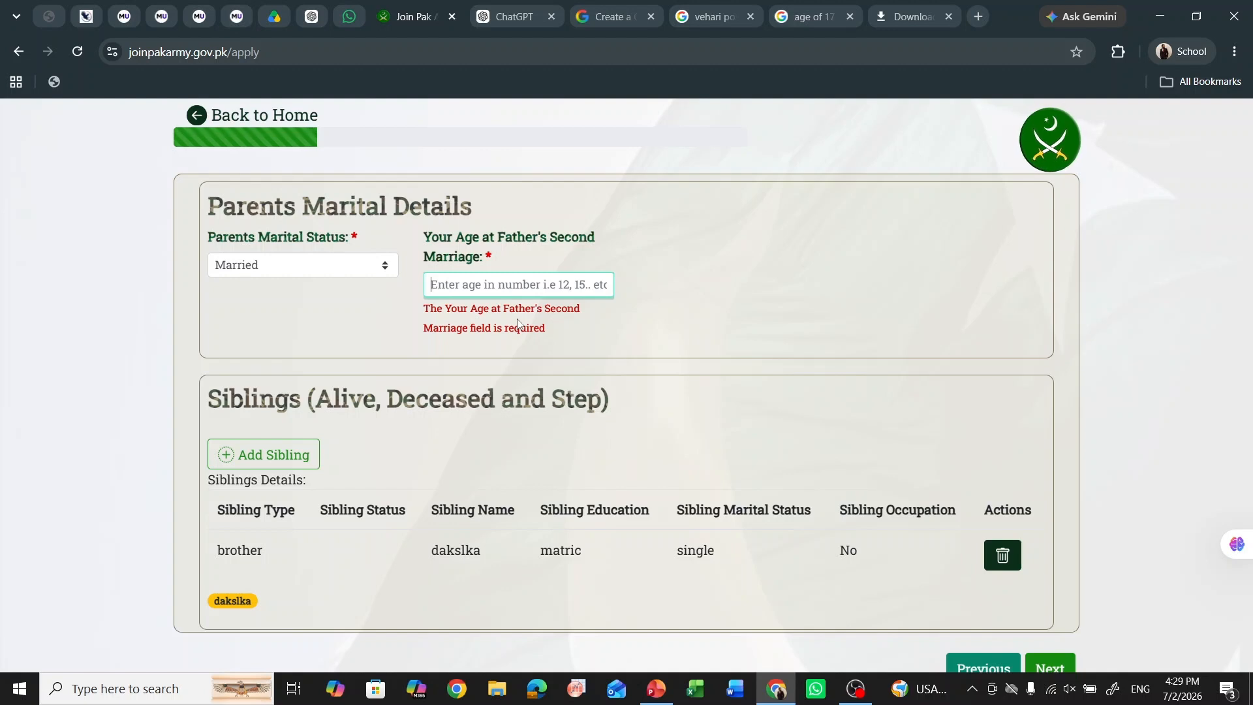
text(65)
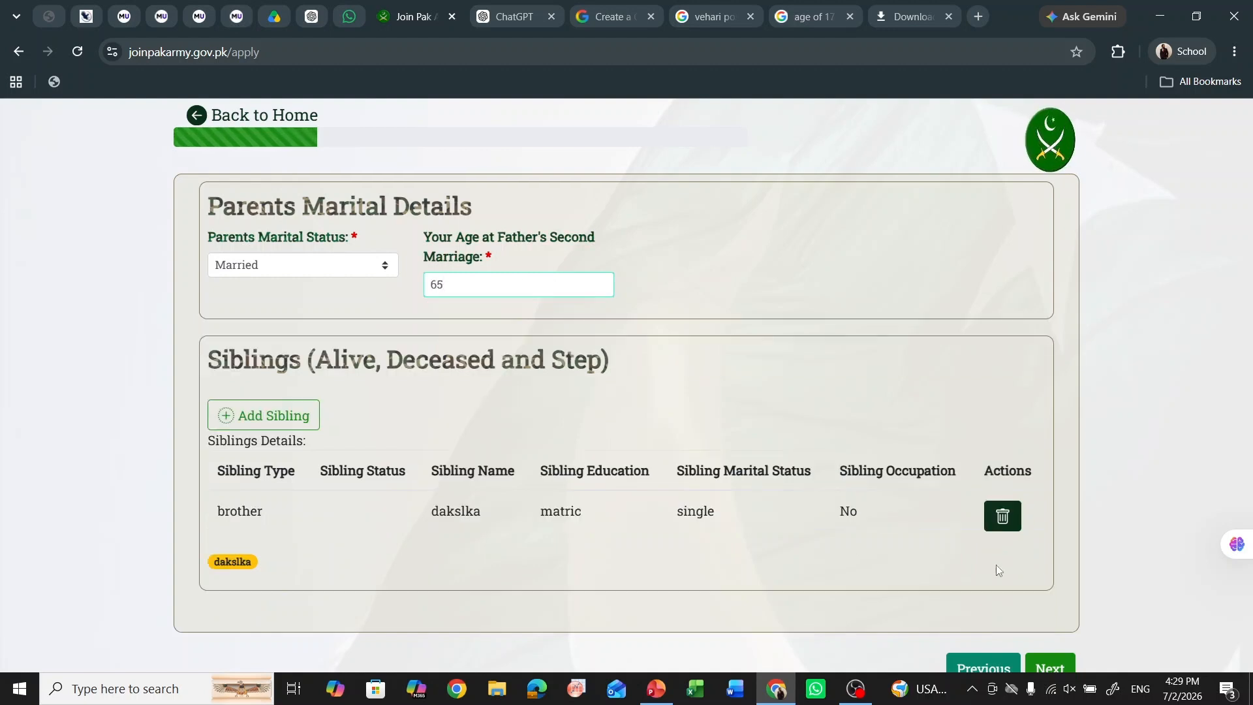
click(1051, 664)
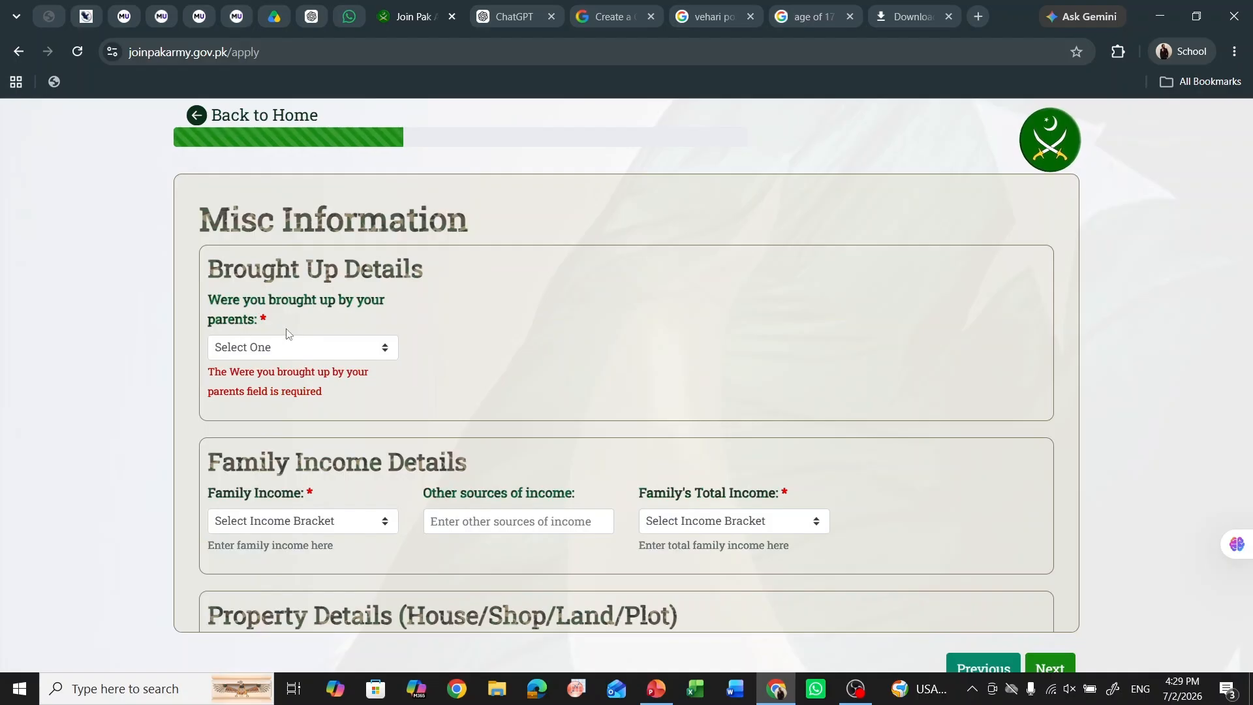
- Answer YES to being brought up by parents, after briefly trying NO
click(369, 350)
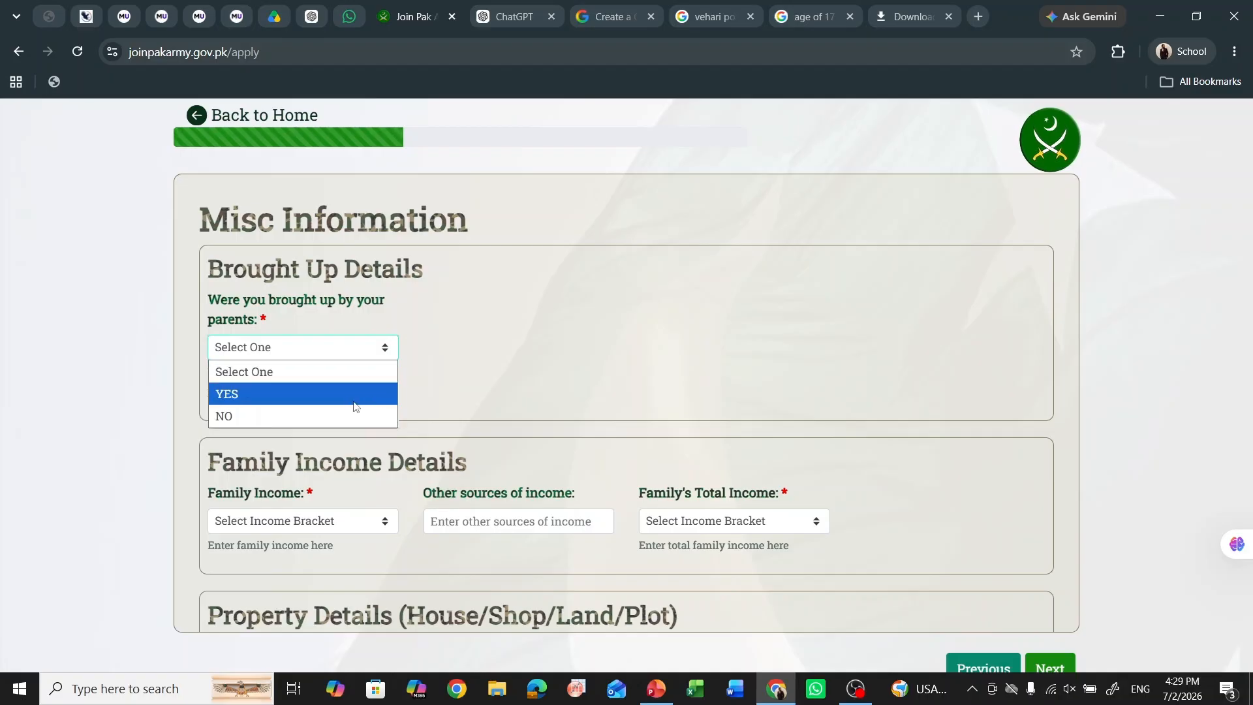
click(353, 394)
click(372, 358)
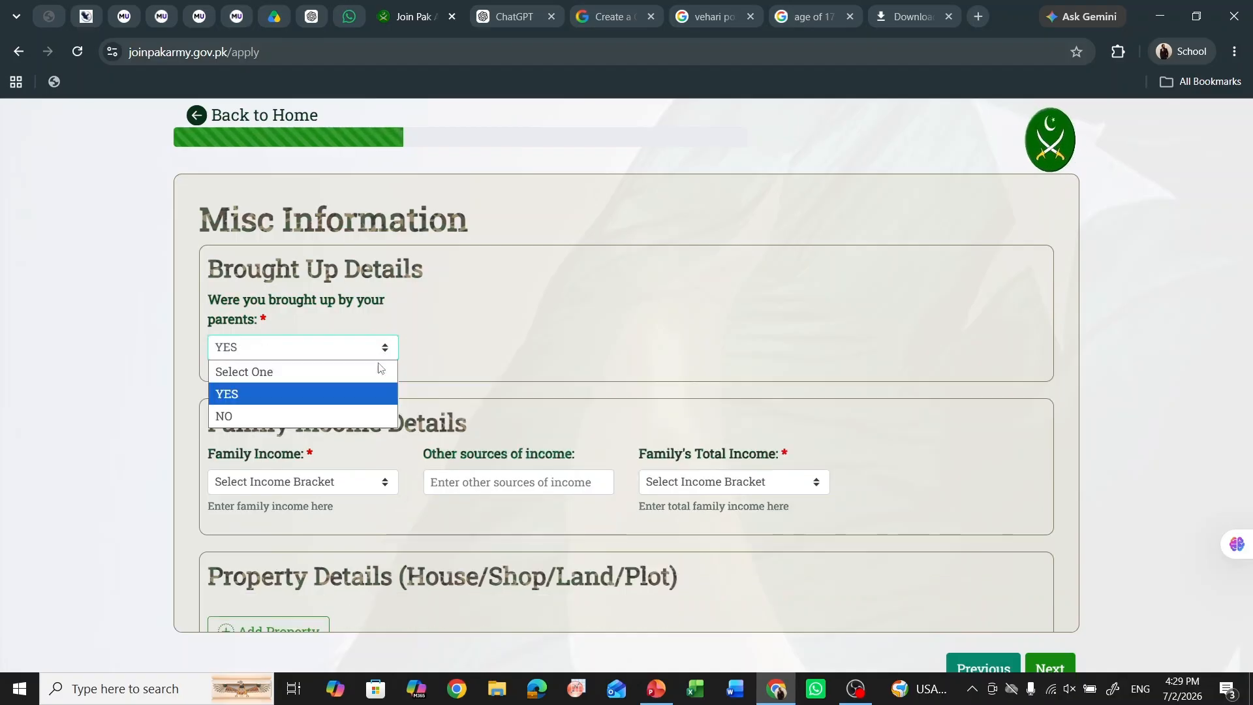
click(347, 415)
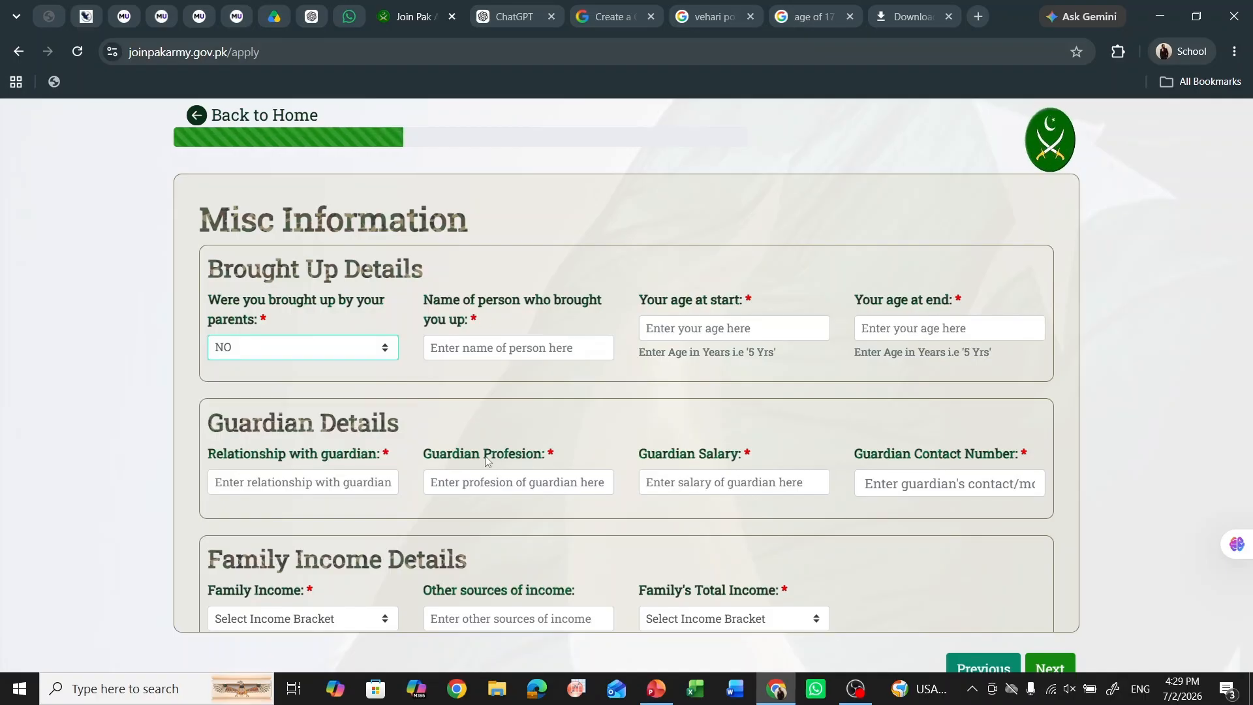
click(384, 347)
click(323, 393)
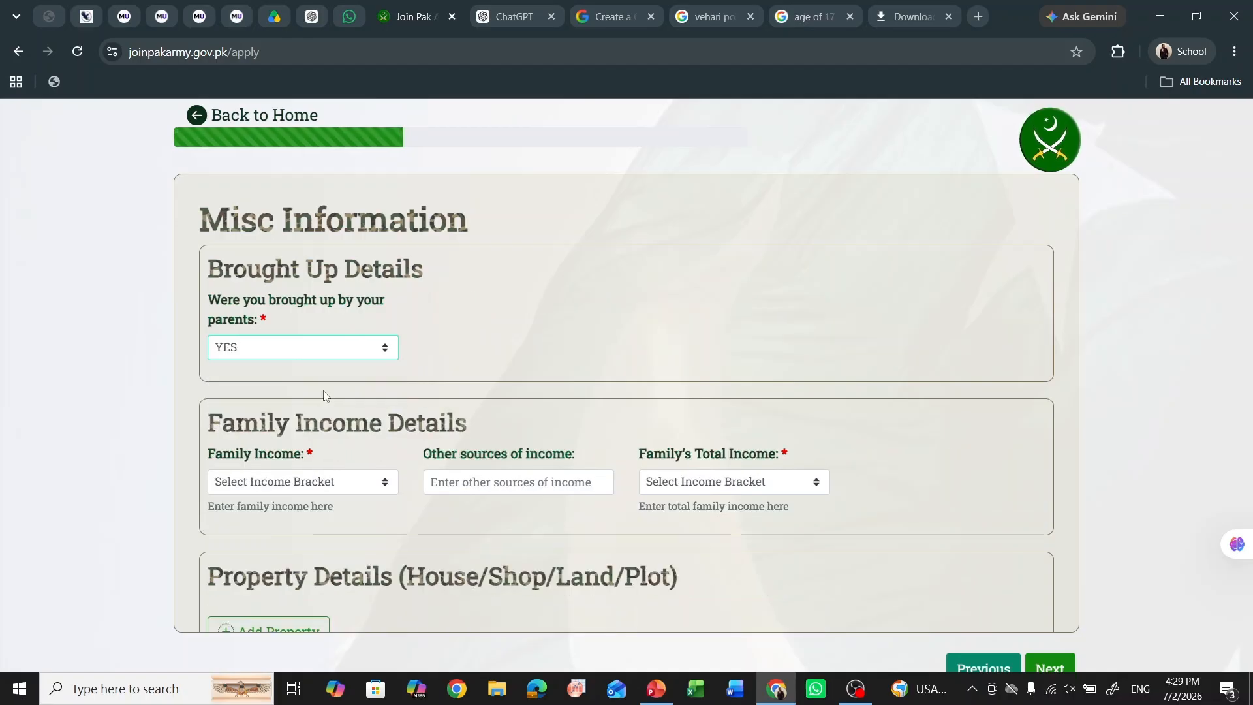
- Set family income 50k-100k, other sources 'sadkid', and total income 50k-100k
scroll(174, 385, down, 3)
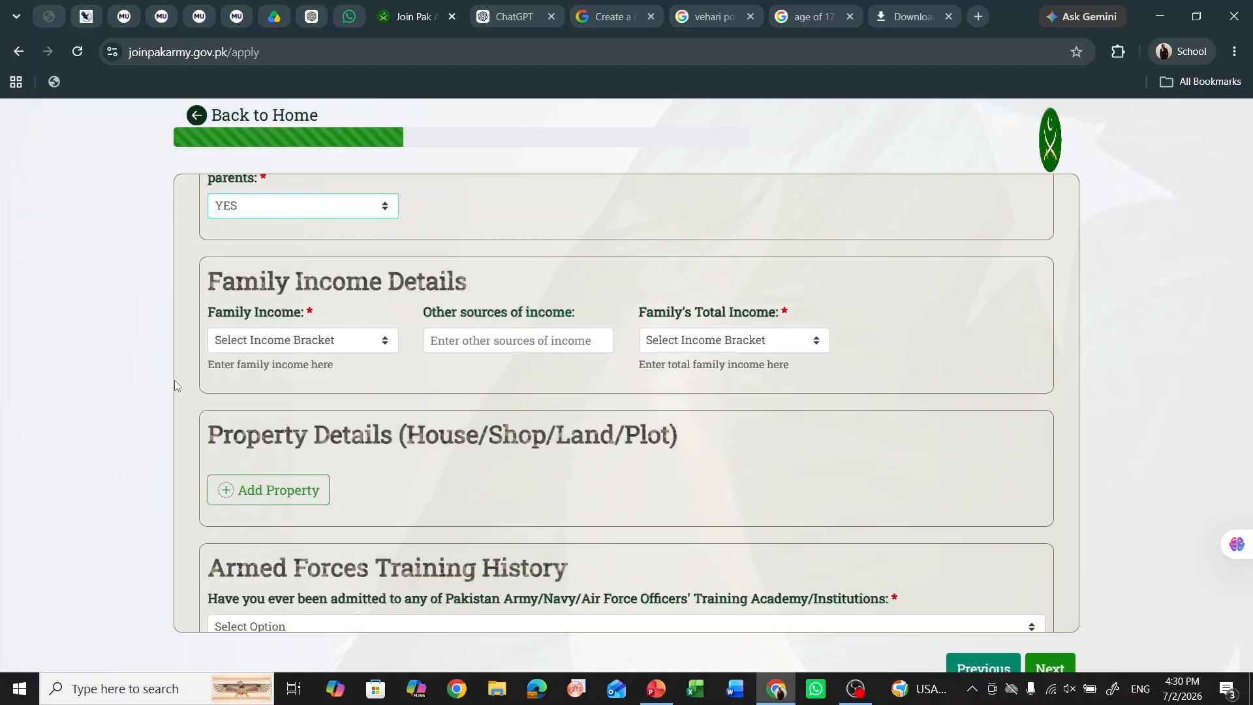
click(319, 346)
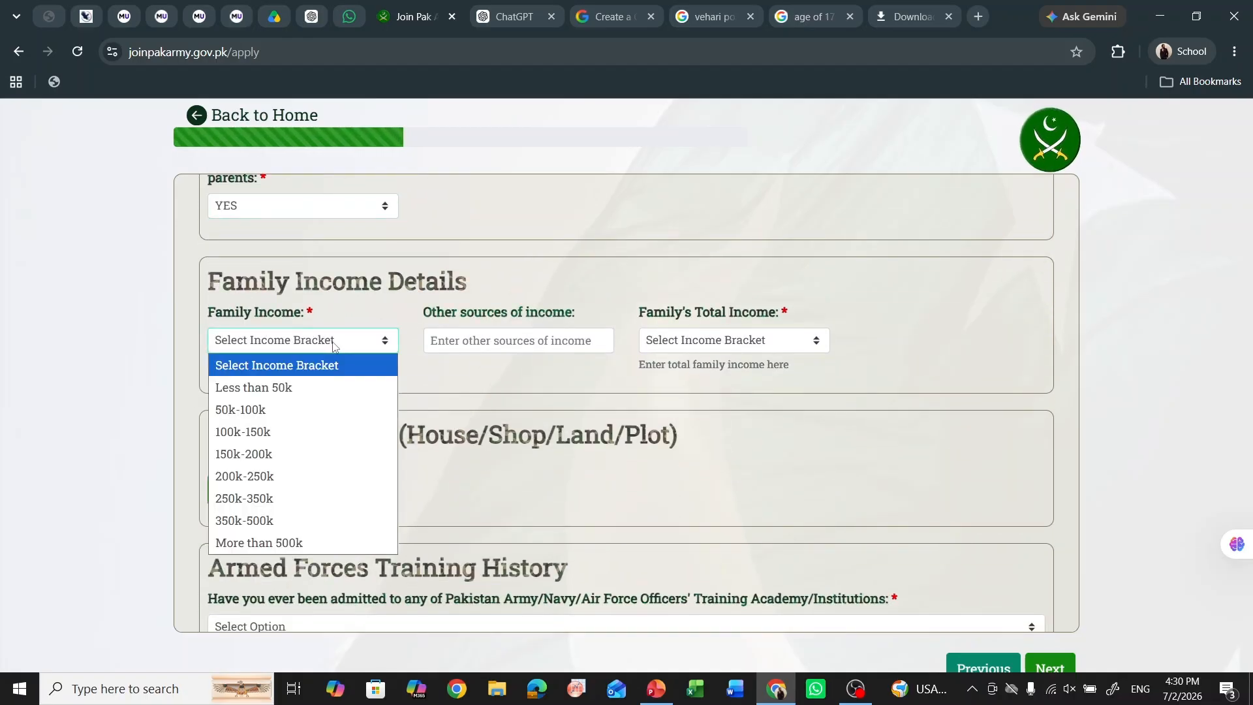
click(314, 409)
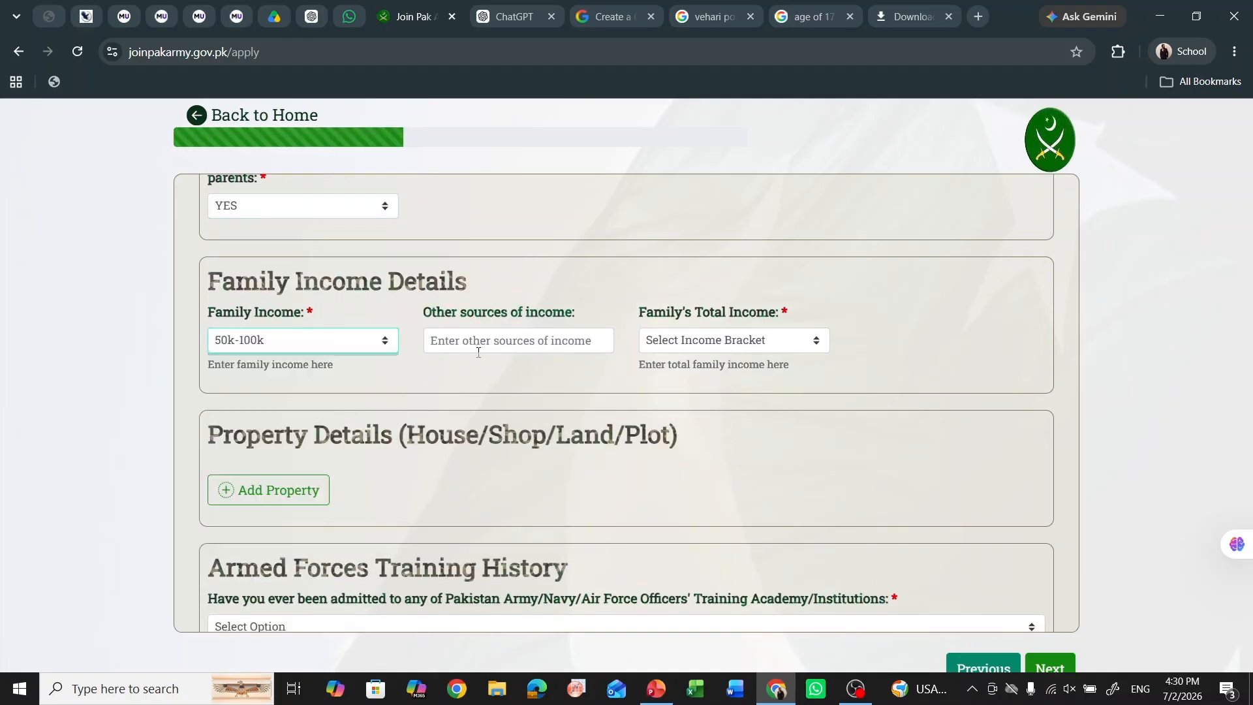
click(532, 335)
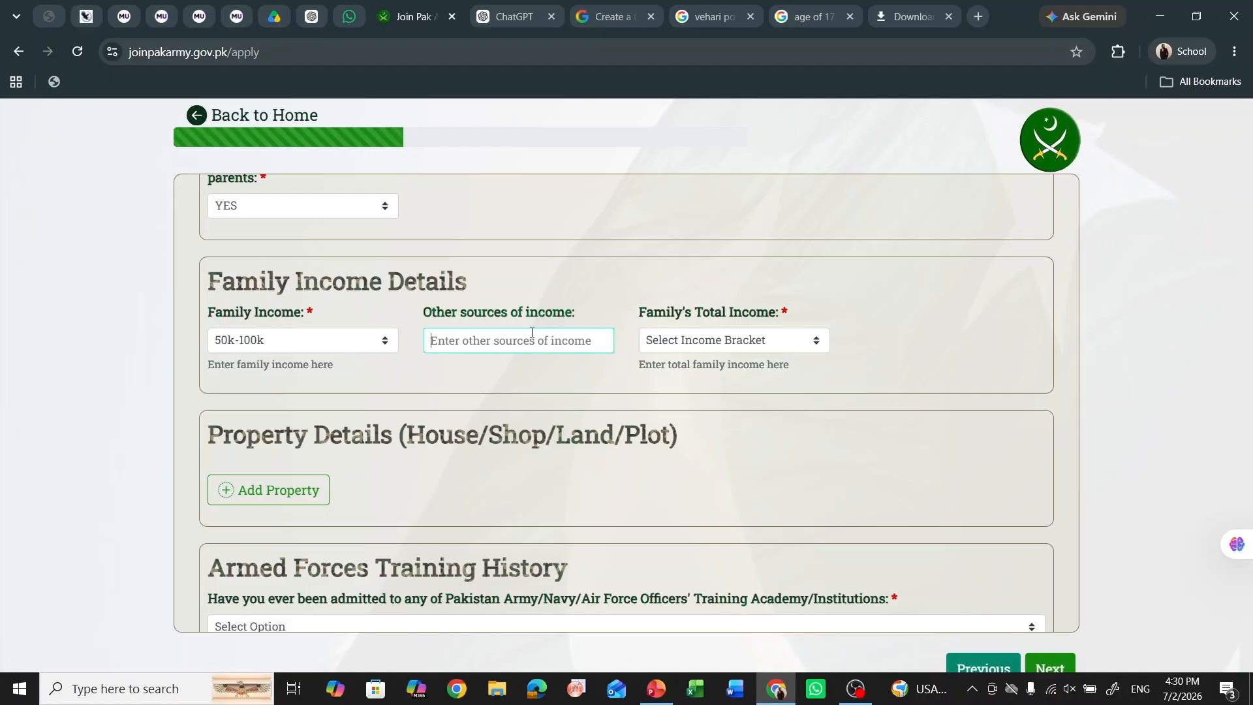
text(sadkid)
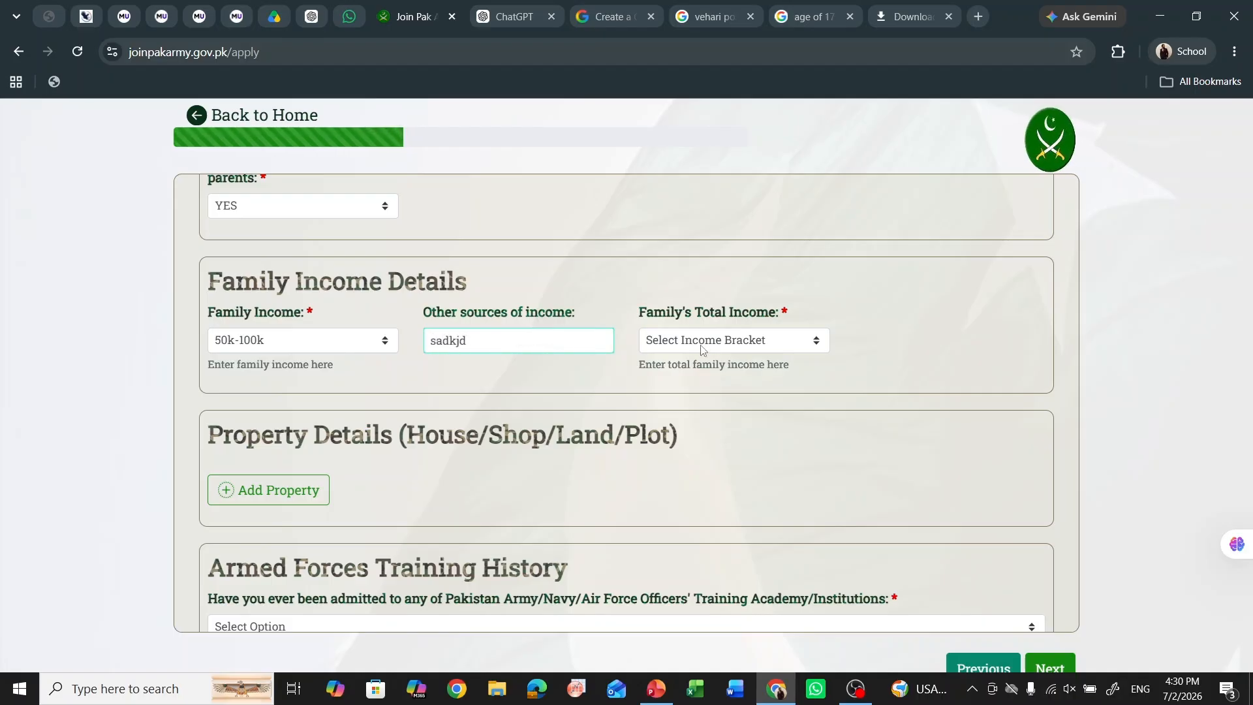
click(702, 346)
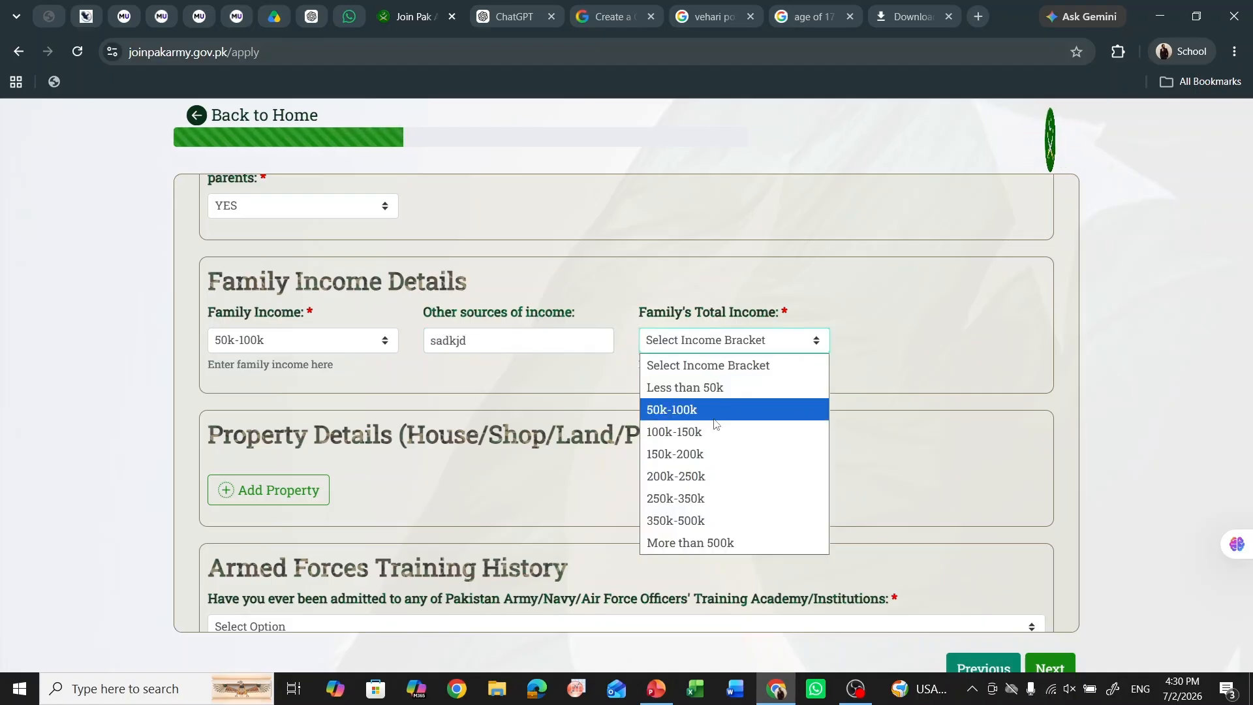
click(714, 419)
scroll(652, 392, down, 2)
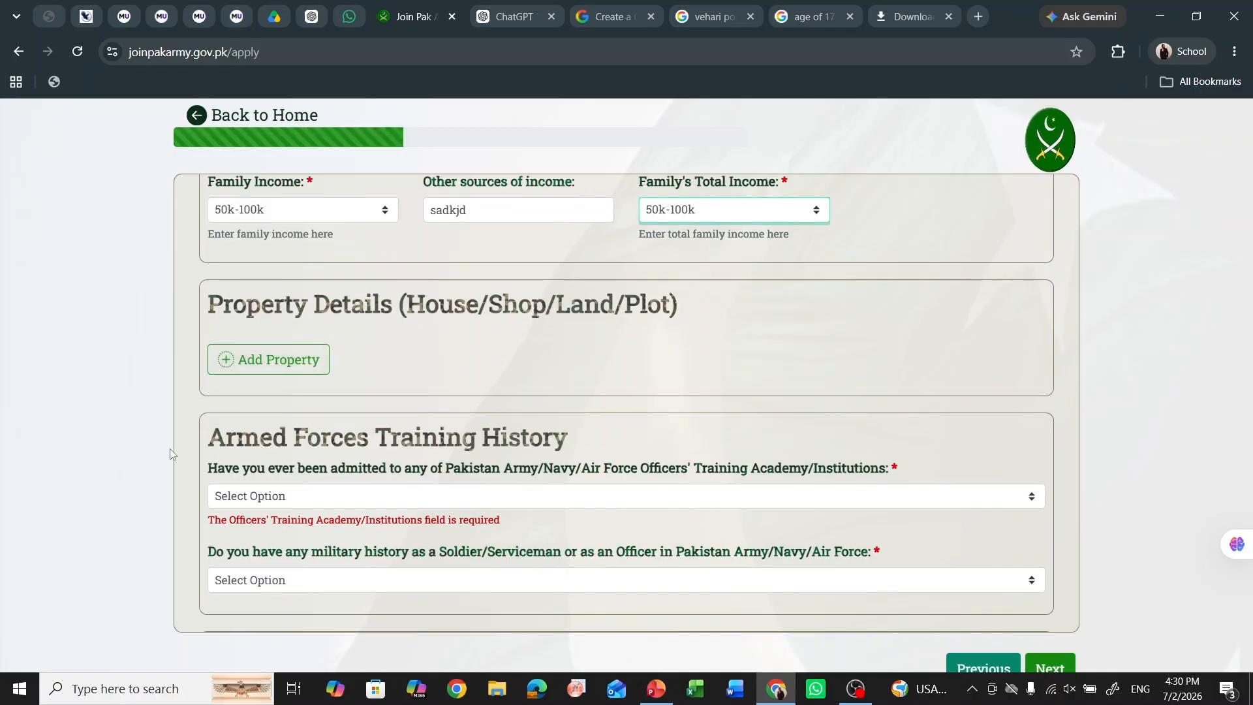
- Choose NO for academy admission, None for military history, and None for Force Name
scroll(304, 344, down, 3)
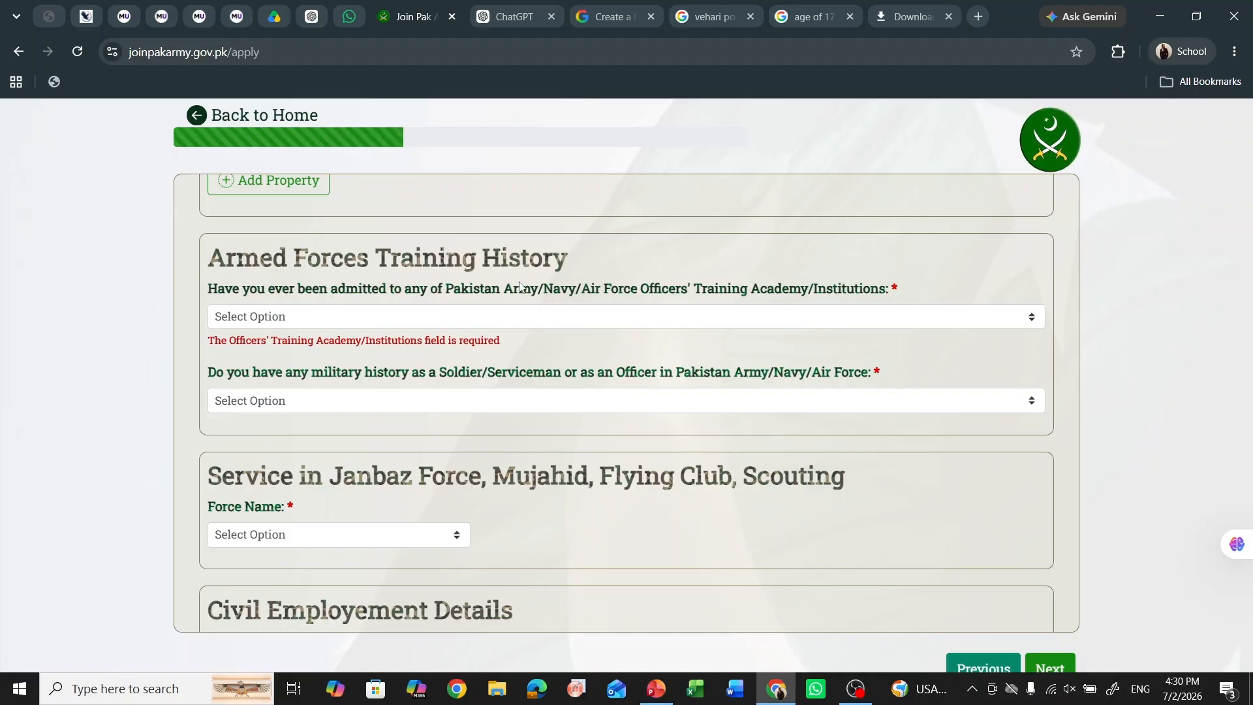
click(583, 317)
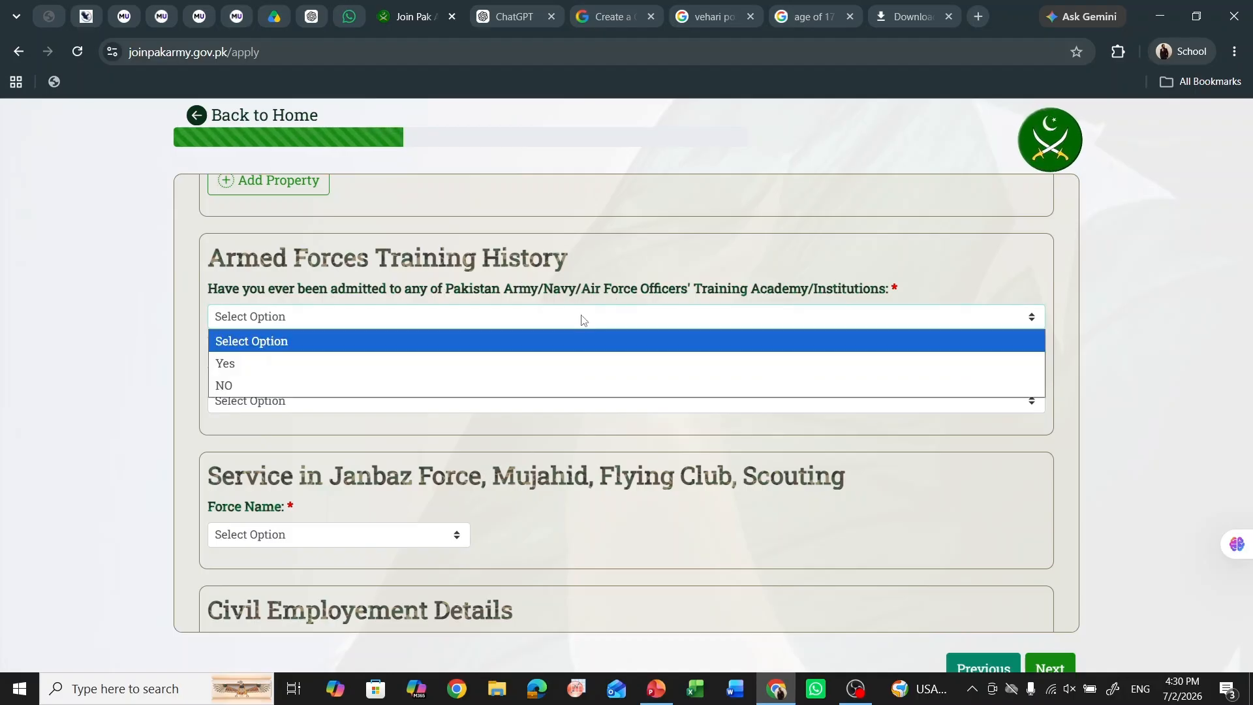
click(485, 383)
click(456, 390)
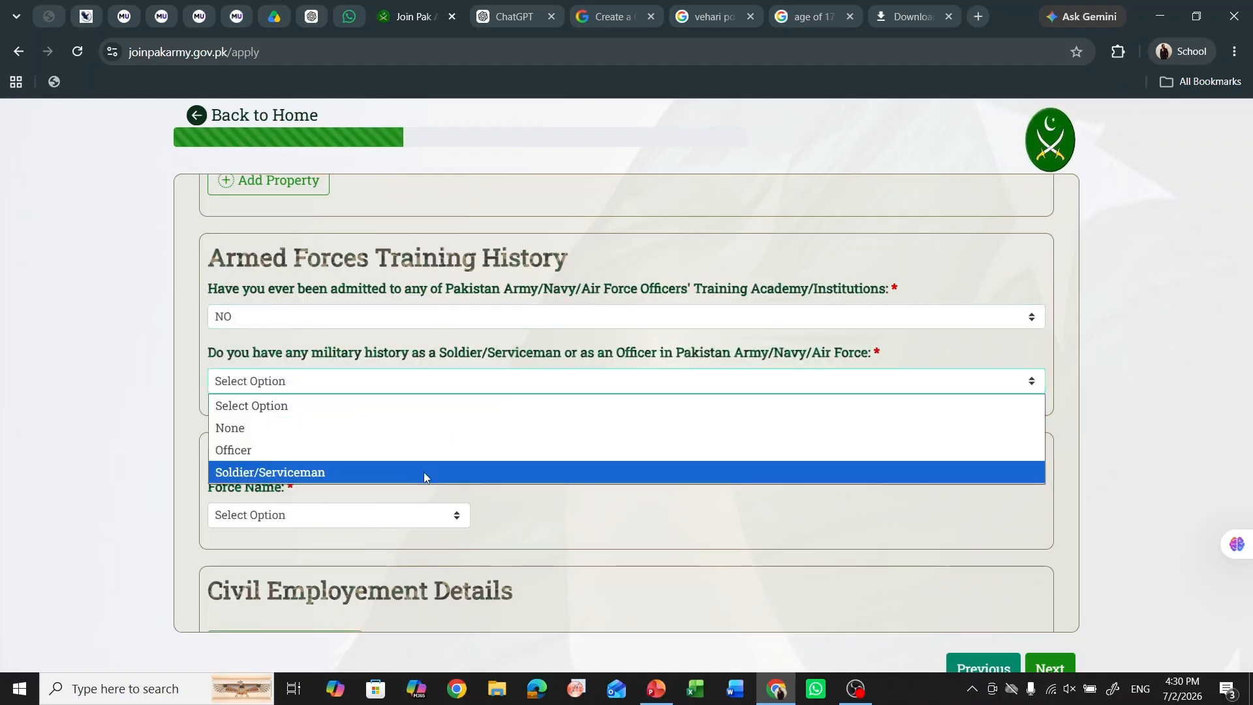
click(447, 438)
scroll(229, 442, down, 1)
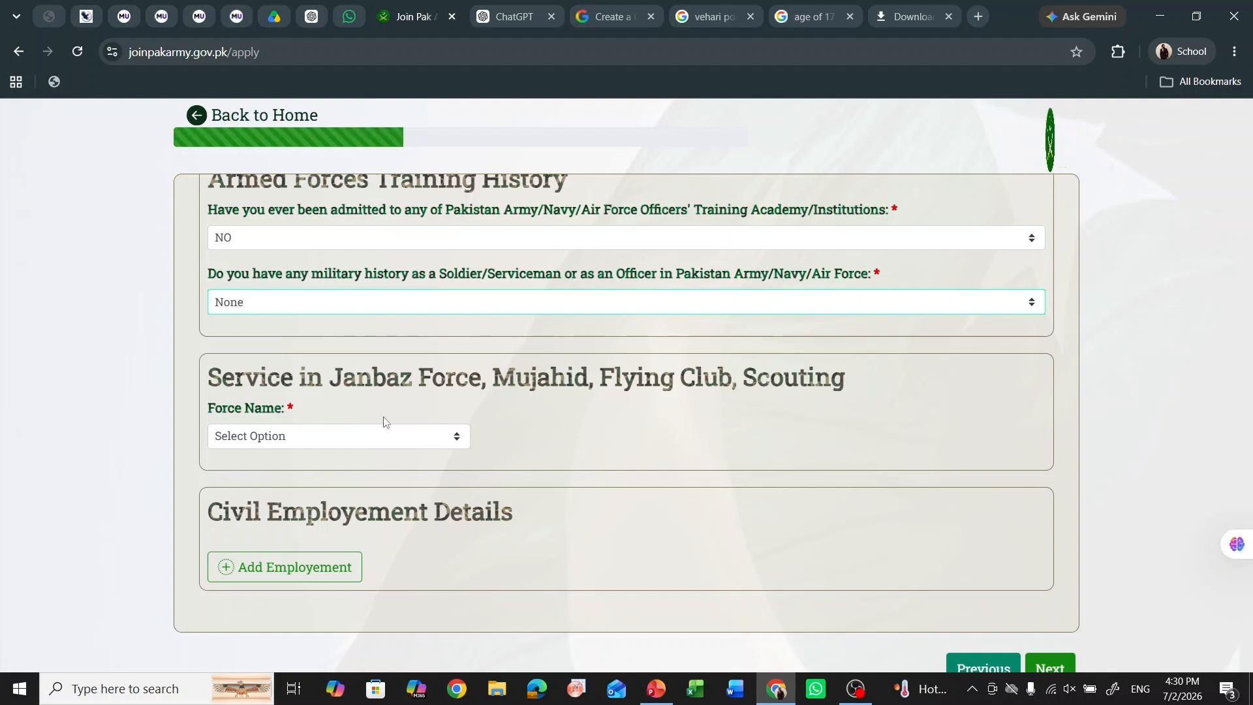
click(412, 436)
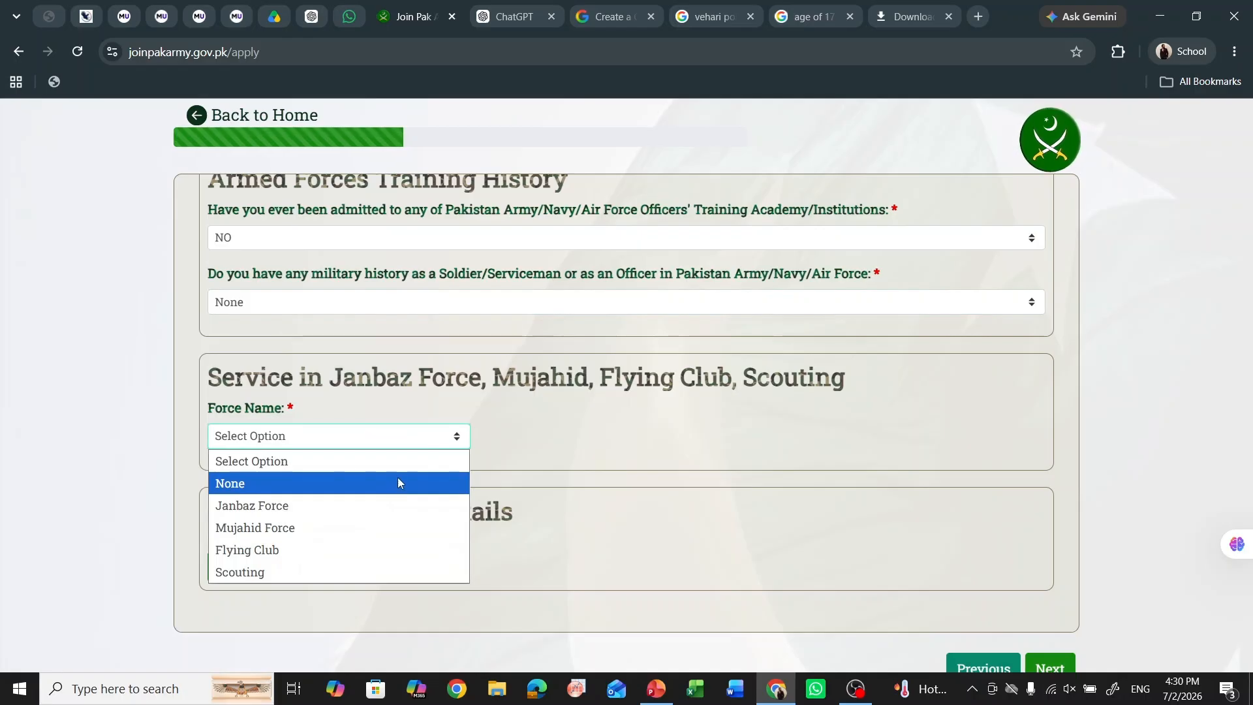
click(366, 486)
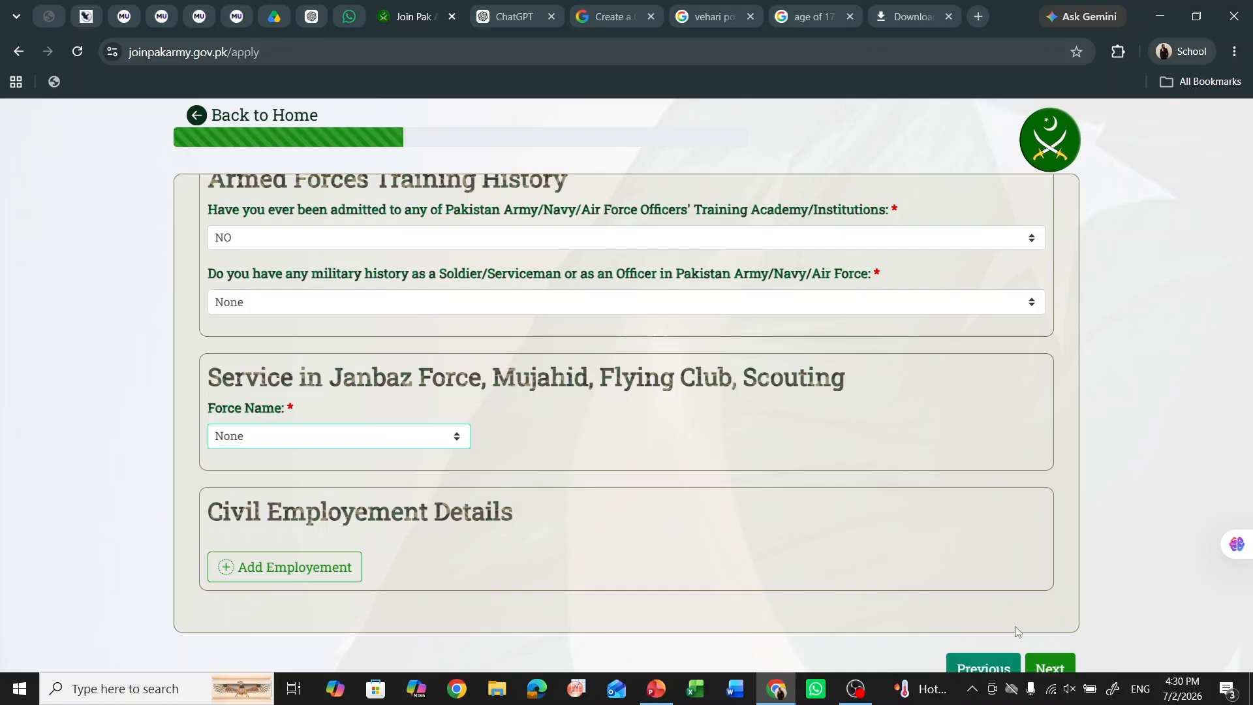
- On the next page, answer YES to stipendiary and select the bond details field
click(1052, 664)
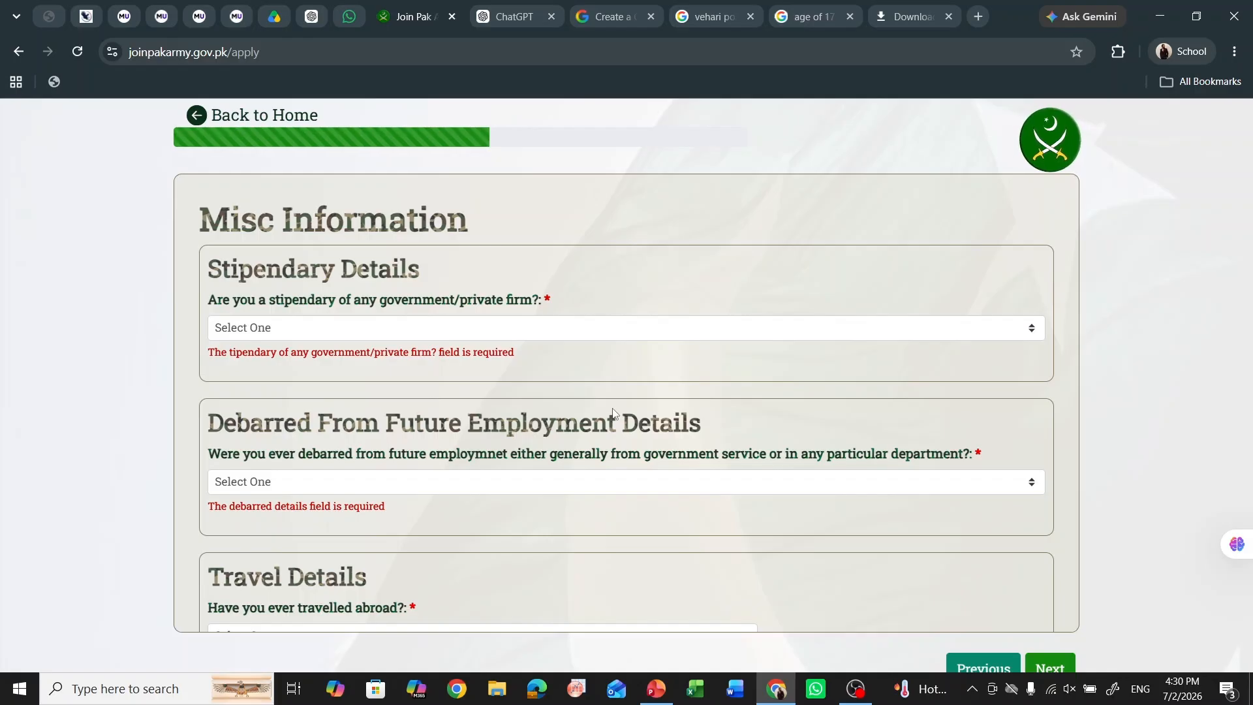
click(477, 330)
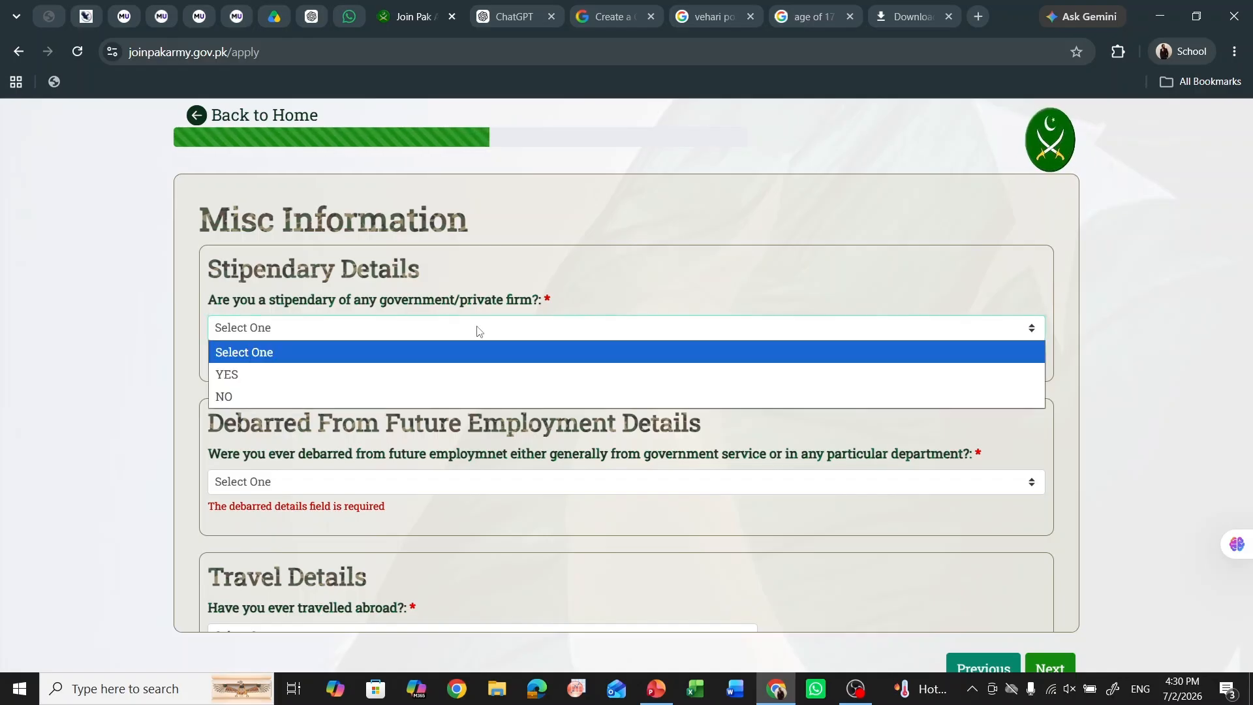
click(444, 366)
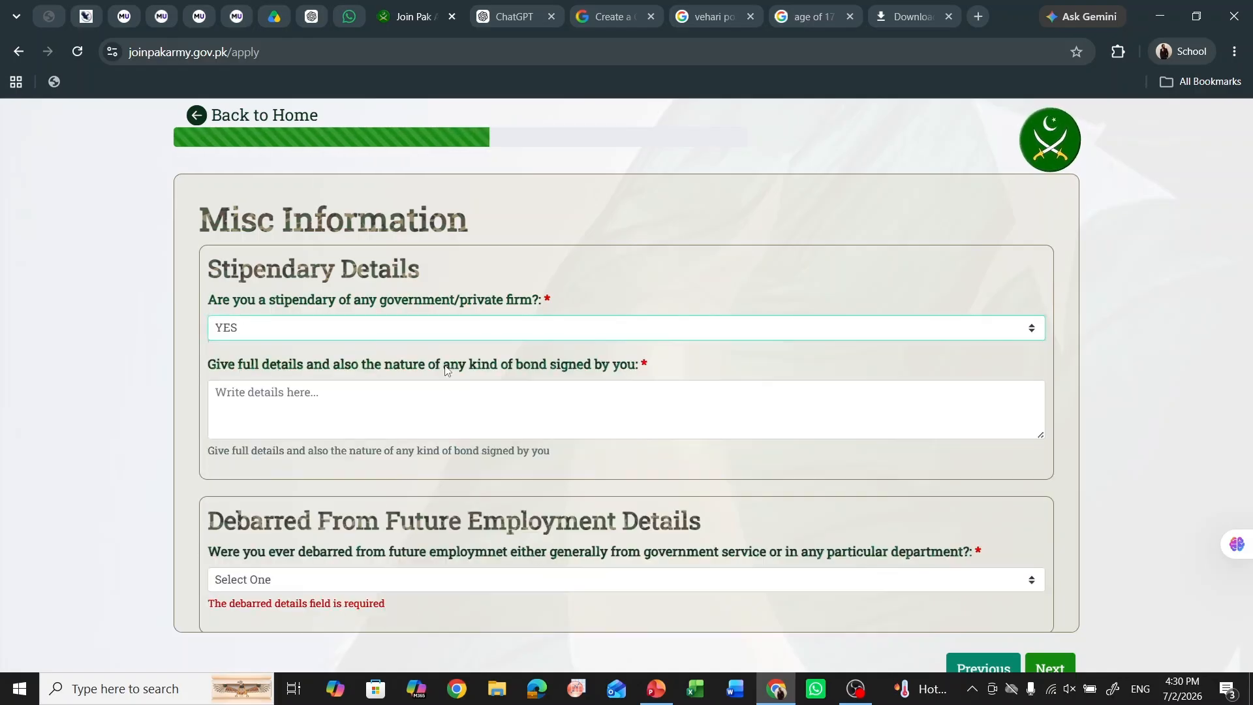
click(414, 405)
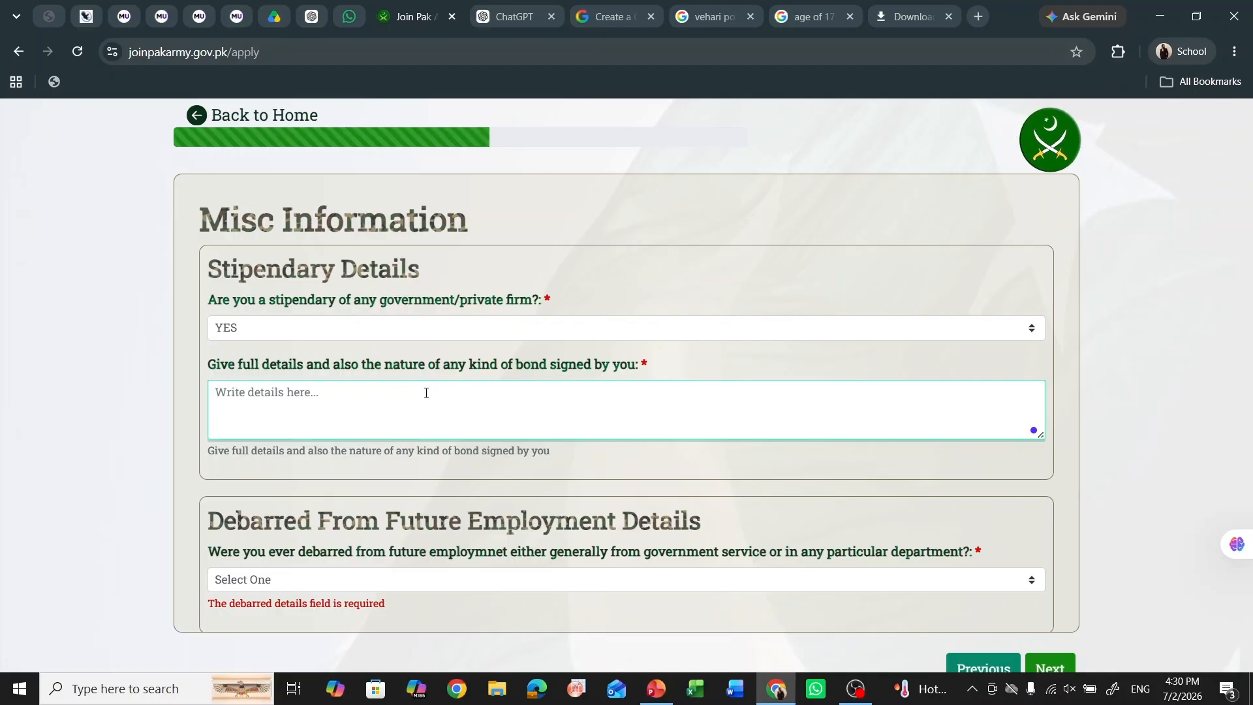
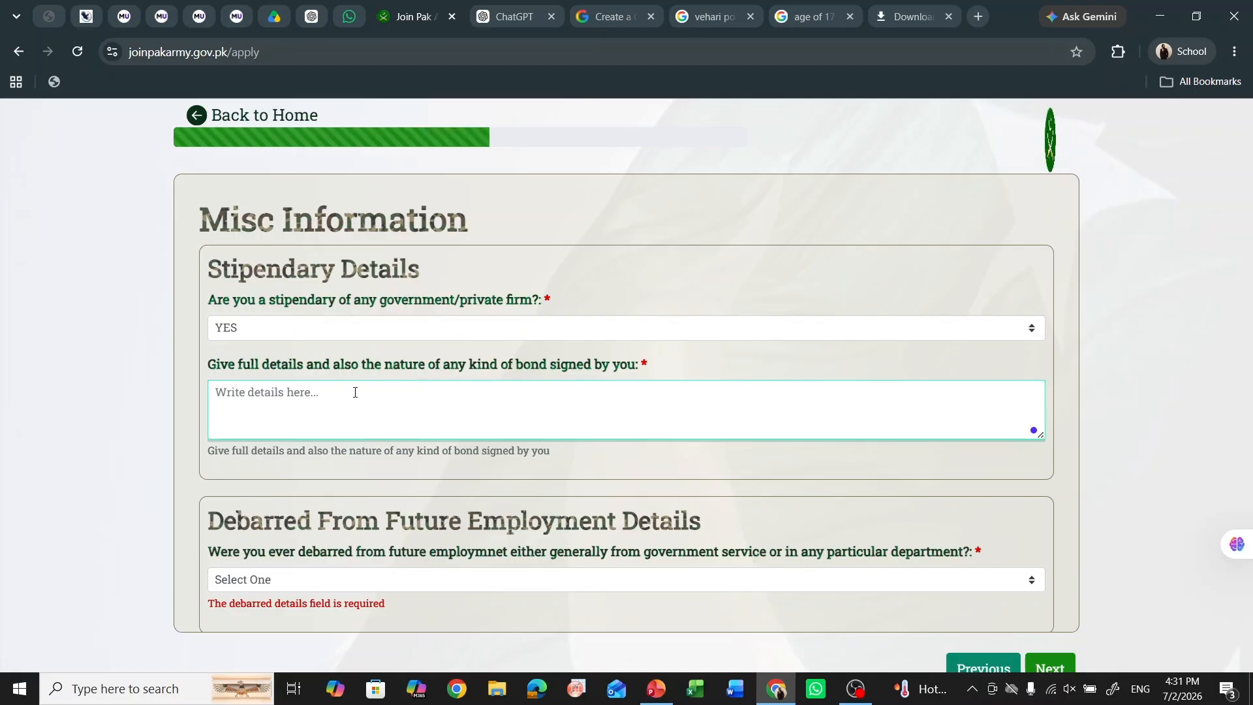
- Answer NO to the stipendary and debarred-from-employment questions
click(382, 326)
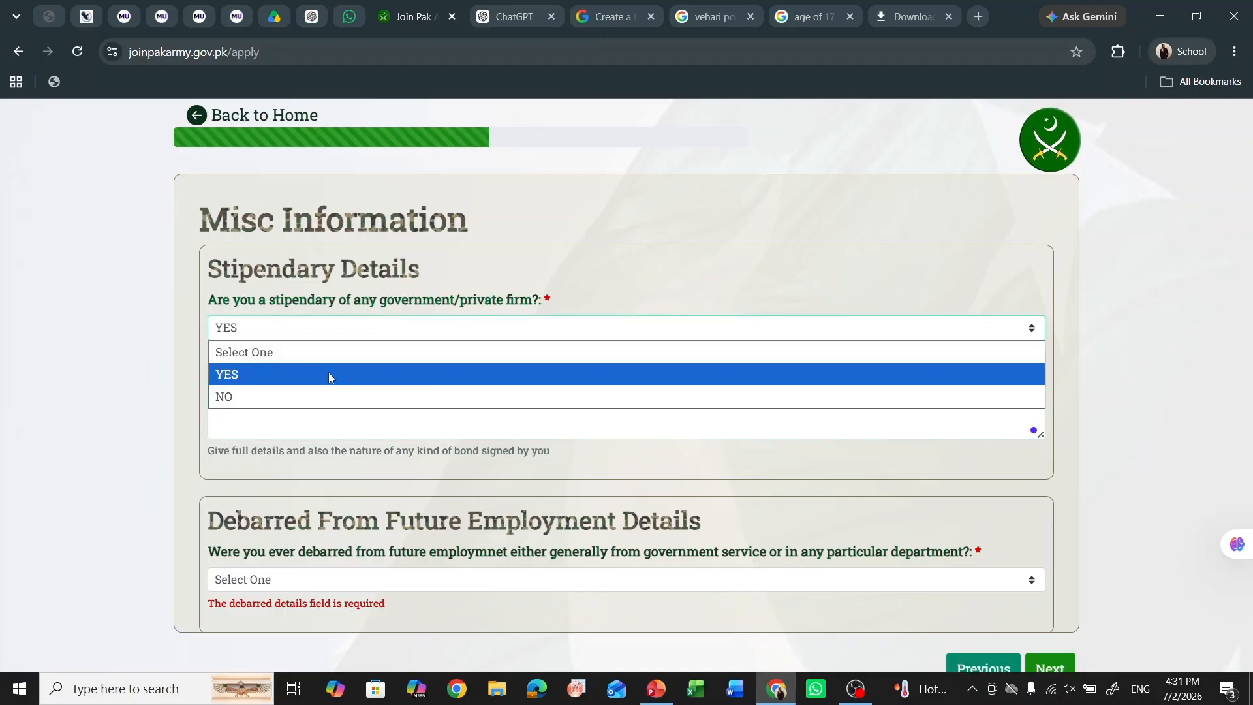
click(332, 392)
scroll(203, 396, down, 2)
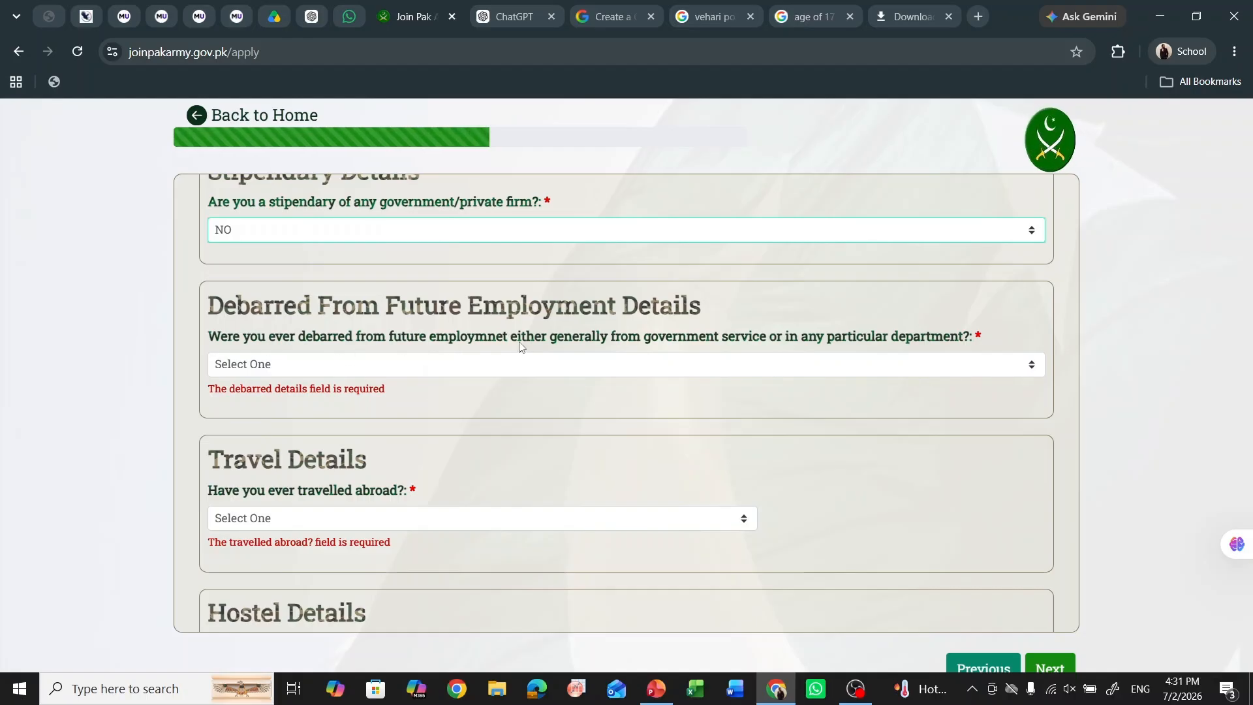
click(668, 374)
click(589, 430)
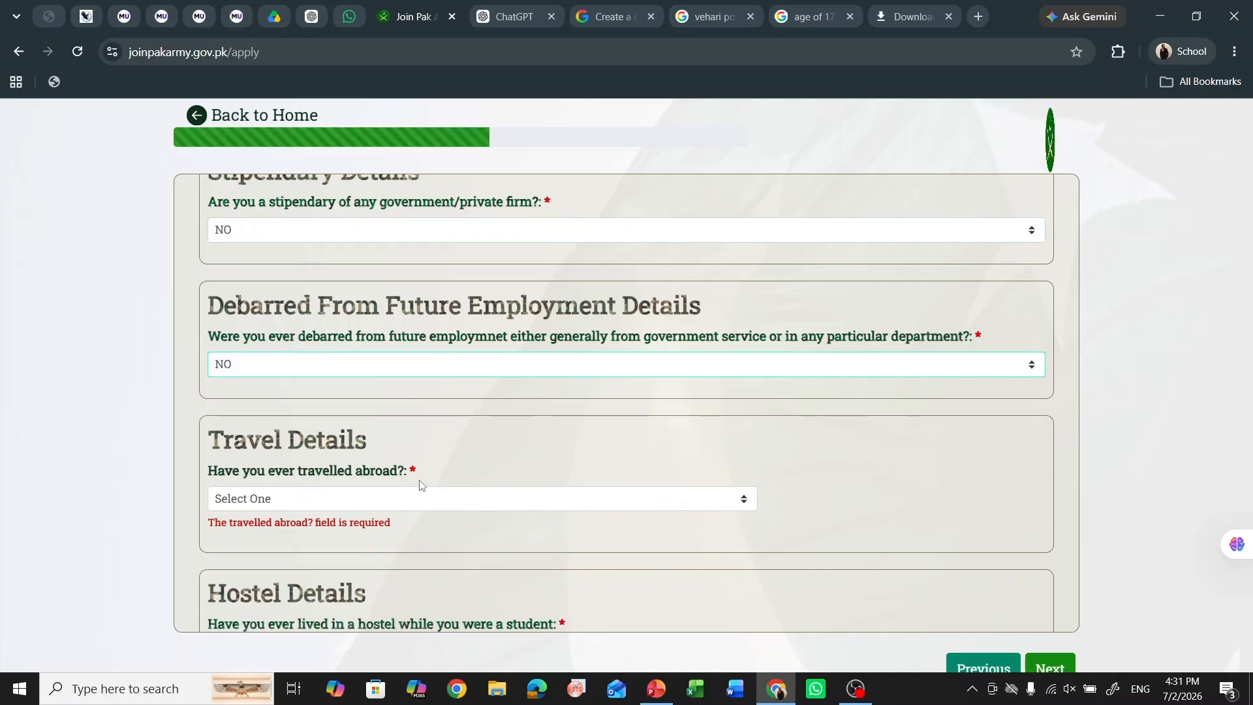
- Answer NO to travelled abroad, after briefly trying YES and Add Travel Record
click(443, 509)
click(406, 565)
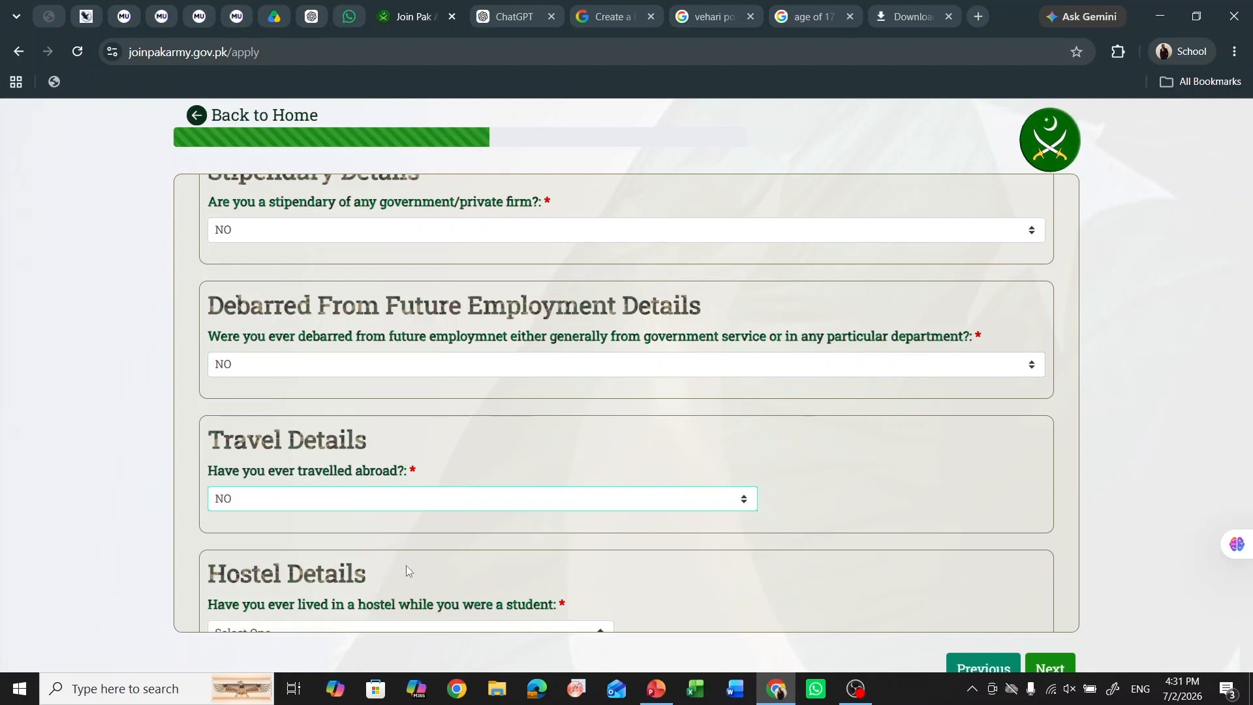
scroll(163, 507, down, 1)
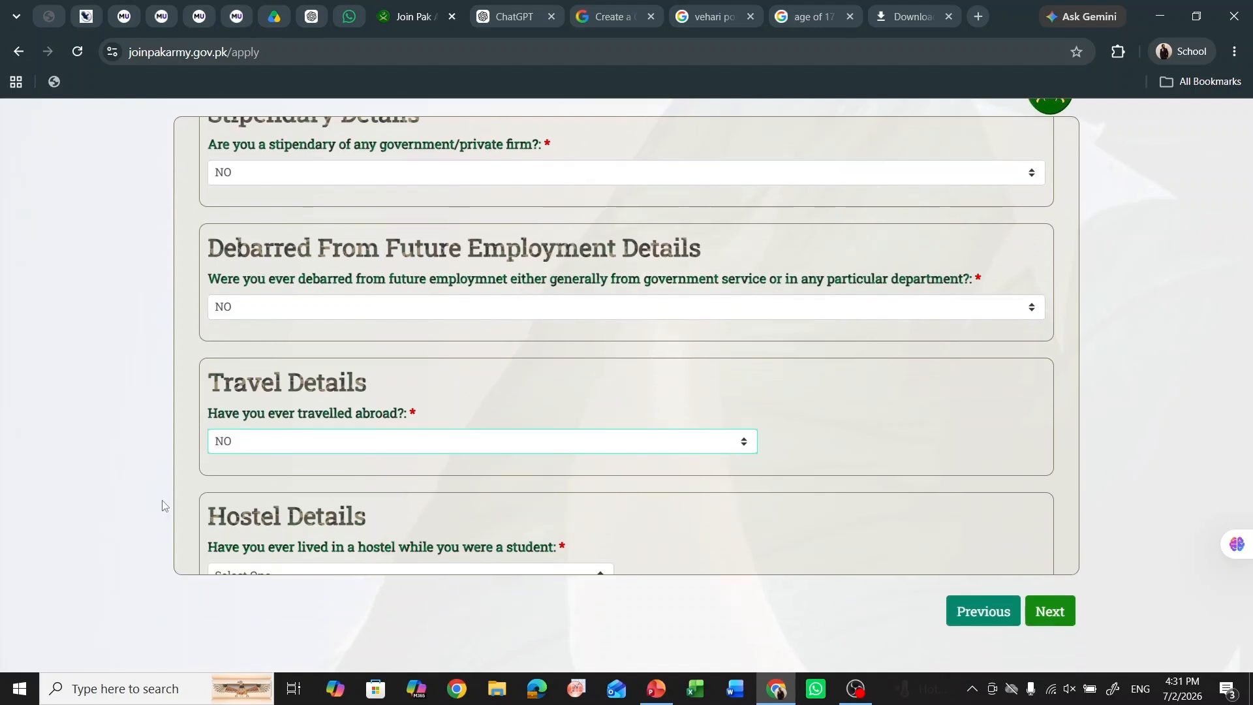
click(298, 442)
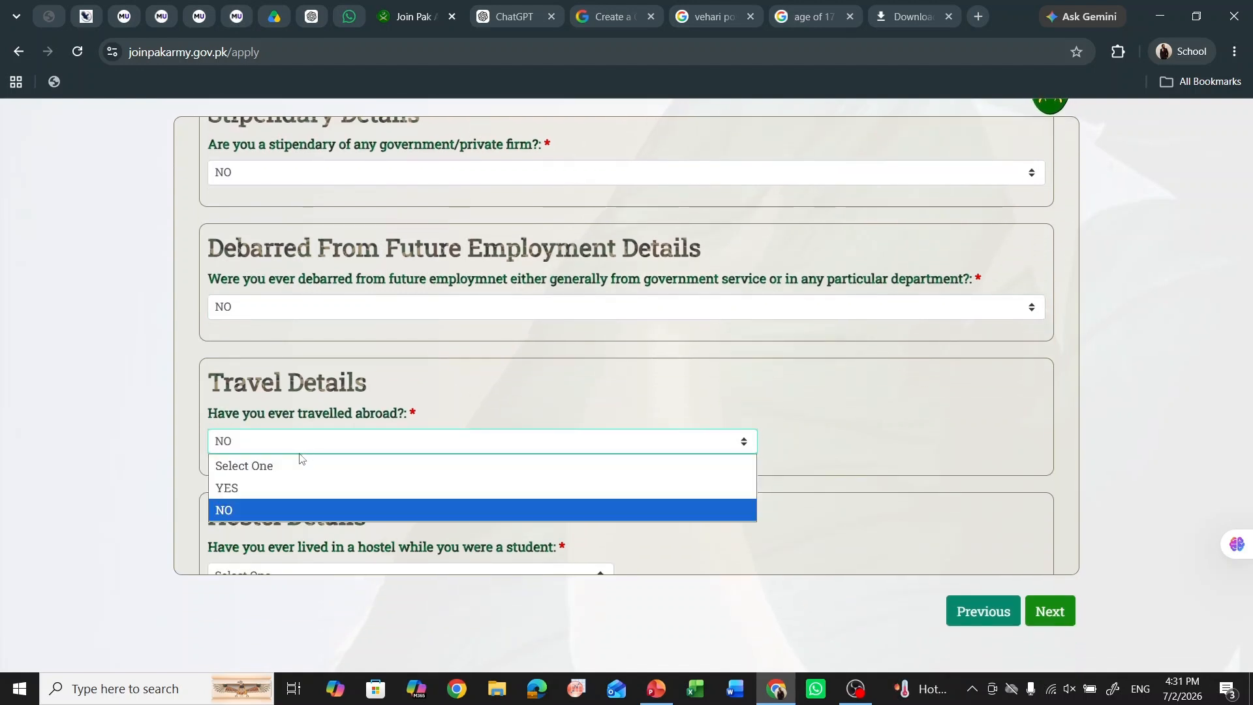
click(298, 489)
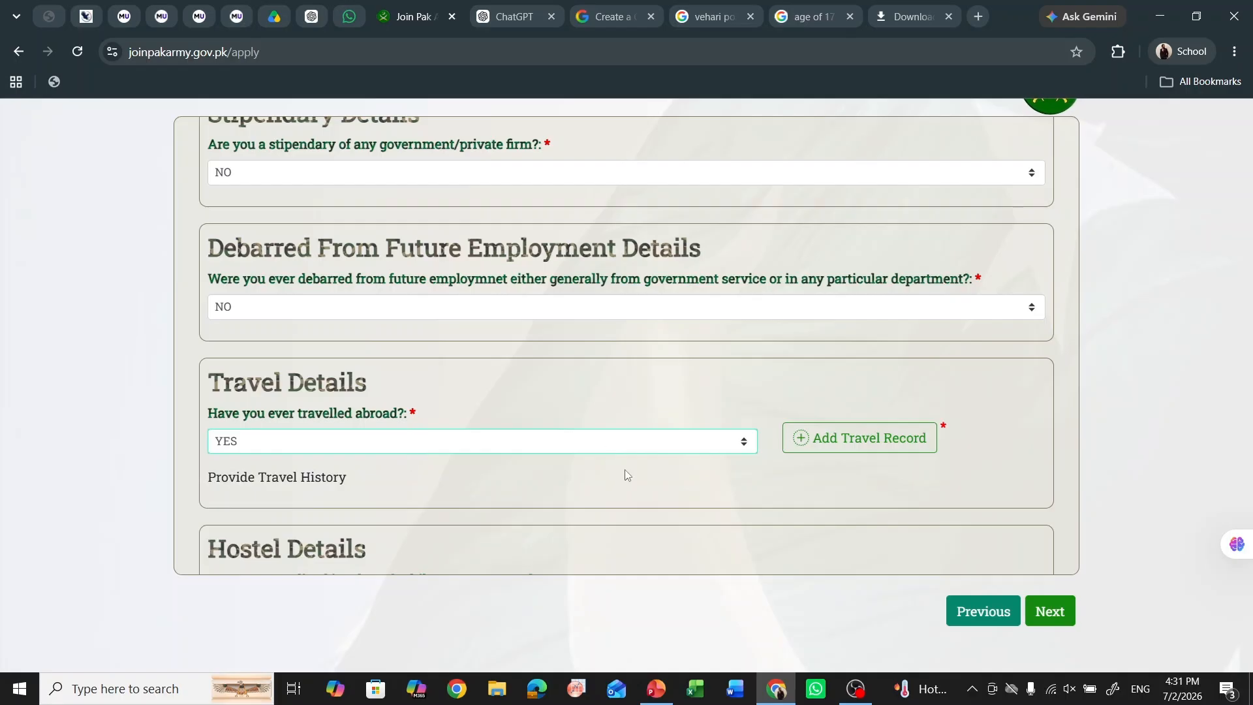
click(827, 450)
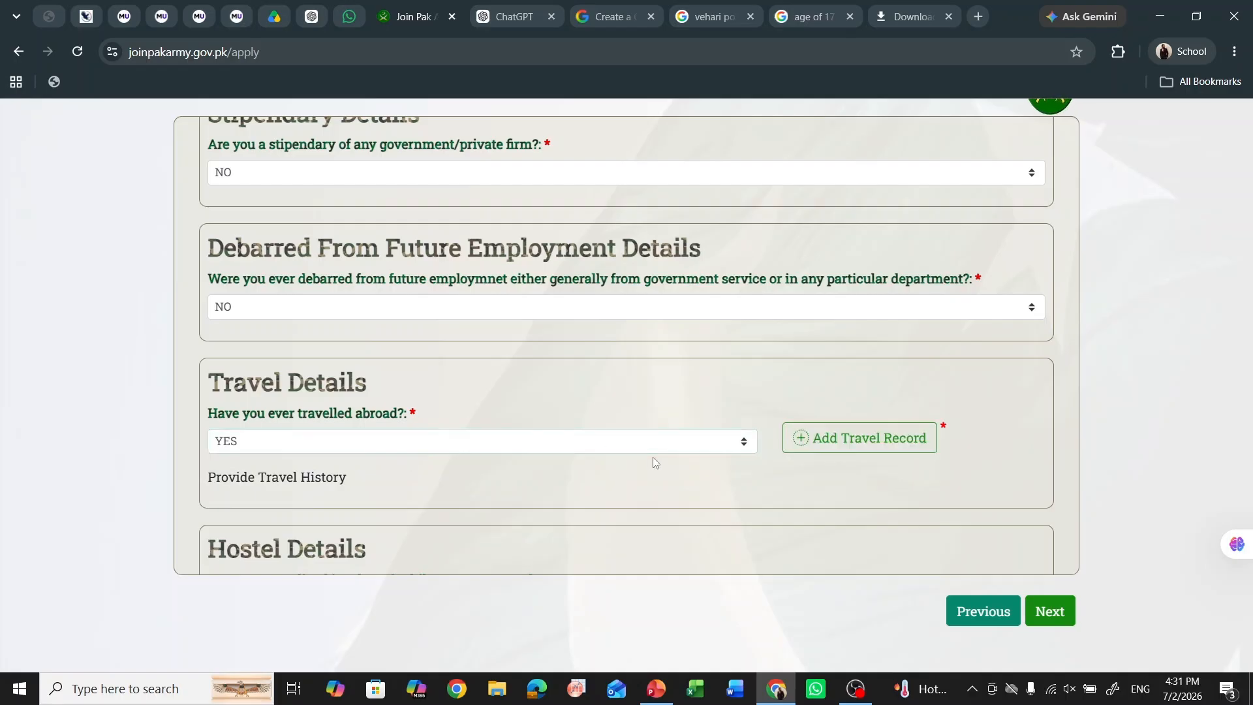
click(503, 444)
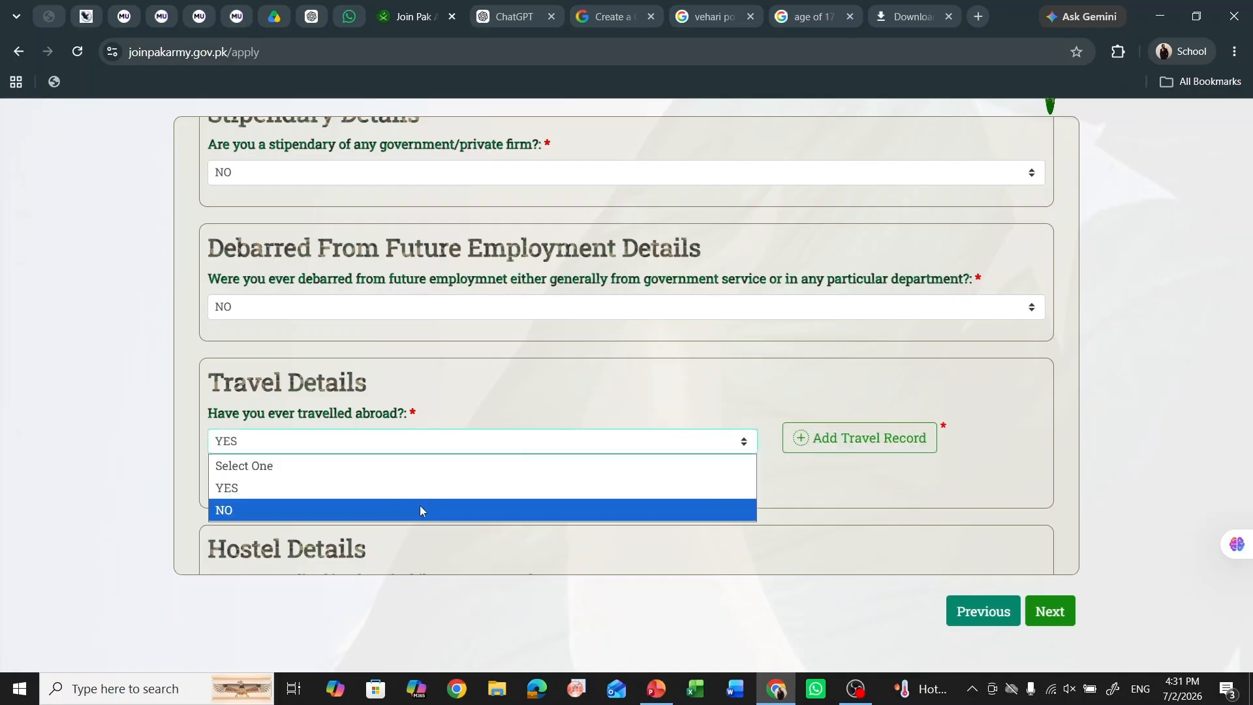
click(420, 508)
scroll(223, 488, down, 1)
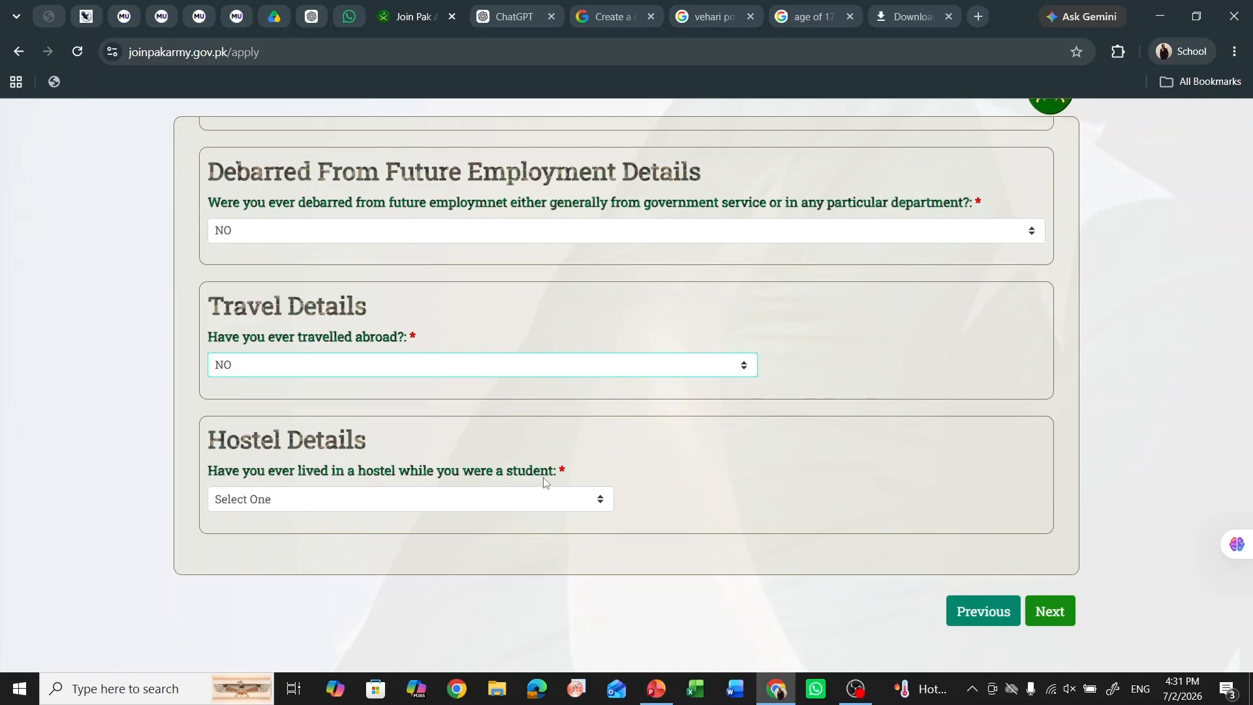
- Mark hostel living YES, duration '2 years', starting at age 15 and ending at 17
click(425, 501)
click(358, 548)
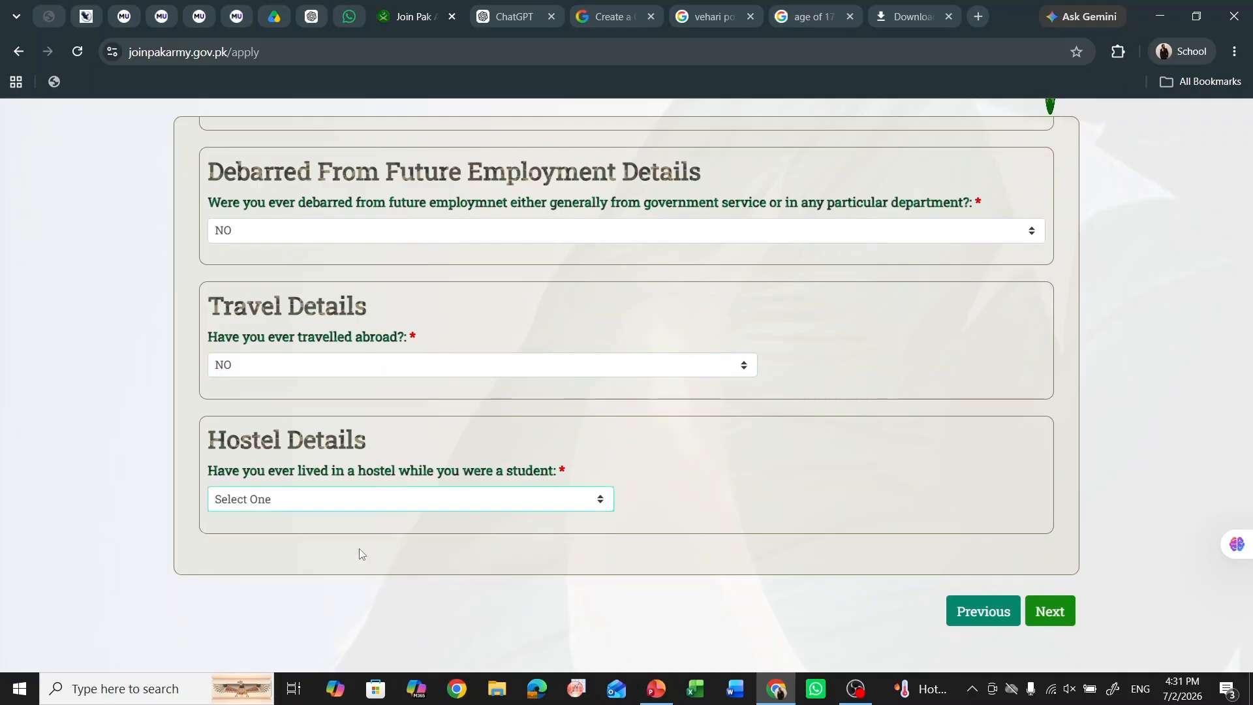
scroll(498, 503, down, 1)
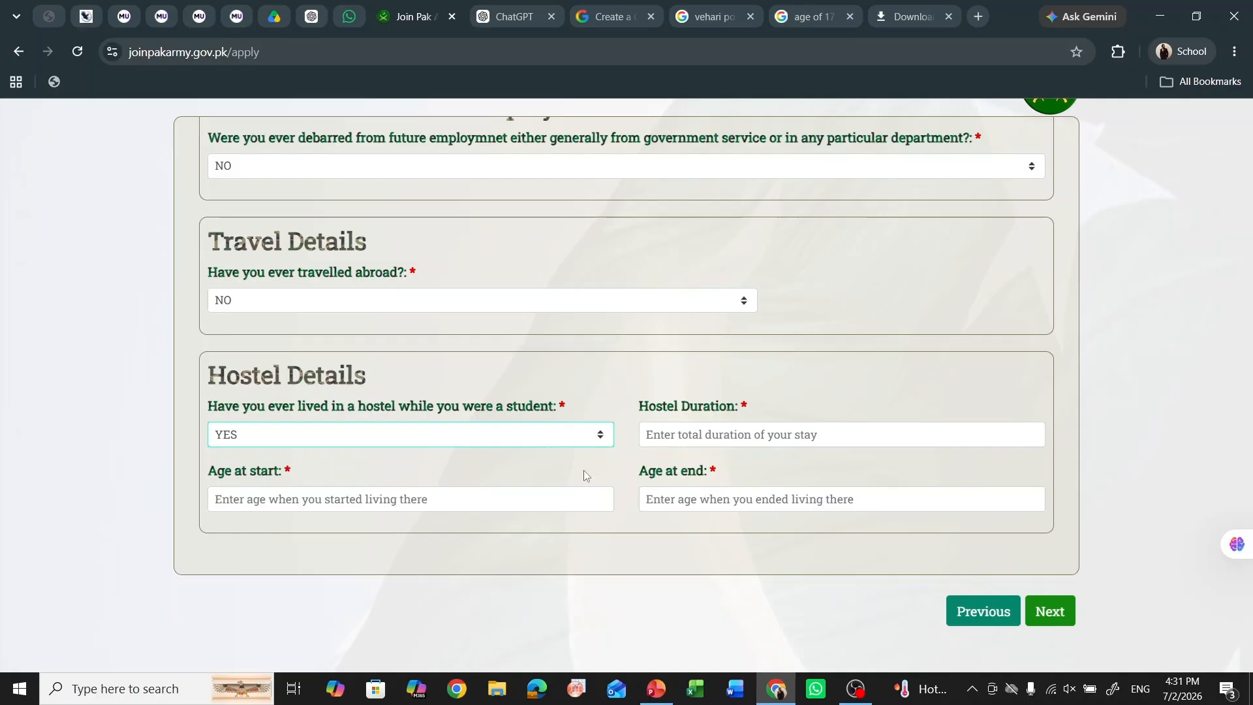
click(591, 438)
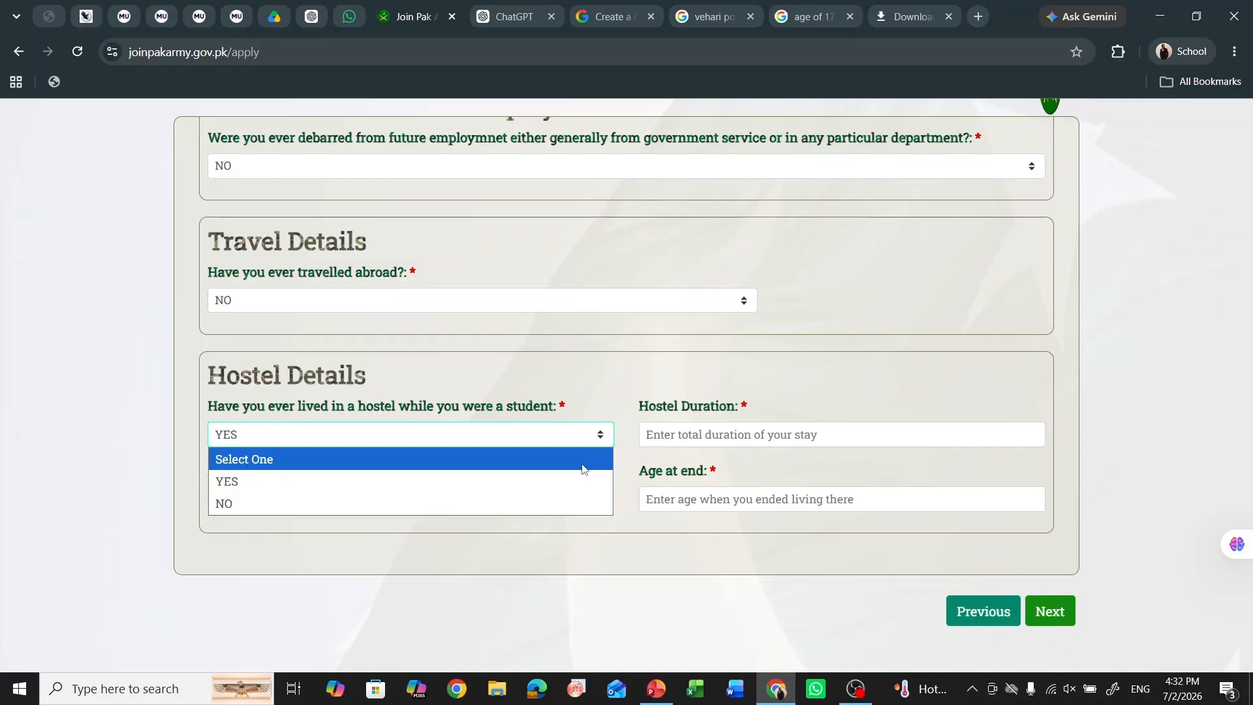
click(669, 443)
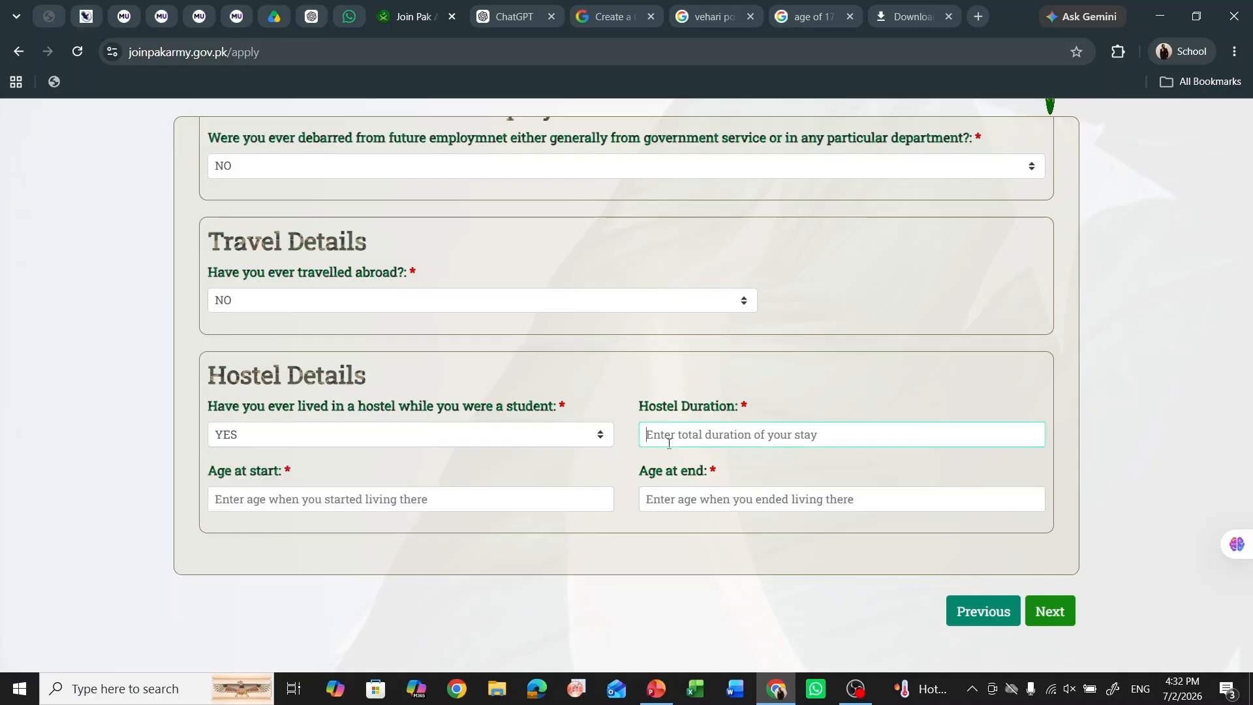
text(2 years)
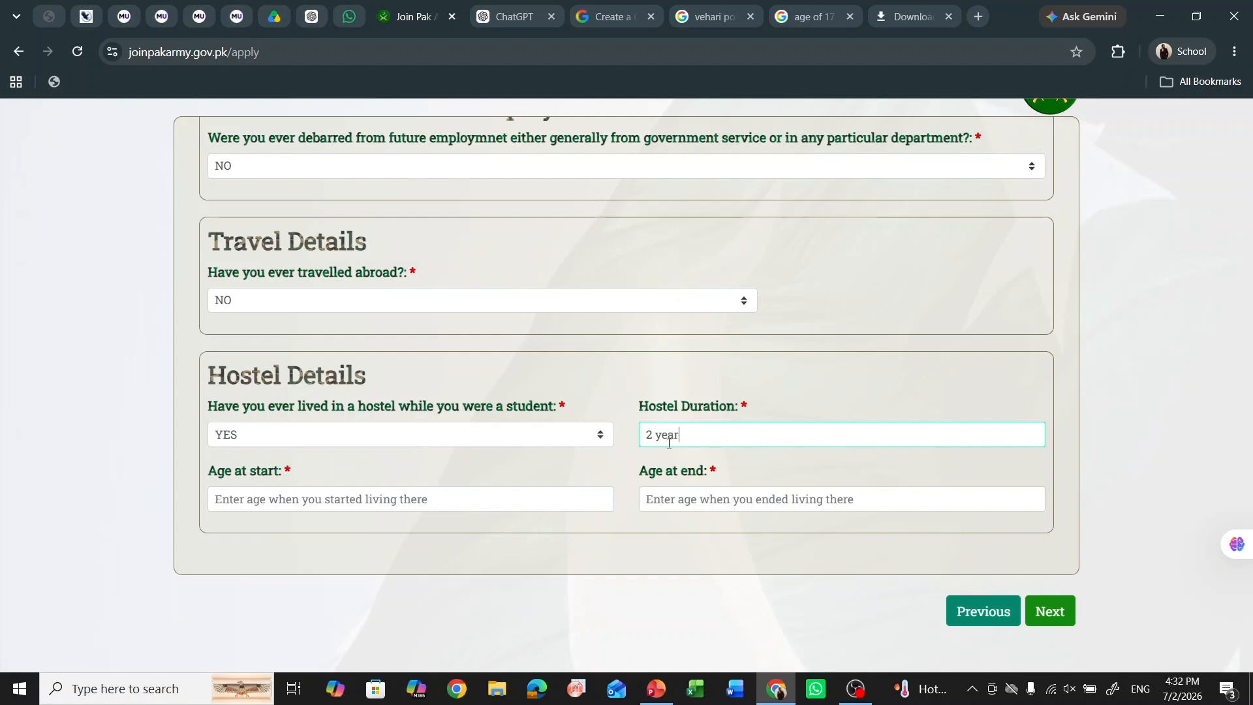
click(376, 503)
text(15)
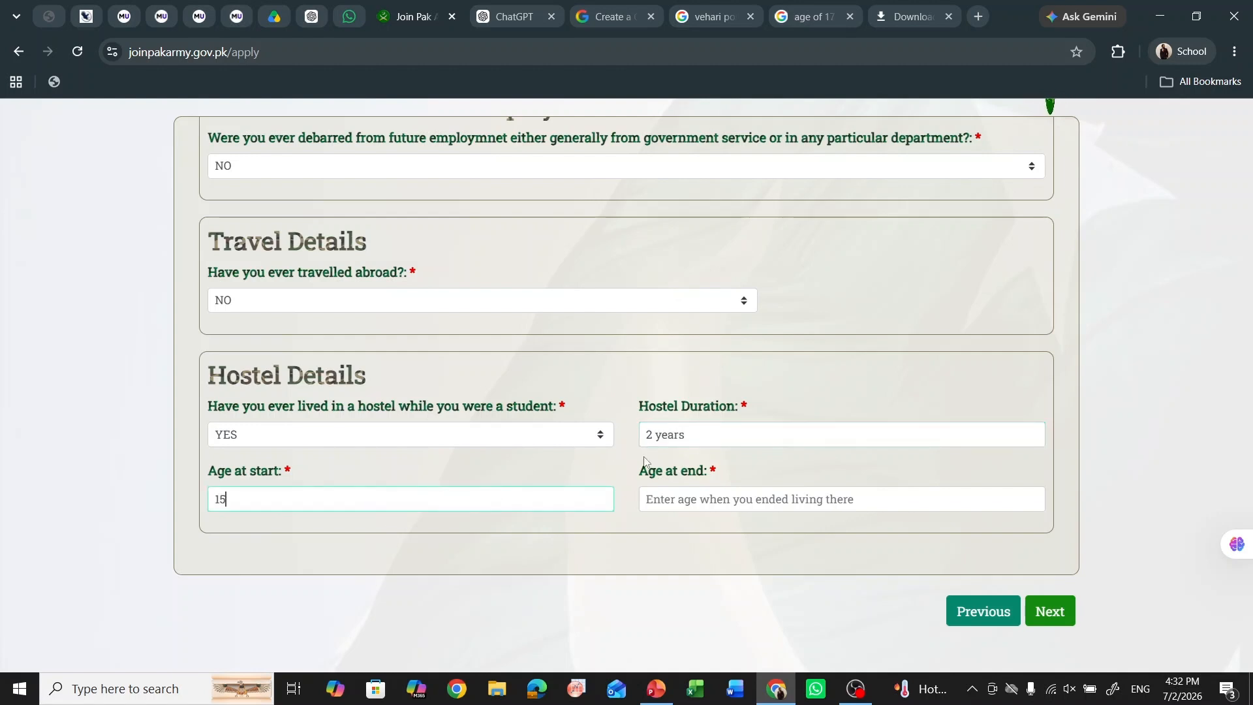
click(716, 507)
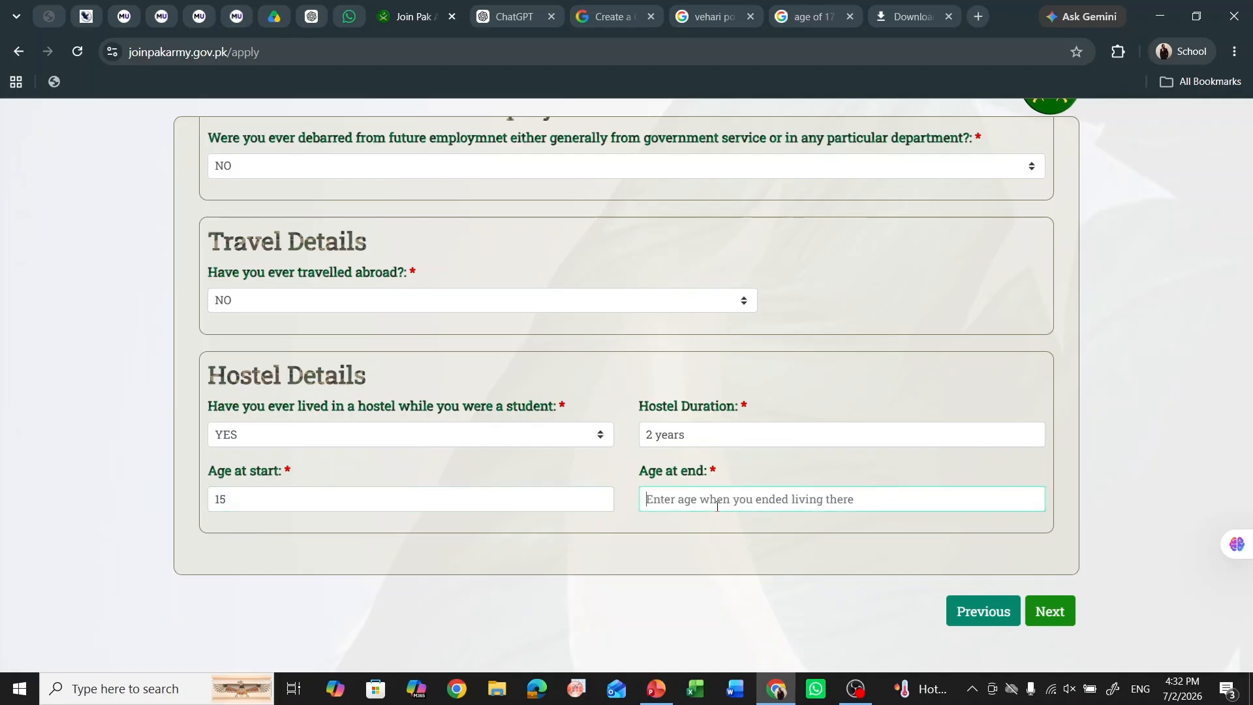
text(17)
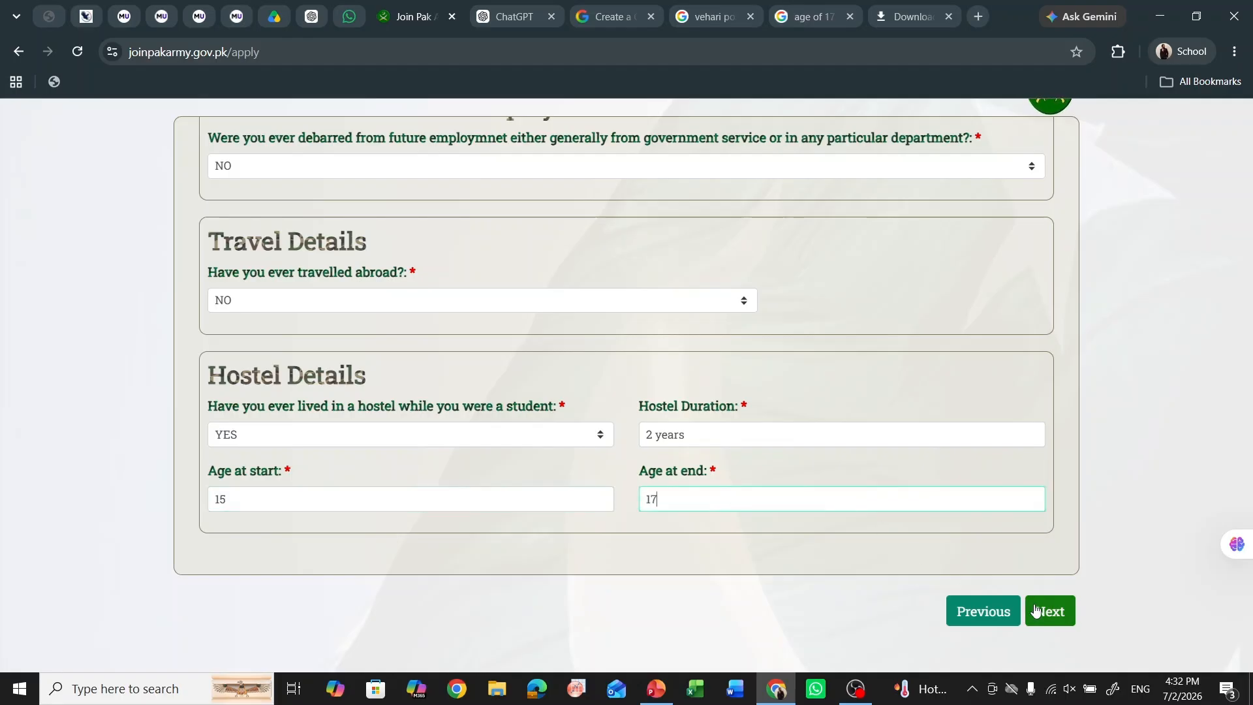
- On the next page, set computer literacy to Yes with a Moderate level
click(1043, 611)
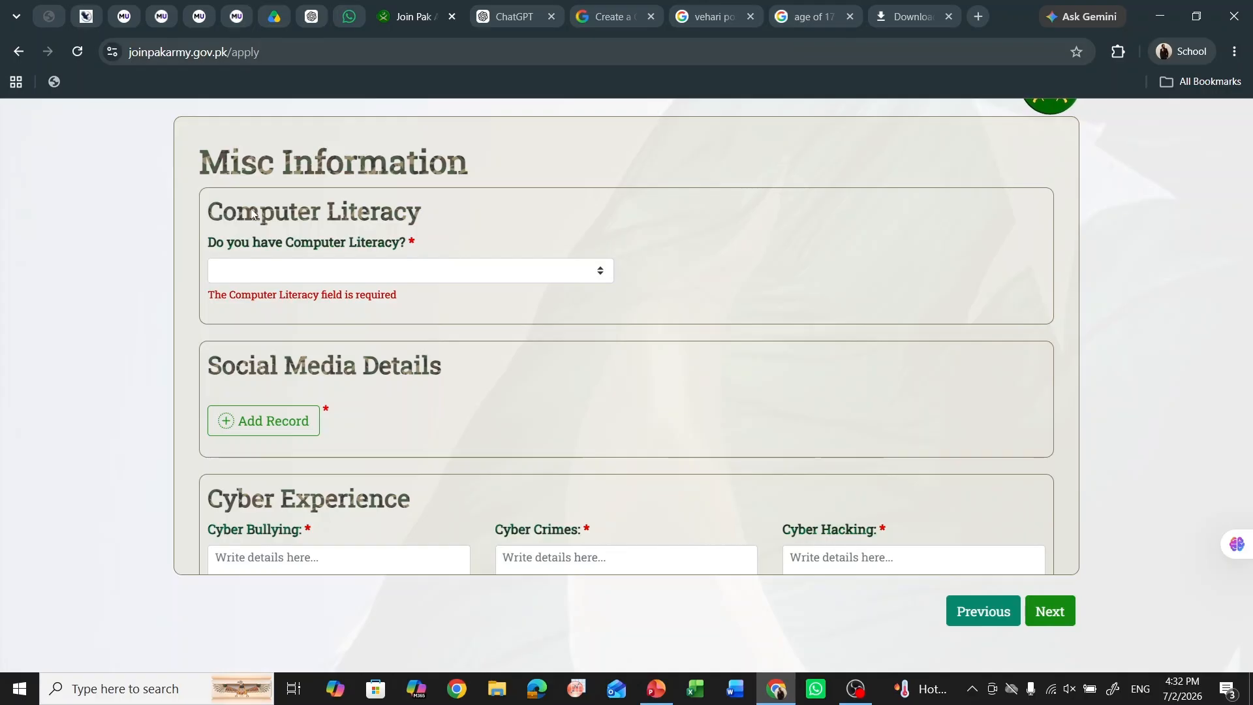
click(420, 272)
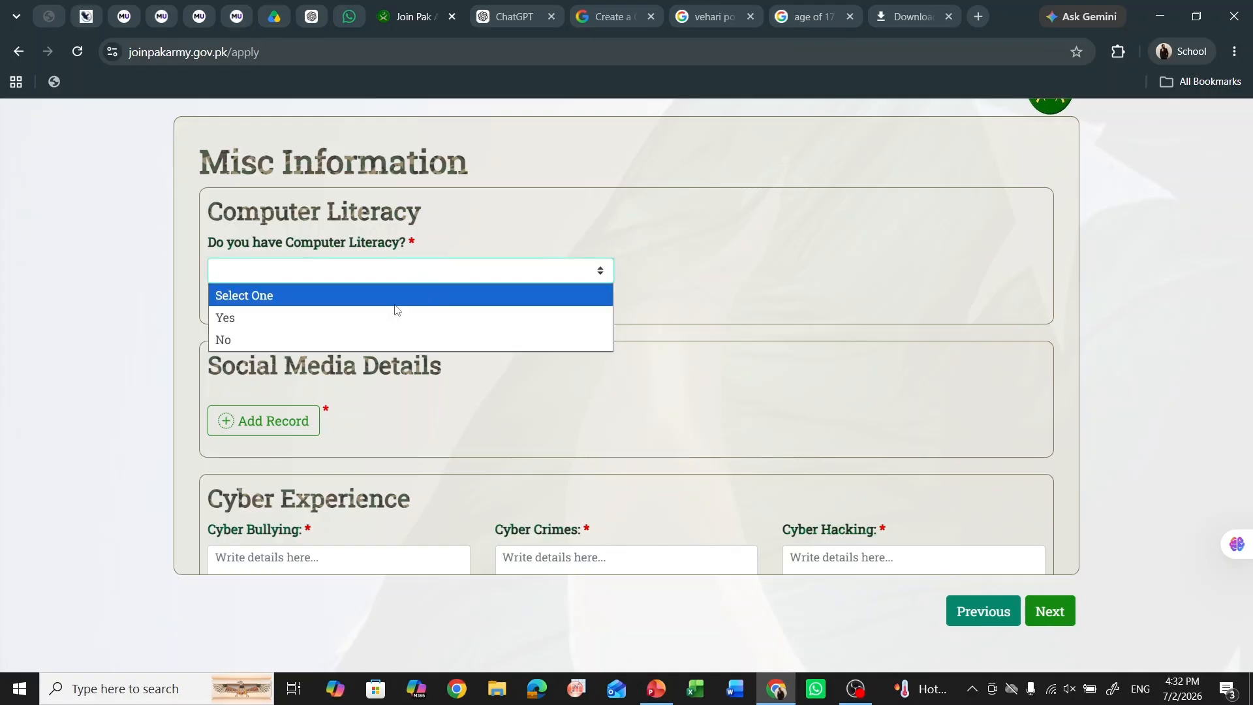
click(393, 317)
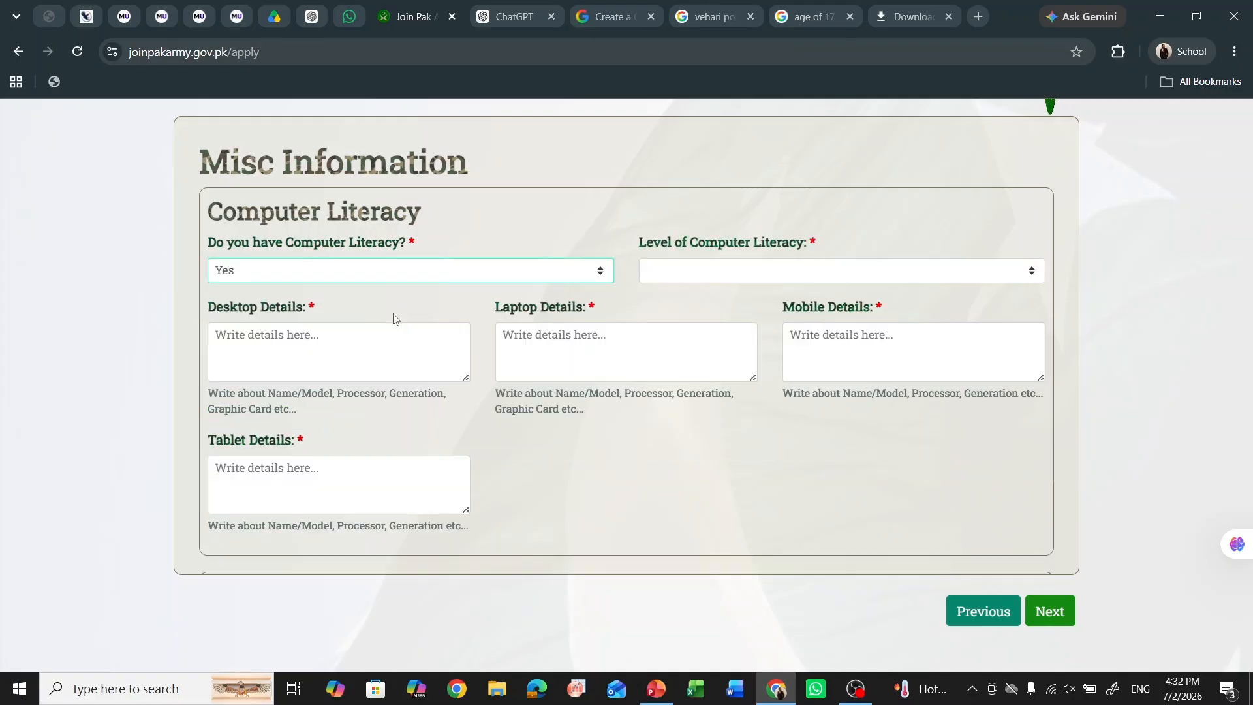
click(681, 273)
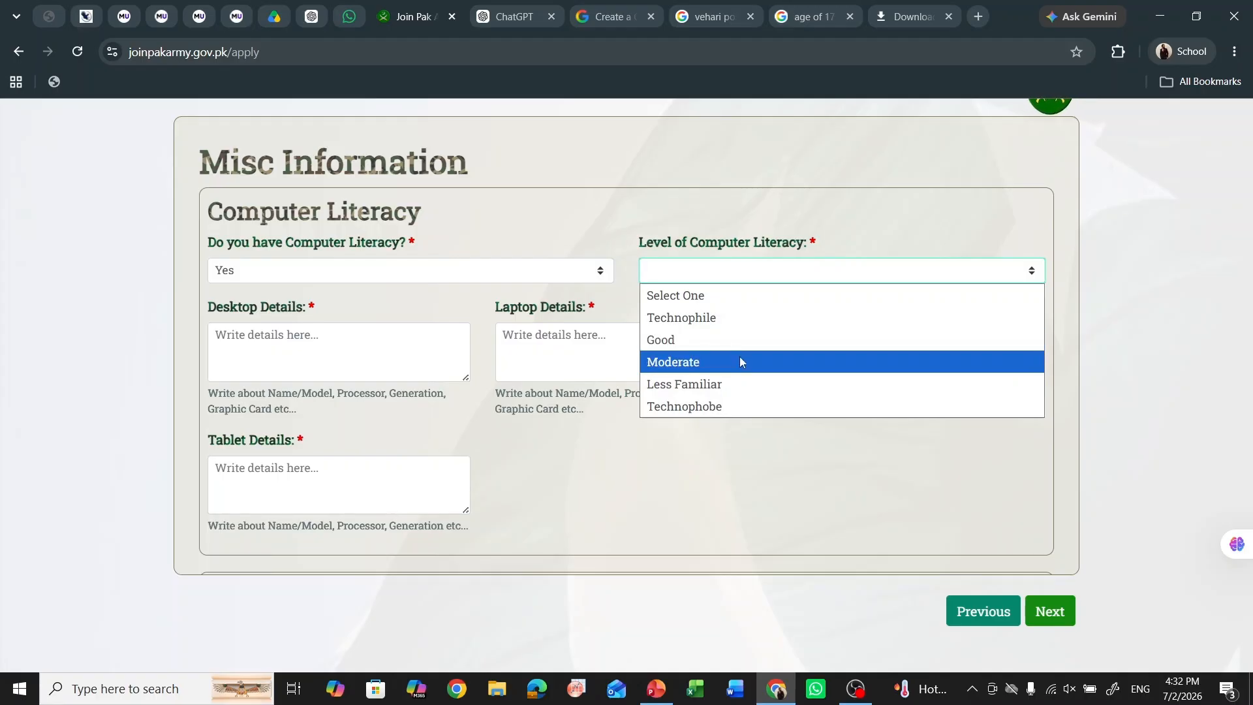
click(739, 360)
- Enter desktop 'Dell Core i5 7th gen' and laptop 'hp core i7 9th gen'
click(348, 343)
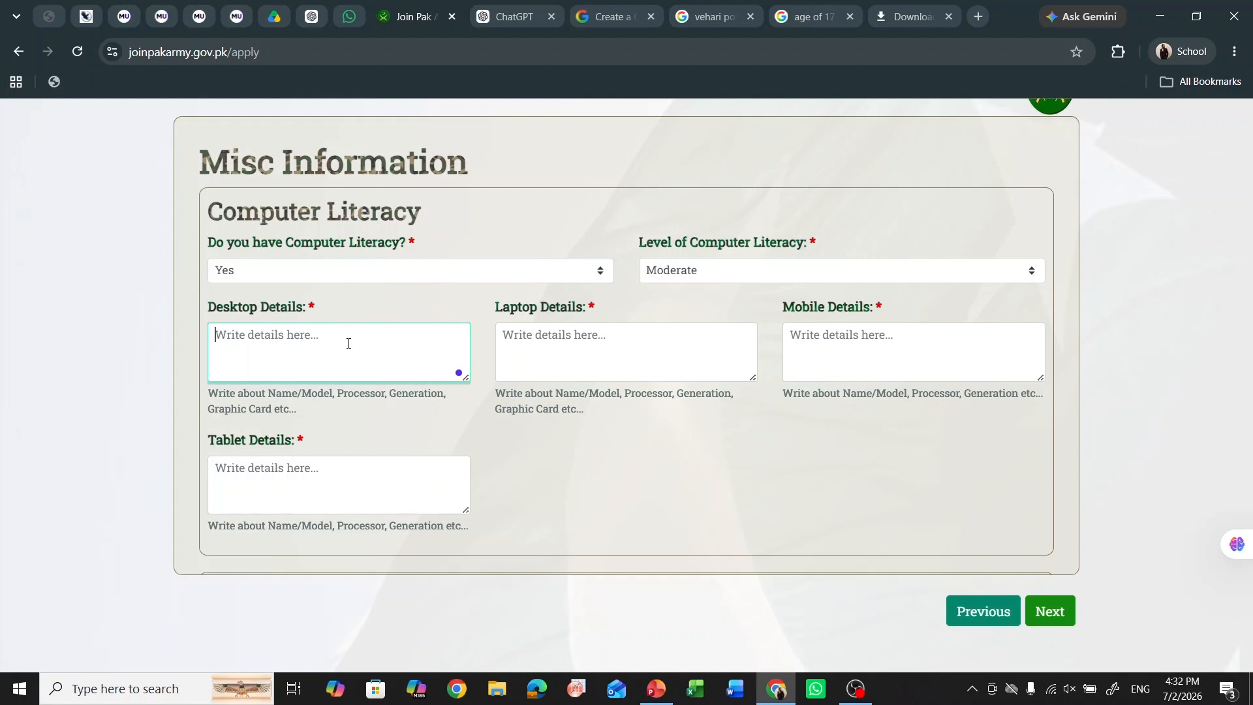
text(Dell )
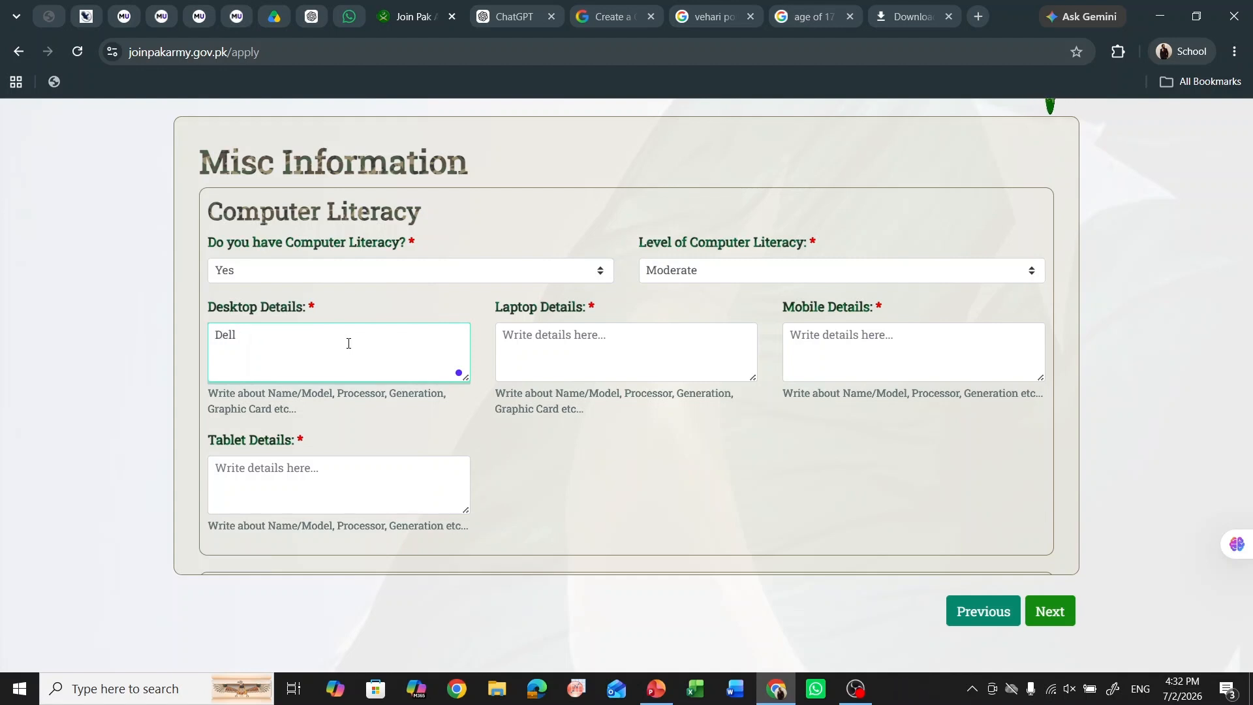
text(Core i5)
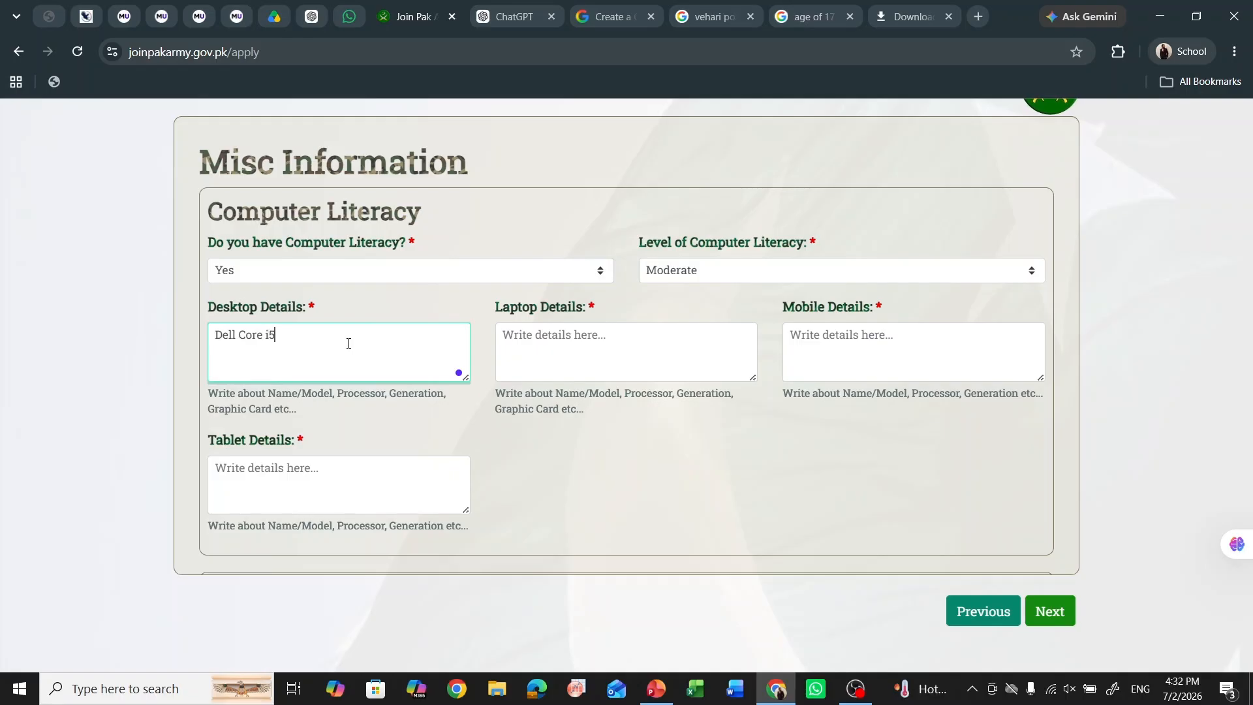
text( 7th gen)
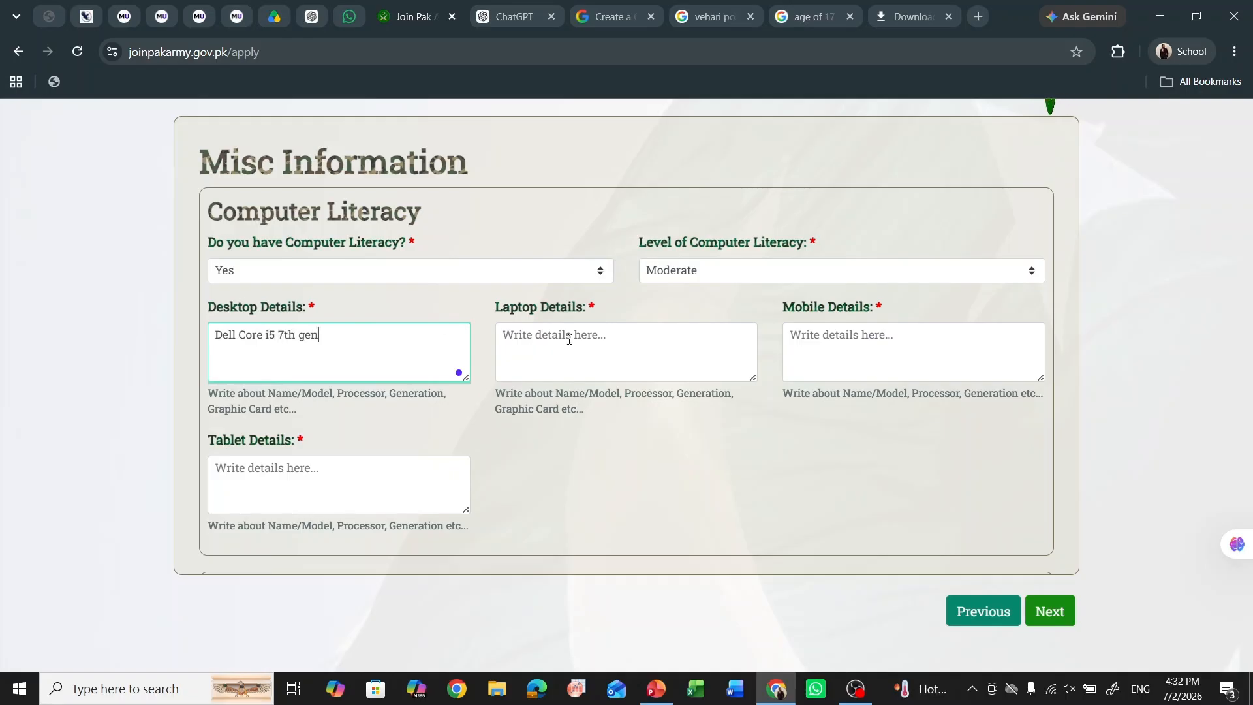
click(592, 338)
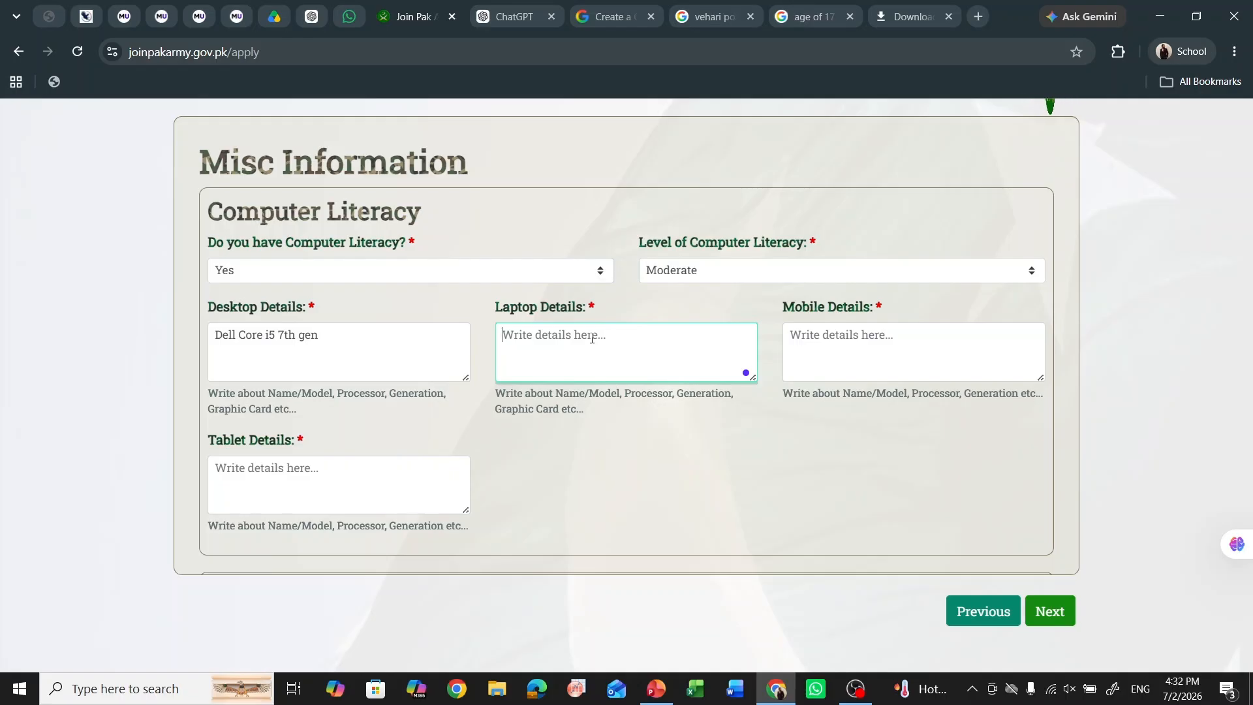
text(core)
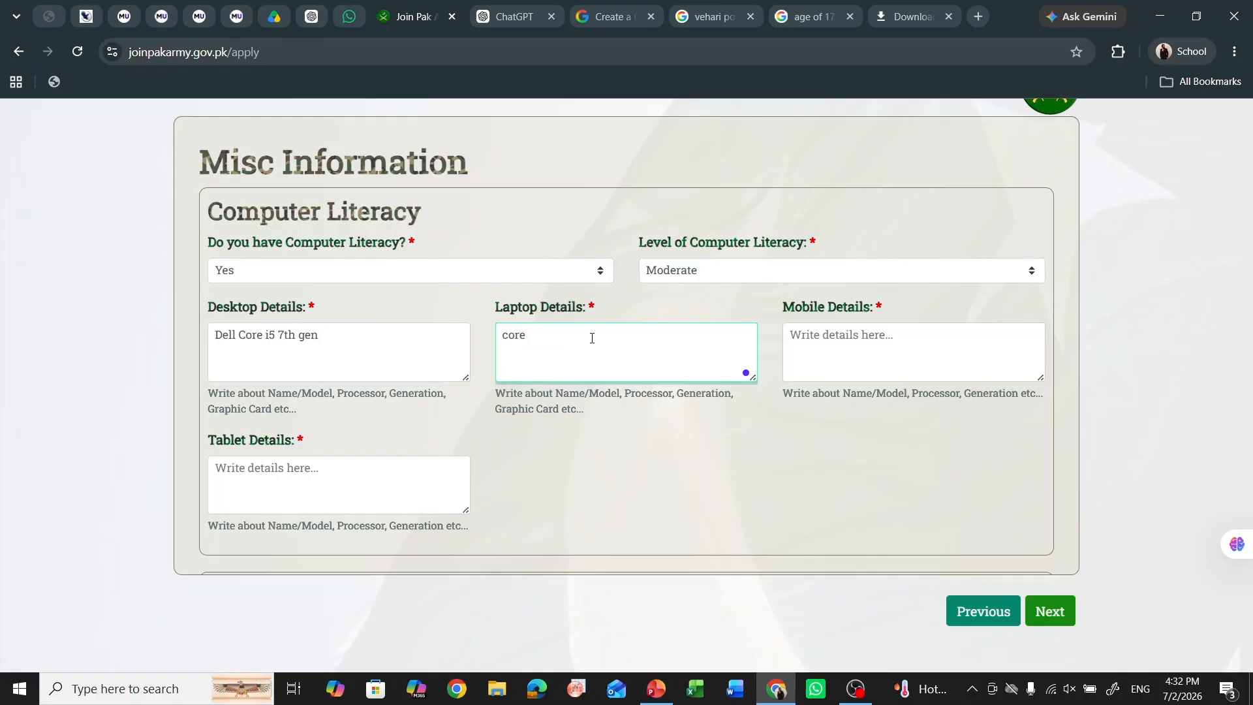
key(BackSpace)
key(BackSpace)
key(BackSpace)
key(BackSpace)
key(BackSpace)
text(hp core i7 )
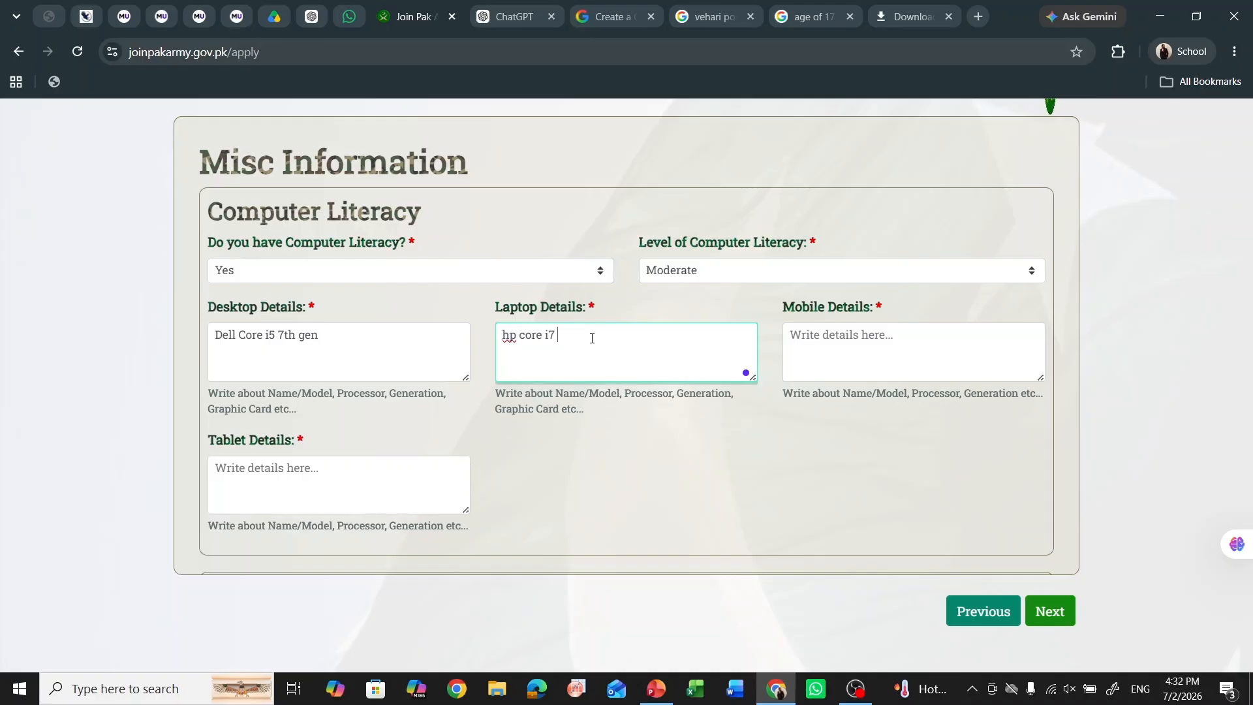
text(9th gen)
- Enter mobile details as 'Infinix hot 60 8 gb'
click(867, 344)
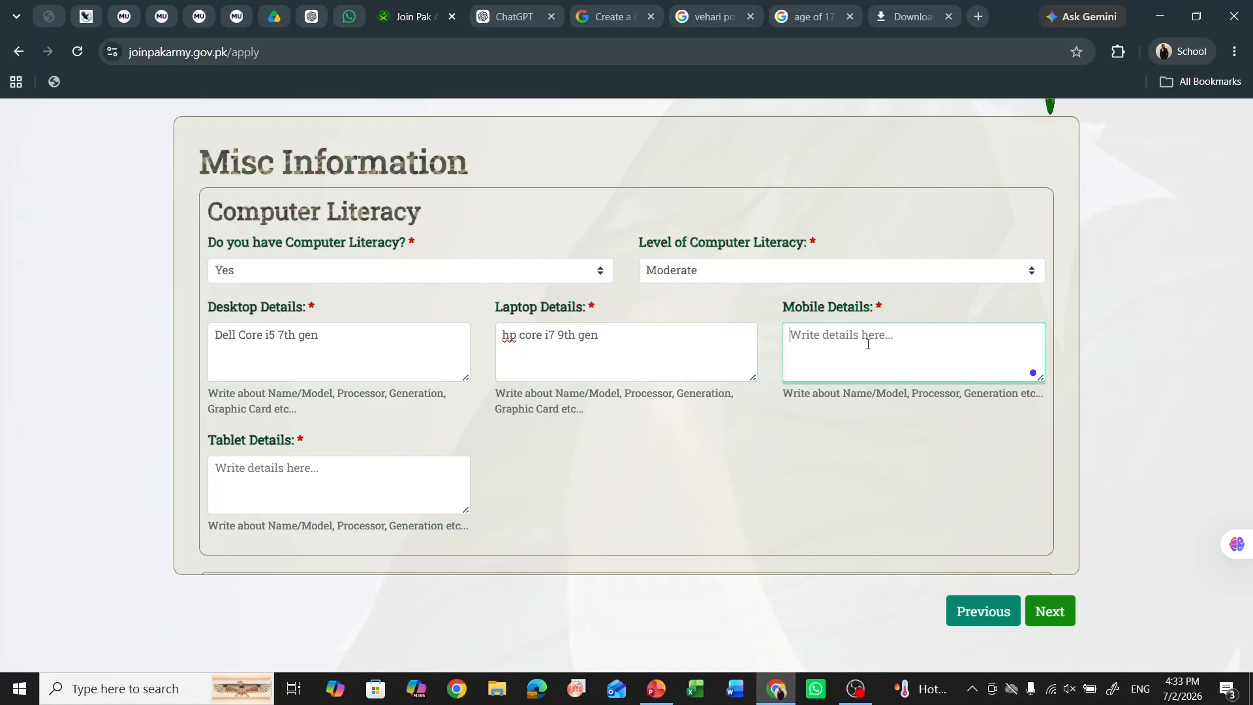
text(Infi)
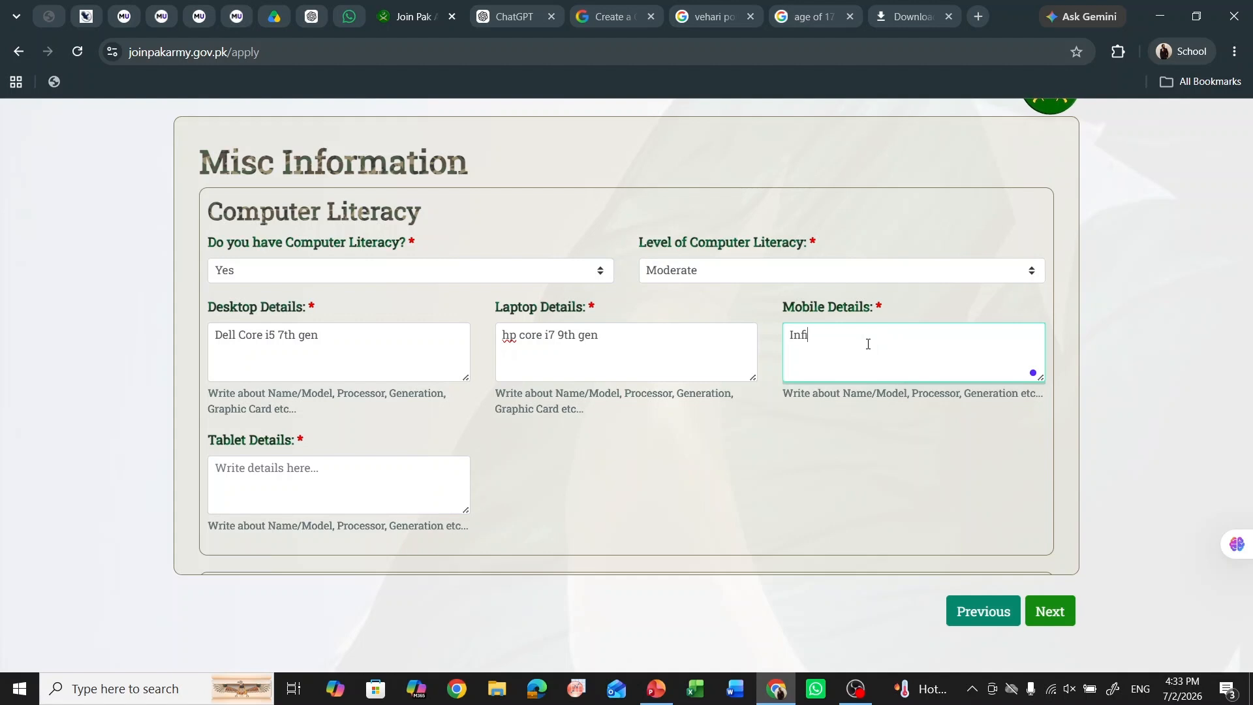
text(nix n)
key(BackSpace)
text(hot 6)
text(0 )
text(r)
text(8 gm)
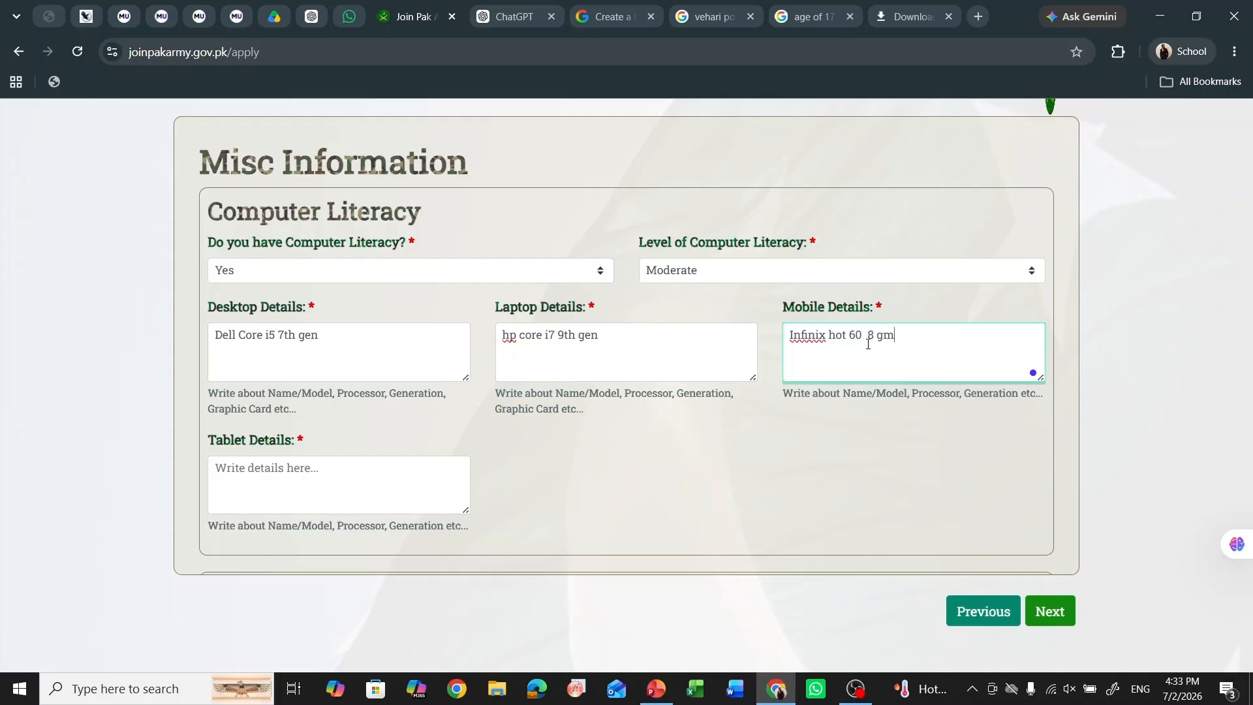
key(BackSpace)
text(b)
click(323, 469)
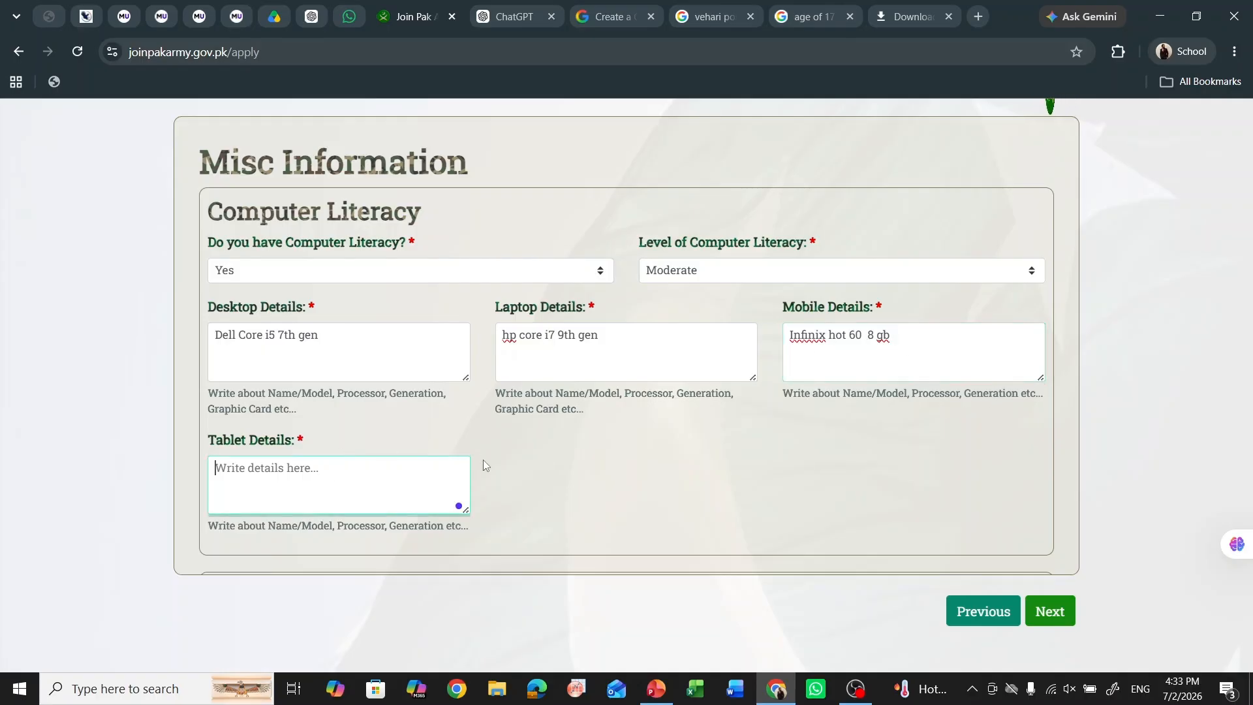
scroll(494, 440, down, 5)
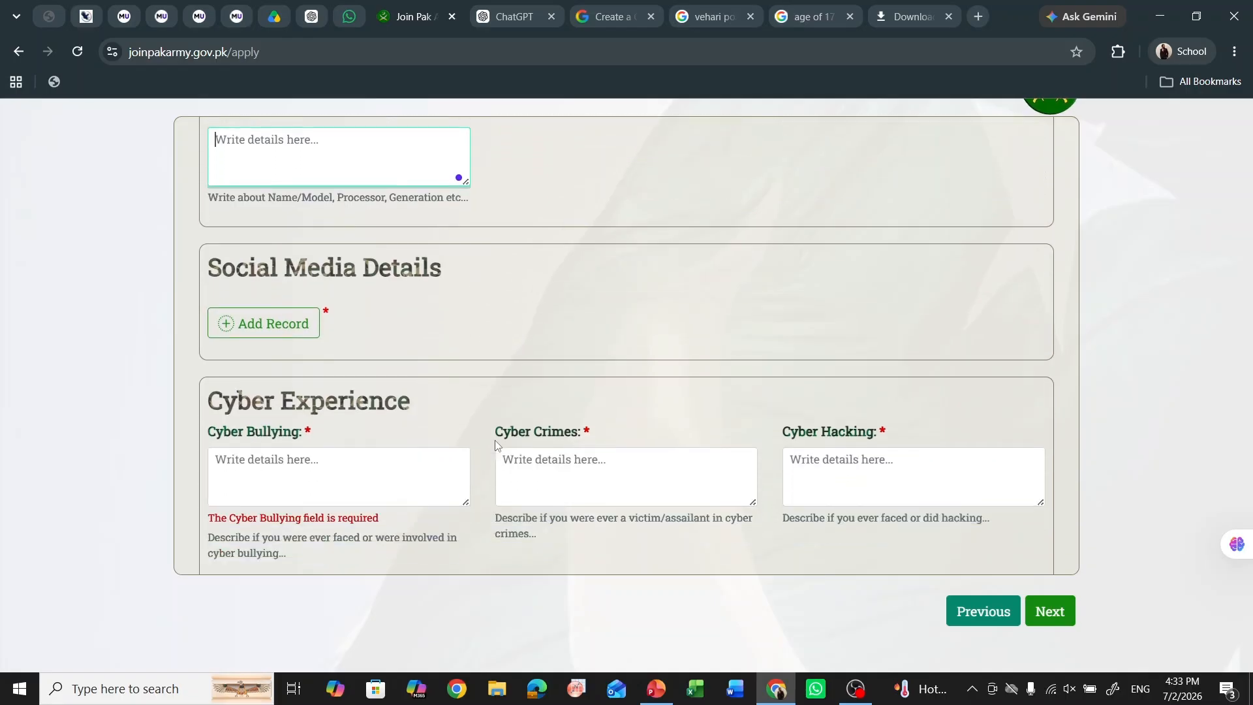
- Start a new social media record with '30 min' average screen time
click(233, 316)
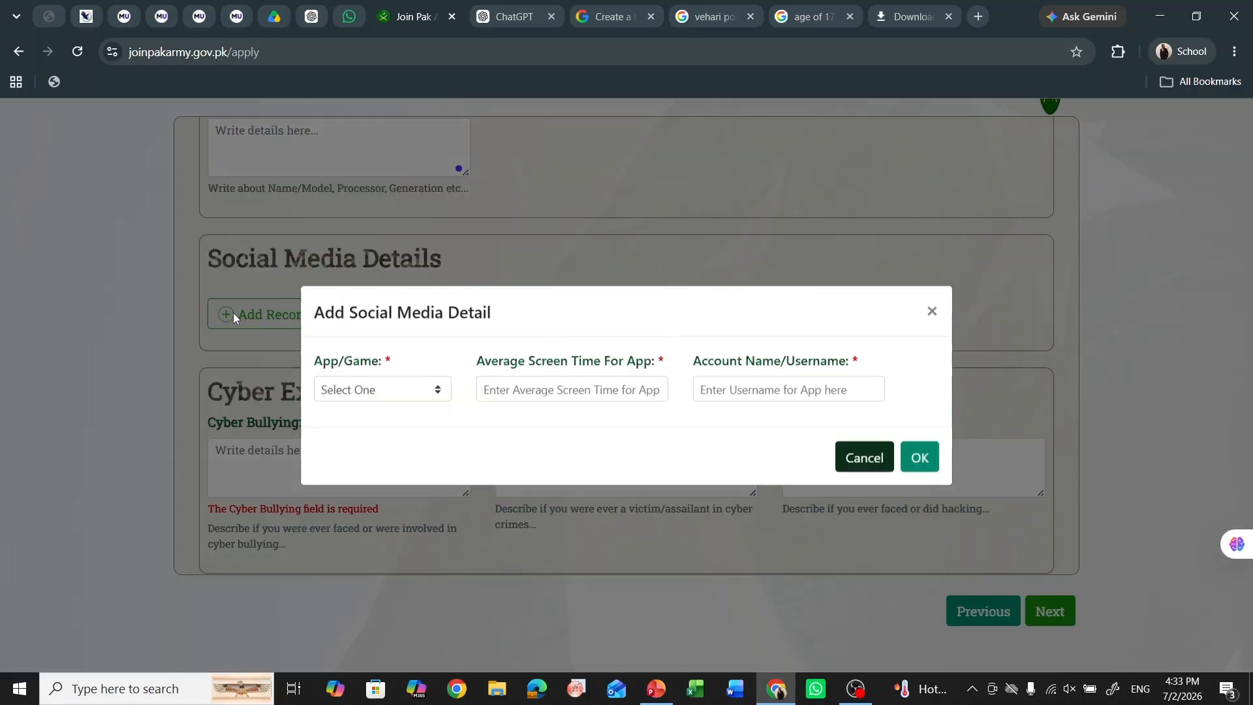
click(401, 392)
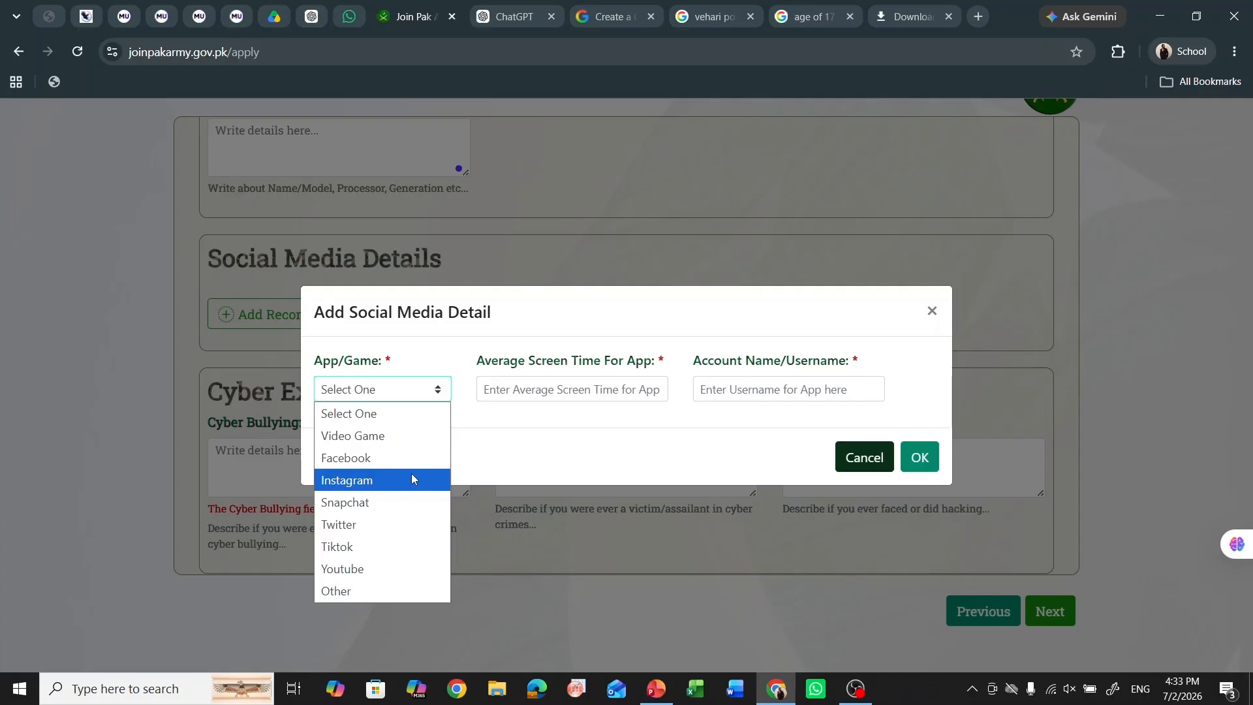
click(412, 442)
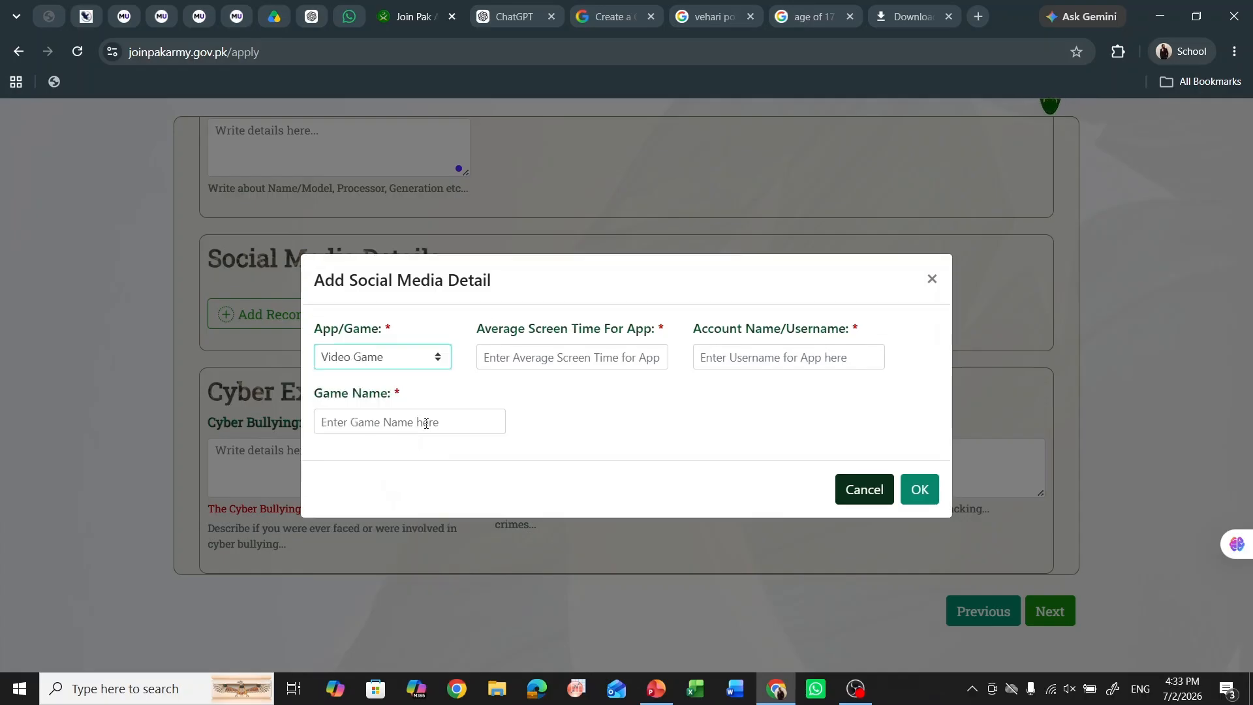
click(548, 357)
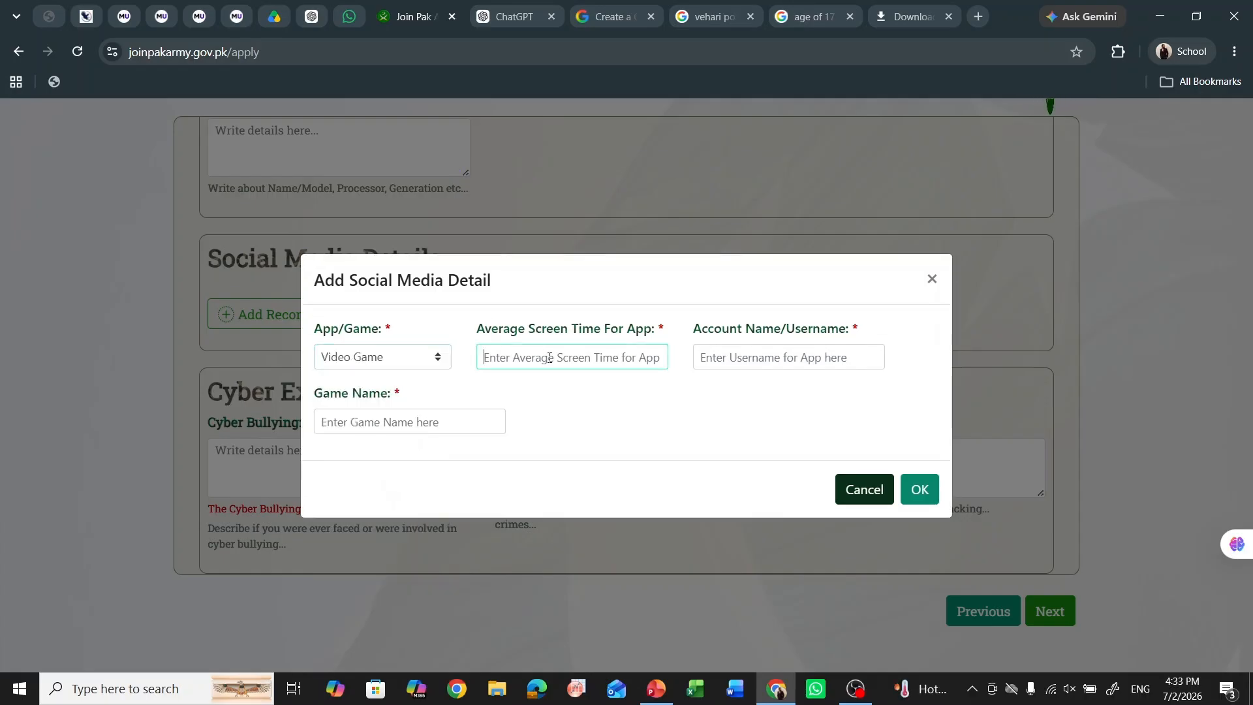
text(30  )
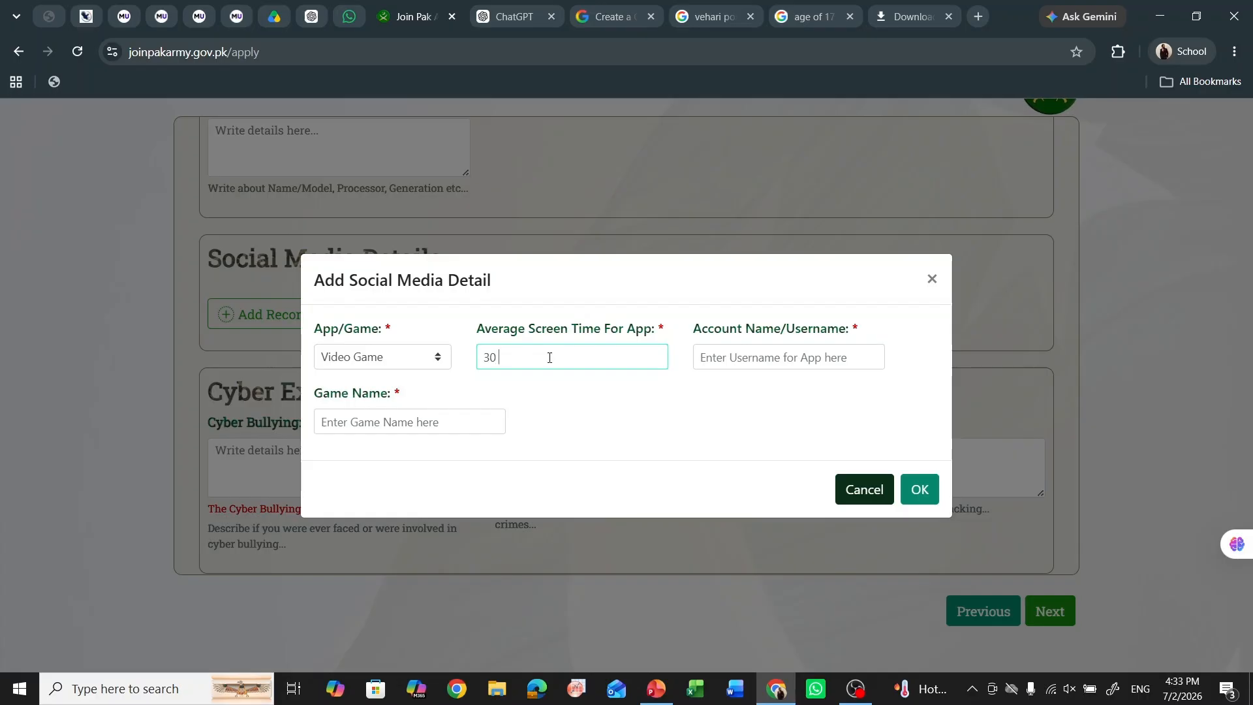
text(min)
click(796, 348)
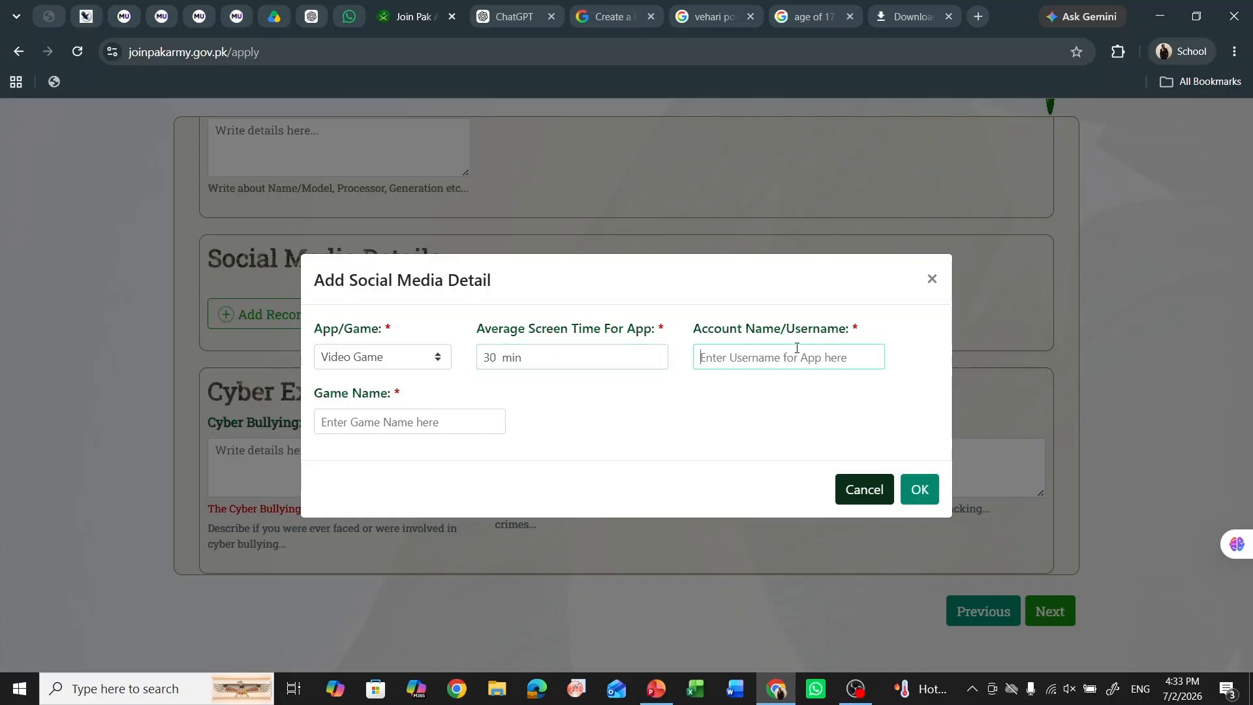
key(Tab)
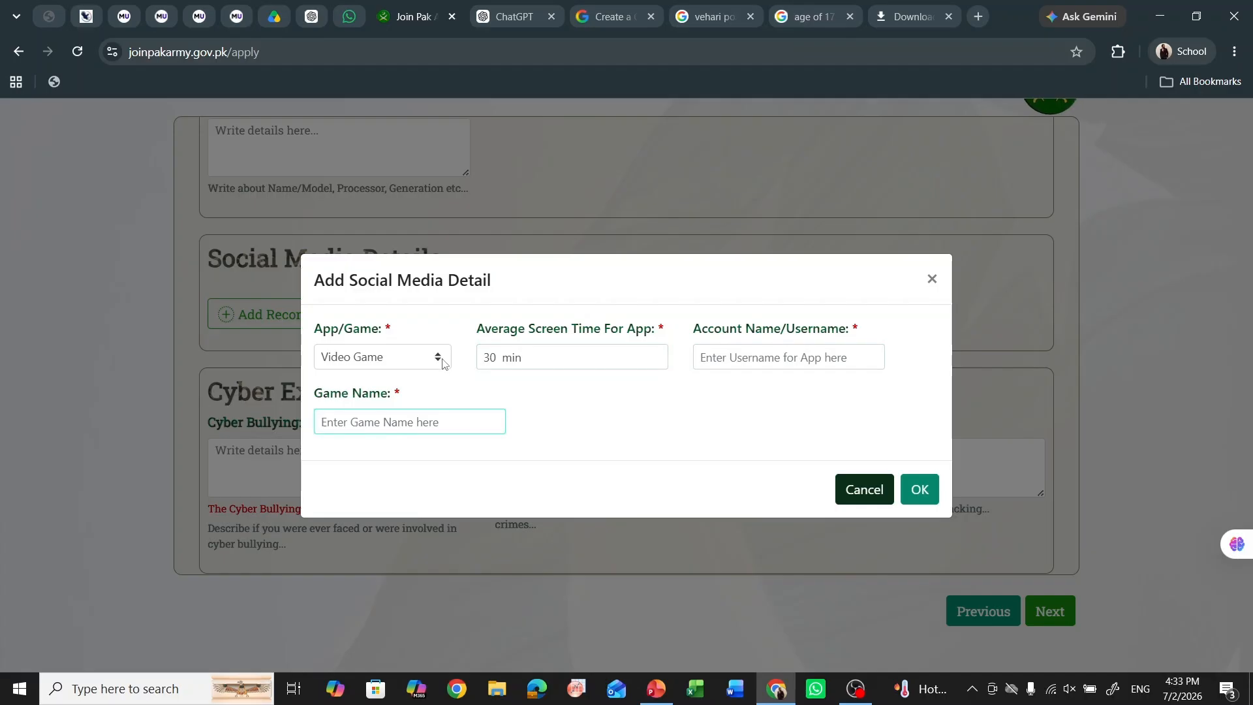
- Set the app to Instagram, enter the account username, and save the record
click(442, 362)
click(403, 422)
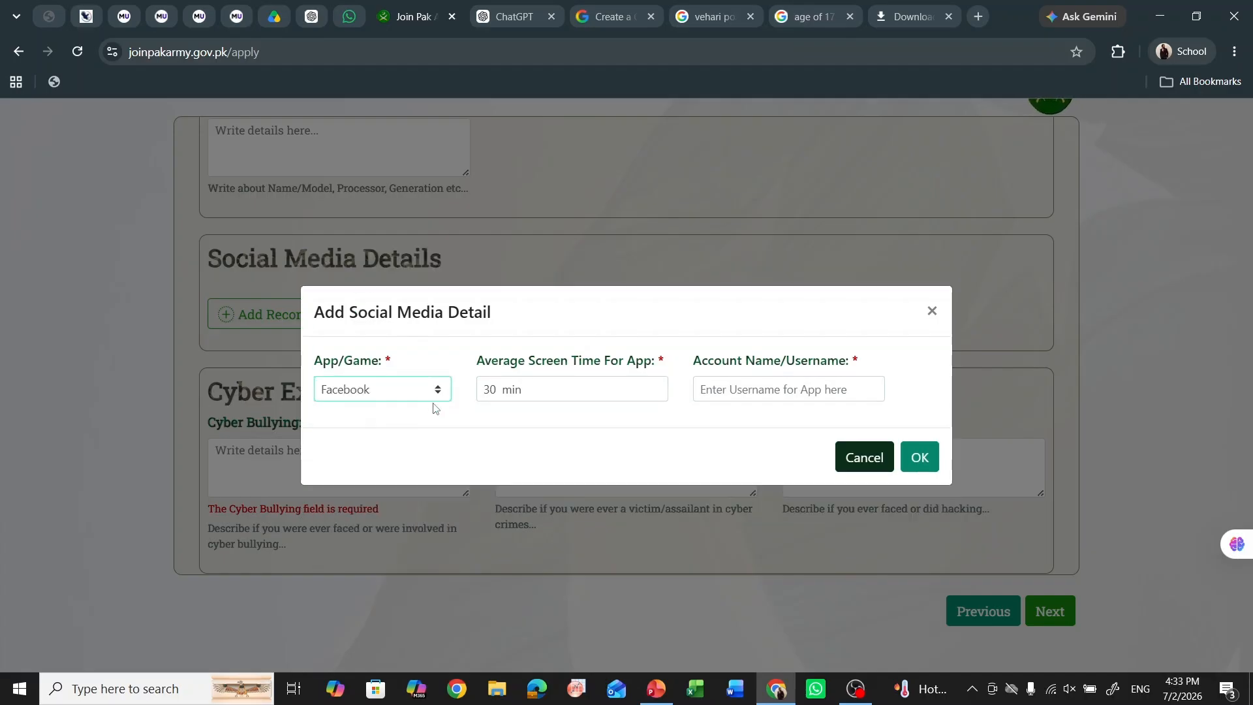
click(741, 393)
click(443, 392)
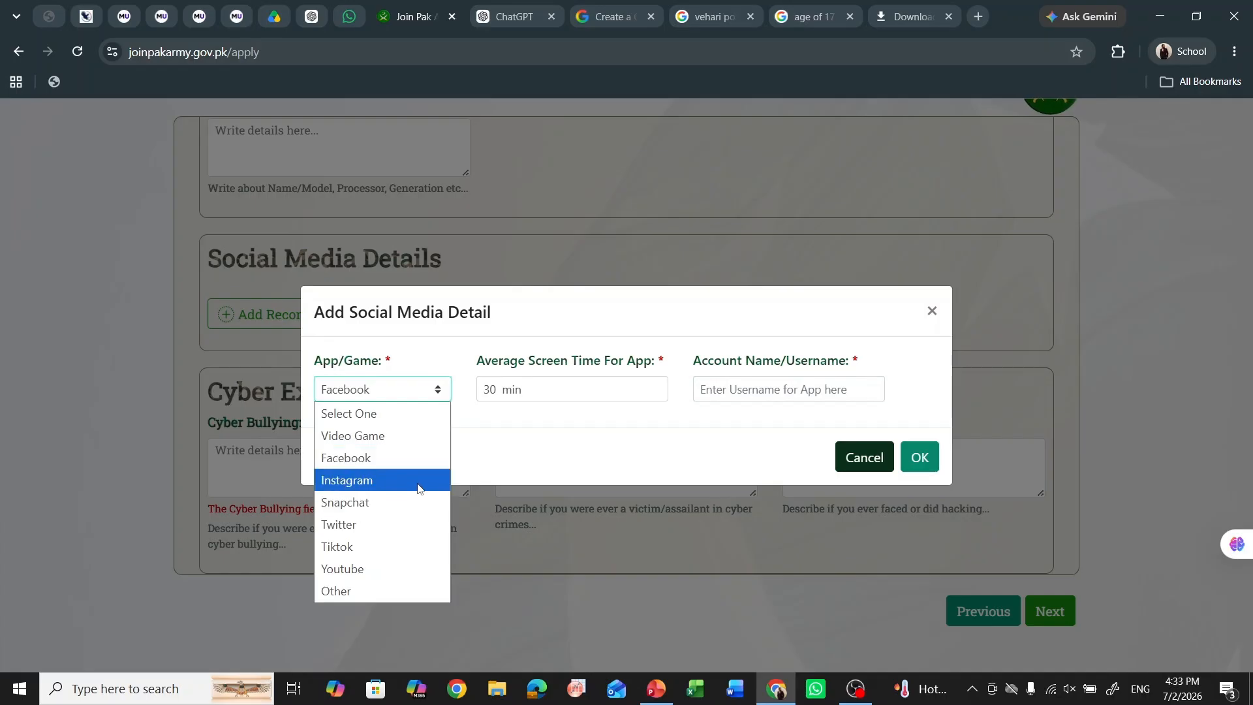
click(417, 482)
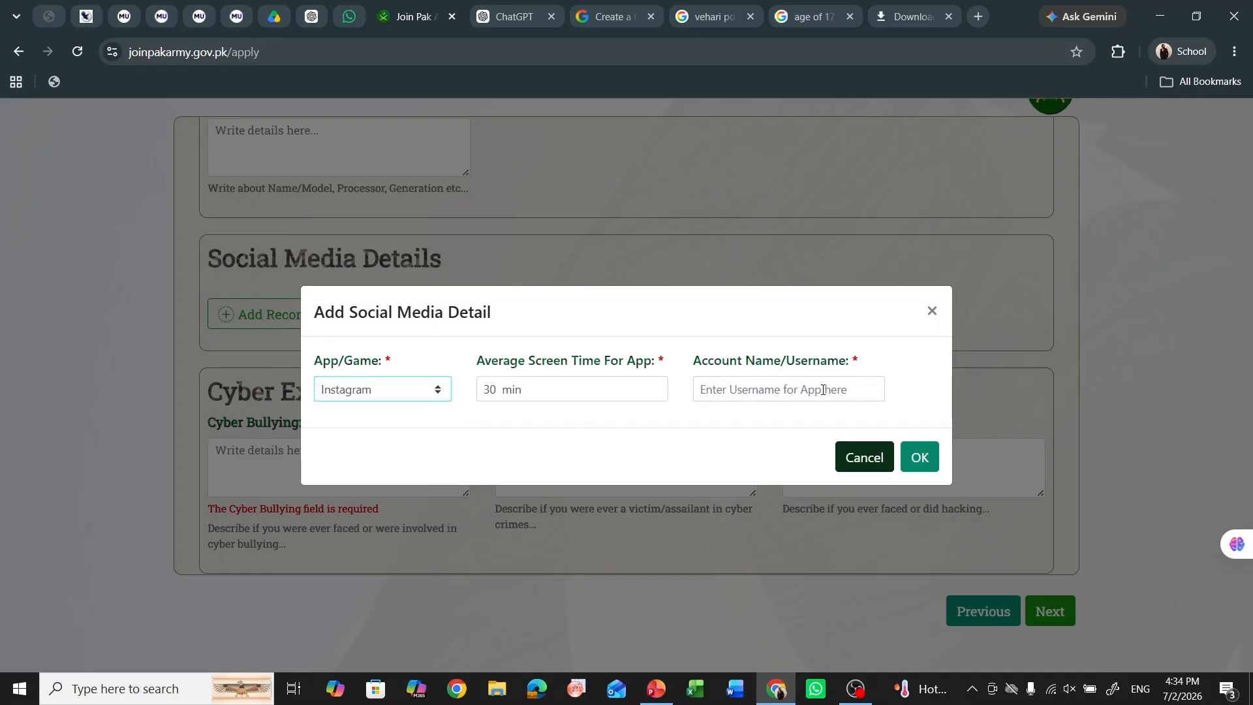
click(910, 465)
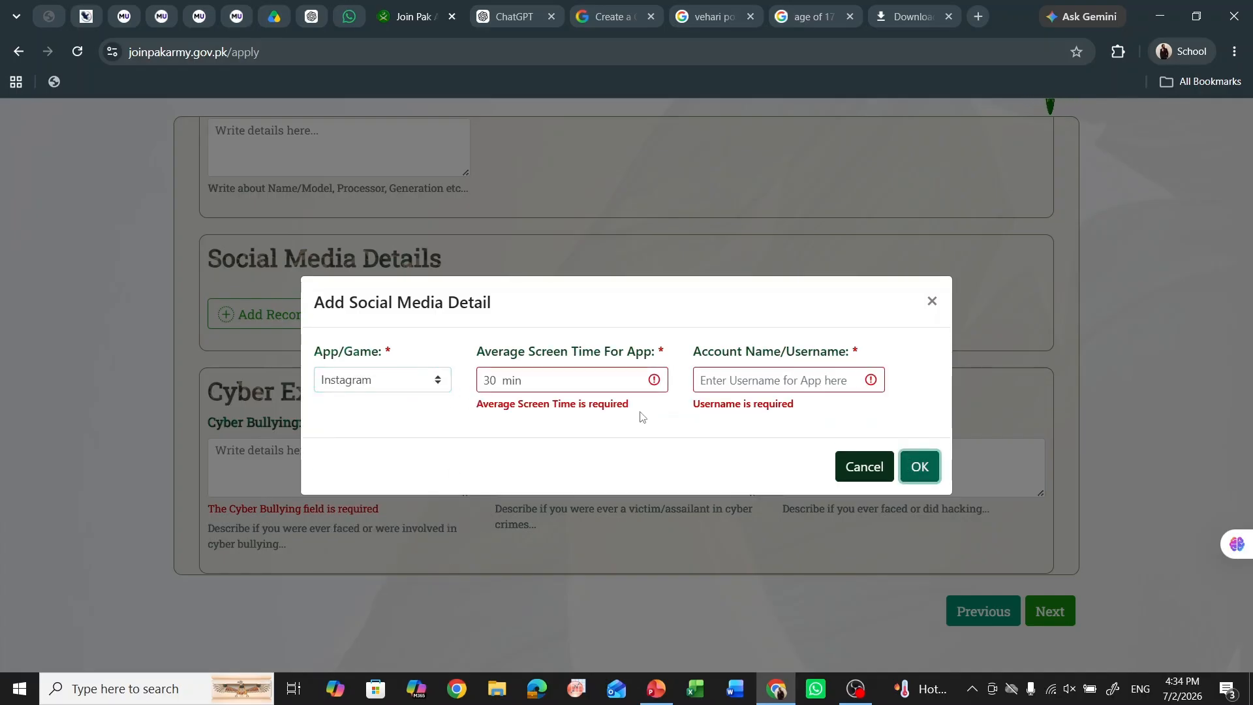
click(733, 386)
text(sabeeeh)
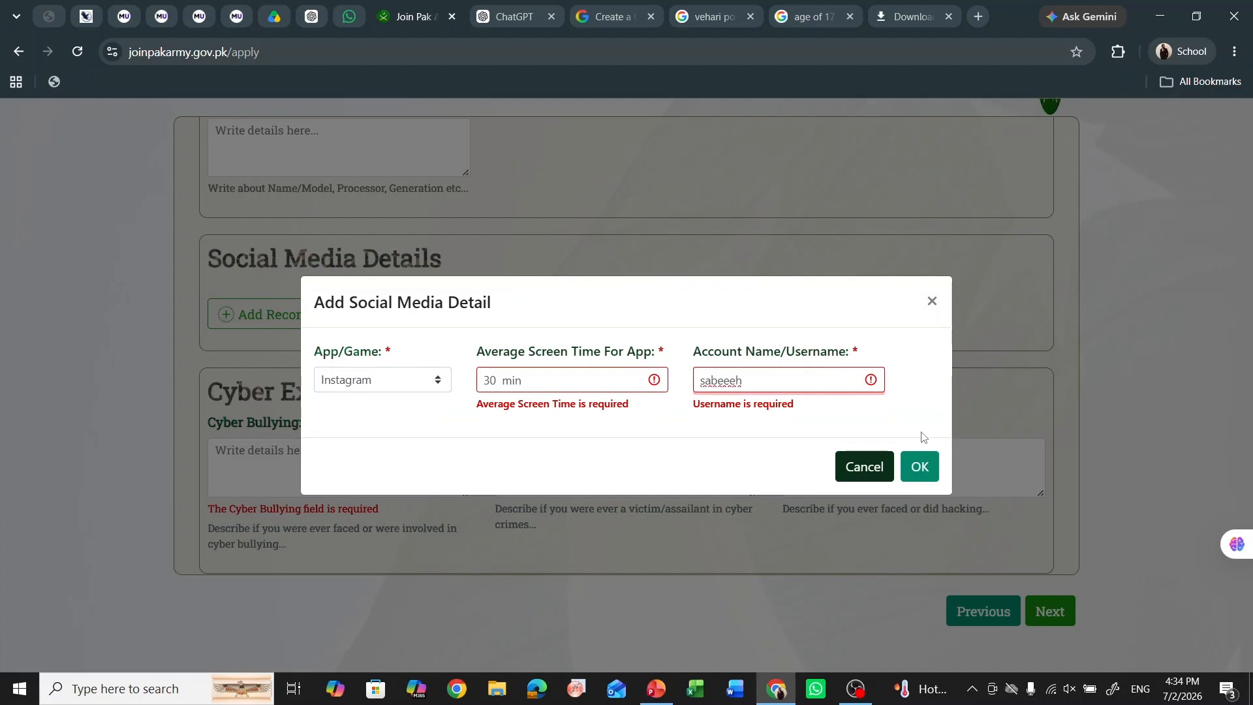
click(914, 465)
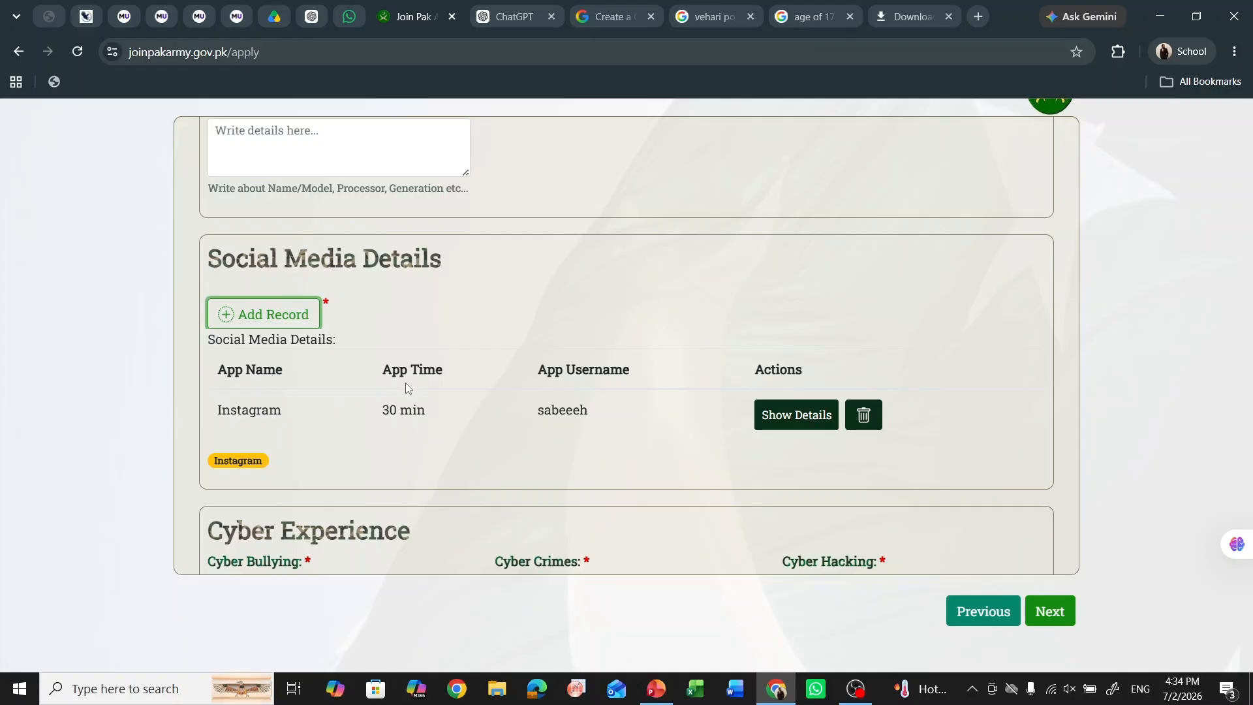
- Answer 'no' to cyber bullying, cyber crimes and cyber hacking
scroll(406, 382, down, 3)
click(296, 359)
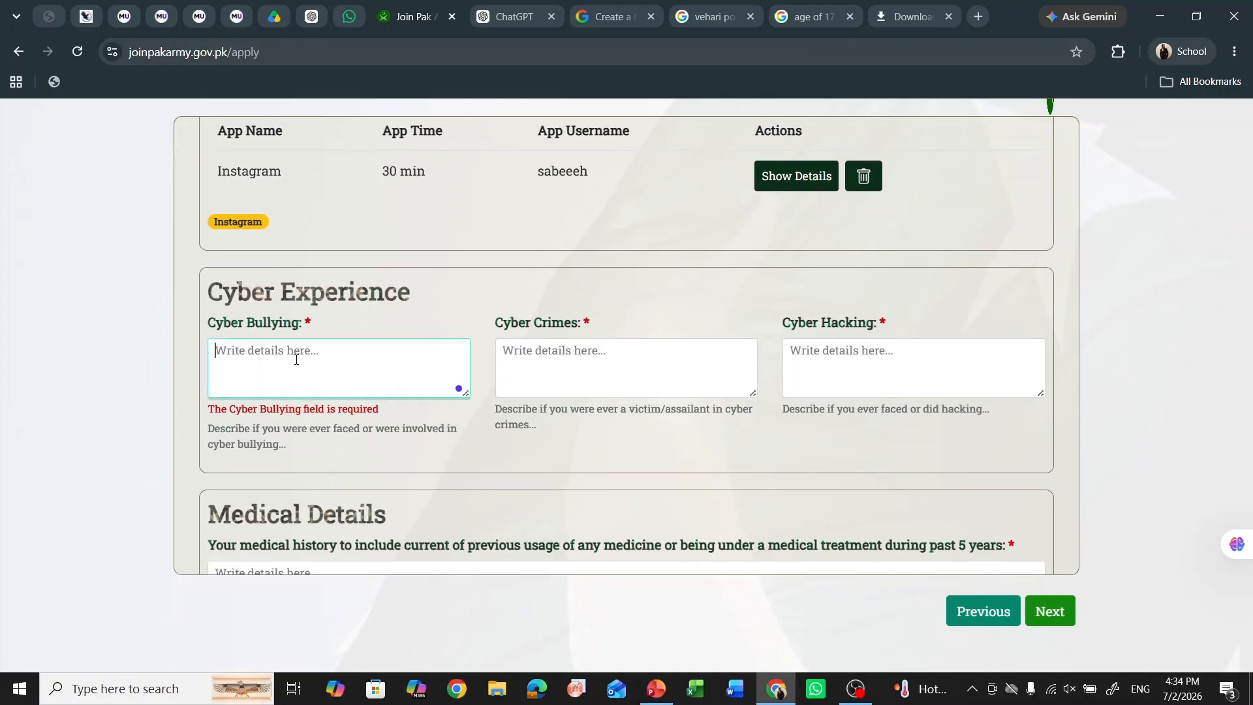
scroll(387, 308, down, 1)
text(no)
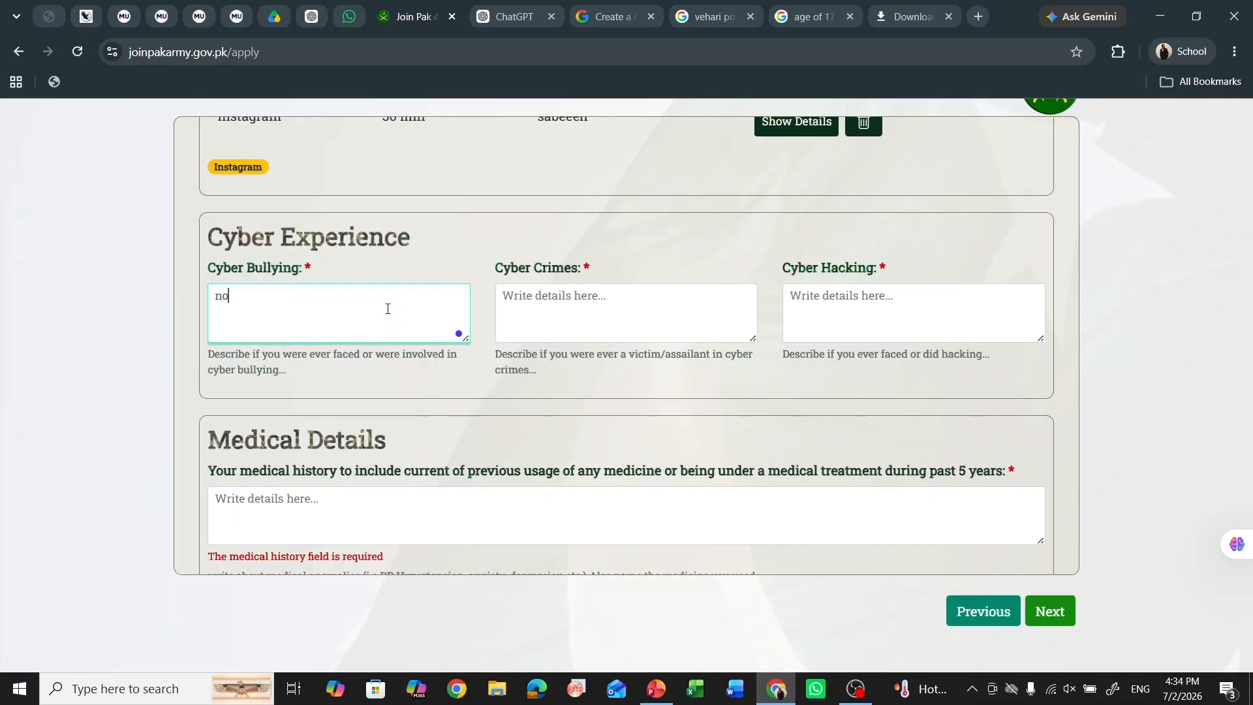
click(582, 303)
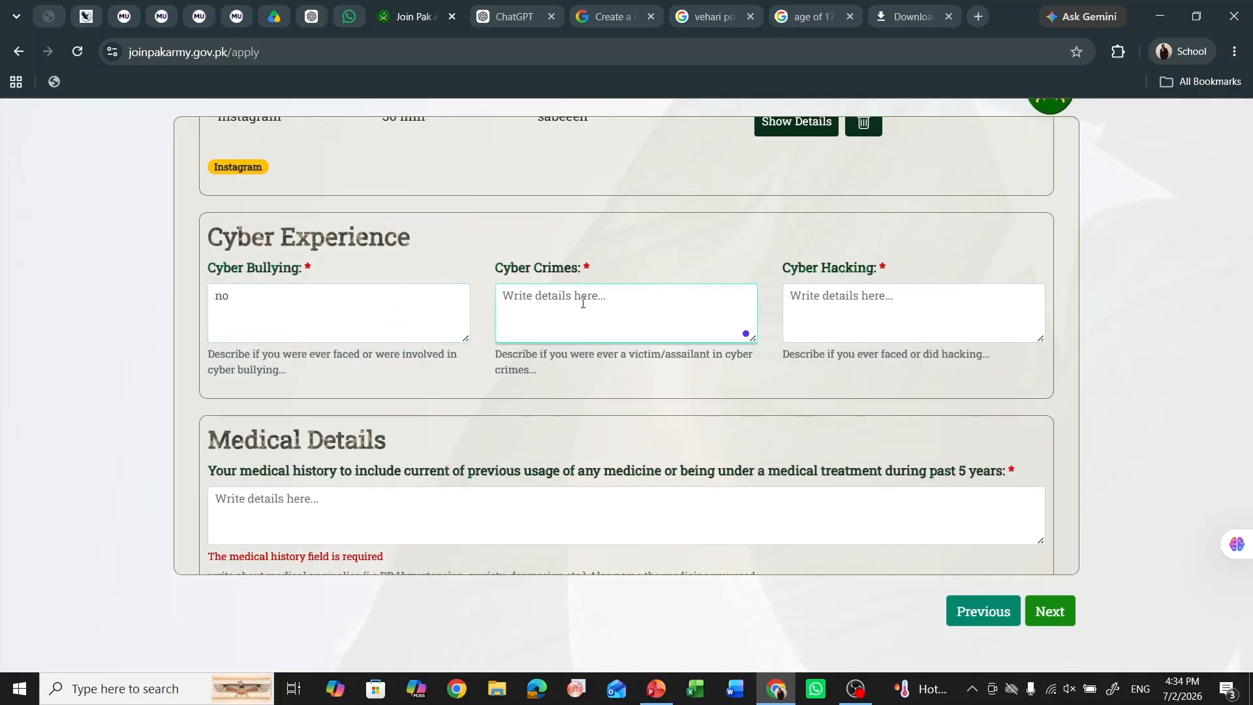
text(no)
click(857, 300)
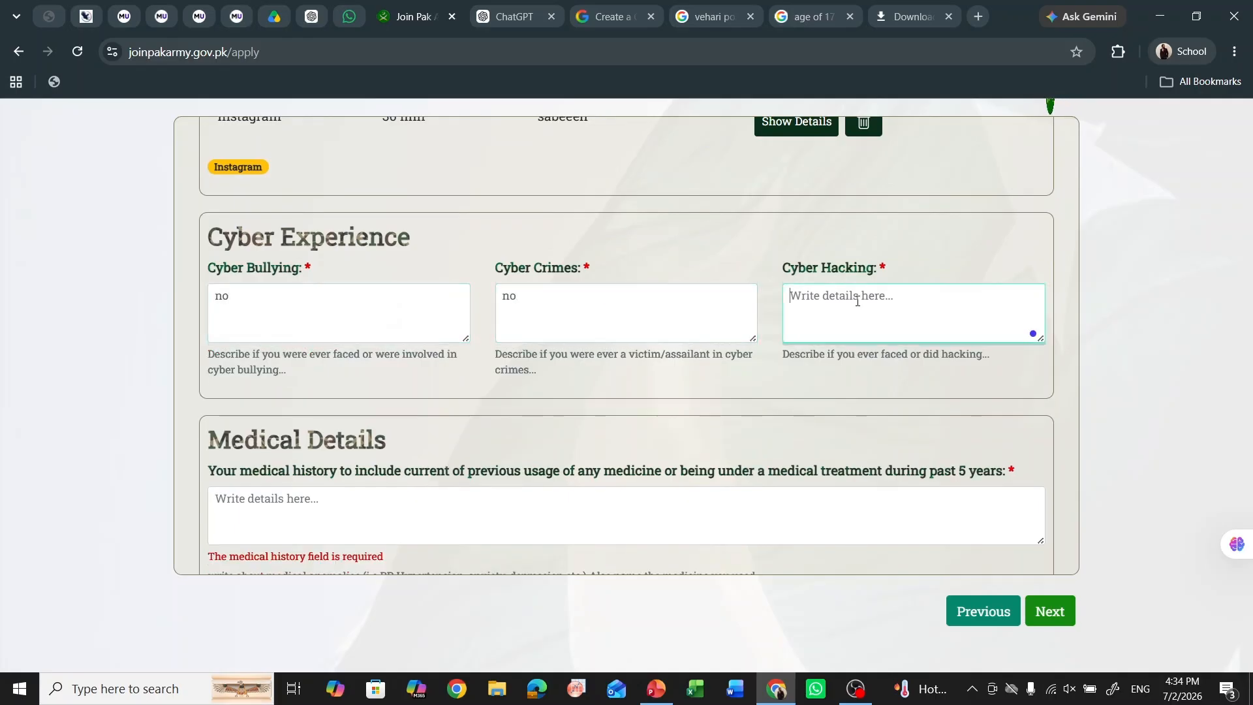
text(no)
- Answer 'no' for medical history in Medical Details
scroll(770, 295, down, 1)
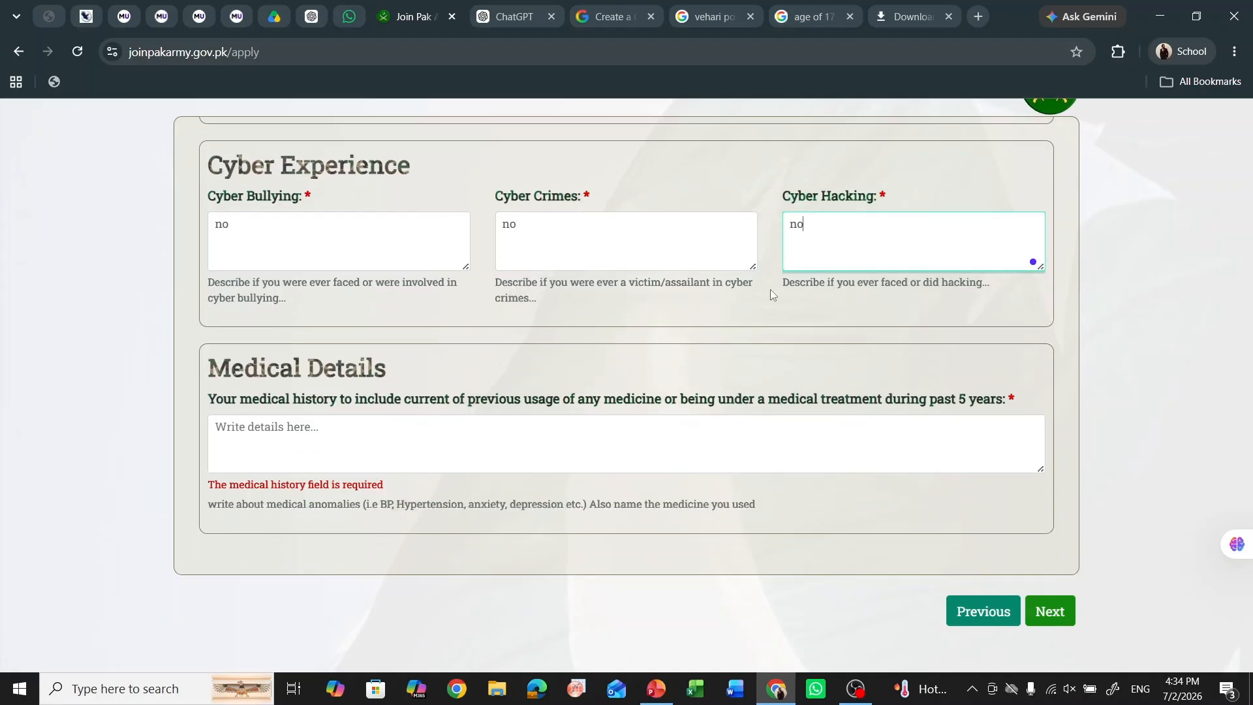
click(399, 437)
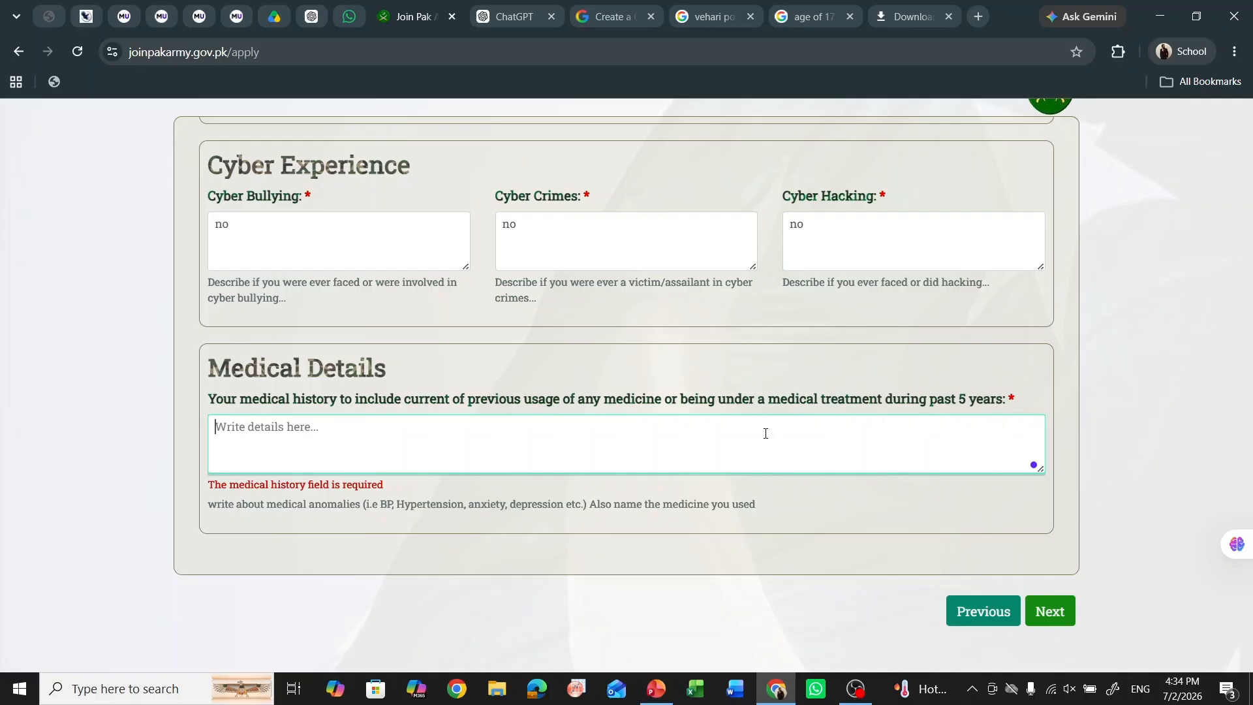
text(nno)
key(BackSpace)
key(BackSpace)
text(o)
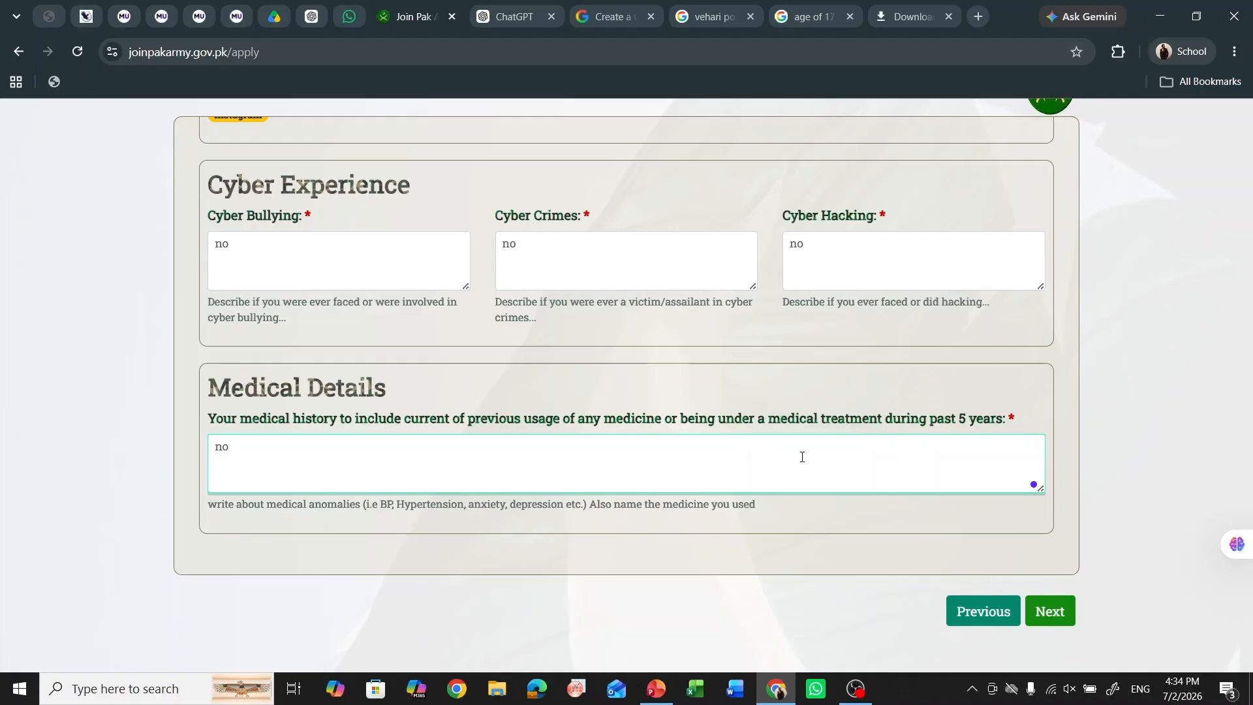
- Go back and fill the missing Tablet Details with 'samsung i5'
click(1027, 604)
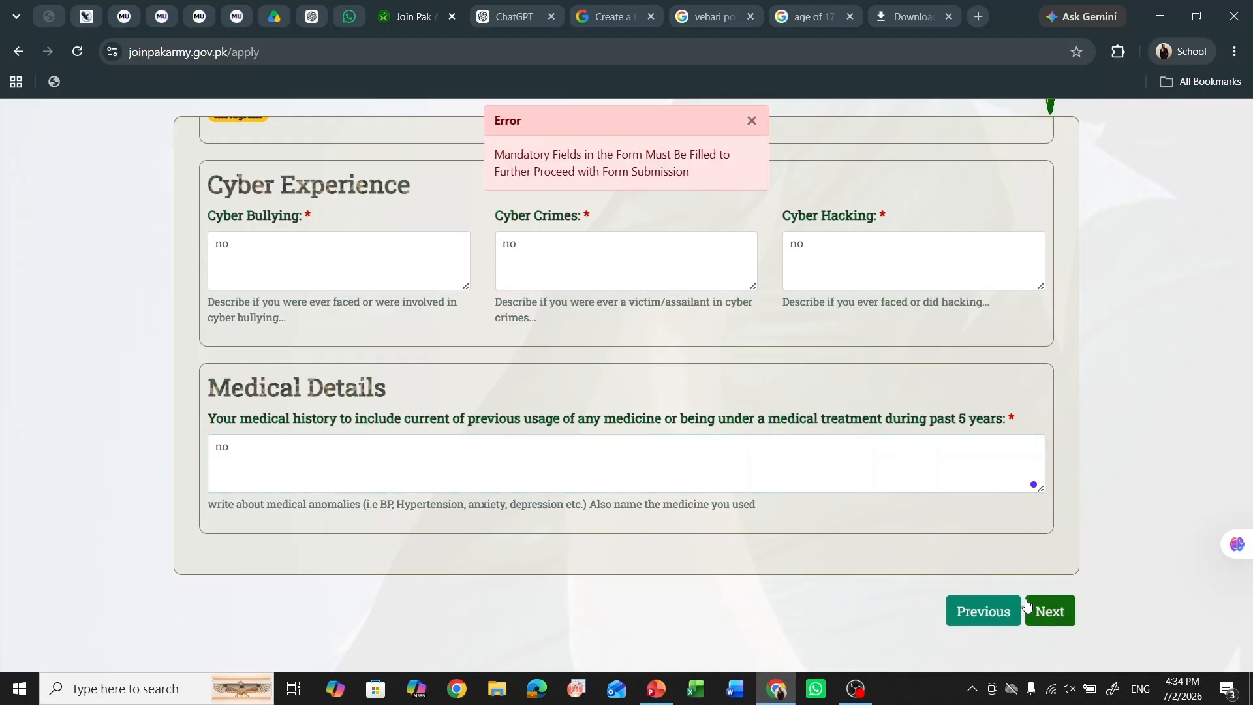
scroll(651, 319, up, 2)
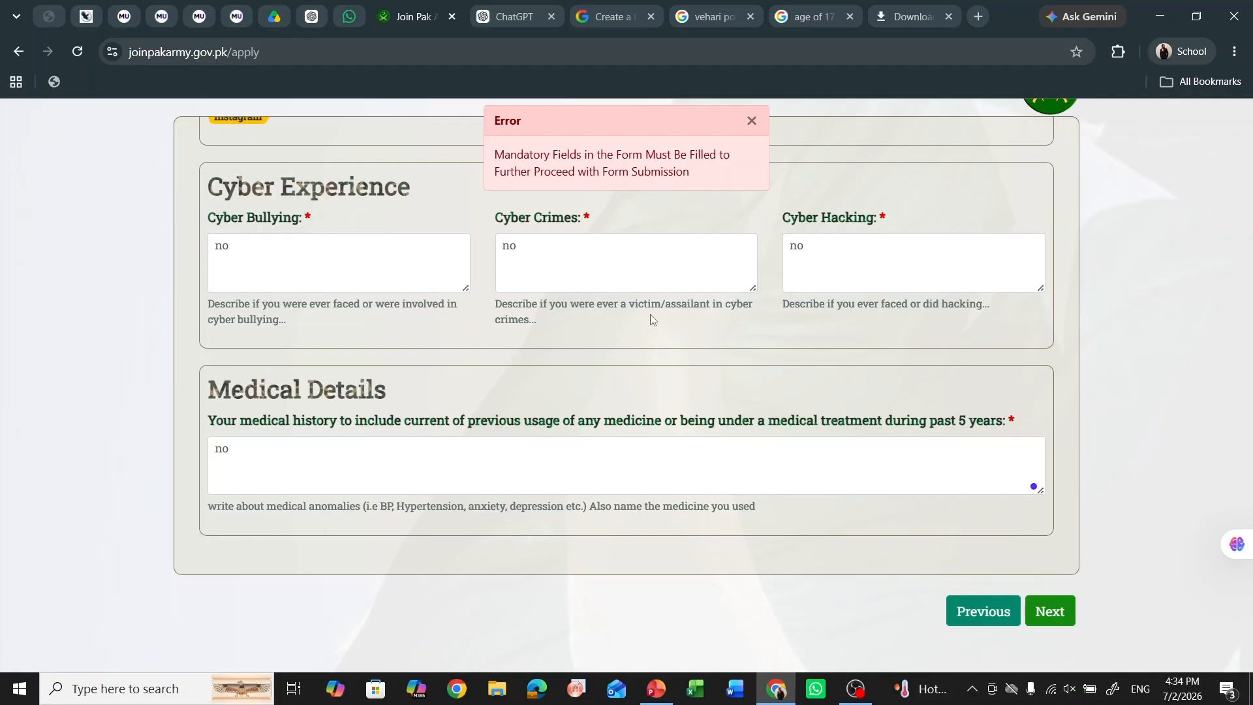
scroll(651, 319, up, 7)
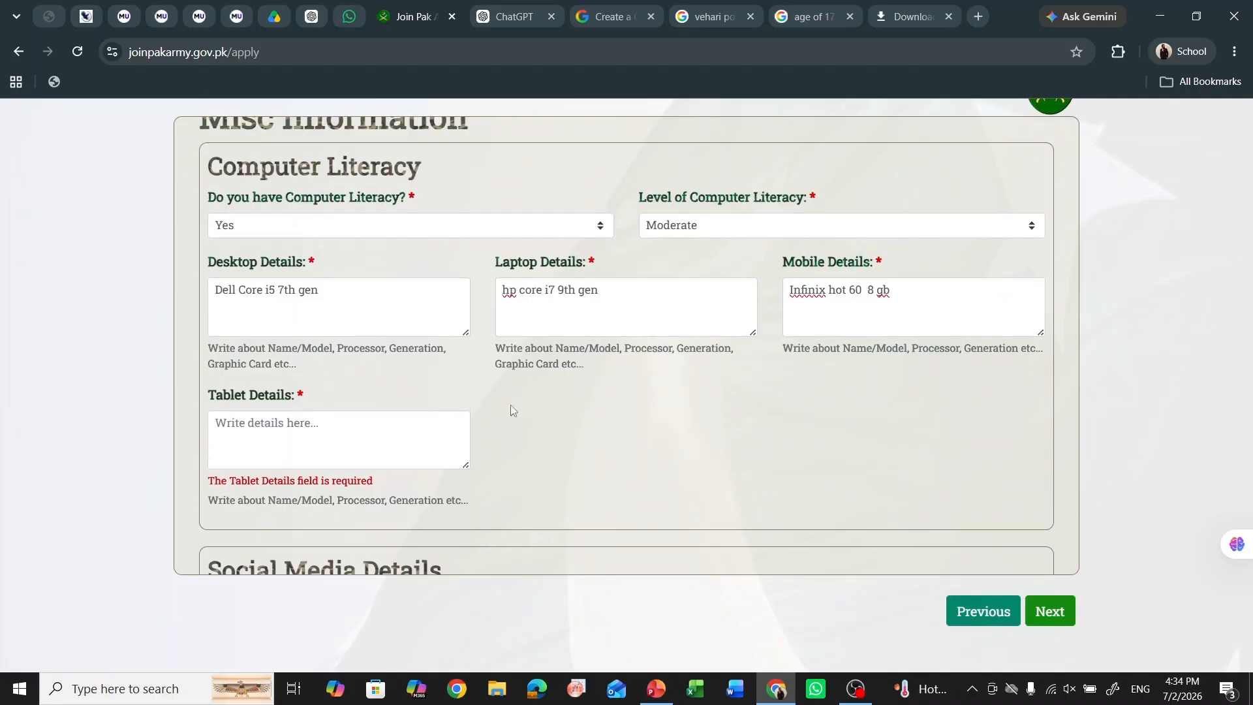
click(324, 415)
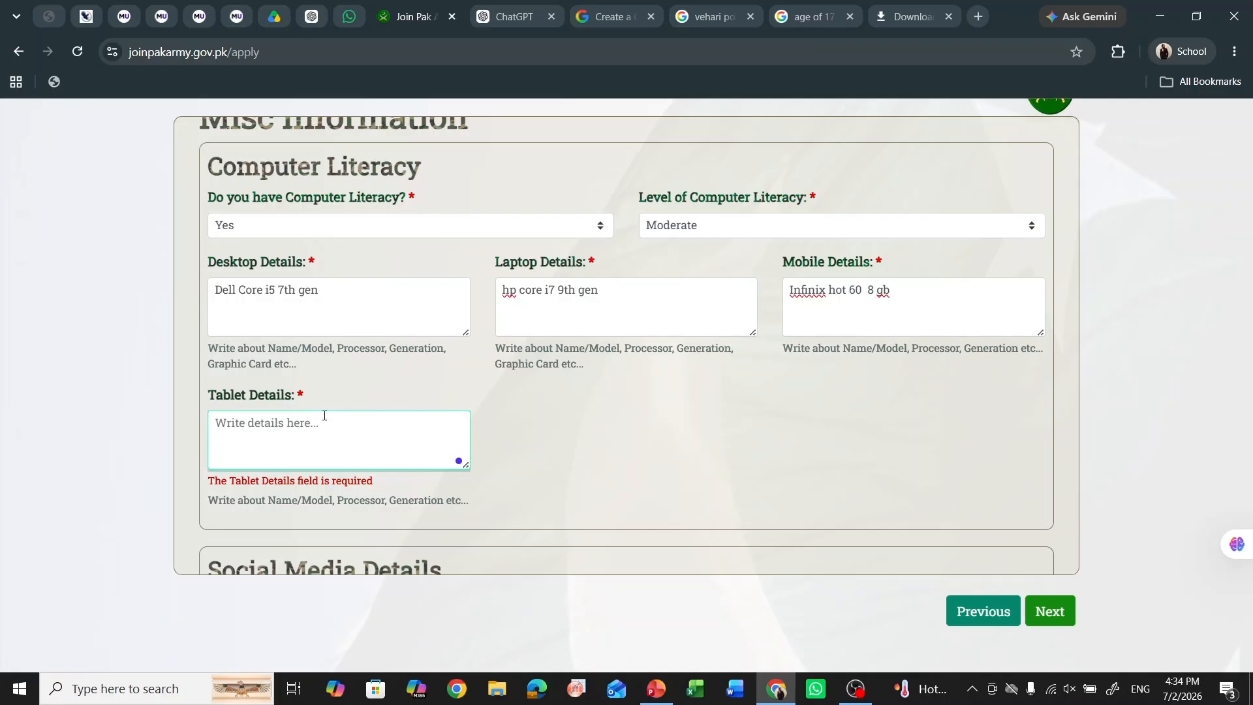
text(sasa)
key(BackSpace)
key(BackSpace)
text(sa)
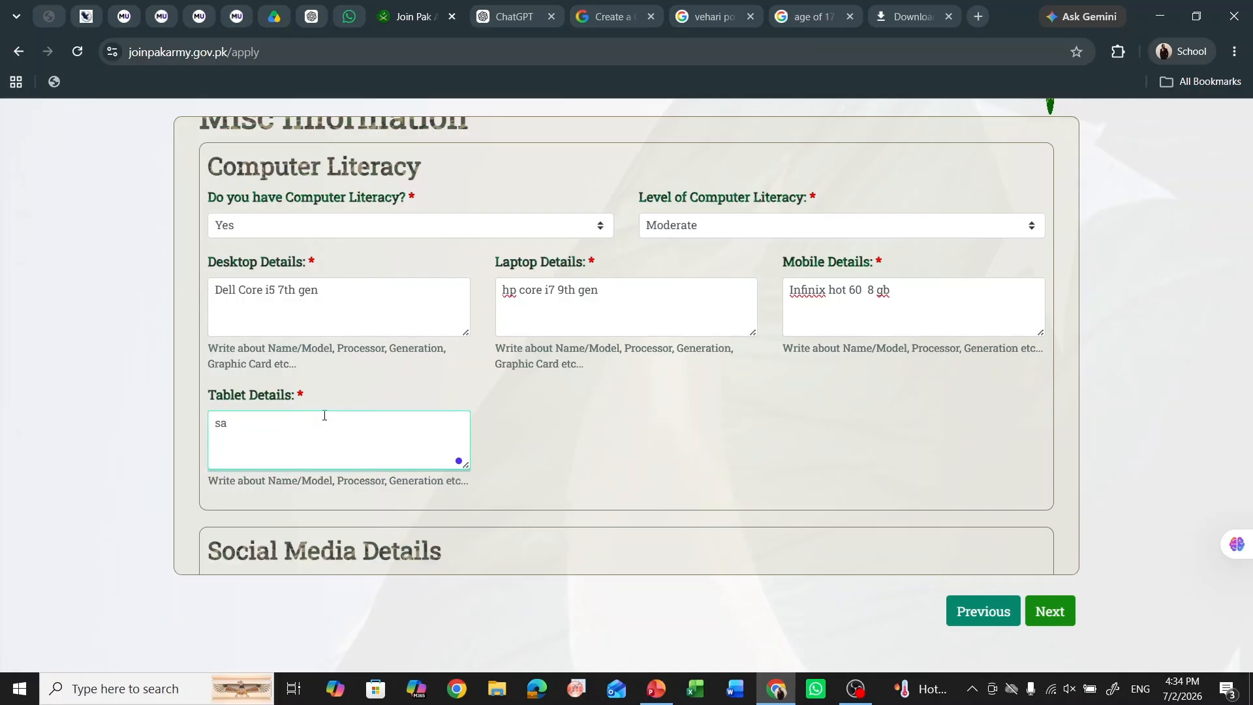
text(msung )
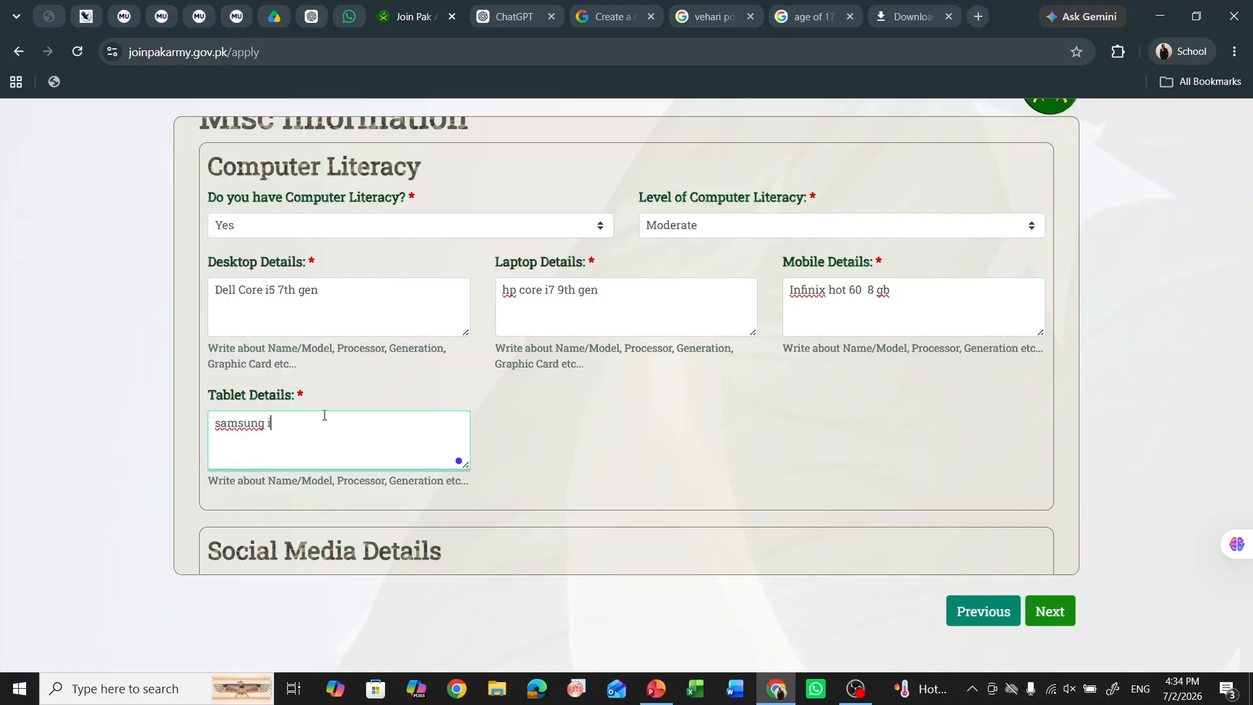
text(i5)
scroll(499, 463, down, 10)
- On Other Details, set swimming to Moderate and answer No to police case and smoking
click(1044, 613)
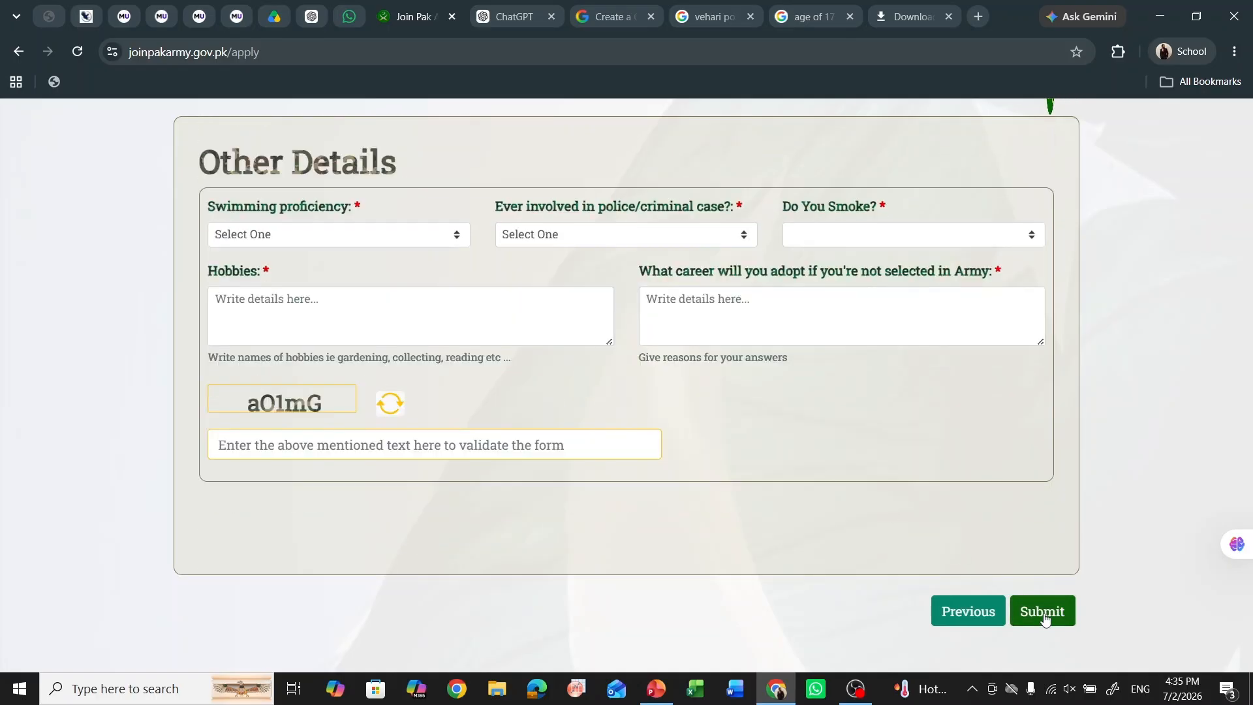
click(347, 232)
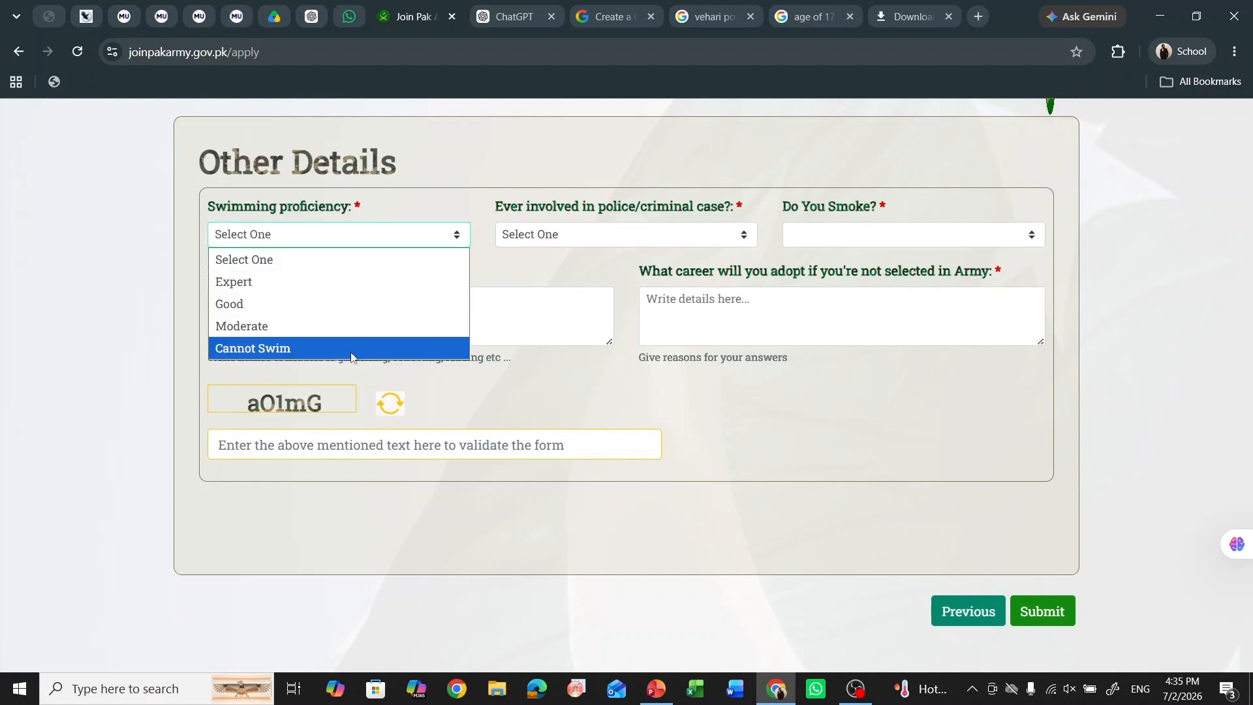
click(353, 329)
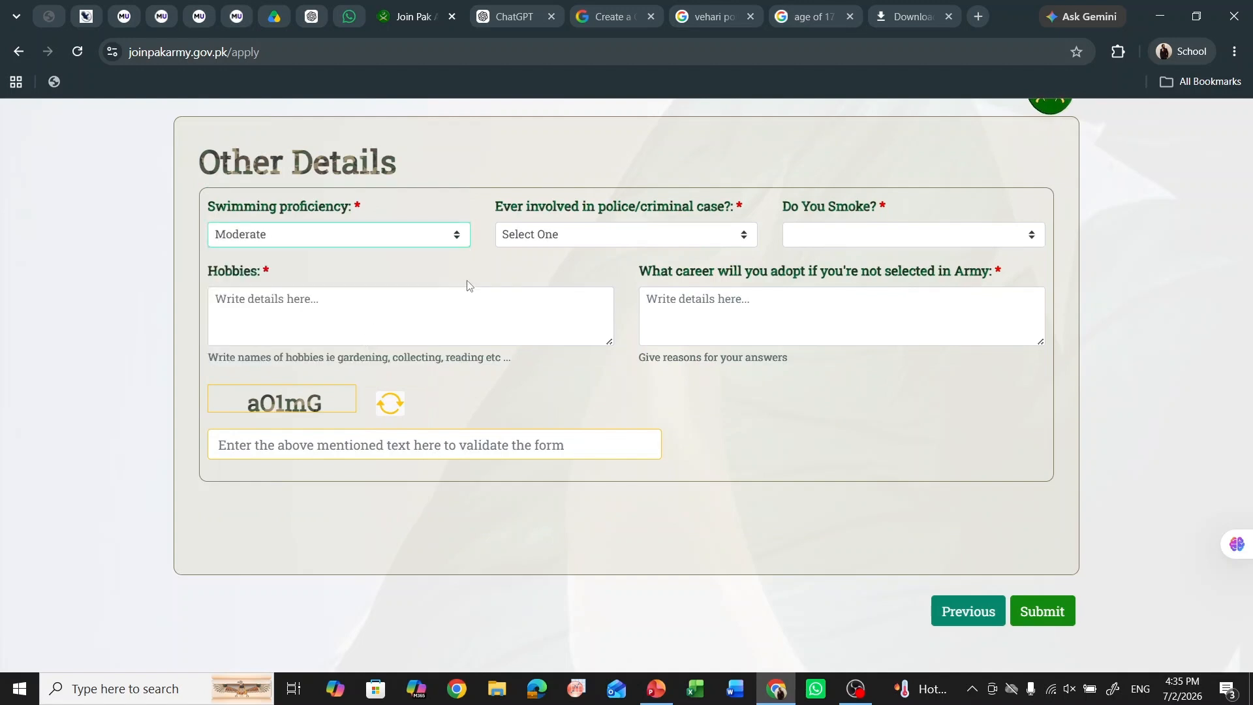
click(553, 241)
click(566, 298)
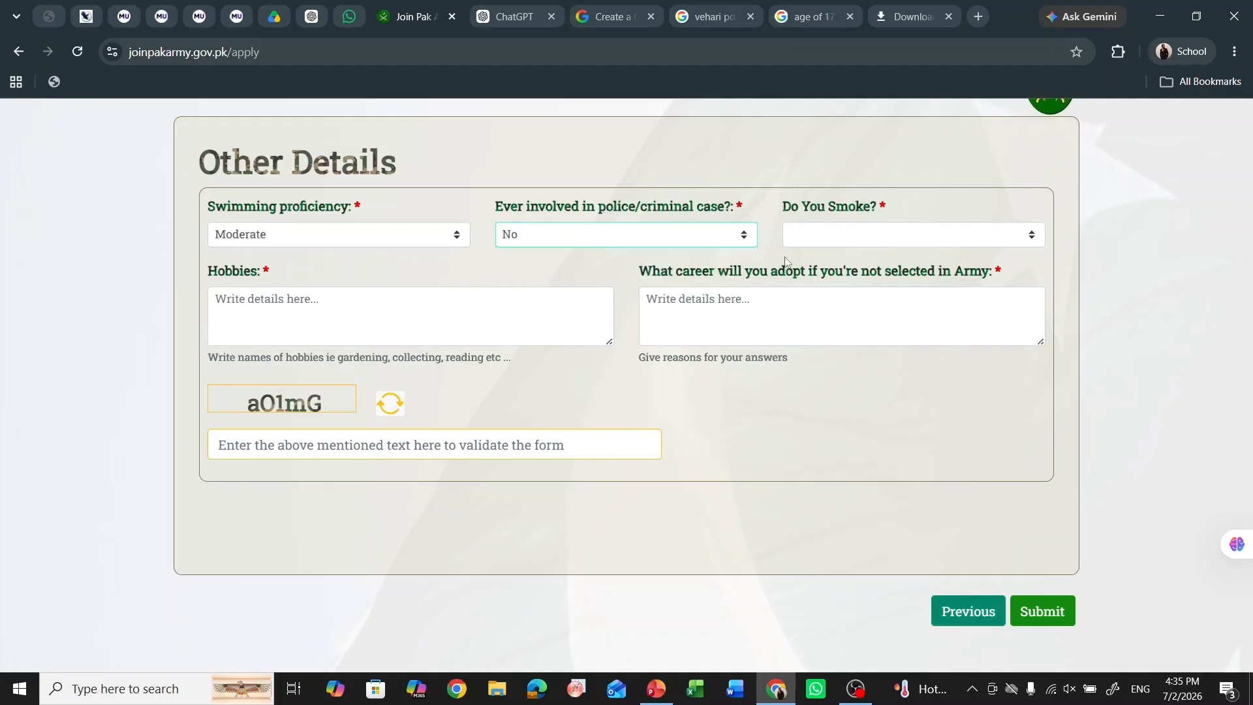
click(828, 242)
click(856, 303)
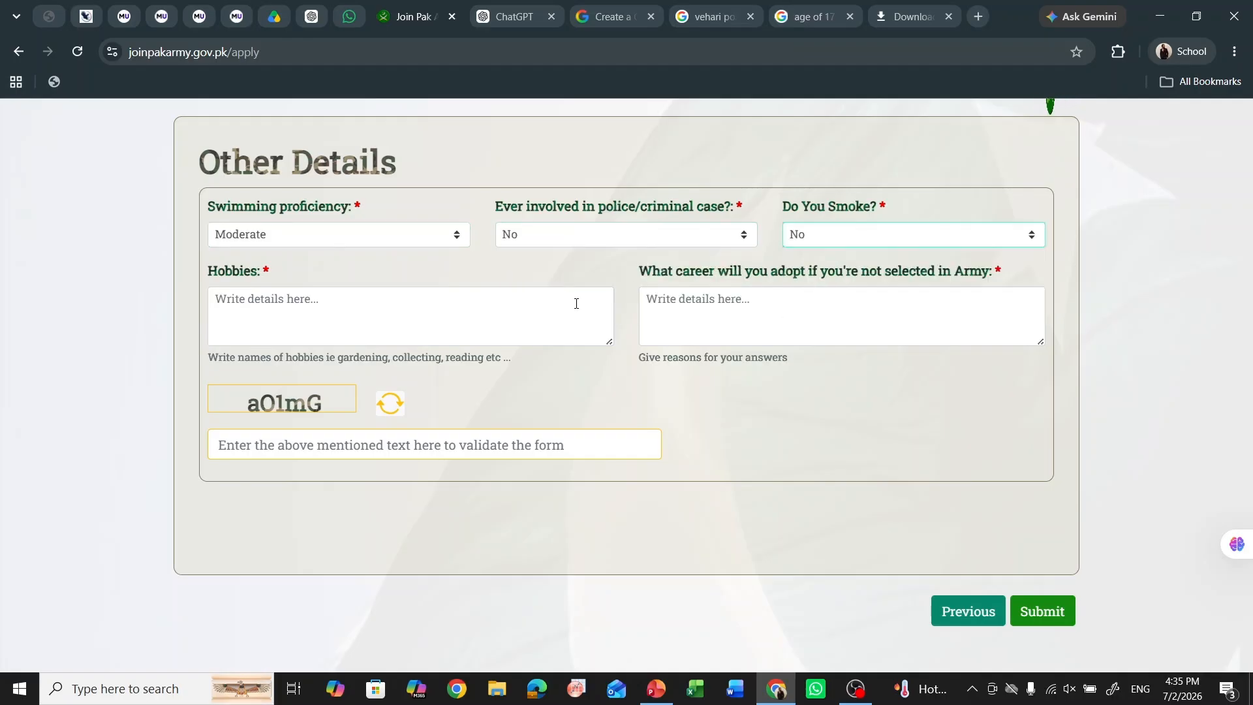
click(436, 295)
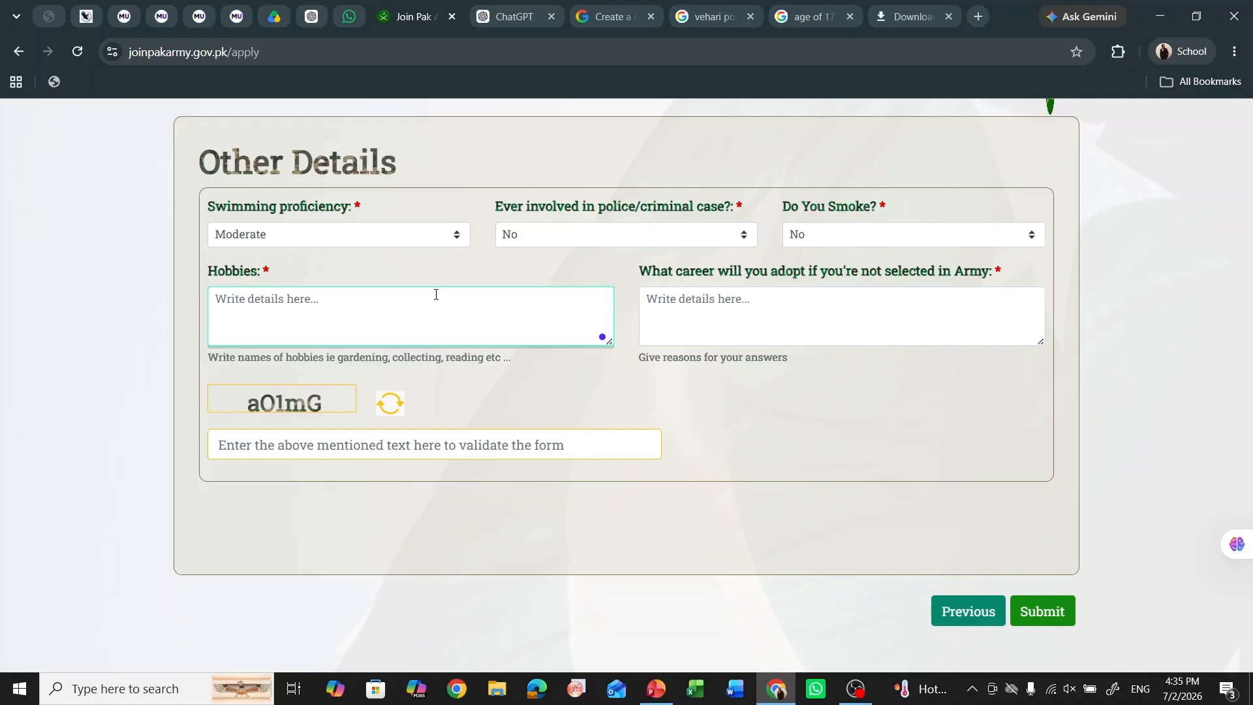
- Enter hobbies 'Reading historical books' and 'Reading newspapers' on separate lines
text(Sw)
key(BackSpace)
key(BackSpace)
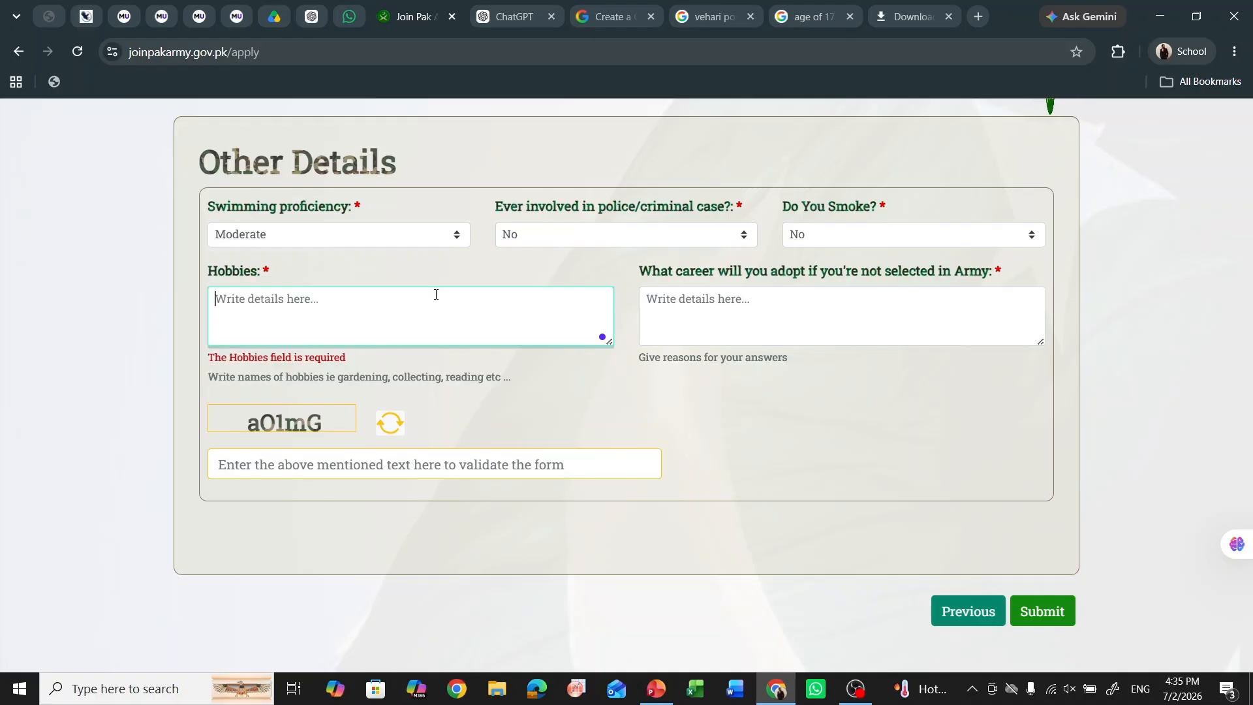
text(Reading h)
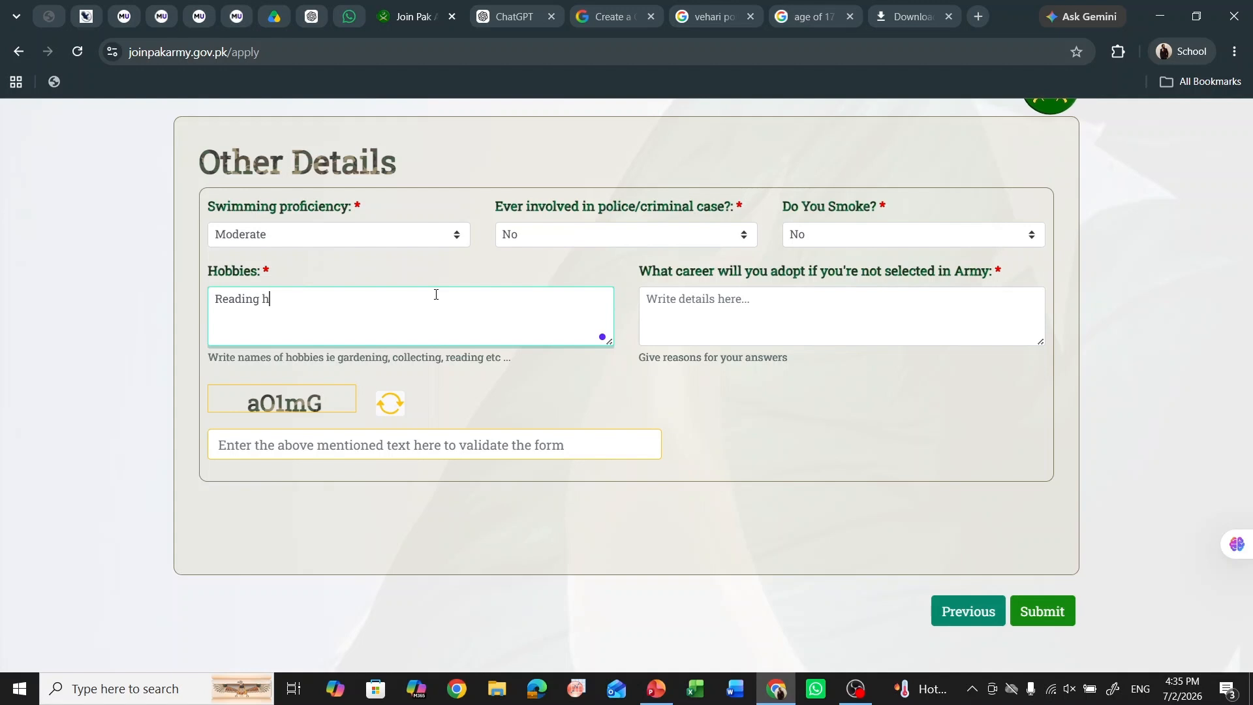
text(istorical books)
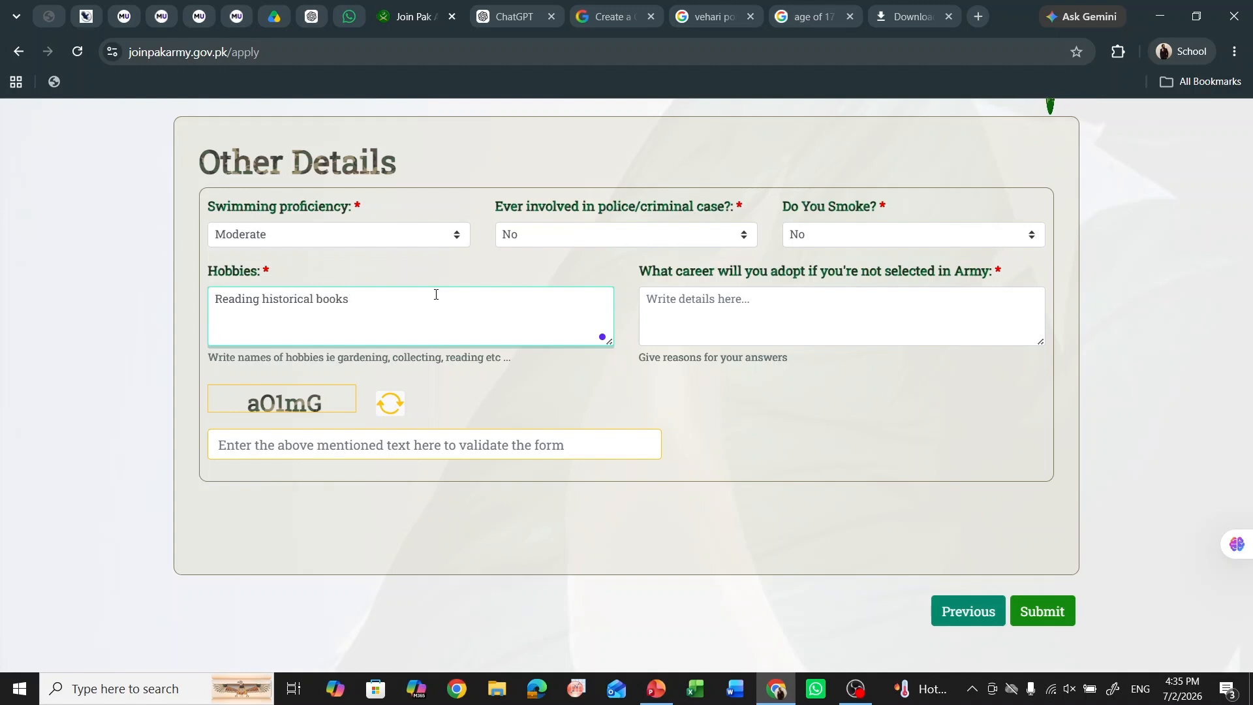
key(Return)
text(Reading news)
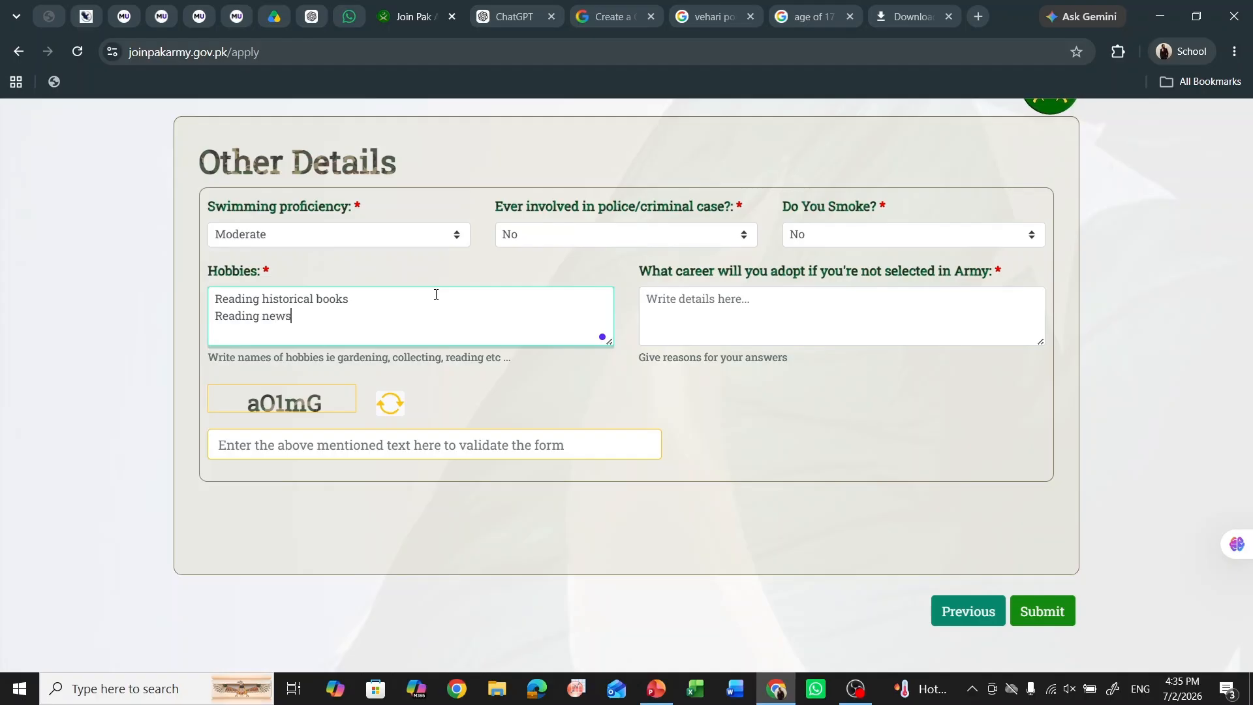
text(app)
key(BackSpace)
key(BackSpace)
key(BackSpace)
key(BackSpace)
text(spapers)
key(Return)
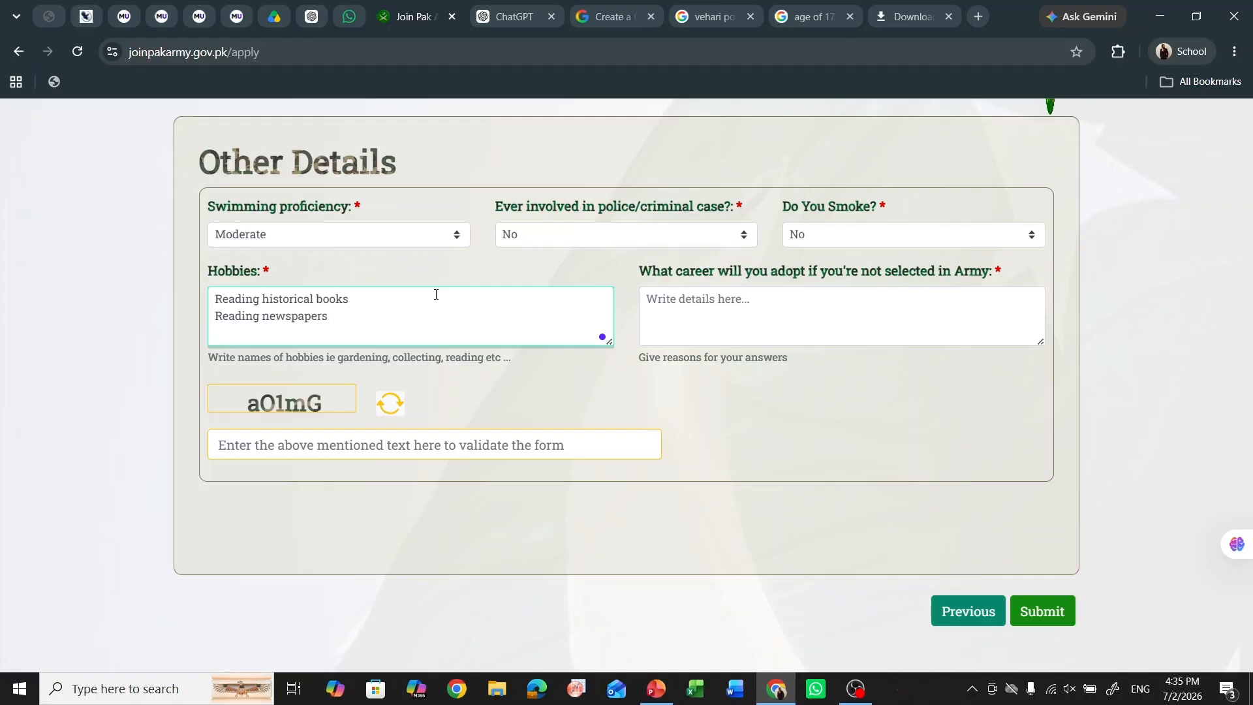
text(pianiting)
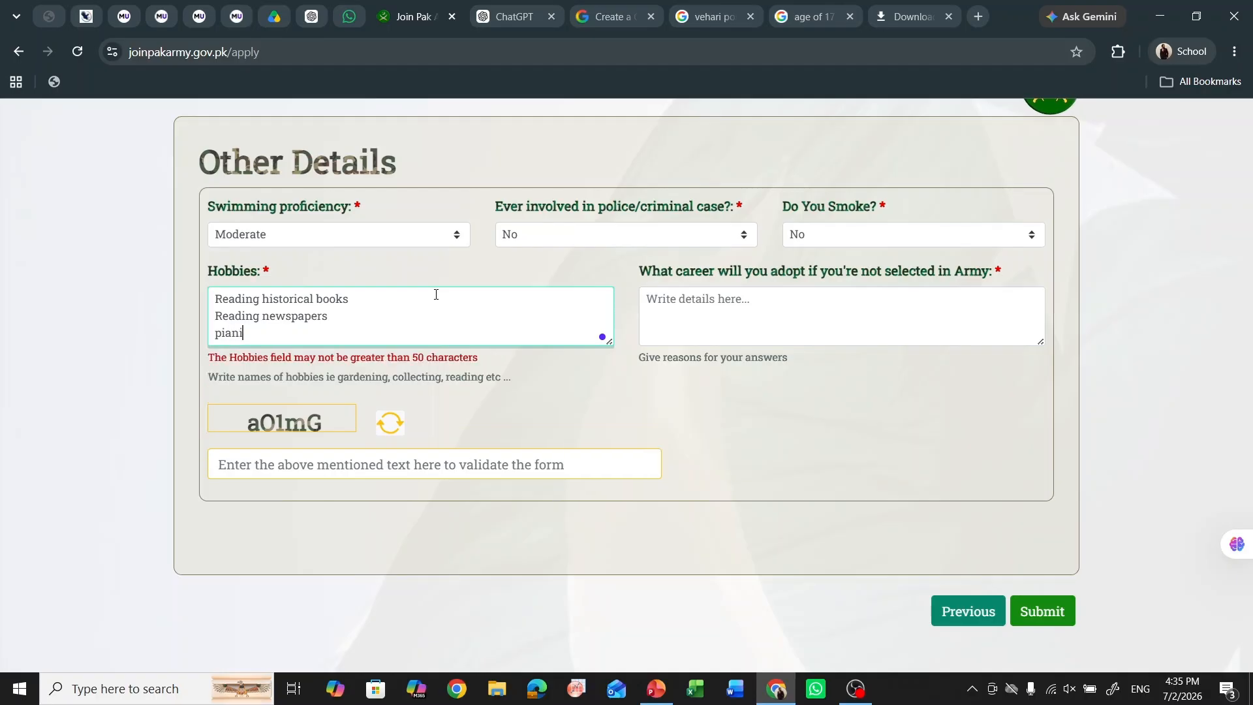
key(BackSpace)
key(BackSpace)
key(BackSpace)
key(BackSpace)
key(BackSpace)
key(BackSpace)
key(BackSpace)
key(BackSpace)
key(BackSpace)
key(BackSpace)
text(Calli)
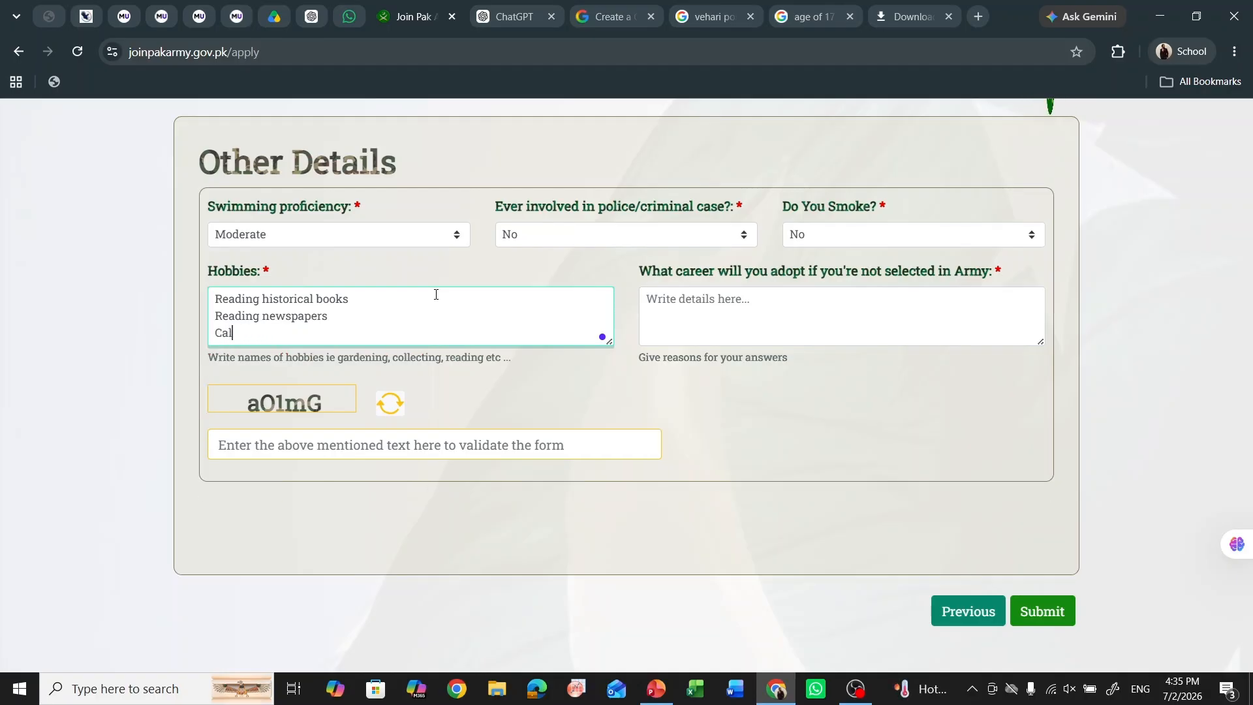
key(BackSpace)
key(BackSpace)
key(BackSpace)
key(BackSpace)
key(BackSpace)
- Answer the alternative-career question: continue studies and reappear again
click(695, 316)
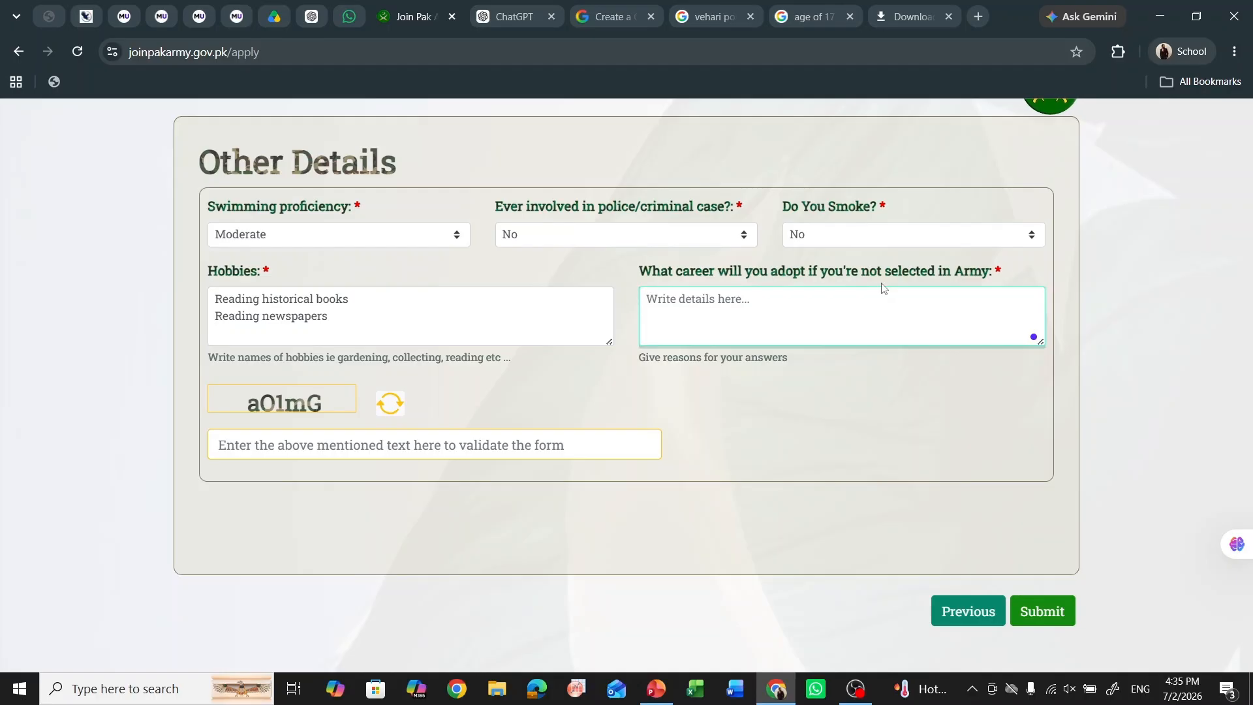
text(I will)
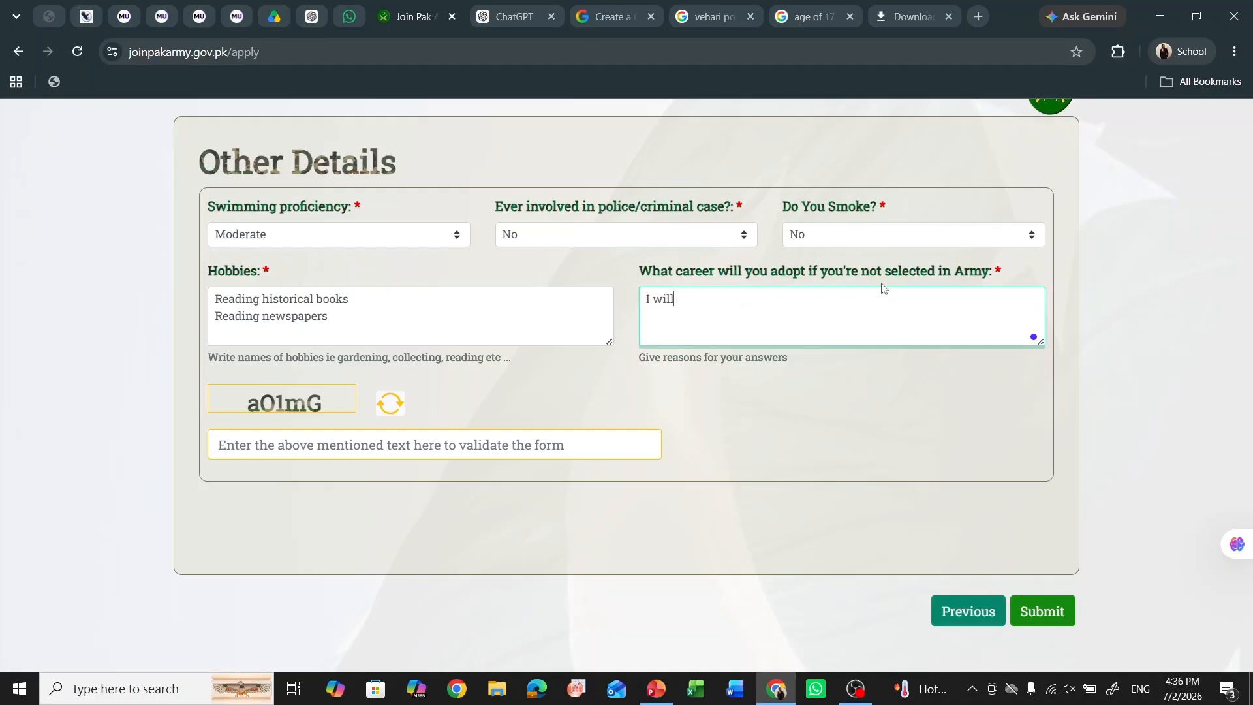
text( continue my studies)
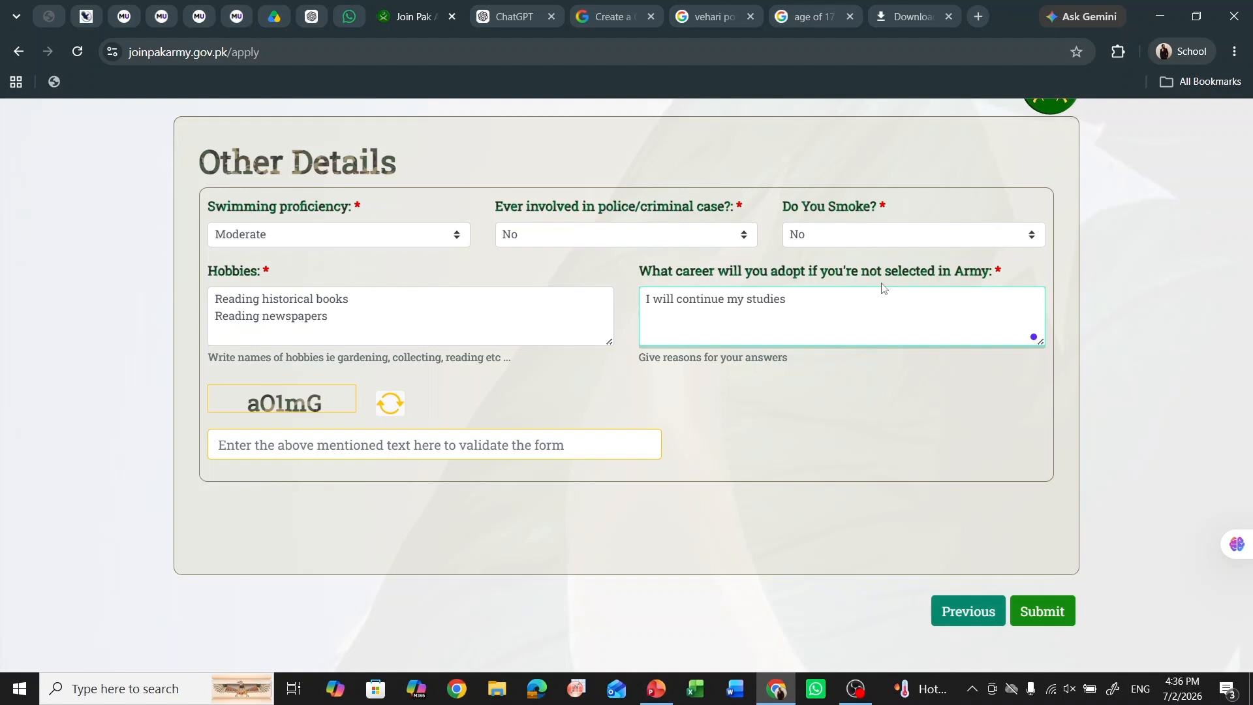
text( ..I shall reapper)
key(BackSpace)
key(BackSpace)
key(BackSpace)
text(ear a)
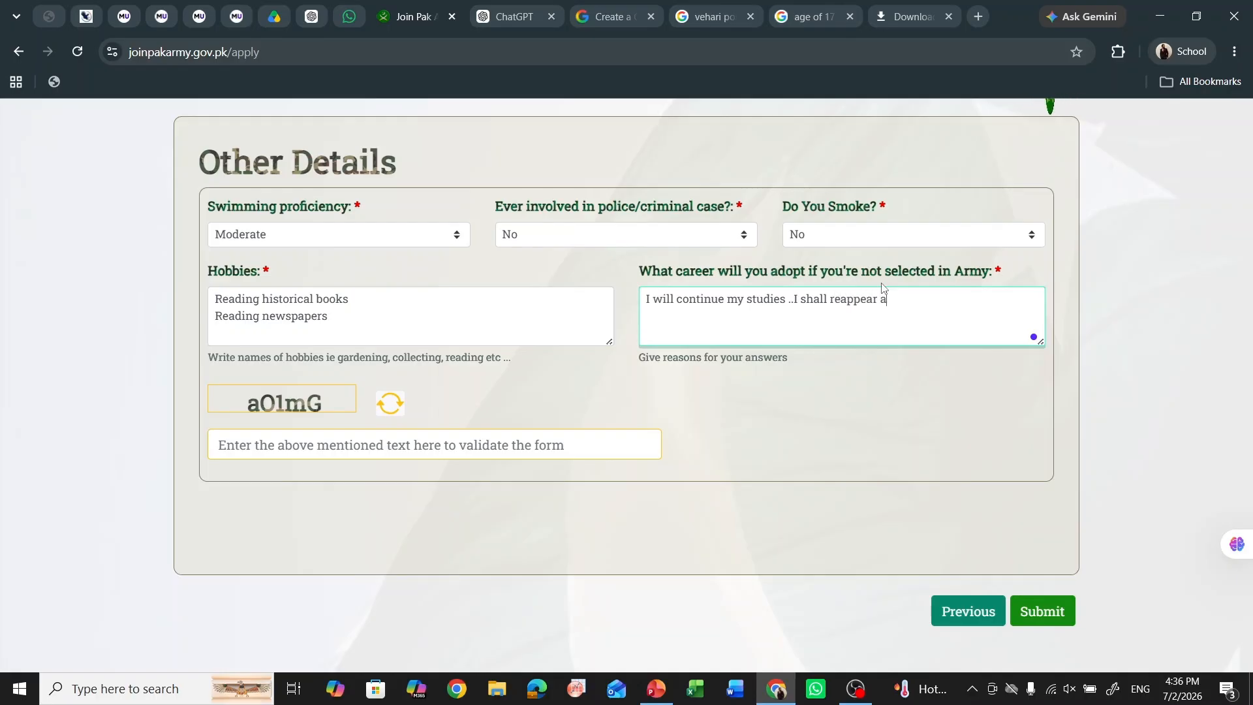
text(nd g)
text(i)
key(BackSpace)
text(give a)
key(BackSpace)
text(again)
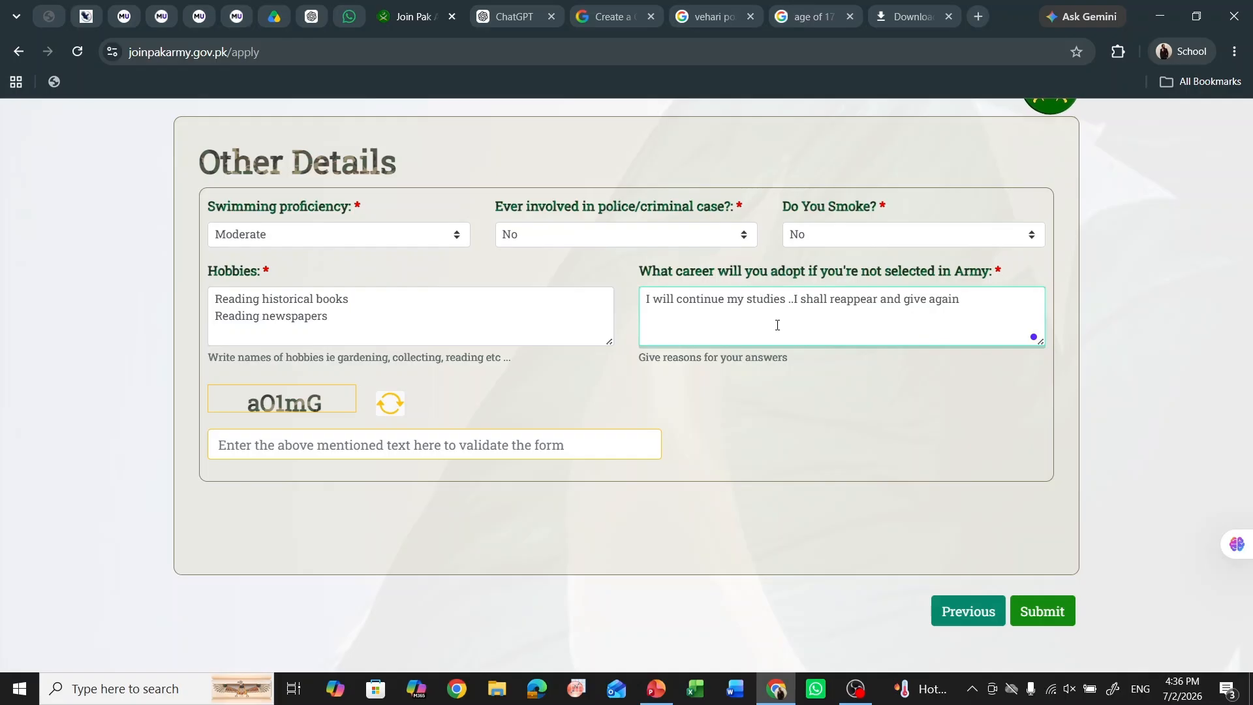
- Type the five-character captcha code from the image and submit the application
click(319, 439)
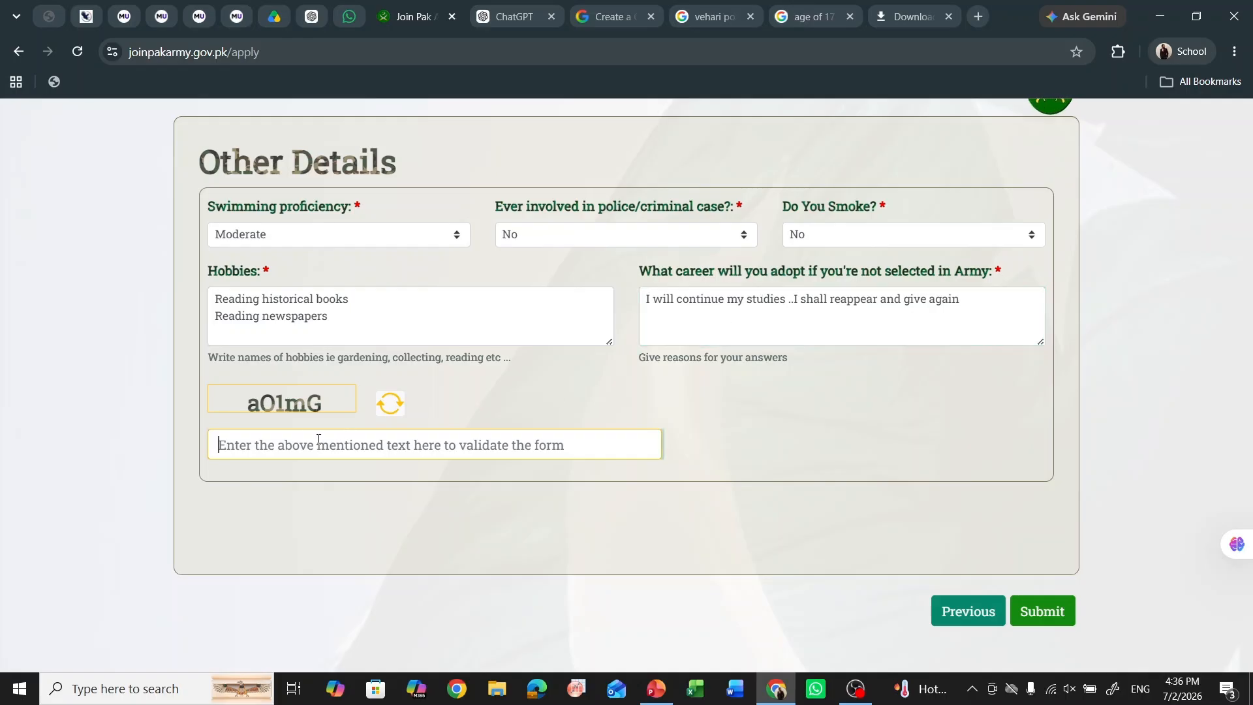
text(a)
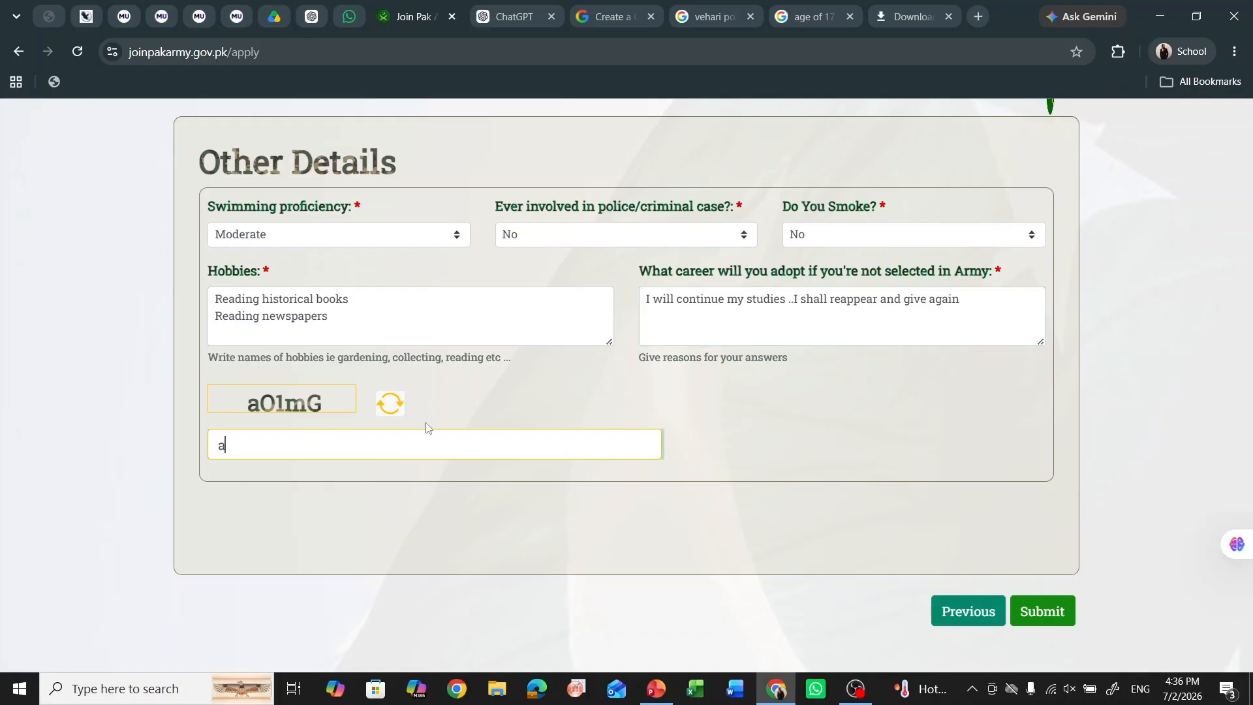
text(O1mG)
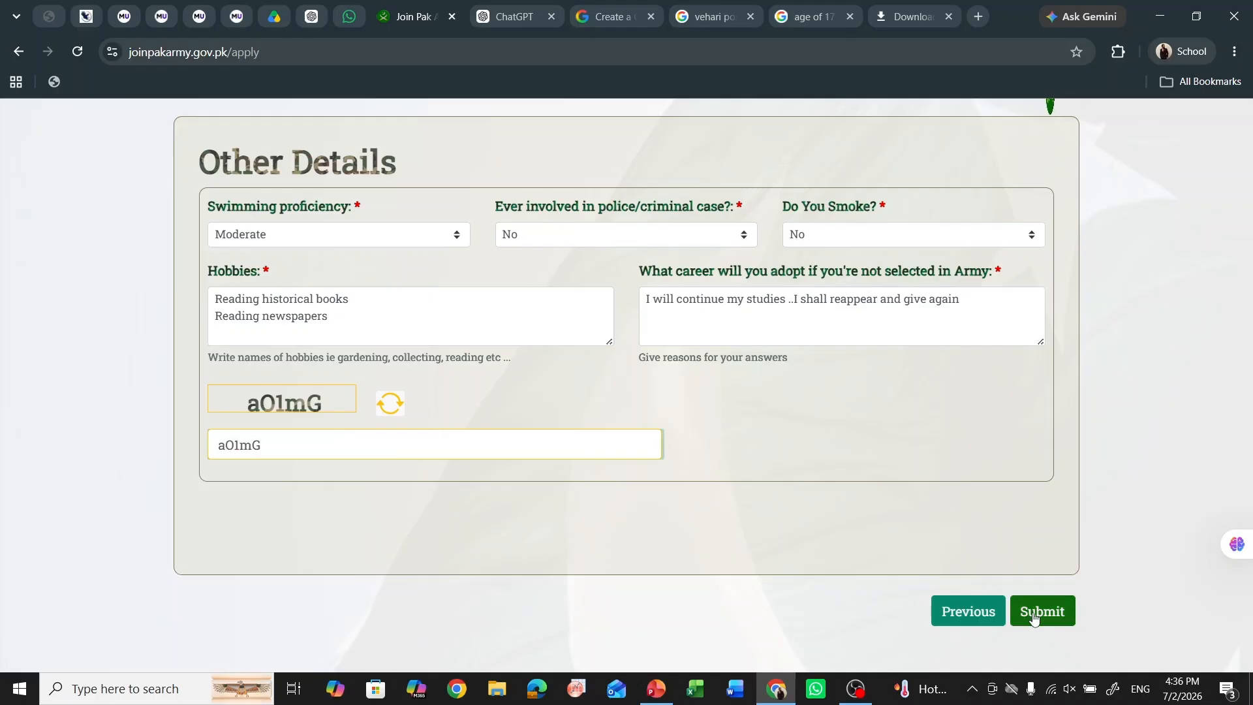
click(1033, 616)
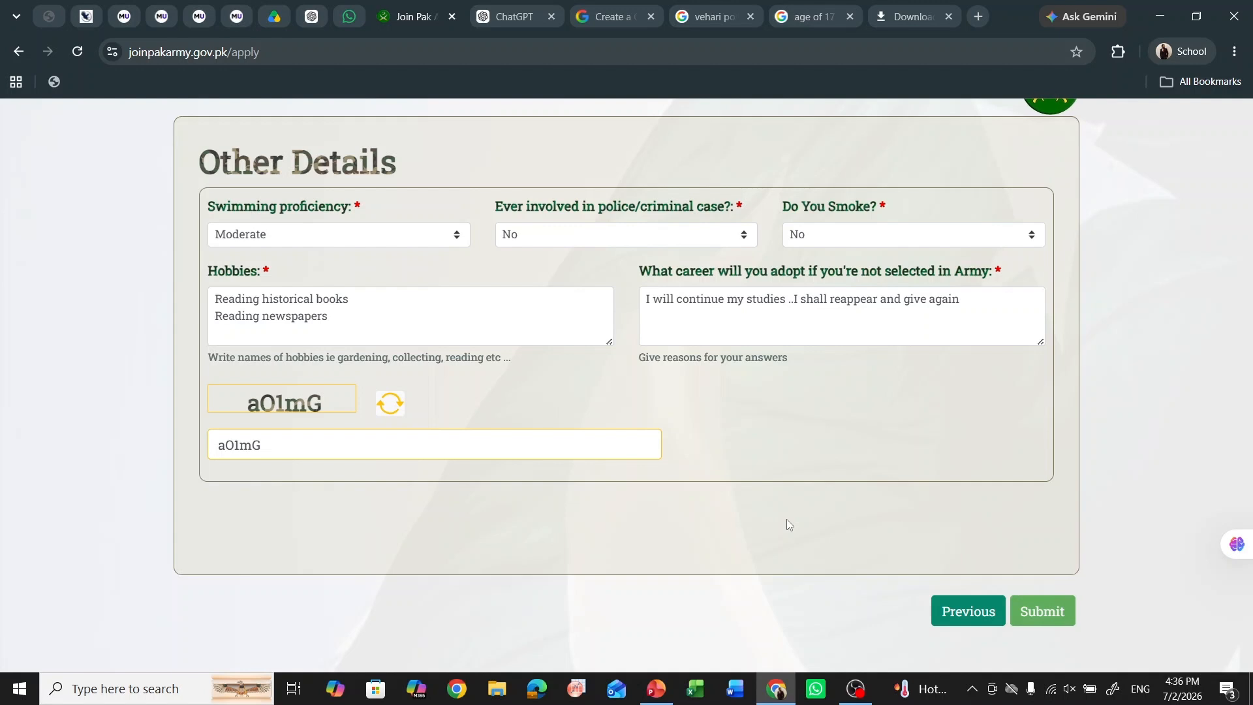